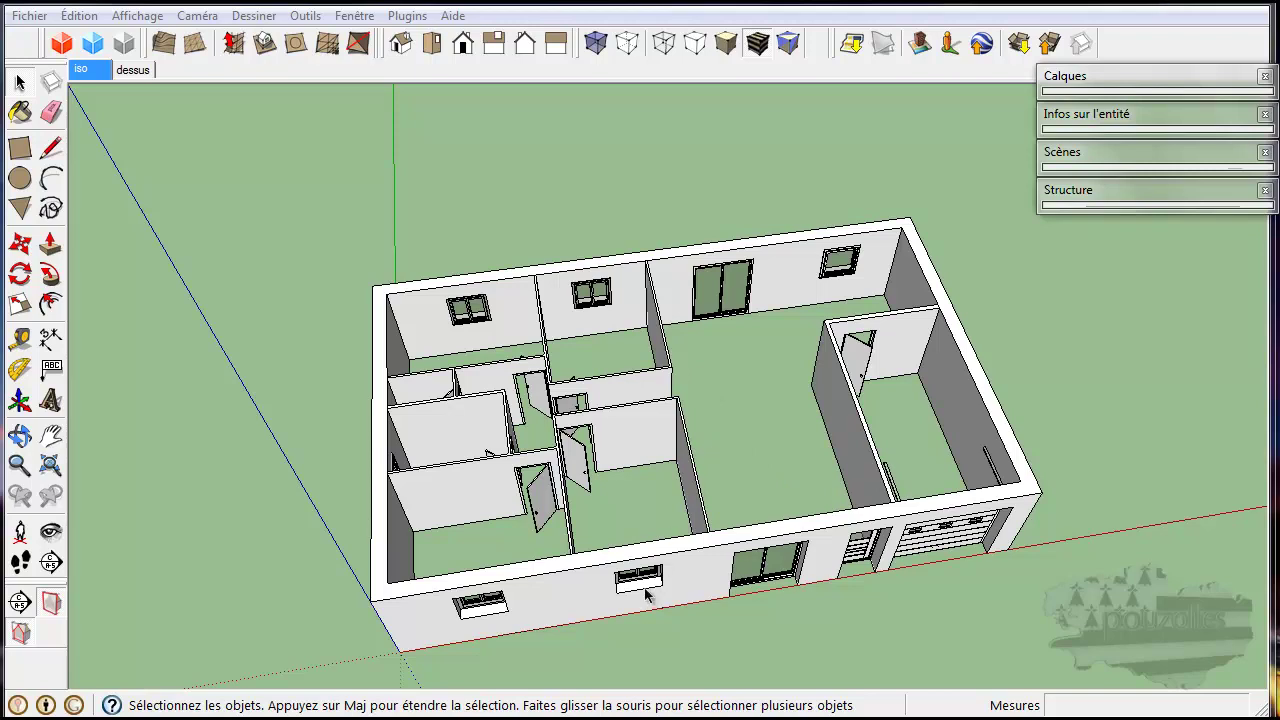
# Draw a rectangle about 14.04 m by 8.60 m across the house's underside, between opposite outer wall corners
pyautogui.scroll(3, 640, 530)
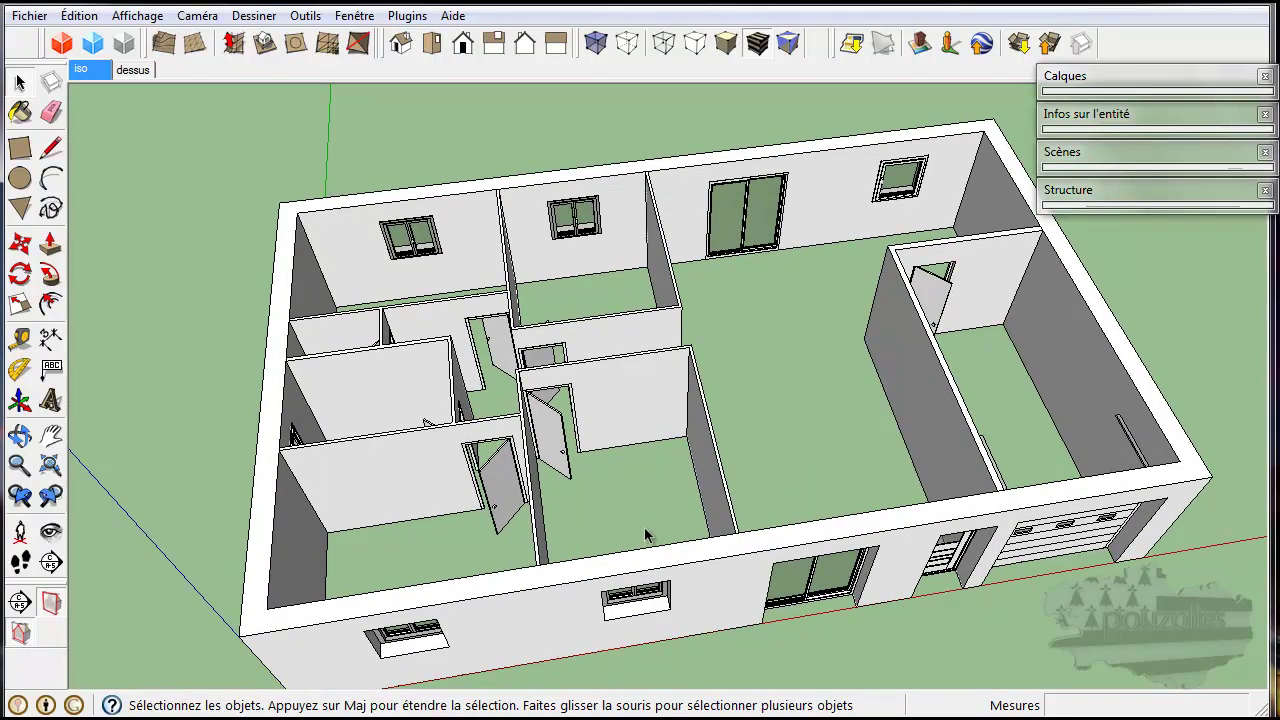
pyautogui.moveTo(645, 535); pyautogui.dragTo(585, 578, button='middle')
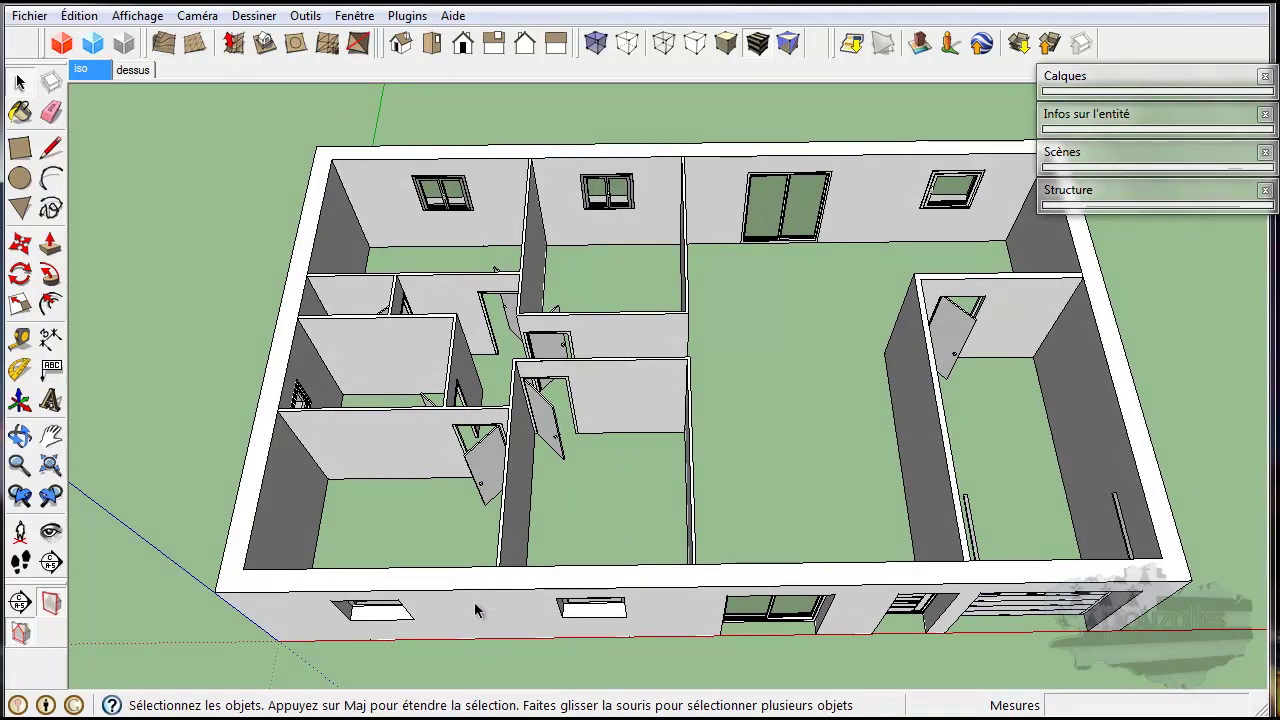
pyautogui.moveTo(499, 606); pyautogui.dragTo(666, 137, button='middle')
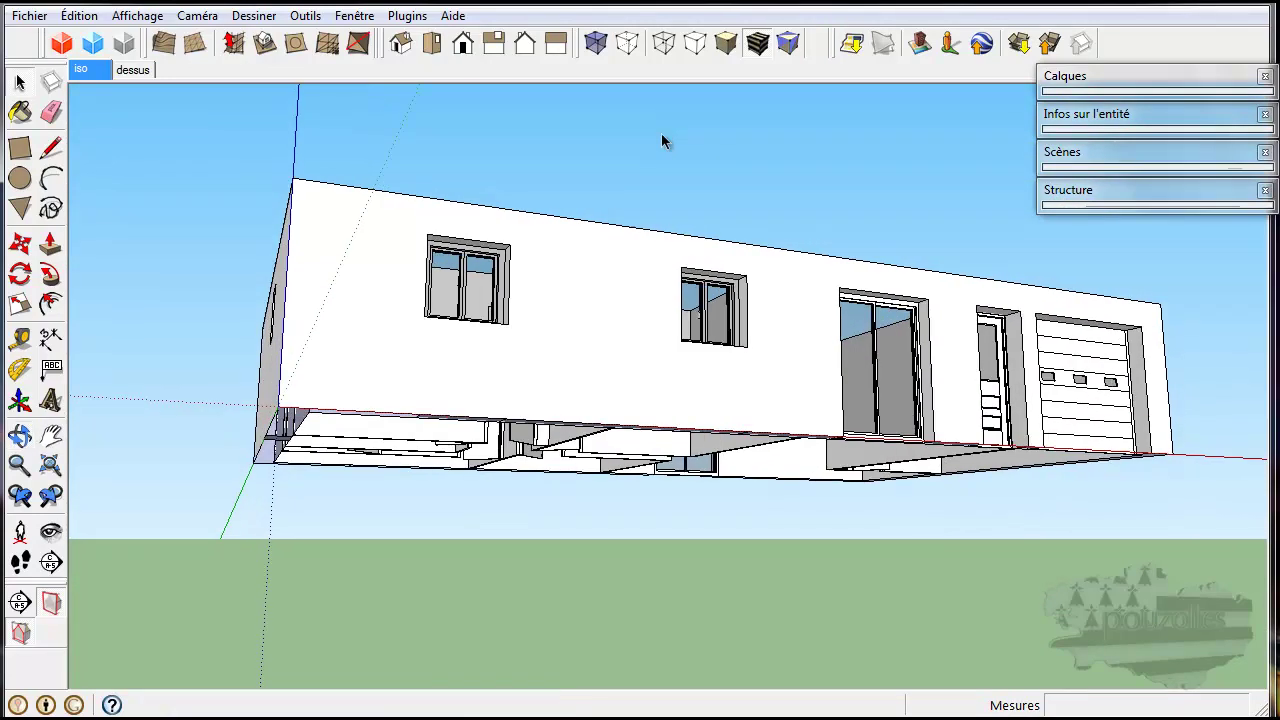
pyautogui.moveTo(546, 394); pyautogui.dragTo(580, 551, button='middle')
pyautogui.moveTo(645, 451); pyautogui.dragTo(560, 527, button='middle')
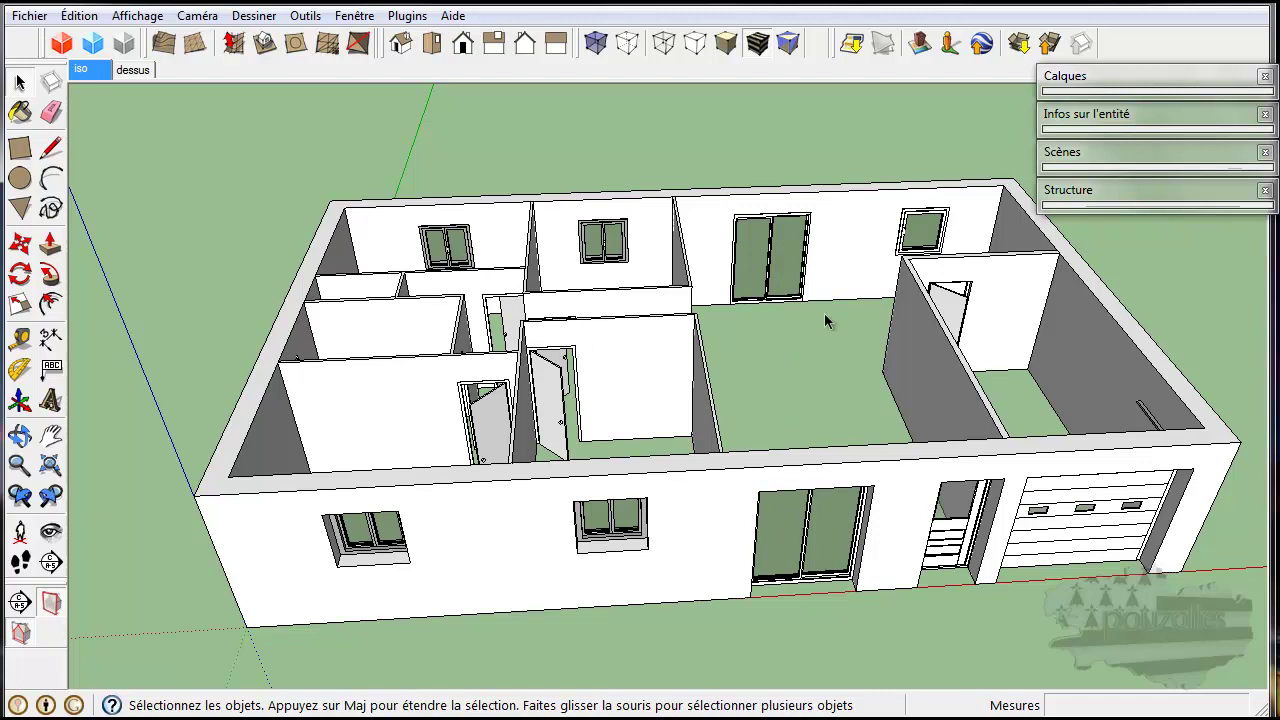
pyautogui.moveTo(840, 594); pyautogui.dragTo(811, 262, button='middle')
pyautogui.moveTo(657, 370); pyautogui.dragTo(663, 240, button='middle')
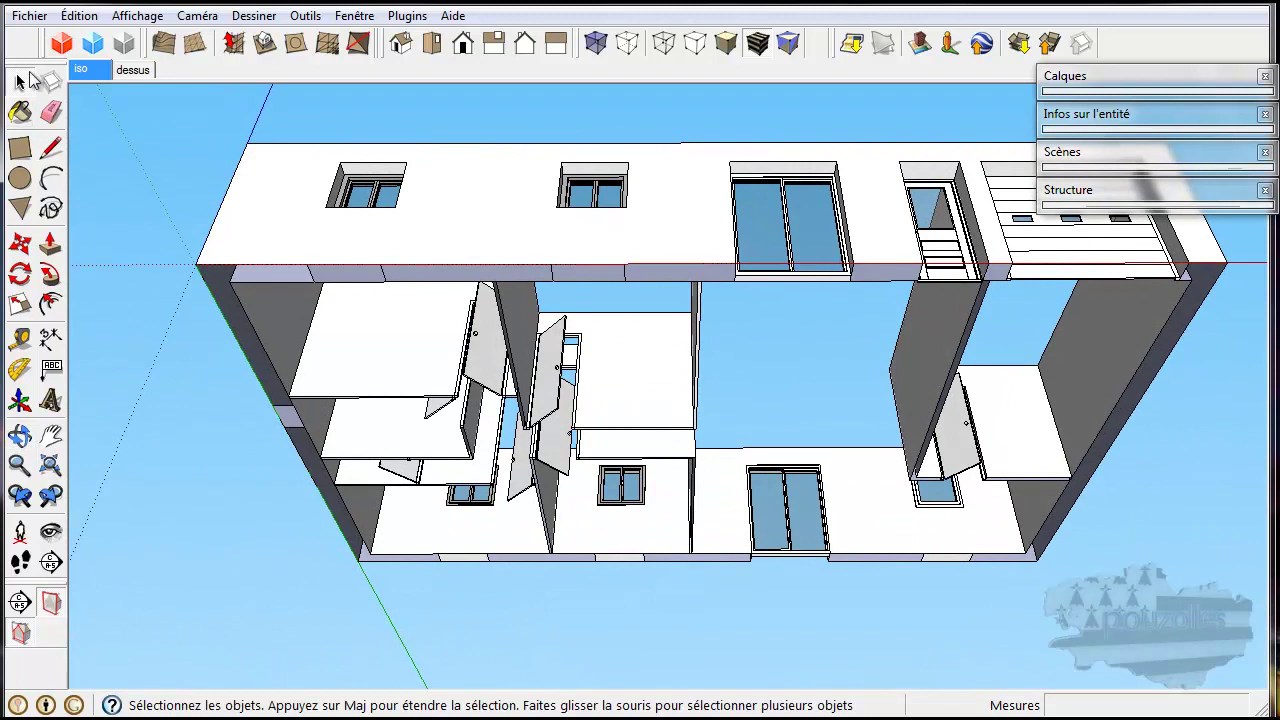
pyautogui.click(30, 148)
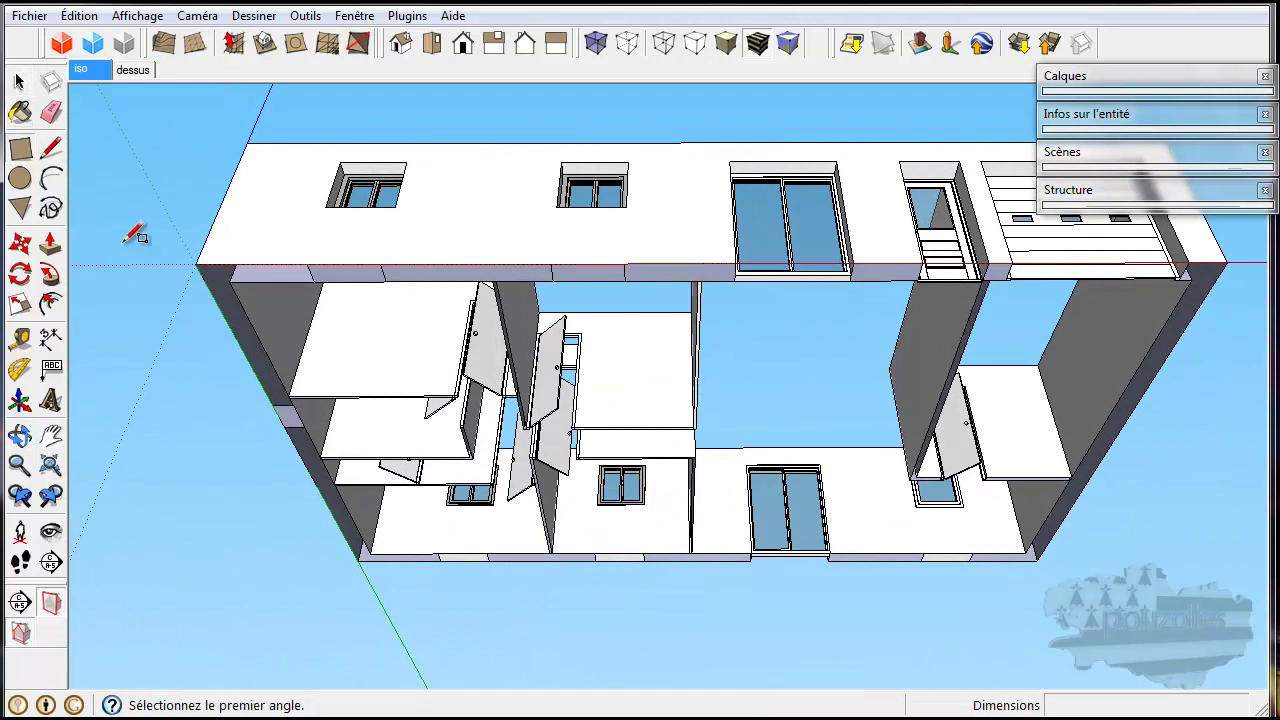
pyautogui.click(196, 264)
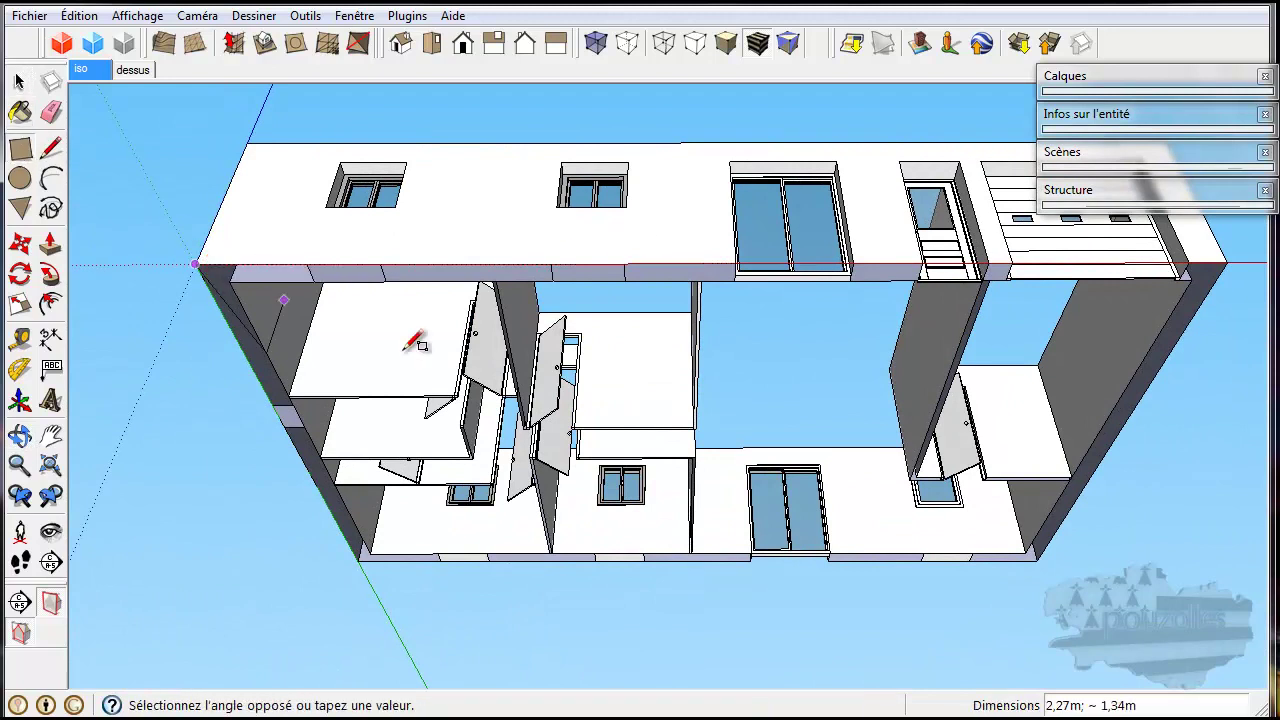
pyautogui.click(1036, 558)
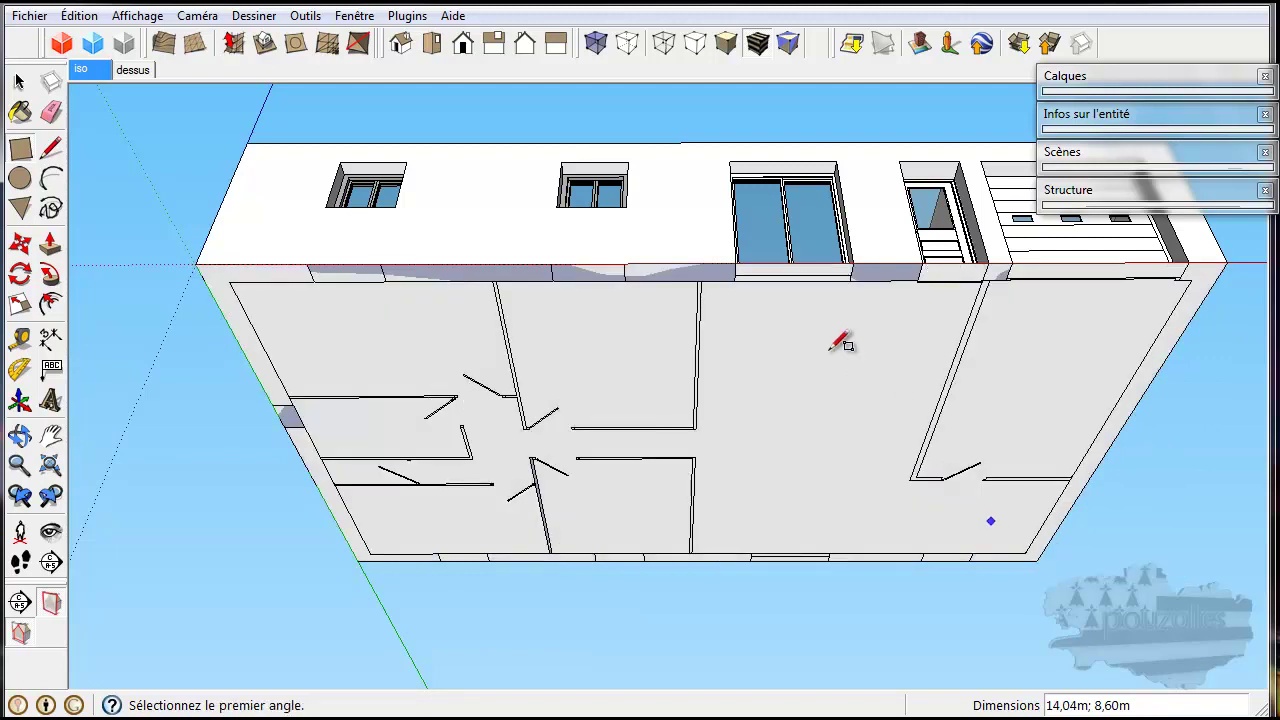
# Extrude the floor rectangle downward with Push/Pull by about 0.06 m to form a slab
pyautogui.moveTo(766, 314); pyautogui.dragTo(712, 436, button='middle')
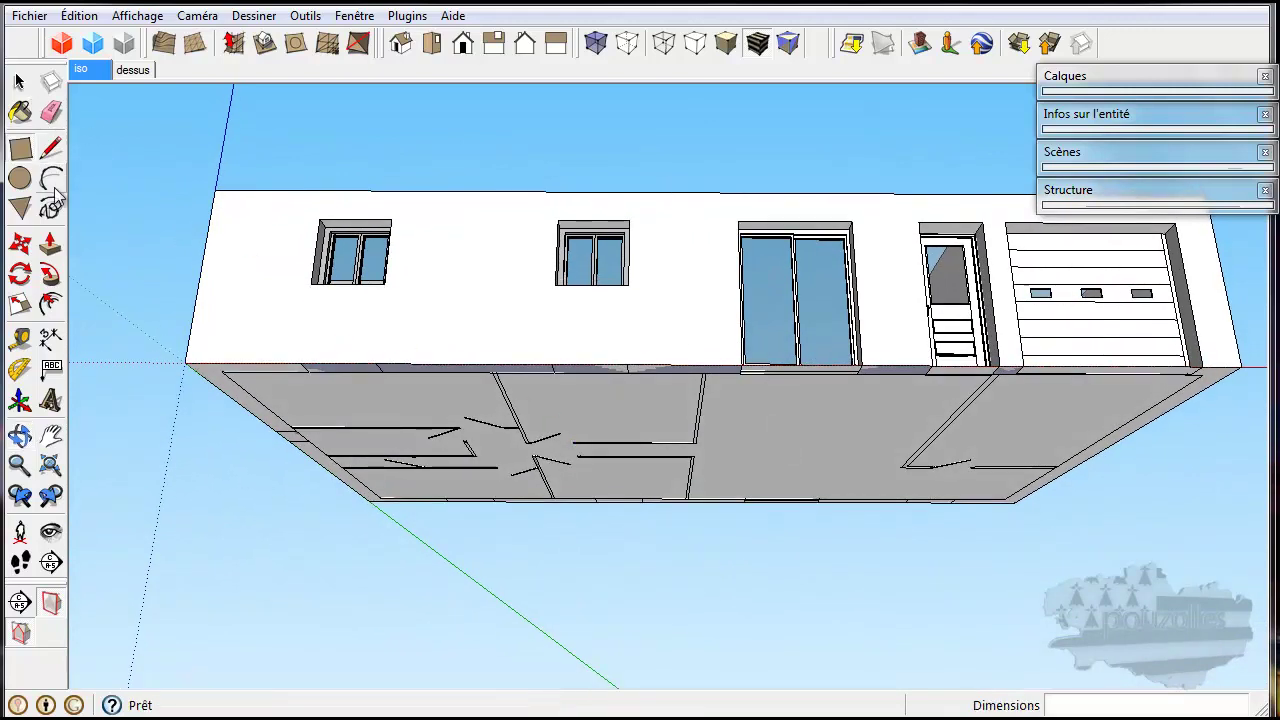
pyautogui.click(51, 243)
pyautogui.click(795, 432)
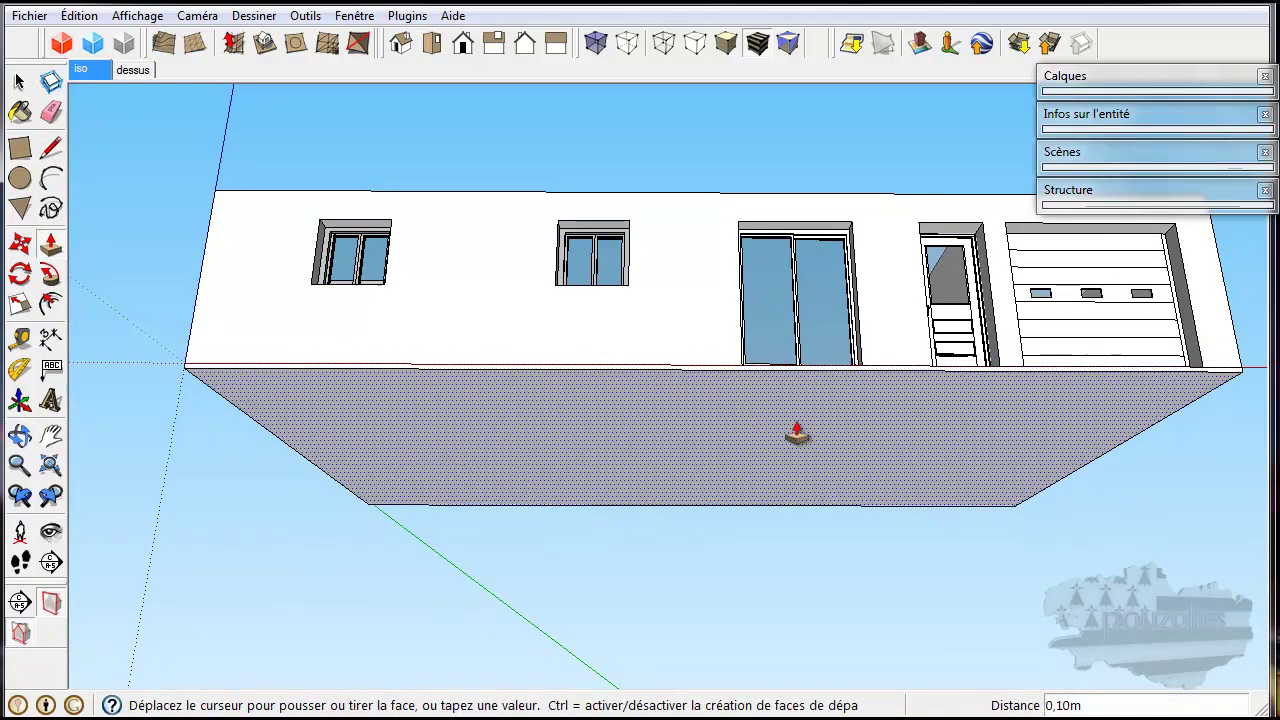
pyautogui.moveTo(797, 432); pyautogui.dragTo(782, 549, button='middle')
pyautogui.scroll(5, 784, 540)
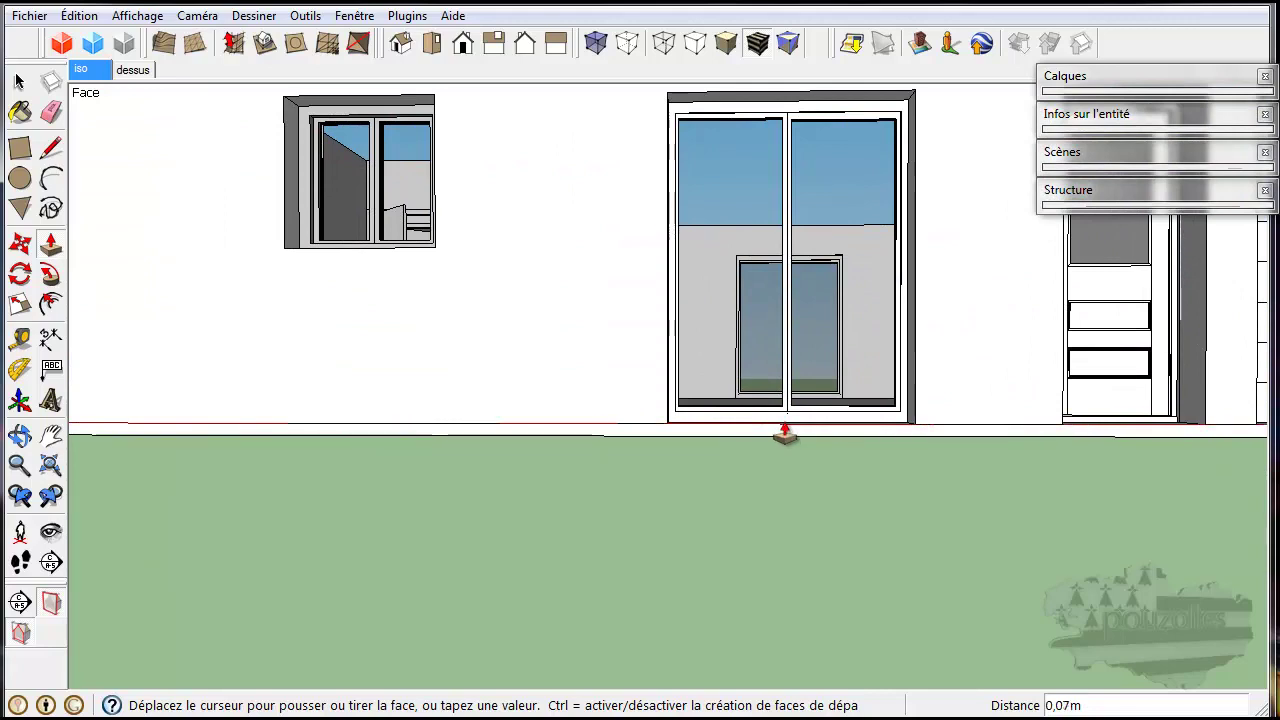
pyautogui.click(785, 432)
pyautogui.scroll(-2, 748, 505)
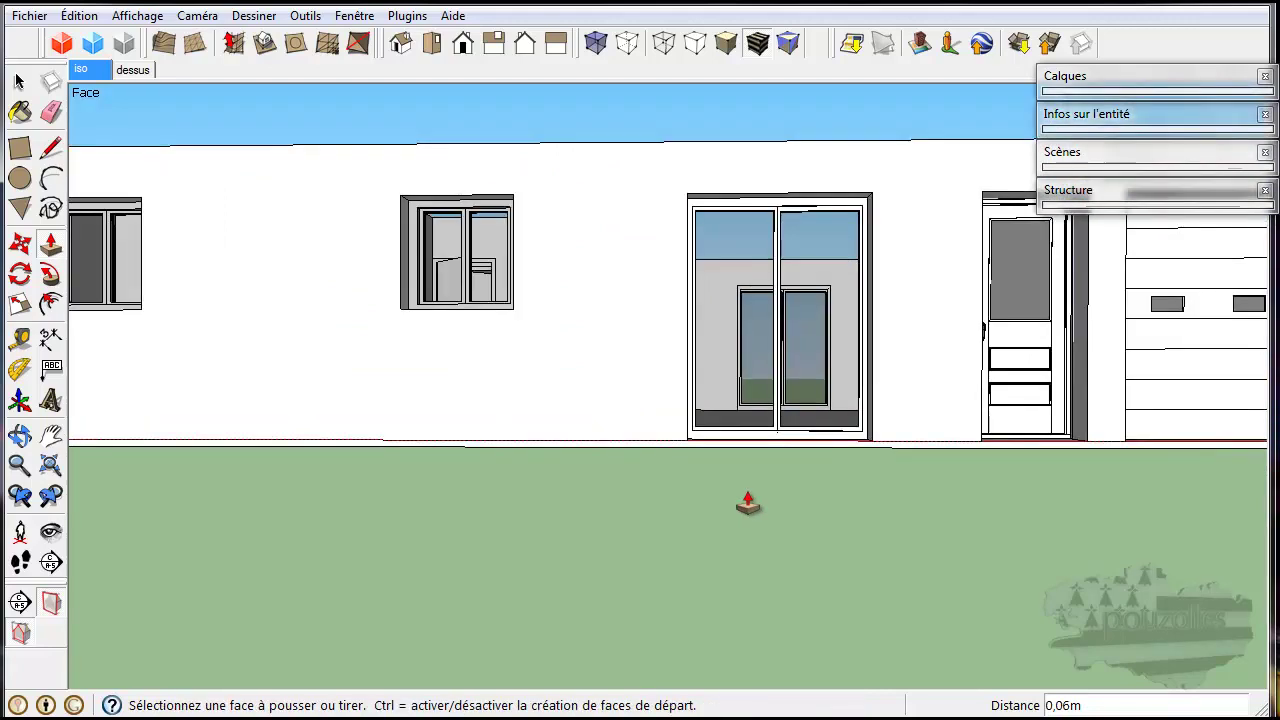
# Group the slab's underside face and name the group sol
pyautogui.click(19, 82)
pyautogui.moveTo(578, 452); pyautogui.dragTo(645, 366, button='middle')
pyautogui.click(644, 367)
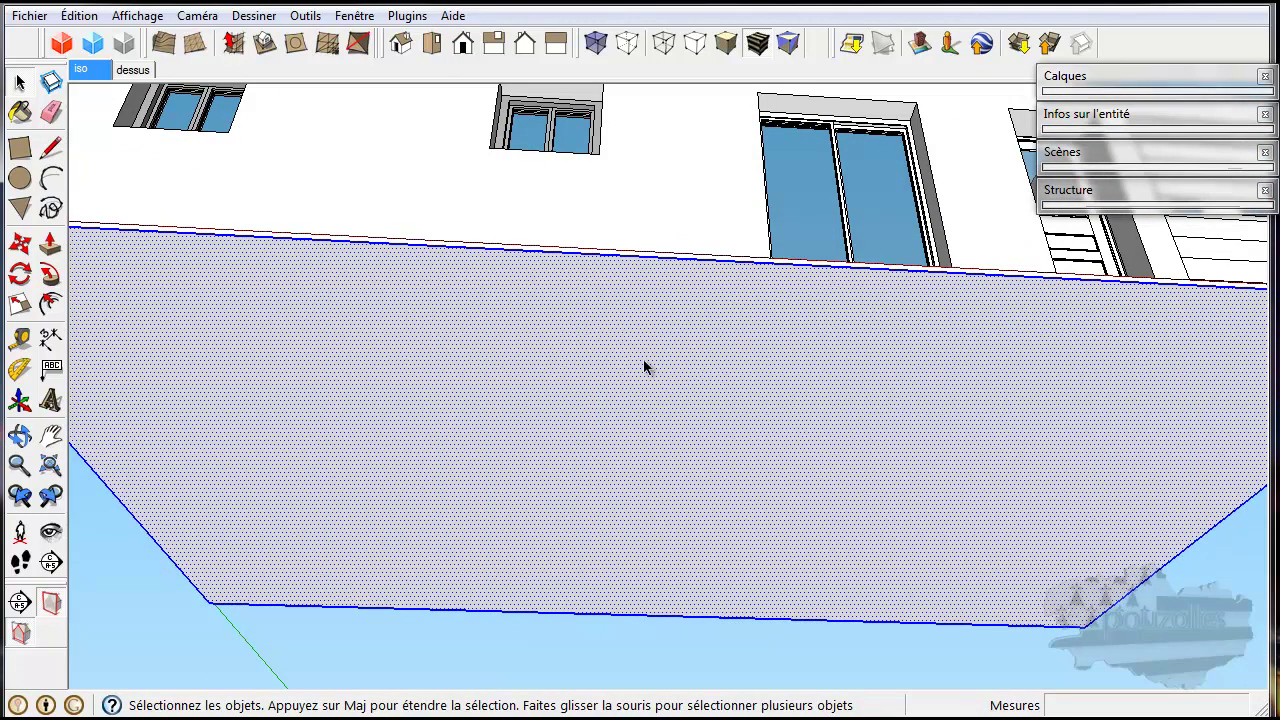
pyautogui.rightClick(645, 368)
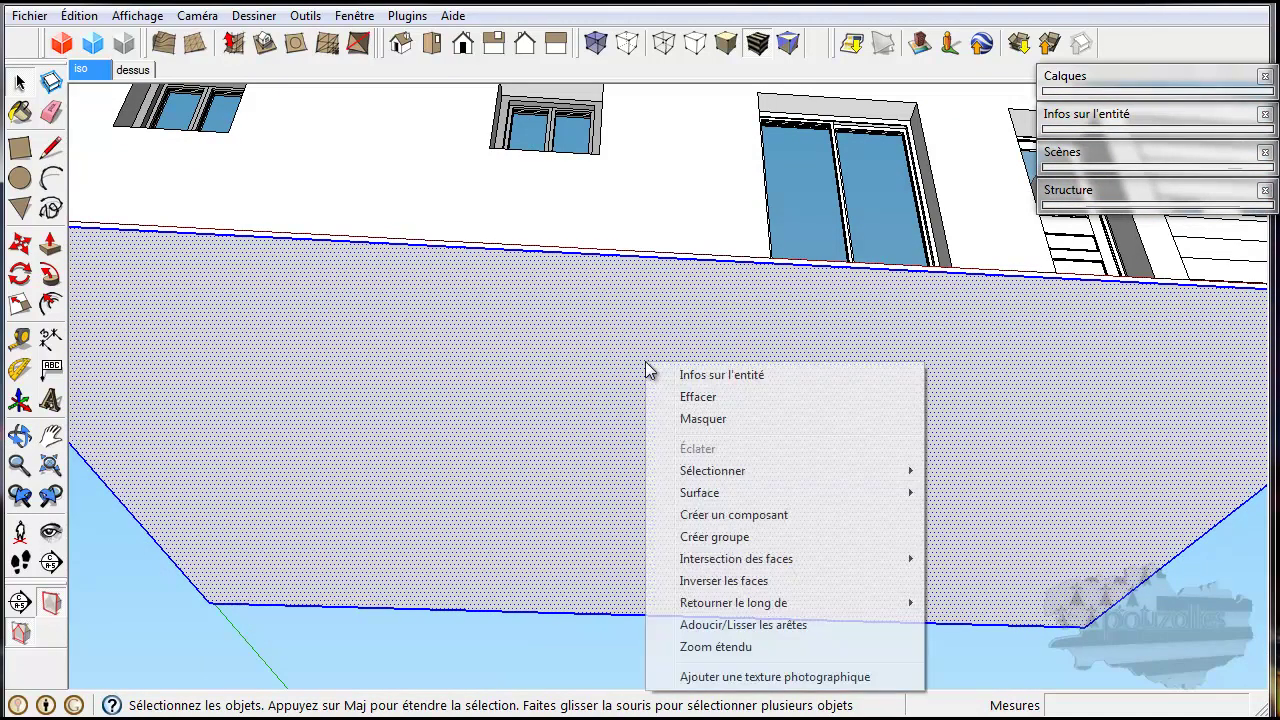
pyautogui.click(725, 540)
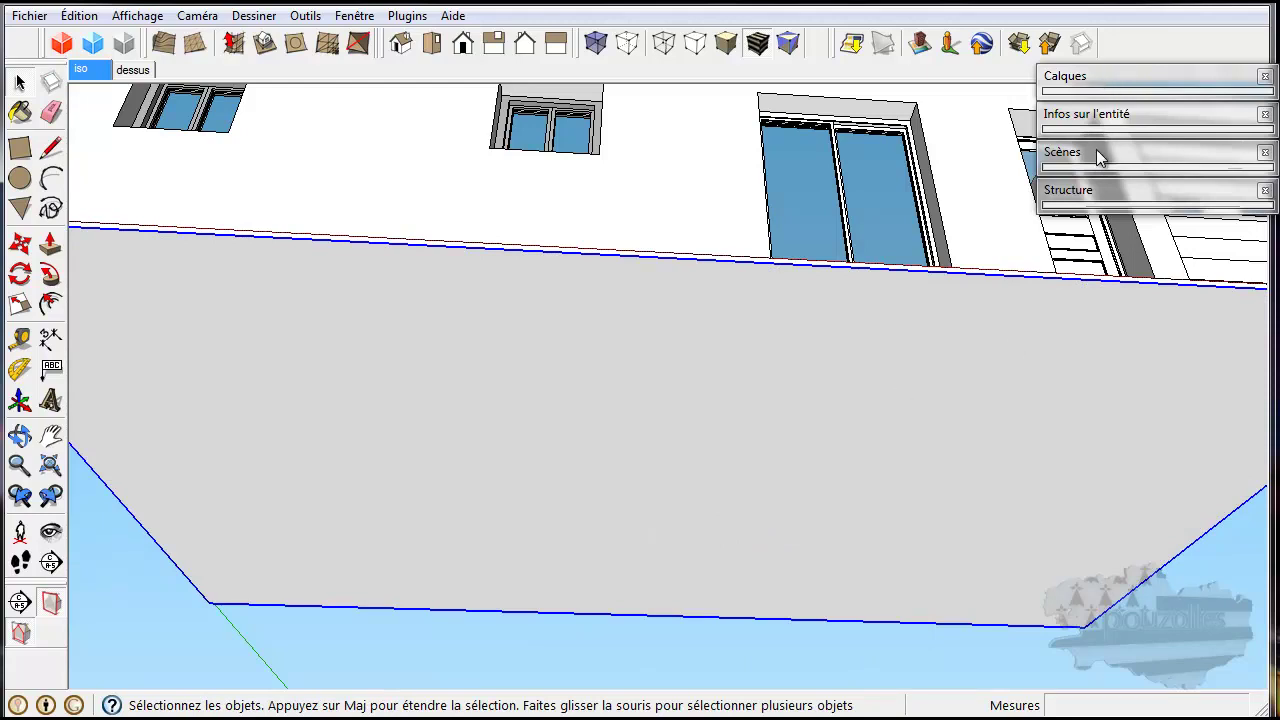
pyautogui.click(1118, 115)
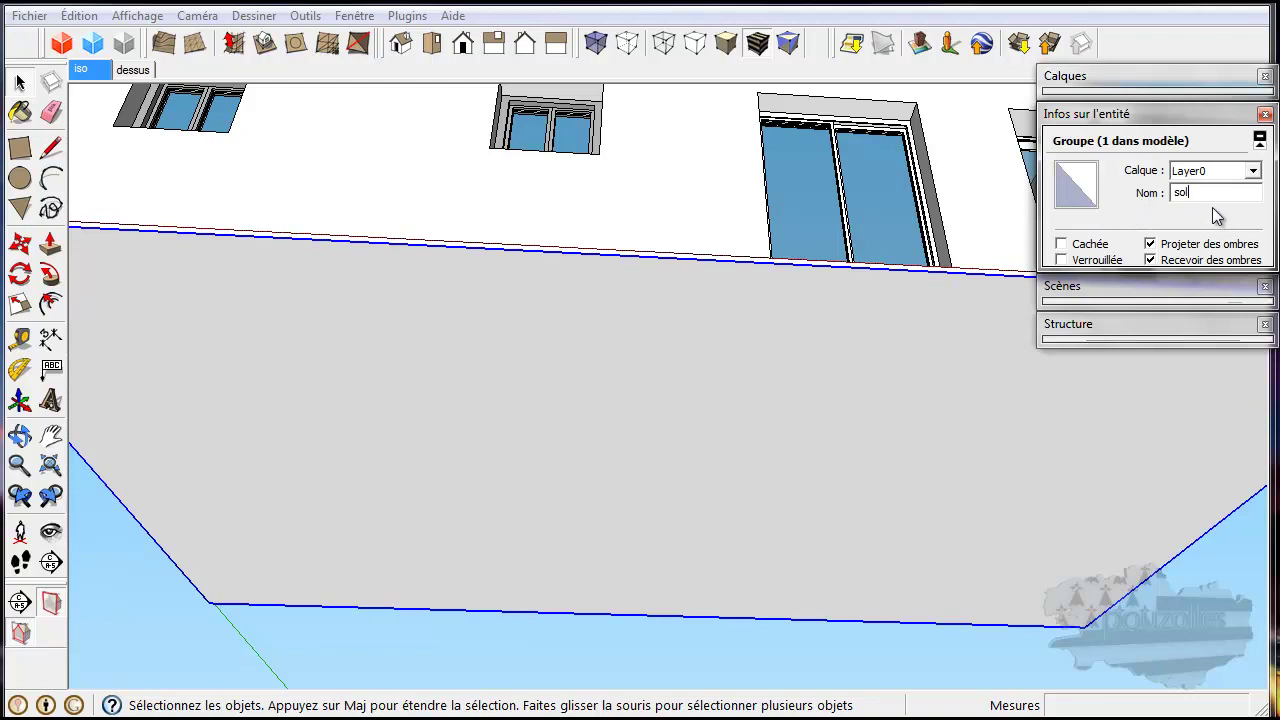
# Create a new layer named sol
pyautogui.click(1196, 86)
pyautogui.click(1057, 102)
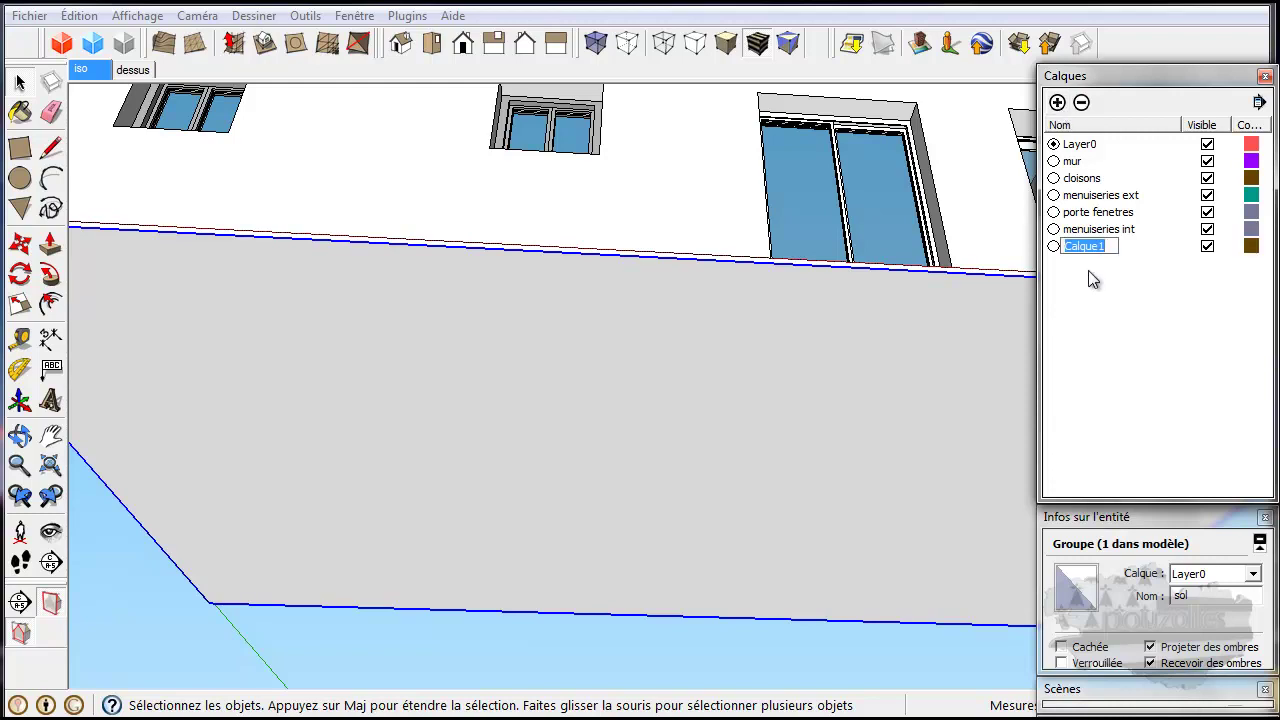
pyautogui.write('sol')
pyautogui.press('Return')
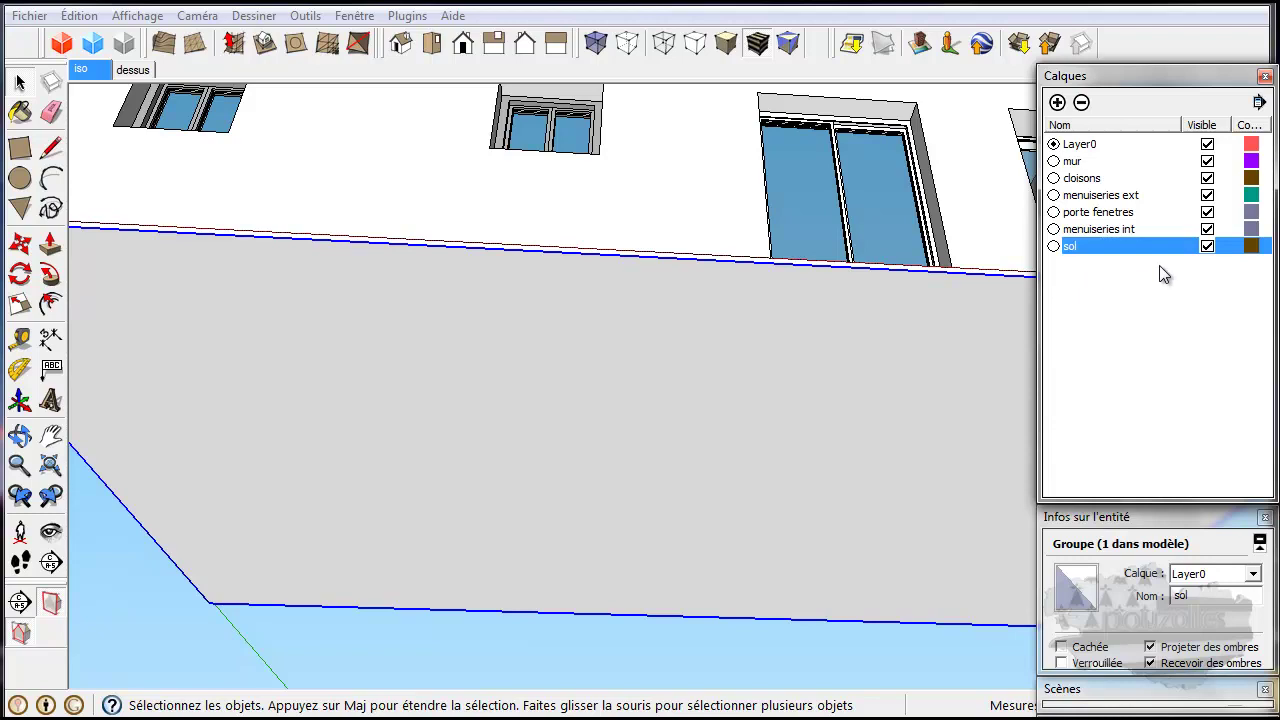
# Assign the underside group to the sol layer and check that layer's content by hiding and showing it
pyautogui.click(1180, 78)
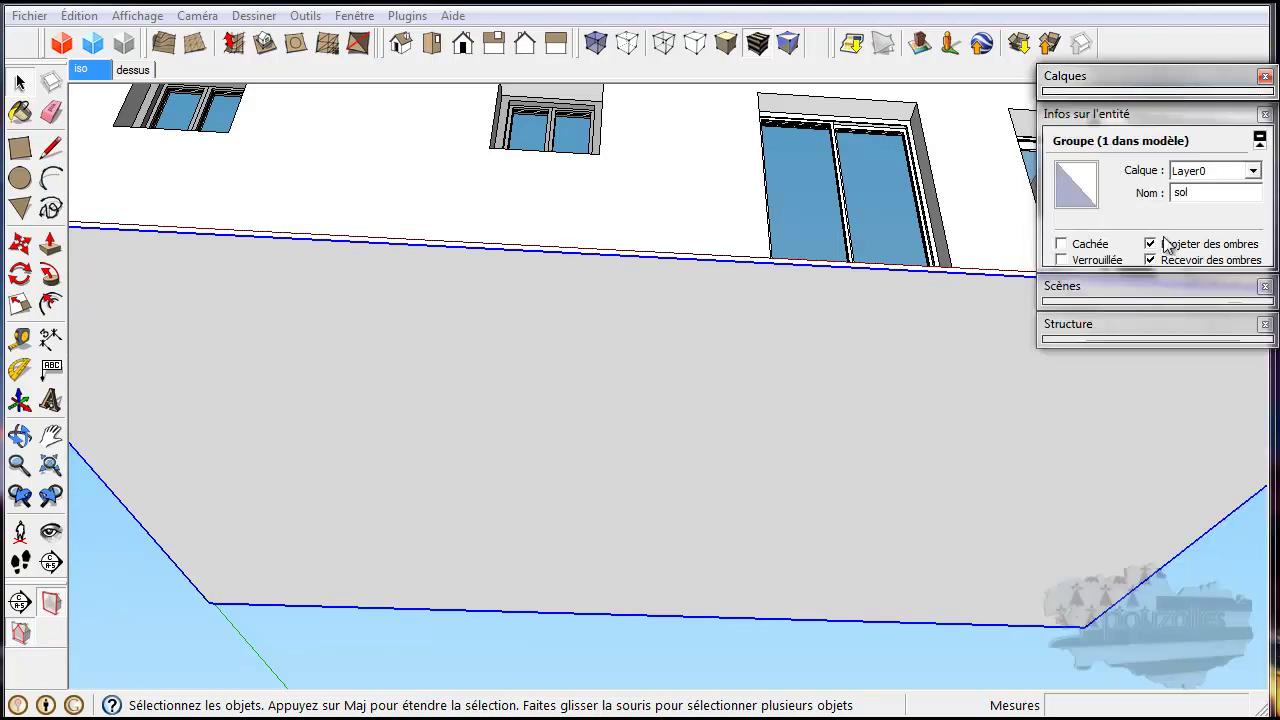
pyautogui.click(1252, 171)
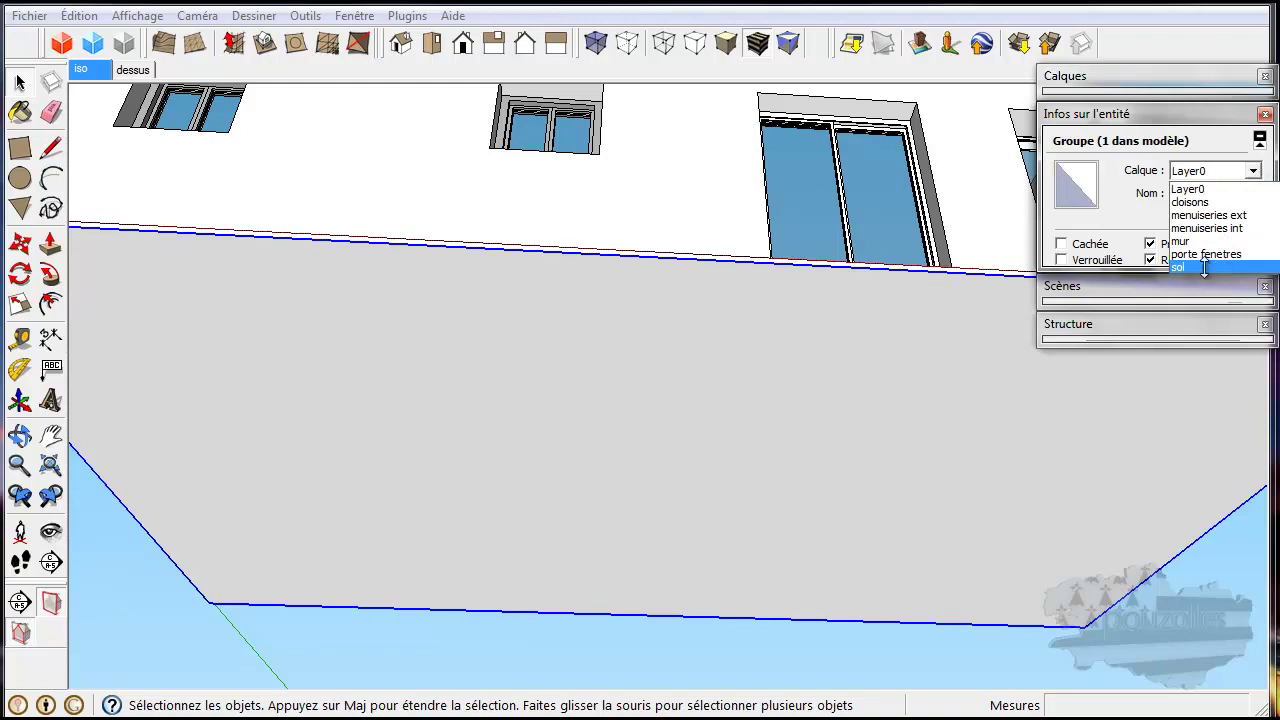
pyautogui.click(1210, 267)
pyautogui.click(1168, 80)
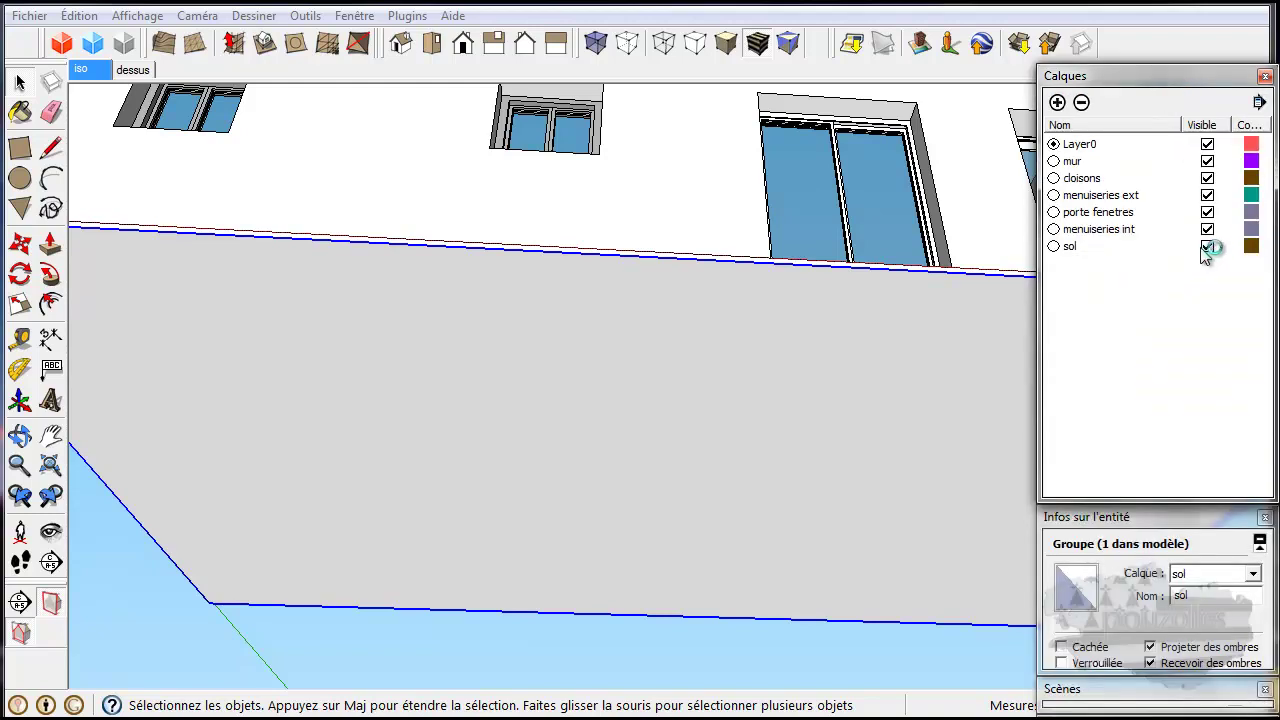
pyautogui.click(1207, 246)
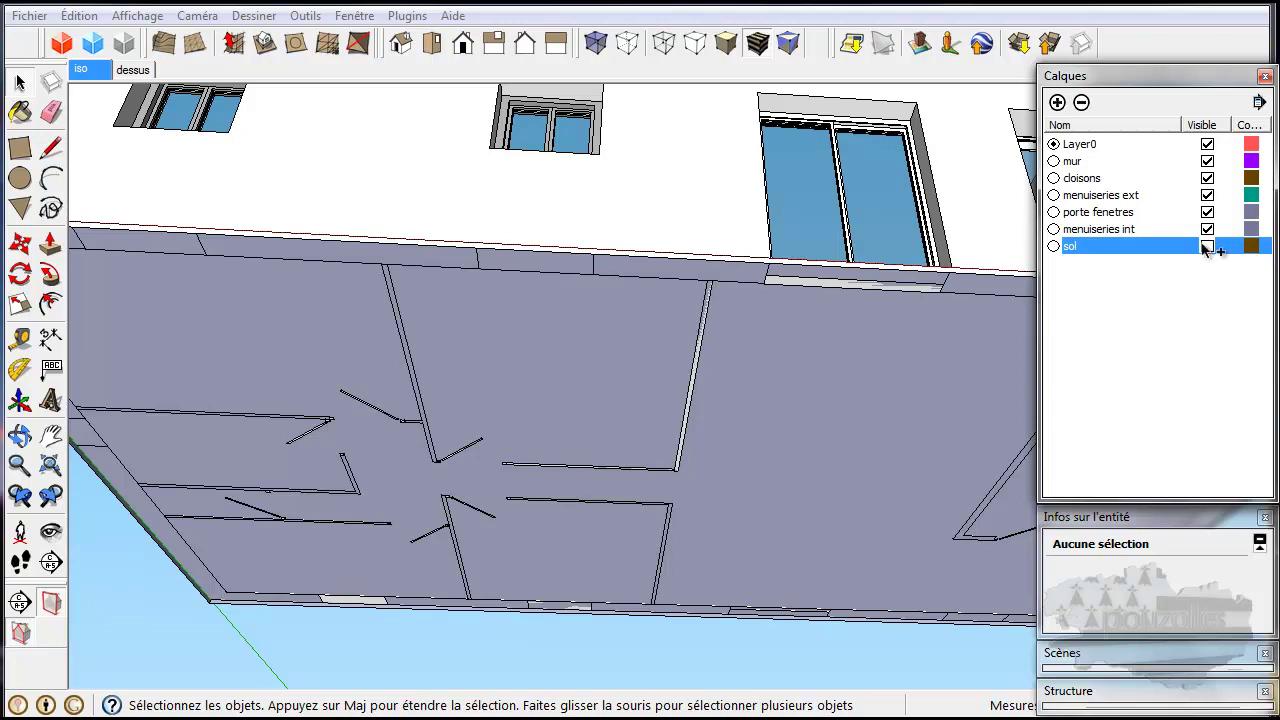
pyautogui.click(1207, 246)
# Undo the sol layer, the group, the slab extrusion and the floor rectangle
pyautogui.hotkey('ctrl', 'z')
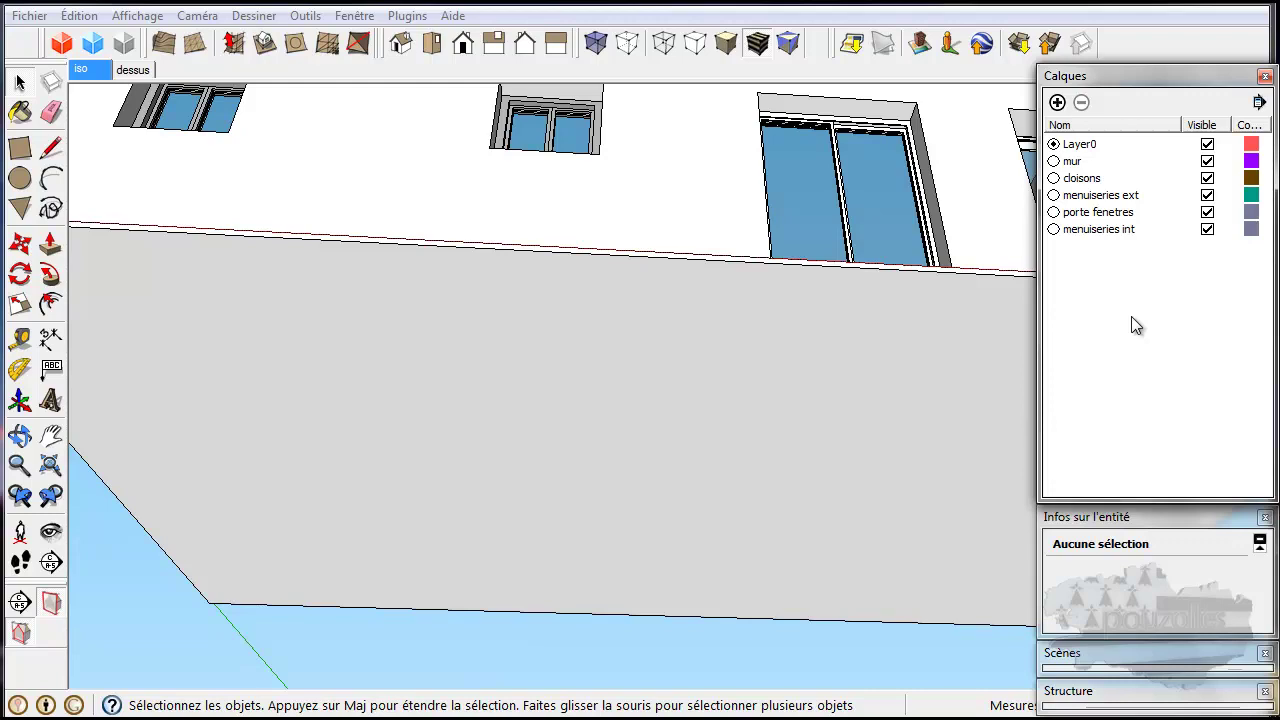
pyautogui.hotkey('ctrl', 'z')
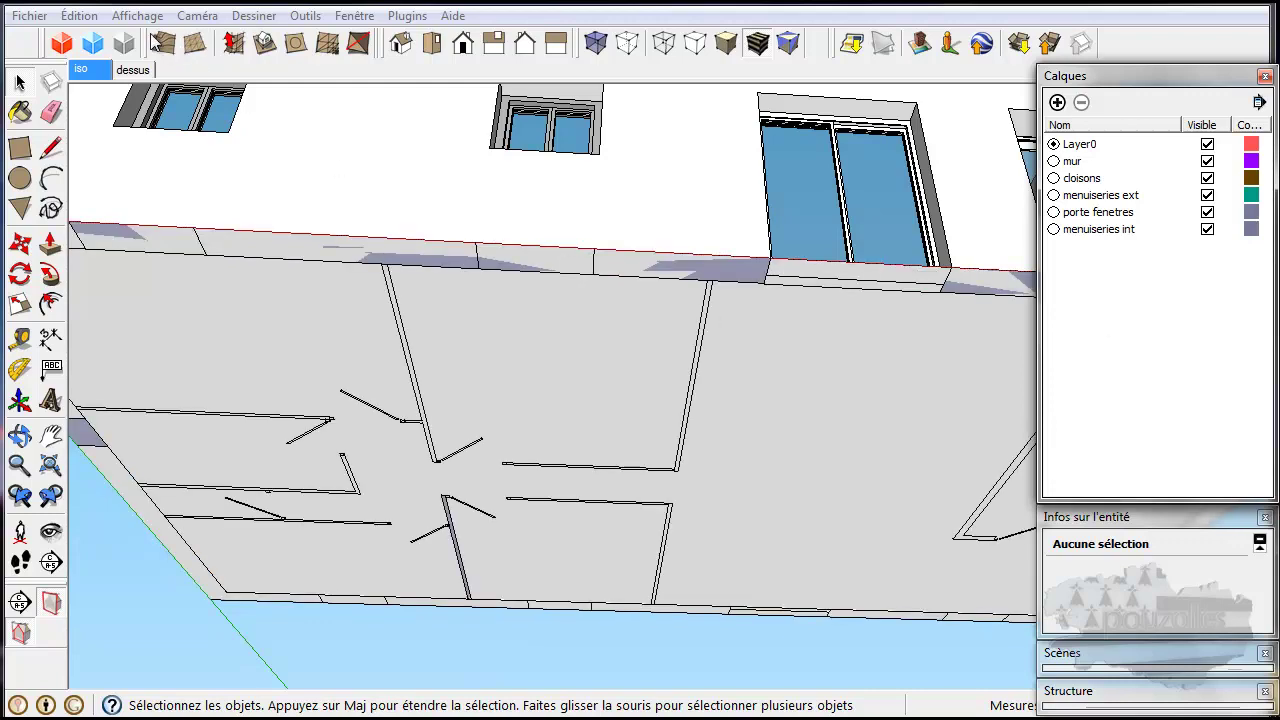
pyautogui.click(88, 16)
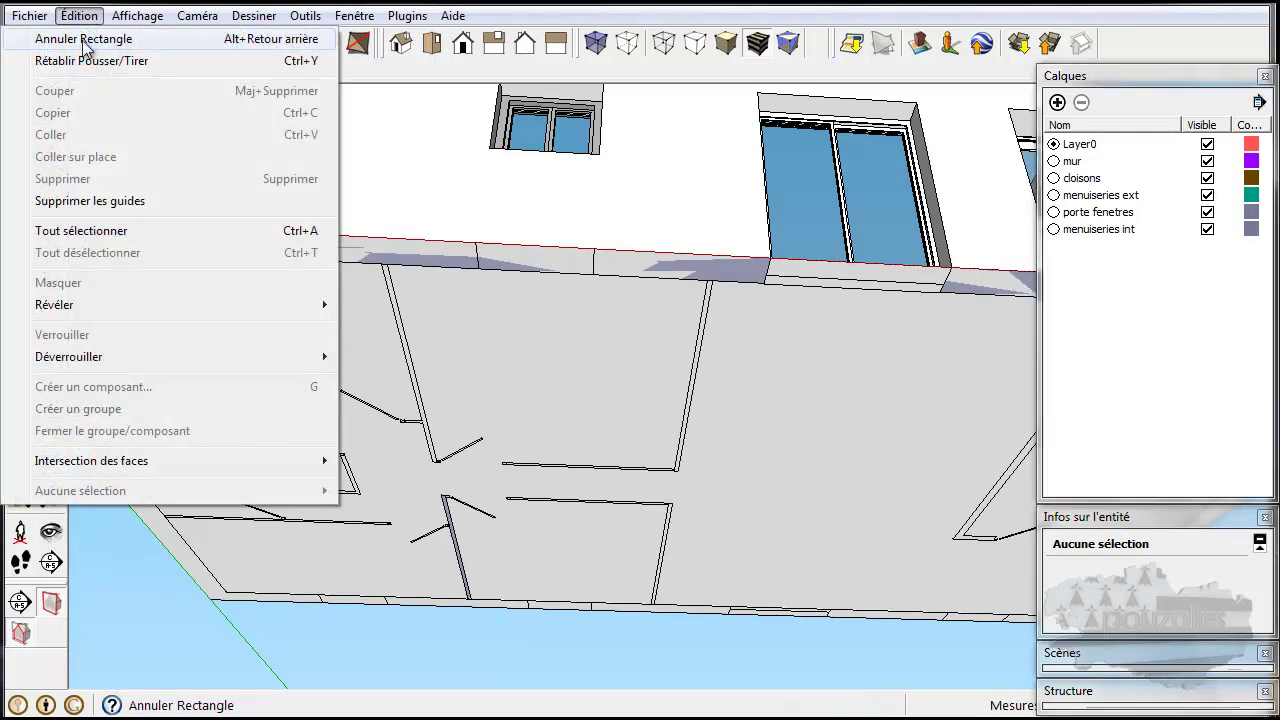
pyautogui.click(86, 45)
# Redraw the floor rectangle, about 14.04 m by 8.60 m, between opposite outer corners on the house's underside
pyautogui.moveTo(314, 250); pyautogui.dragTo(396, 272, button='middle')
pyautogui.scroll(-3, 395, 272)
pyautogui.click(1119, 80)
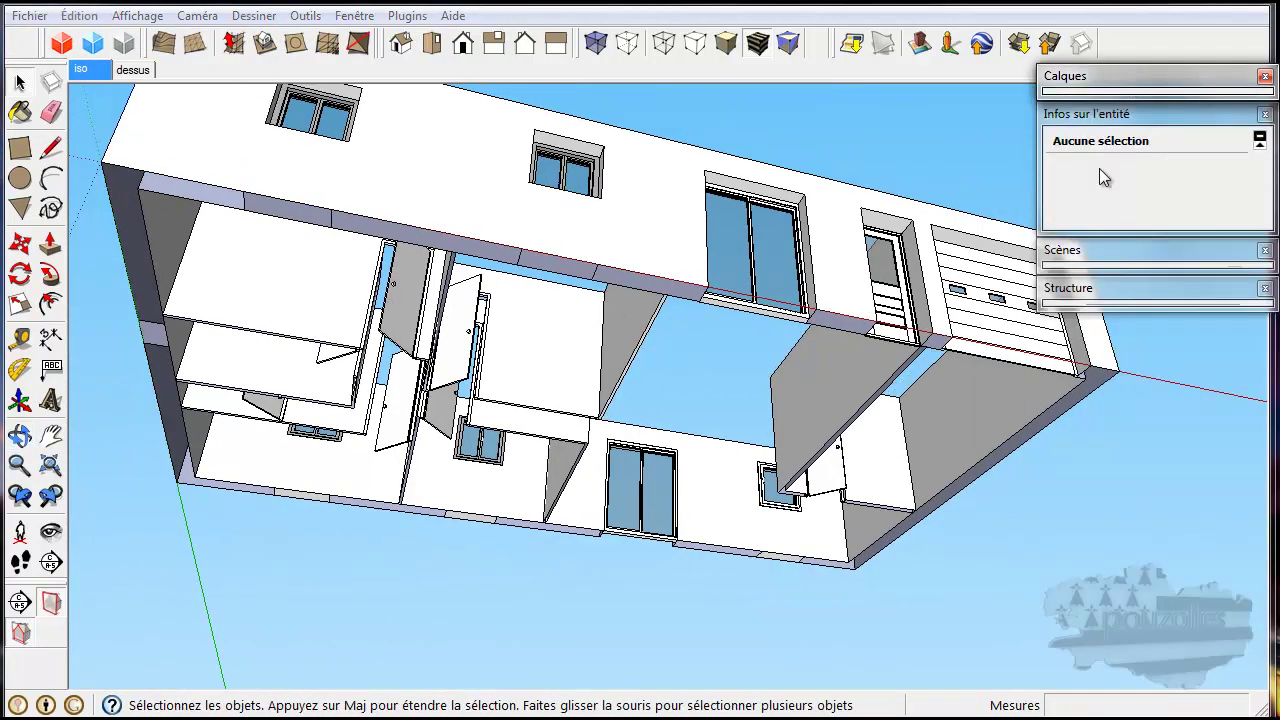
pyautogui.click(1130, 115)
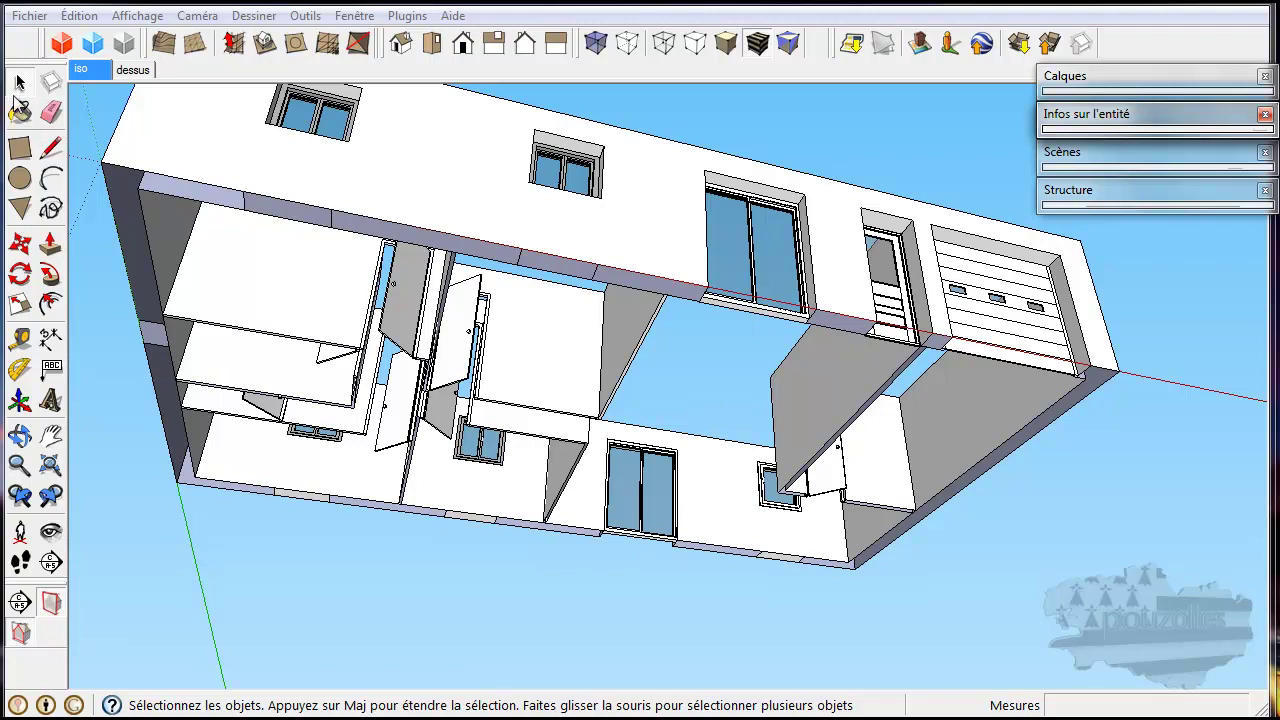
pyautogui.click(21, 150)
pyautogui.click(102, 161)
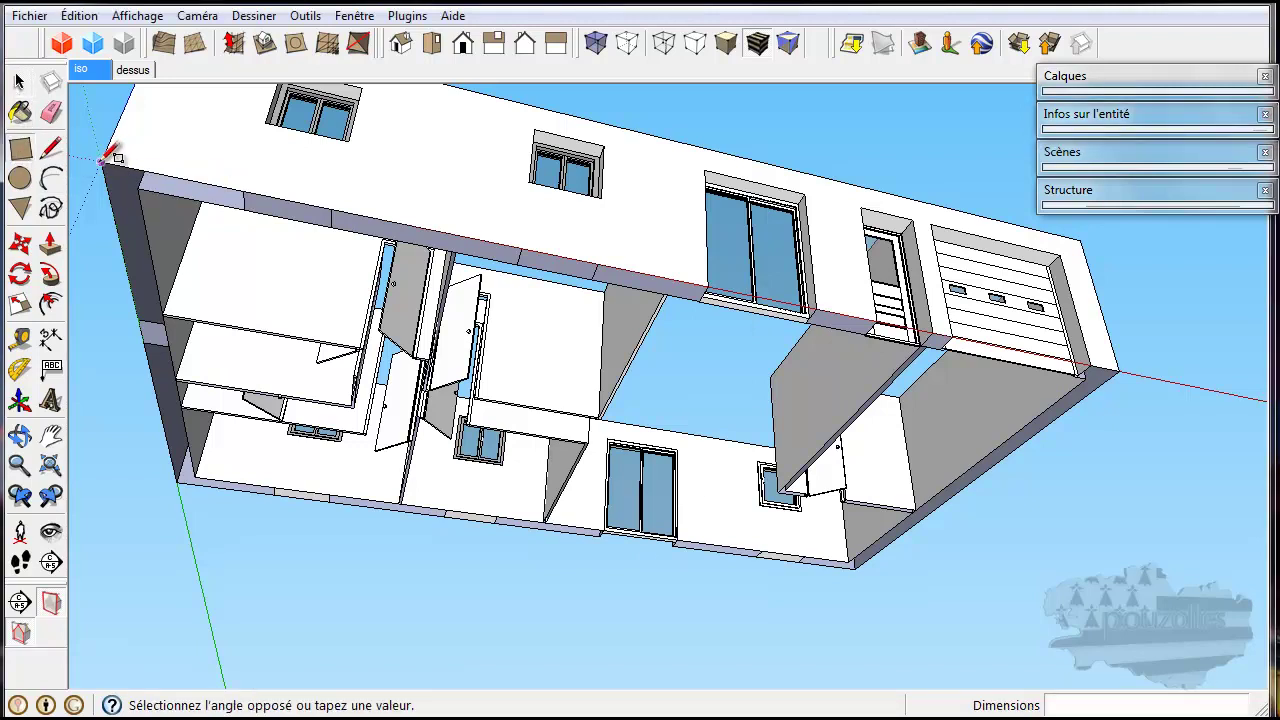
pyautogui.click(858, 568)
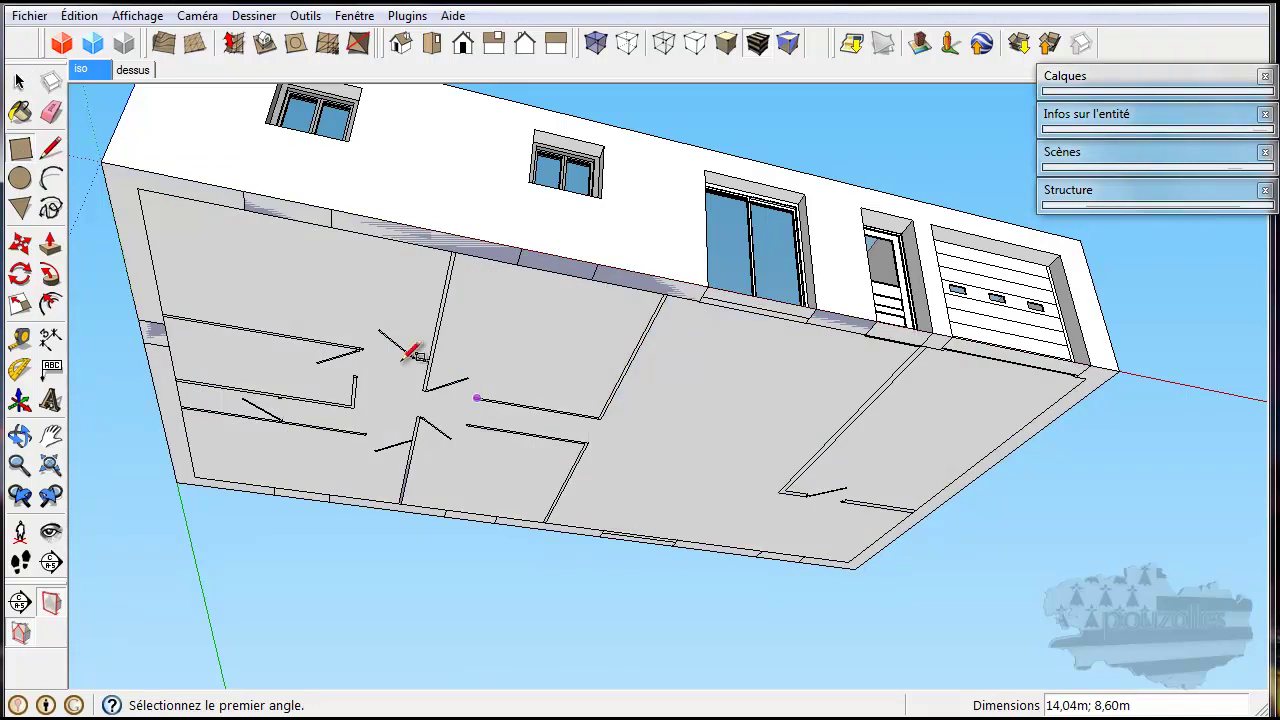
# Group the floor face together with its boundary edges and name the group sol
pyautogui.click(21, 85)
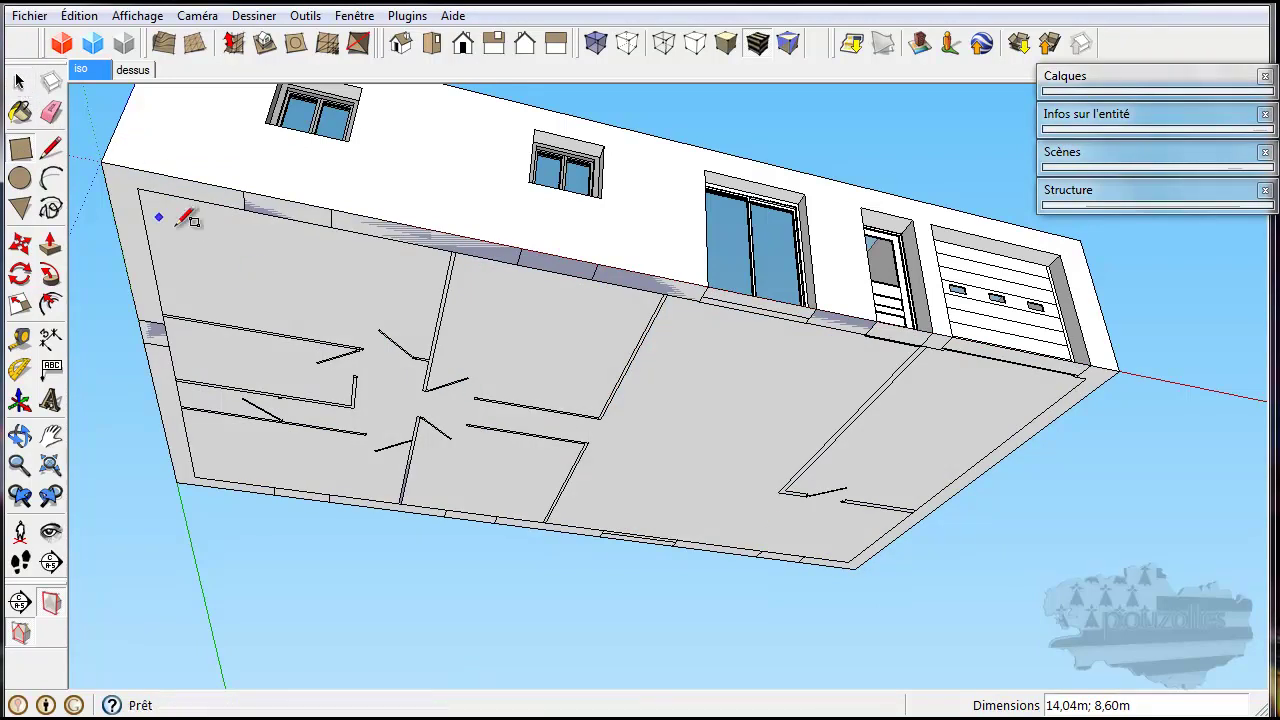
pyautogui.click(21, 84)
pyautogui.doubleClick(228, 270)
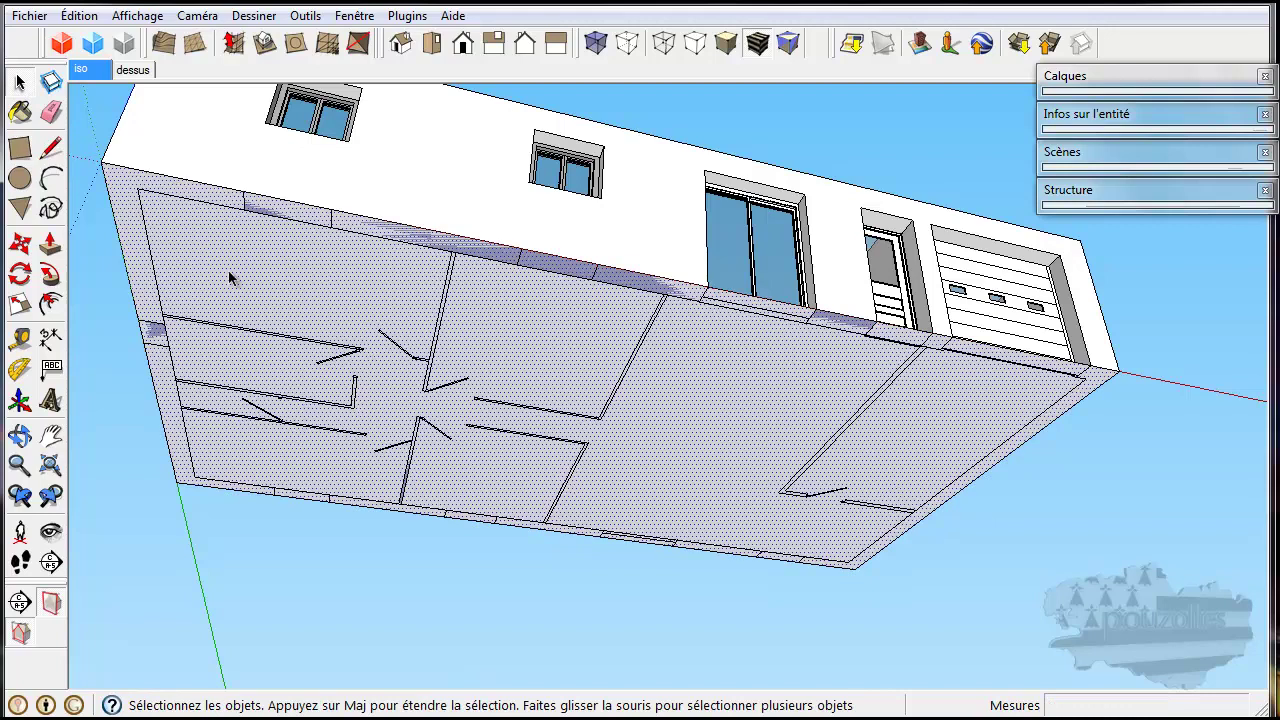
pyautogui.rightClick(229, 278)
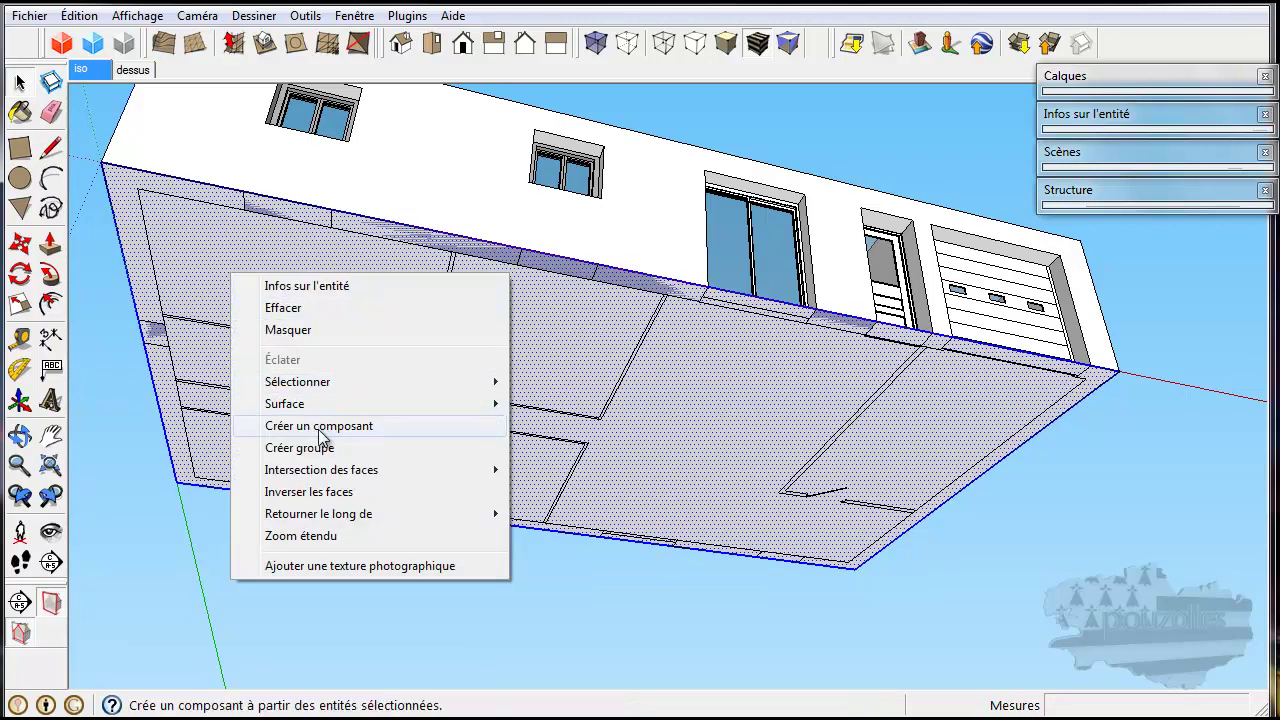
pyautogui.click(325, 451)
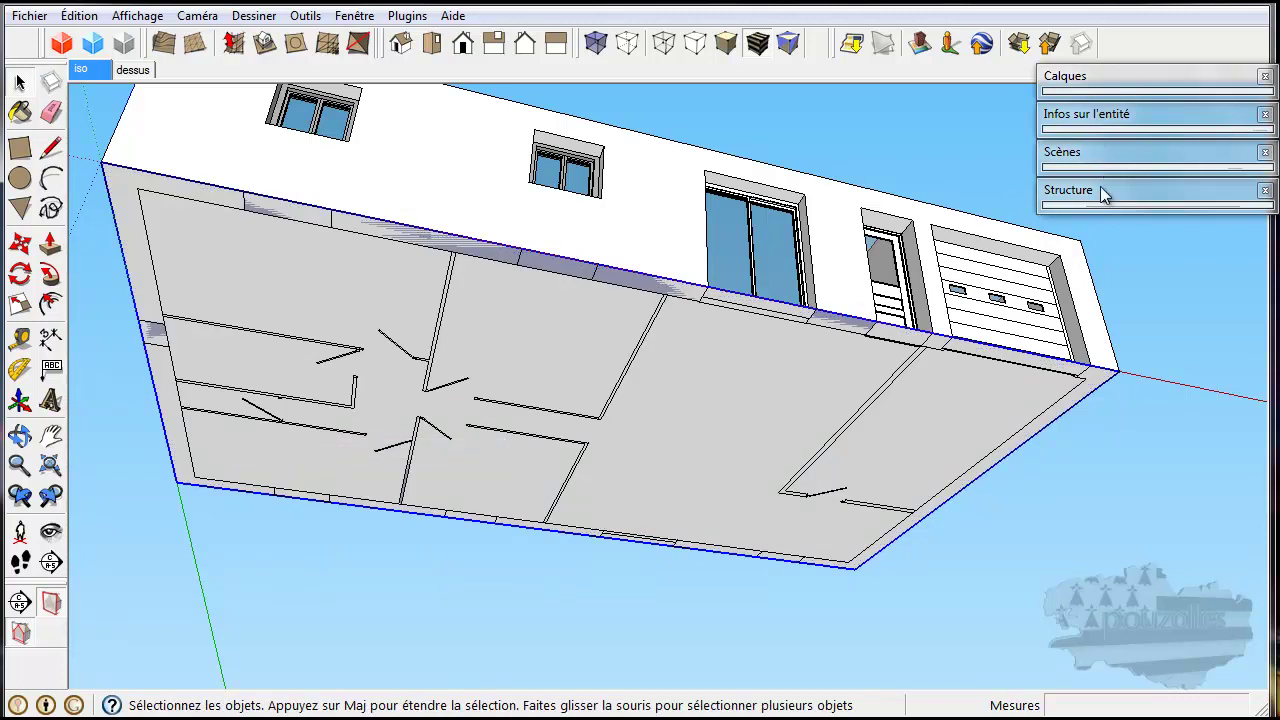
pyautogui.click(1112, 117)
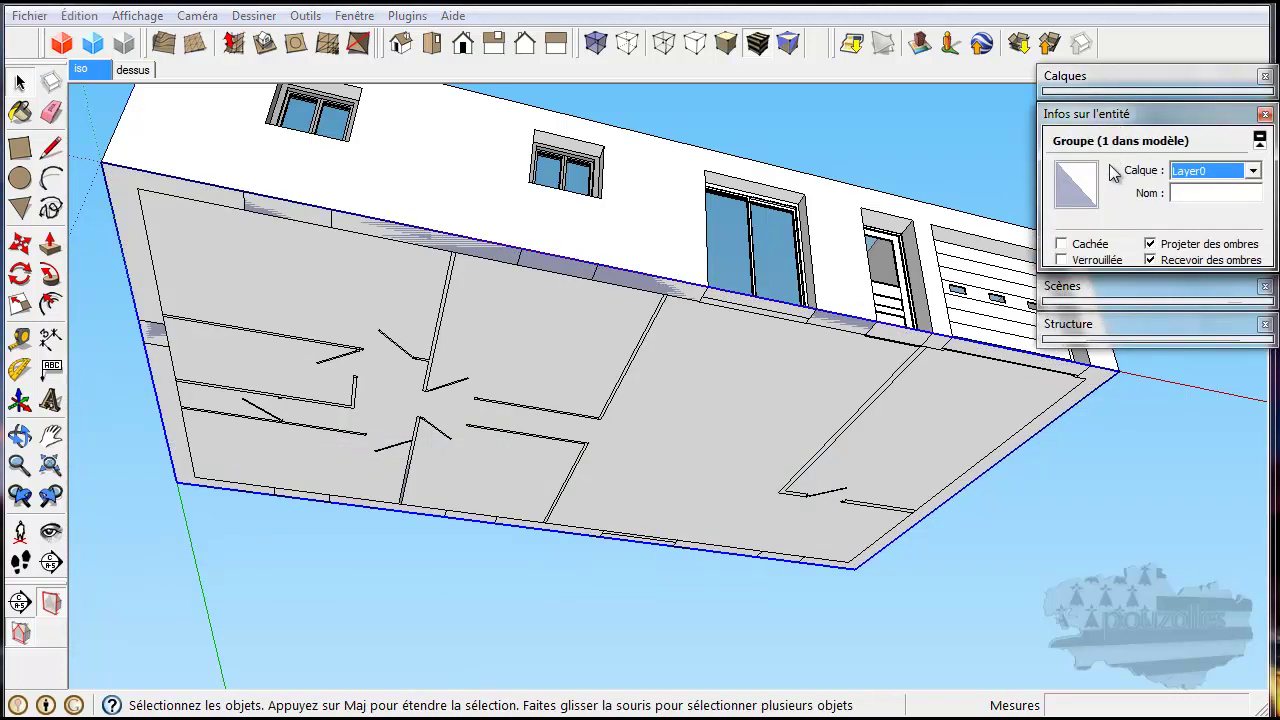
pyautogui.click(1186, 195)
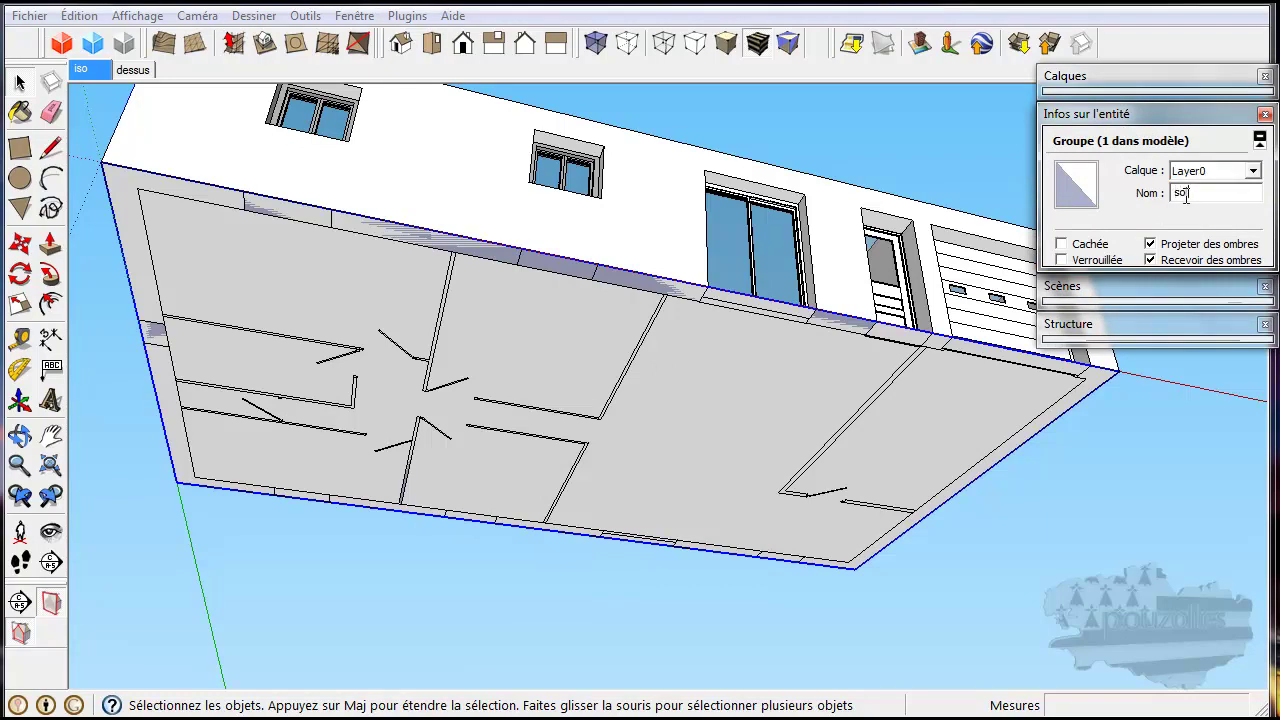
# Create a new layer named sol for the floor group
pyautogui.click(1157, 116)
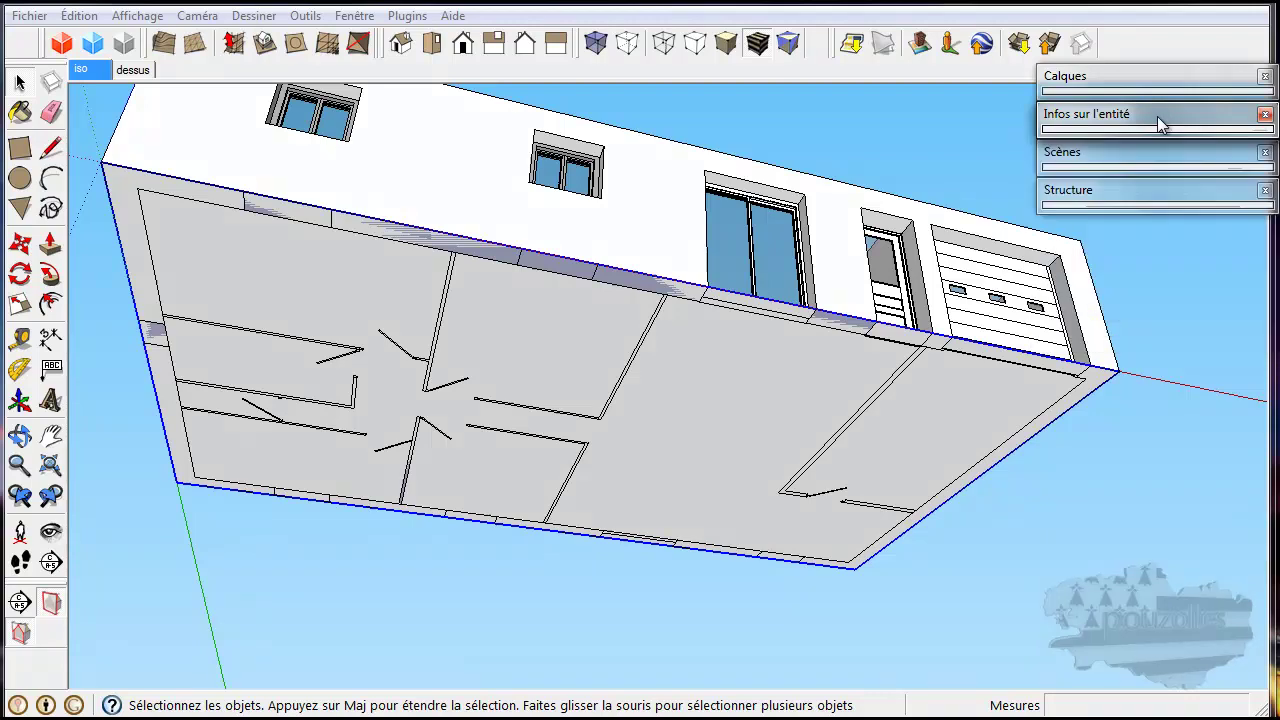
pyautogui.click(1170, 418)
pyautogui.click(970, 406)
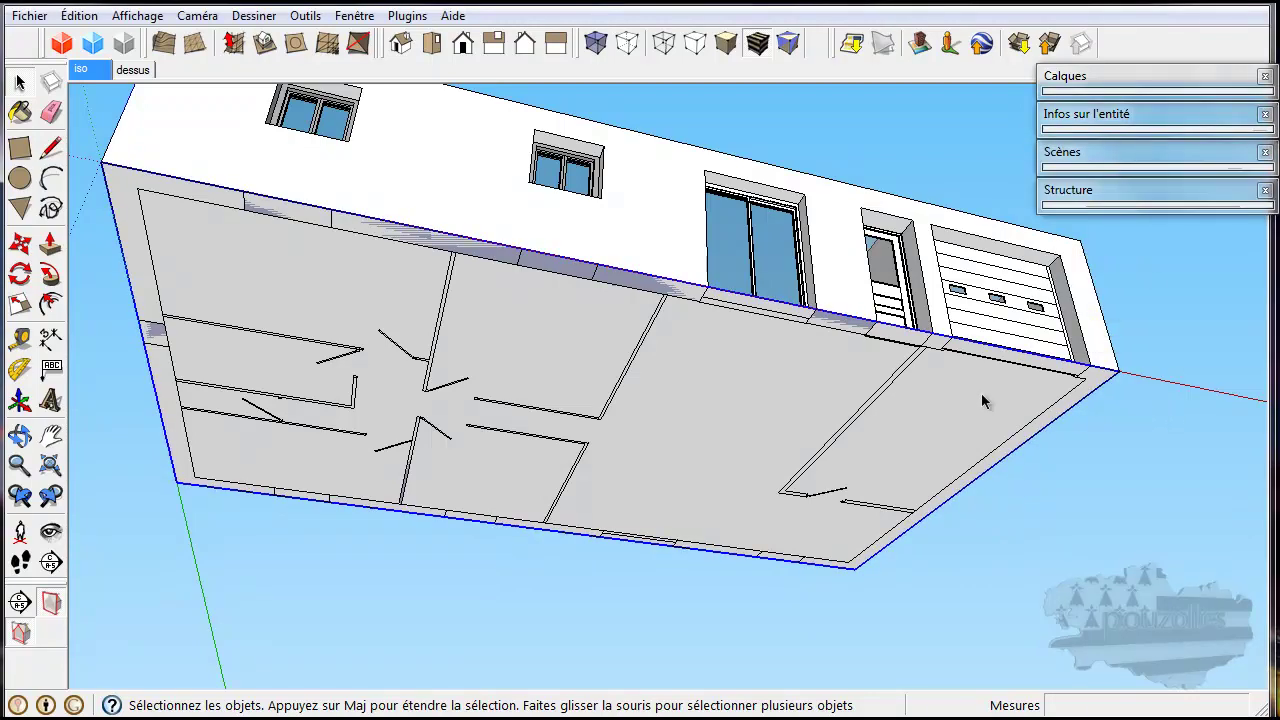
pyautogui.click(1160, 115)
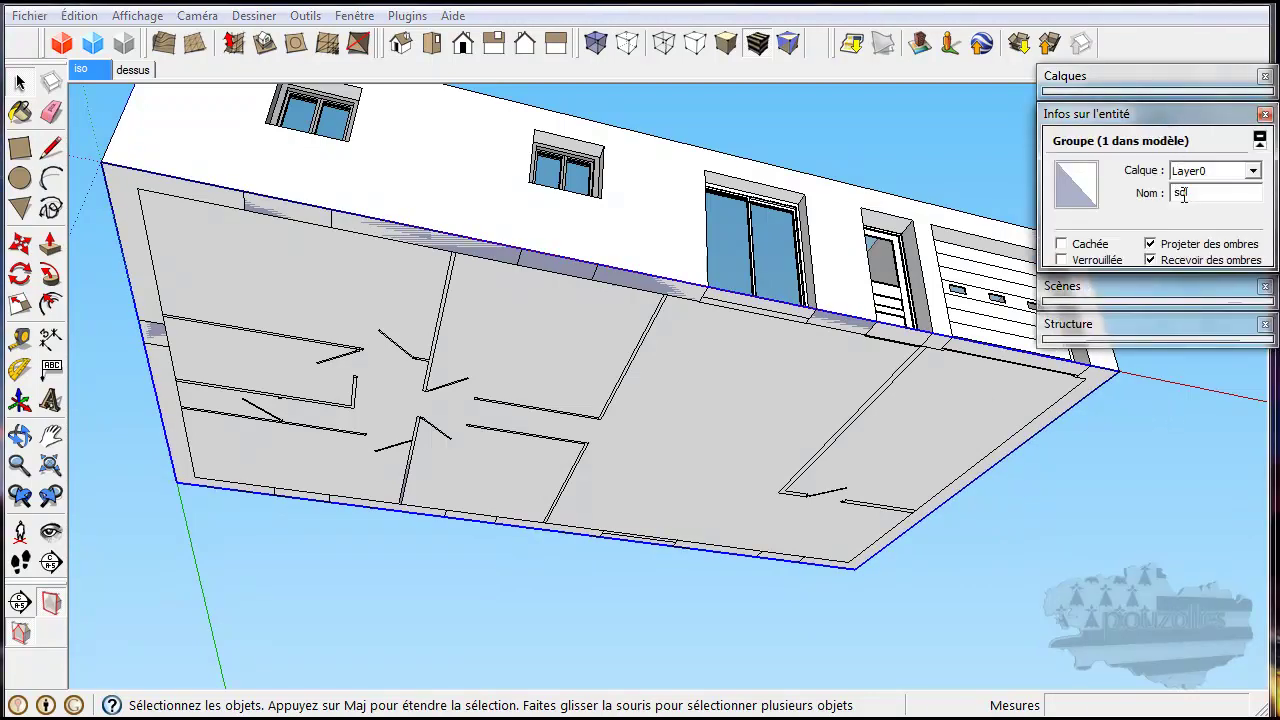
pyautogui.click(1148, 79)
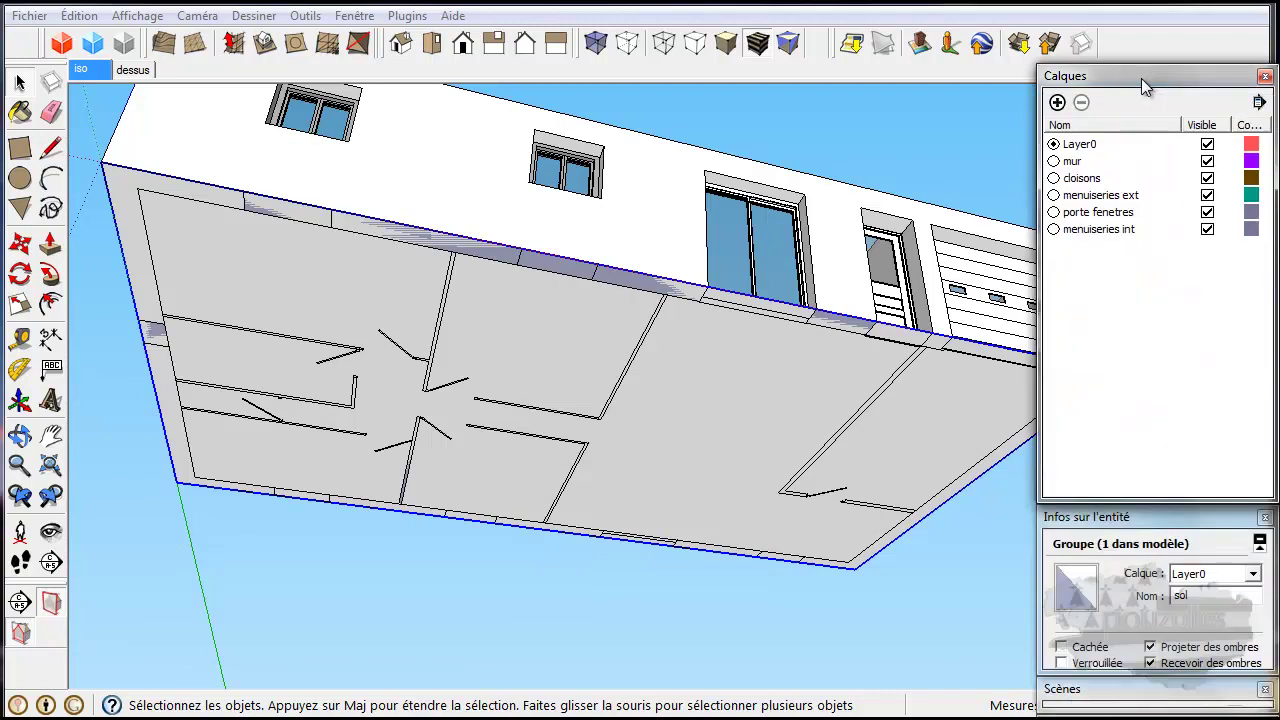
pyautogui.click(1057, 102)
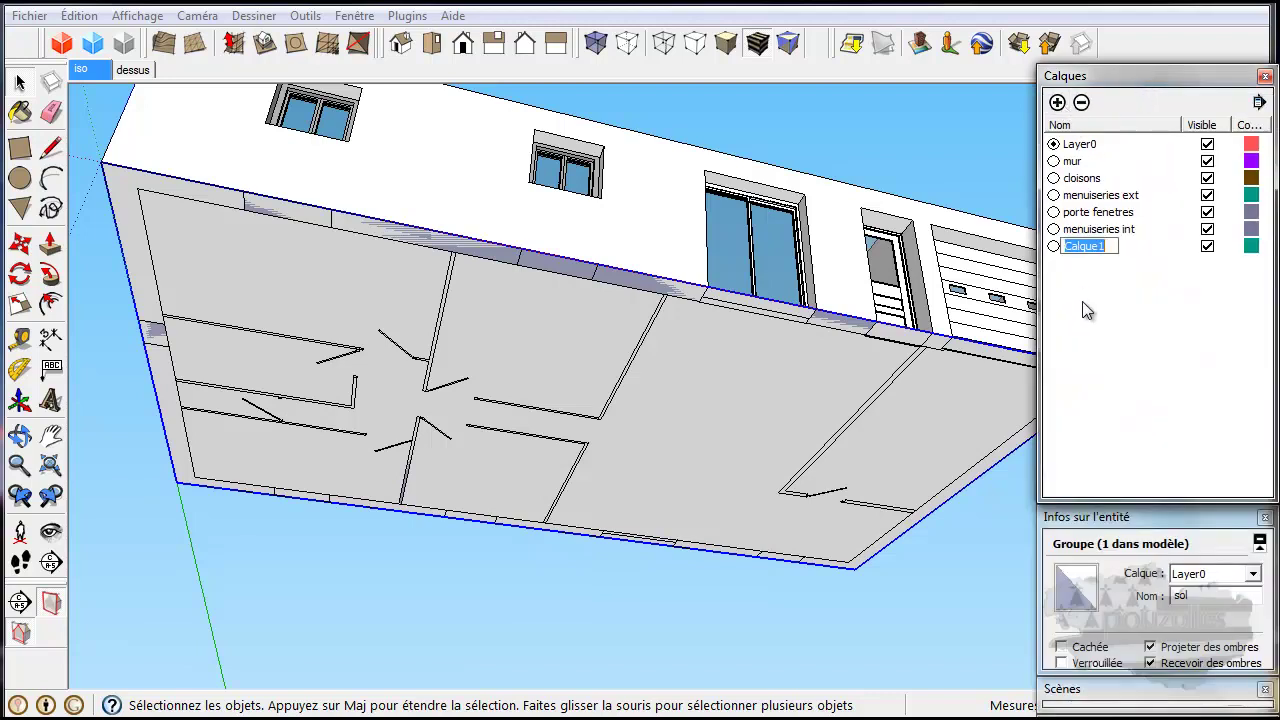
pyautogui.write('sol')
pyautogui.press('Return')
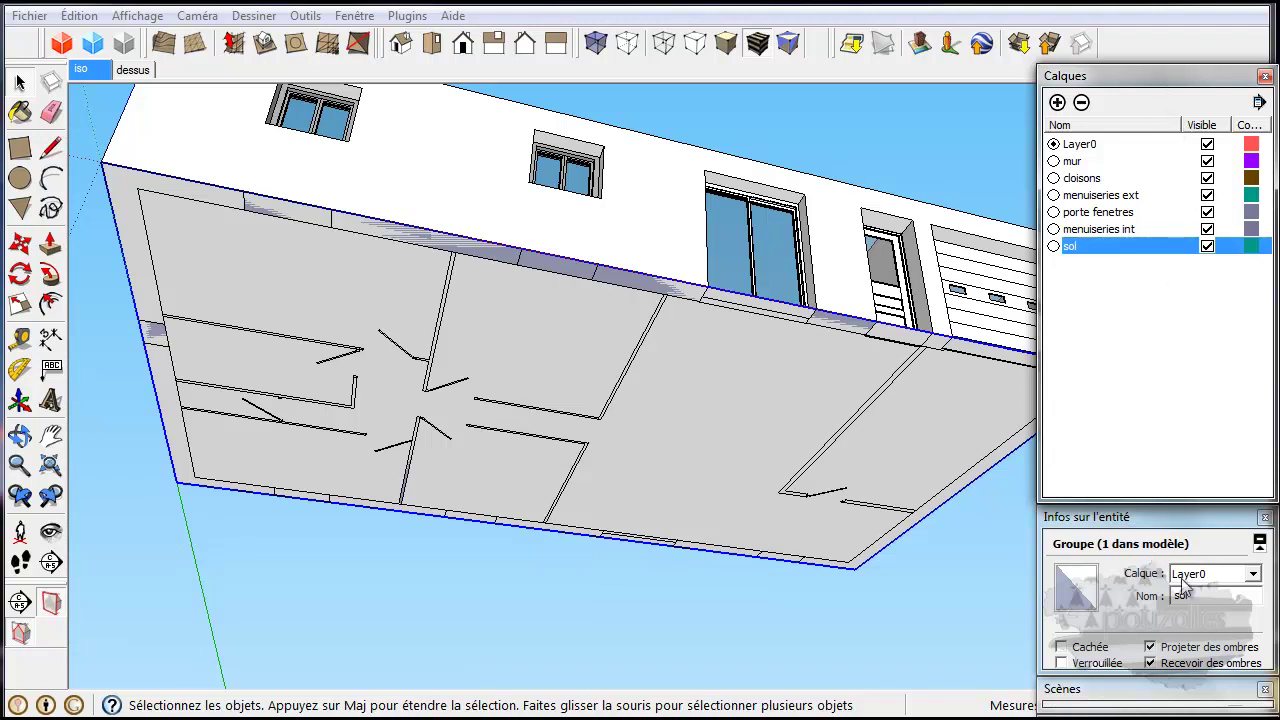
# Assign the selected floor group to the sol layer and check it by hiding and showing that layer
pyautogui.click(1254, 577)
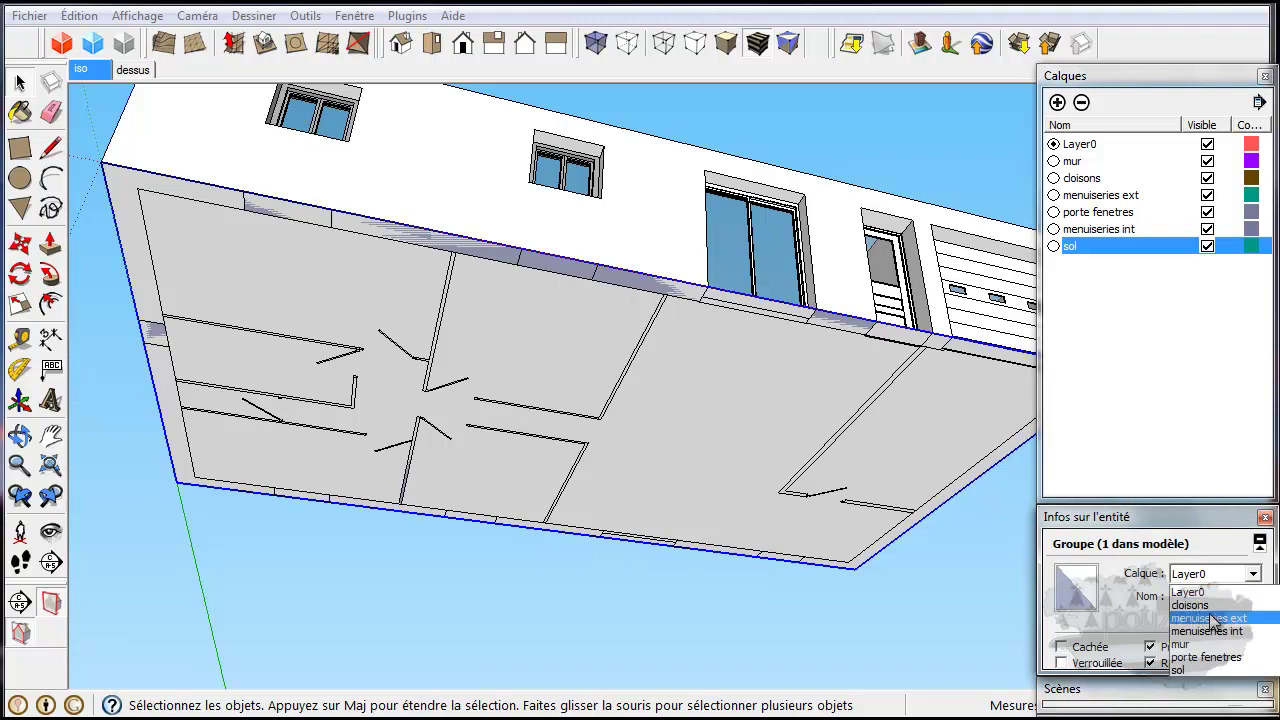
pyautogui.click(1204, 670)
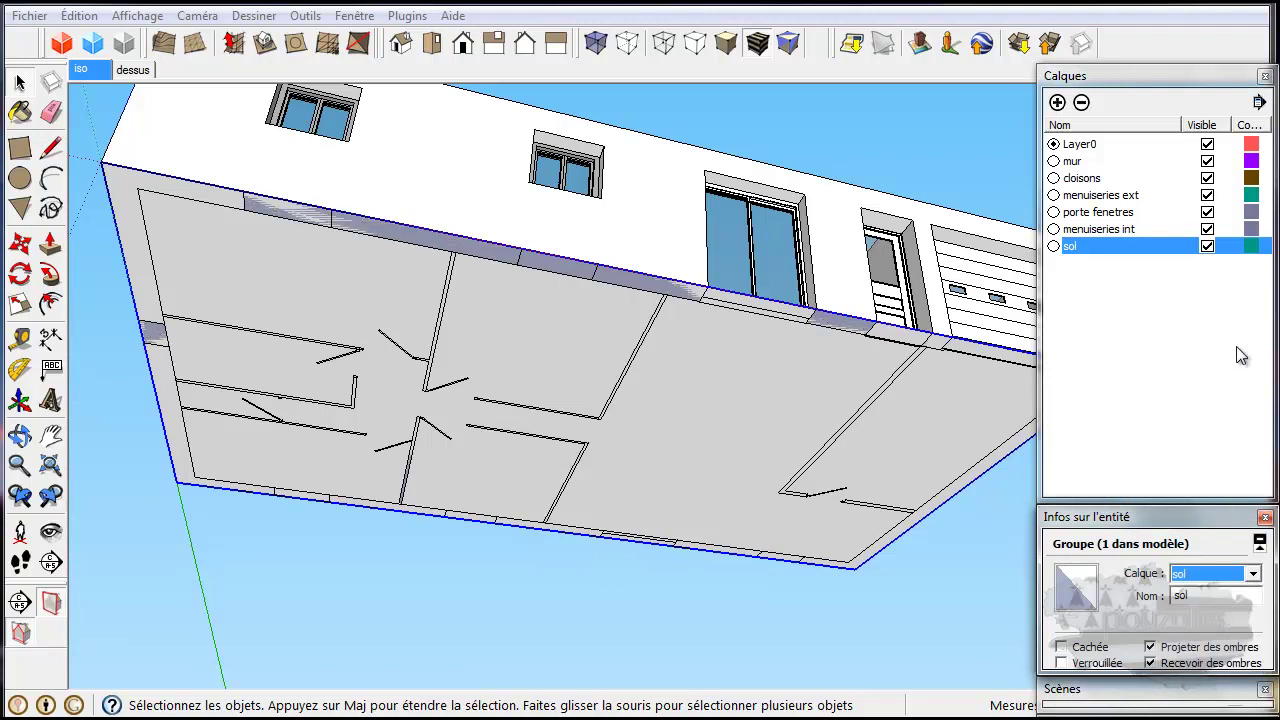
pyautogui.click(1208, 247)
pyautogui.click(1207, 246)
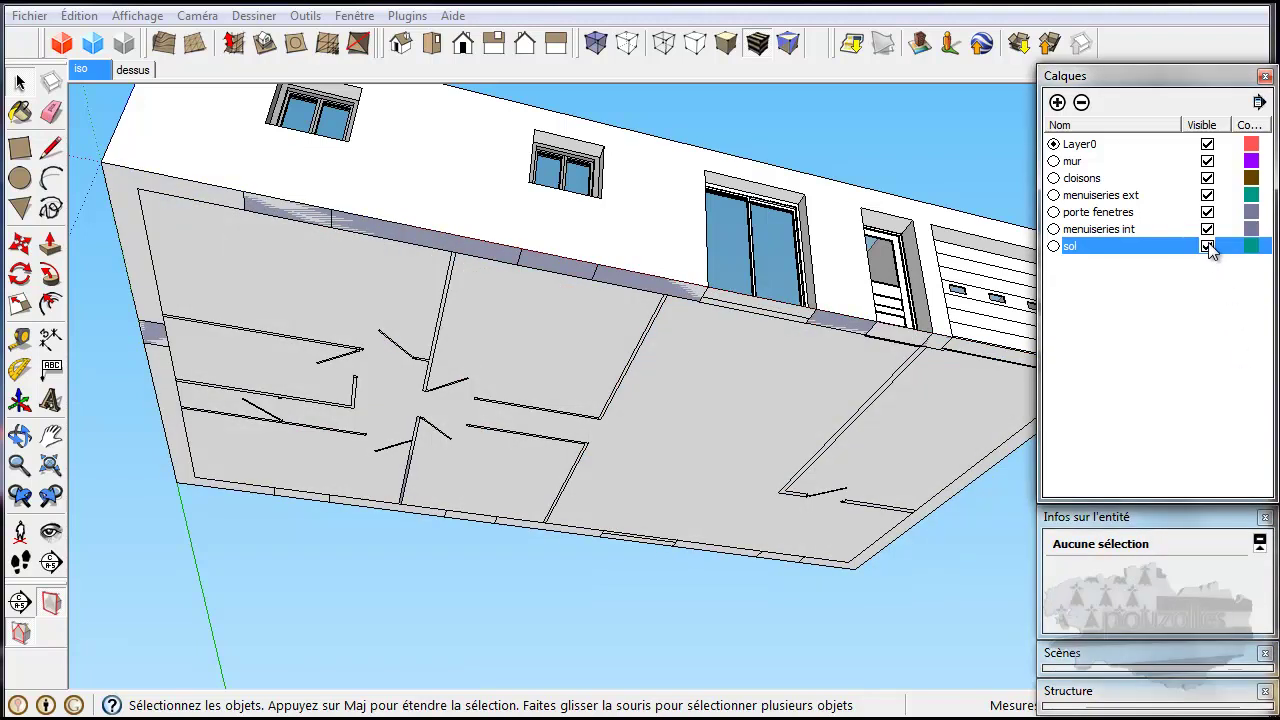
# Open the sol group, extrude its floor face downward about 0.05 m with Push/Pull, and close the group
pyautogui.click(774, 402)
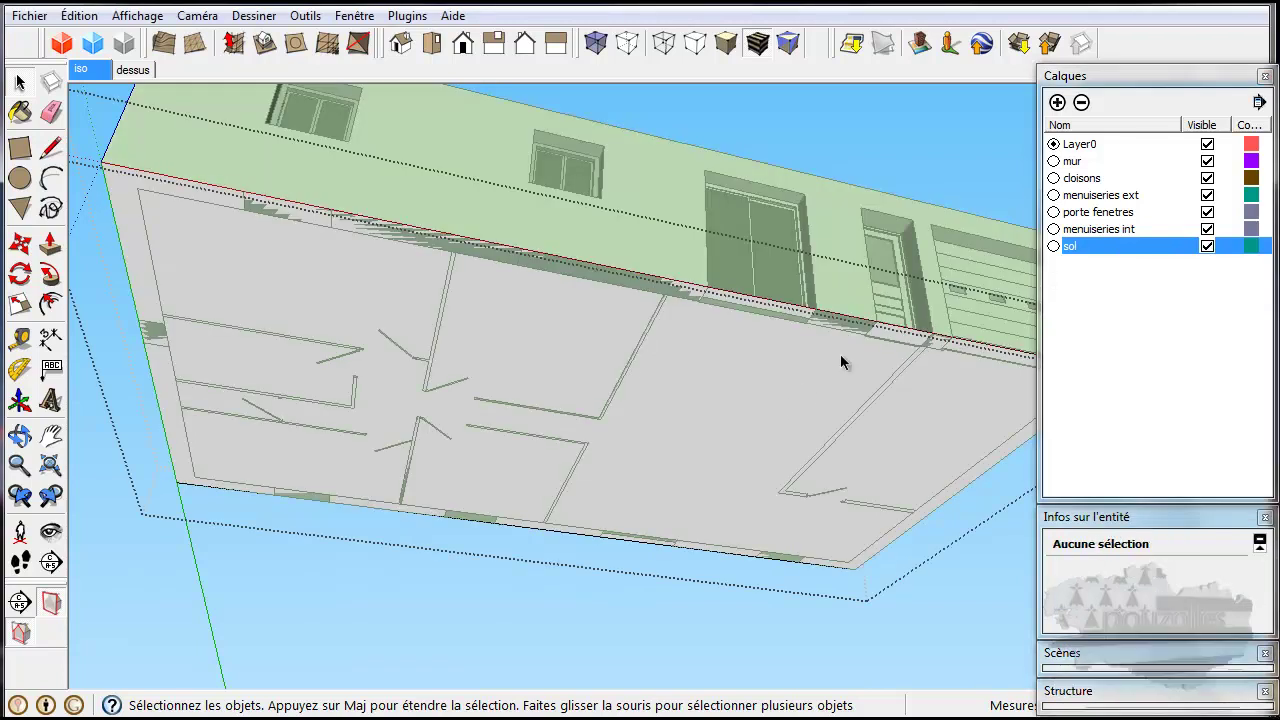
pyautogui.click(1180, 78)
pyautogui.click(1159, 115)
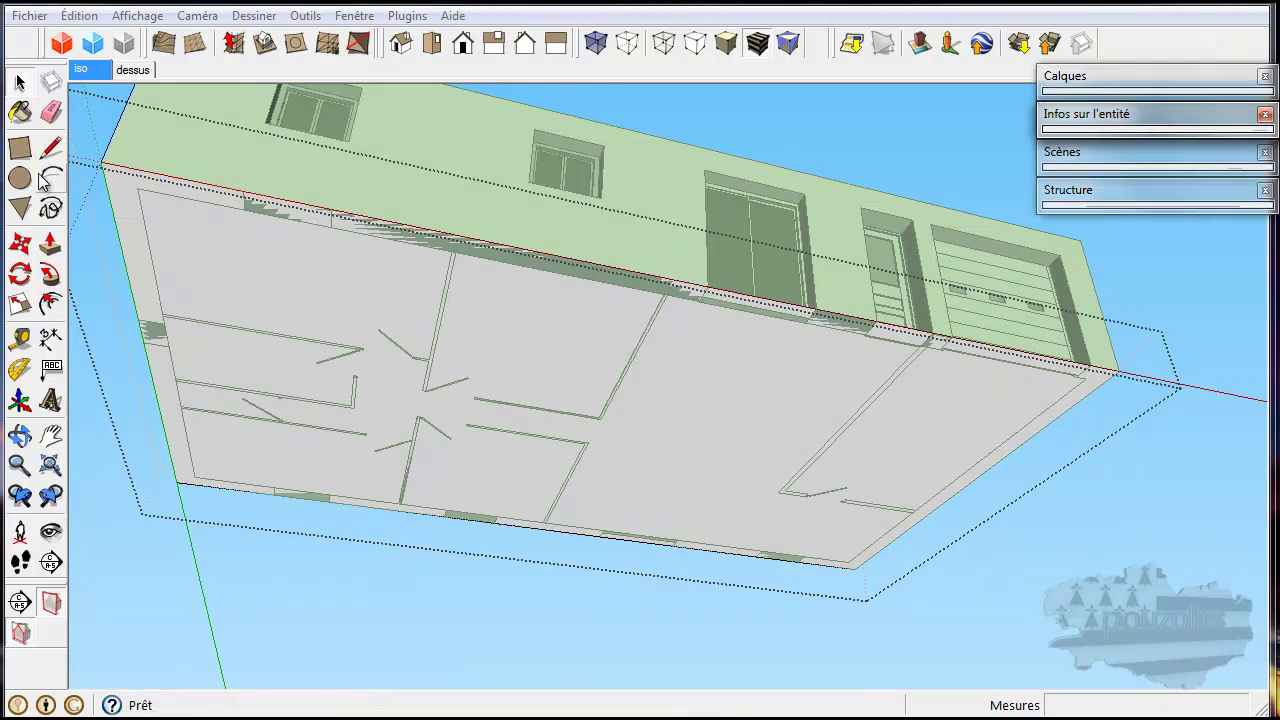
pyautogui.click(50, 244)
pyautogui.click(371, 287)
pyautogui.moveTo(375, 298); pyautogui.dragTo(346, 583, button='middle')
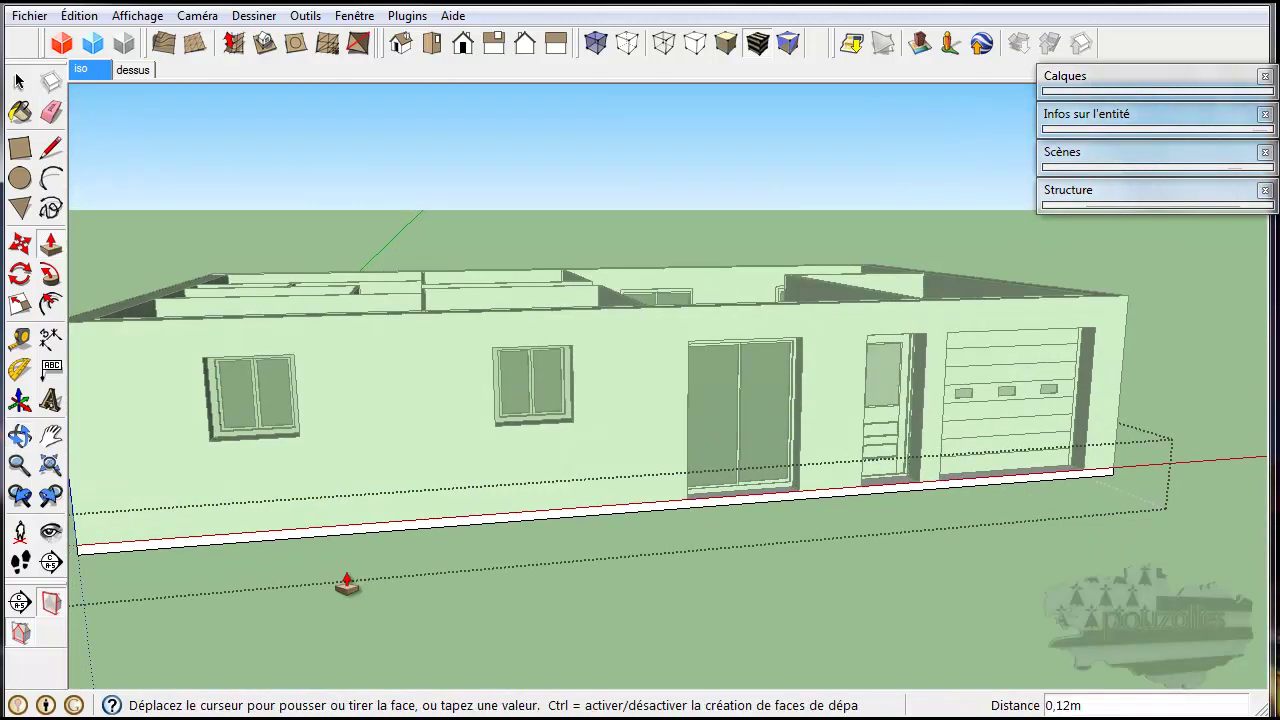
pyautogui.scroll(4, 614, 523)
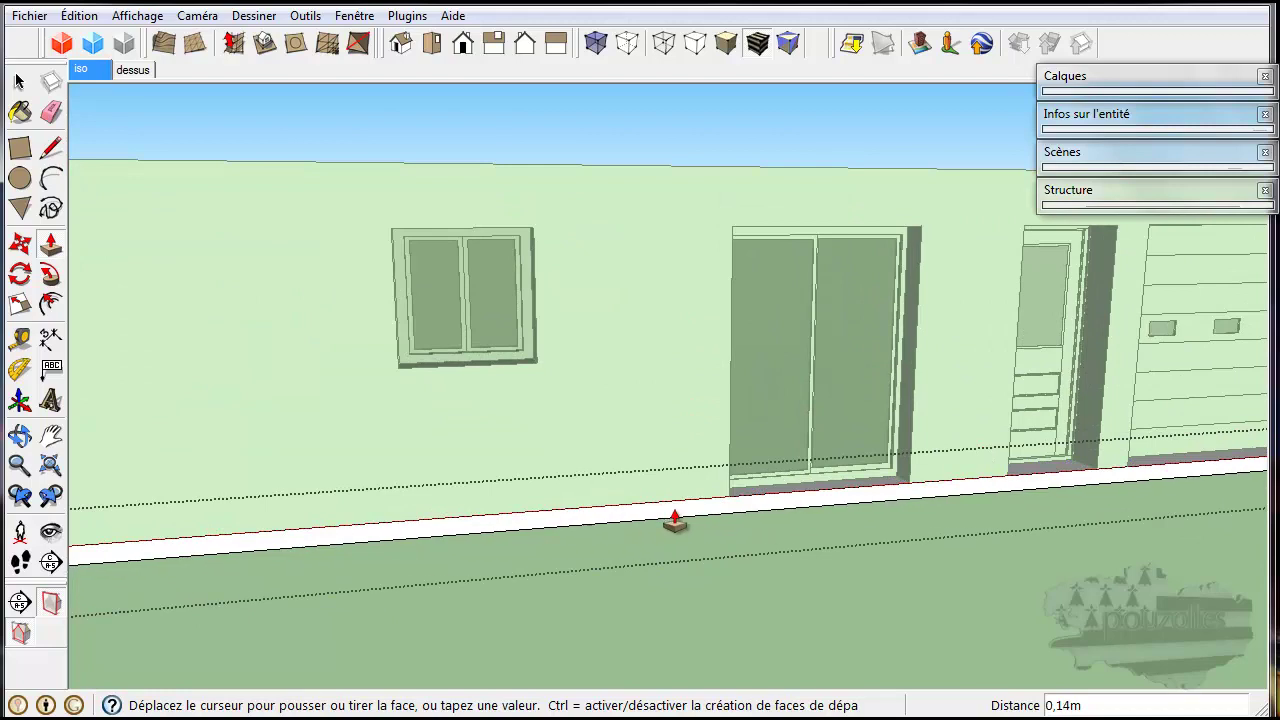
pyautogui.scroll(5, 679, 518)
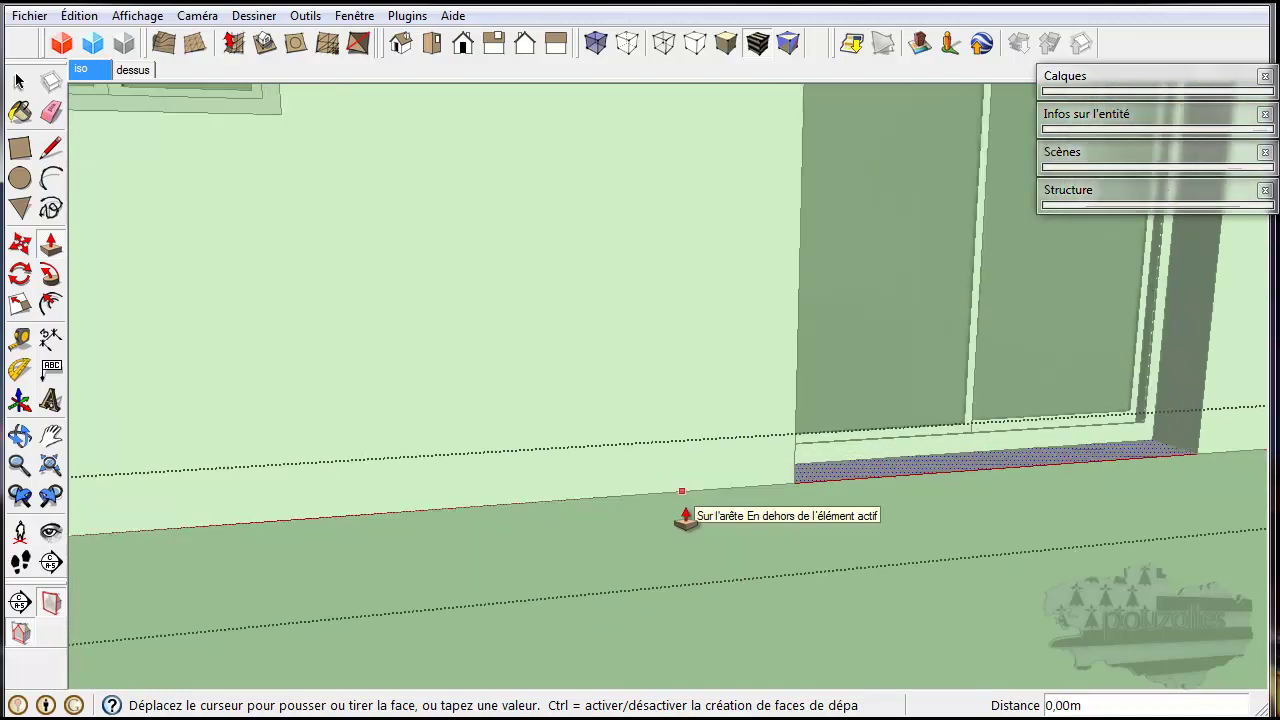
pyautogui.scroll(1, 684, 518)
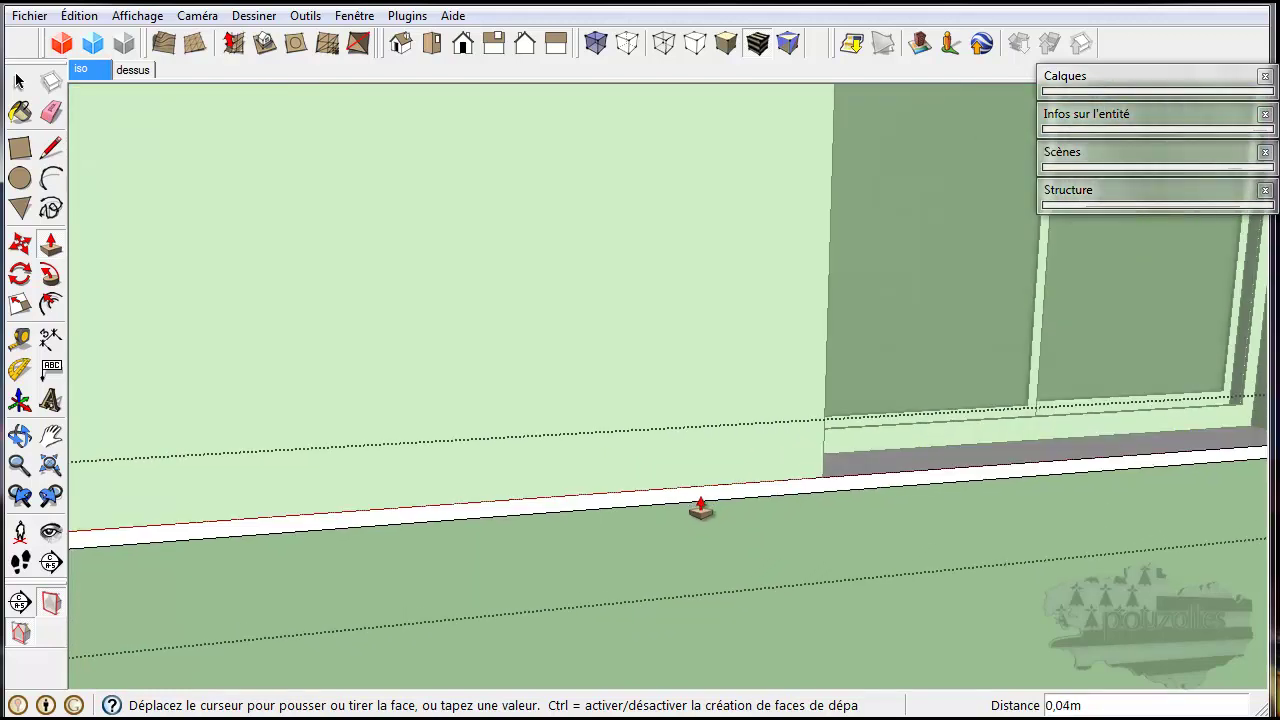
pyautogui.click(704, 514)
pyautogui.scroll(-8, 700, 520)
pyautogui.scroll(-2, 697, 527)
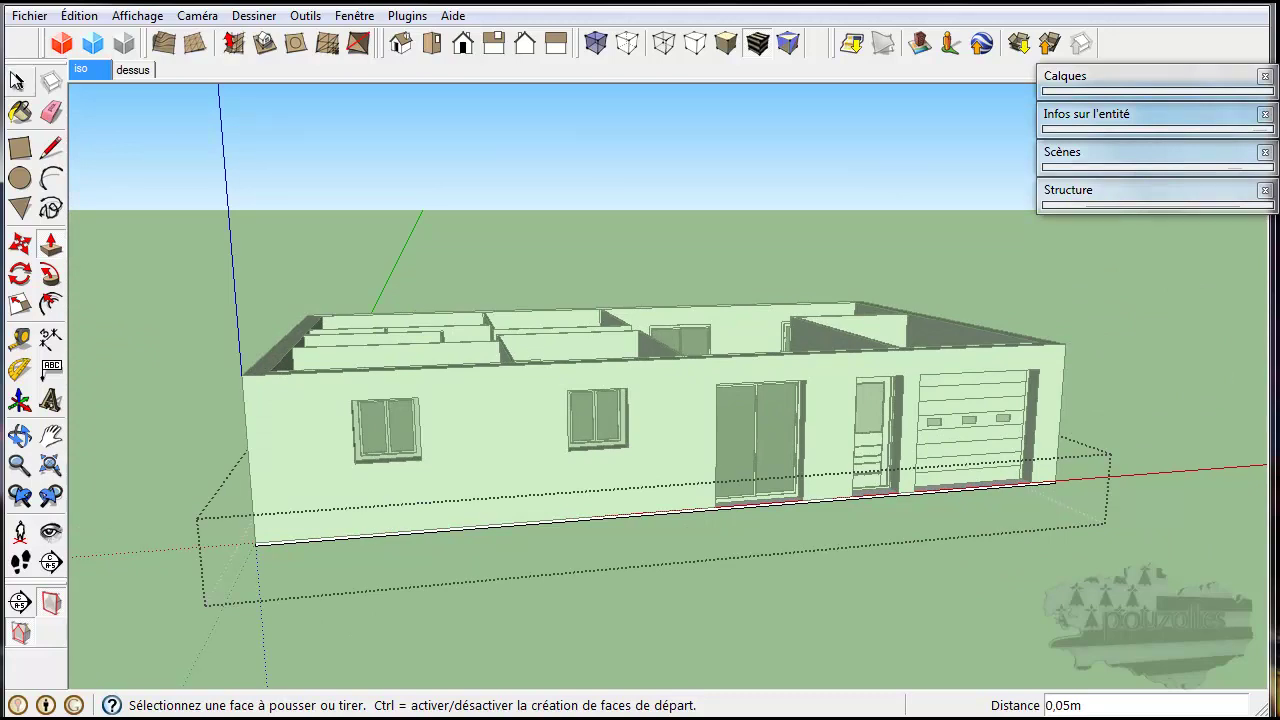
pyautogui.click(19, 80)
pyautogui.click(88, 160)
# Draw a ceiling rectangle, about 13.36 m by 7.92 m, between opposite inner corners at the top of the outer walls
pyautogui.moveTo(333, 263); pyautogui.dragTo(368, 538, button='middle')
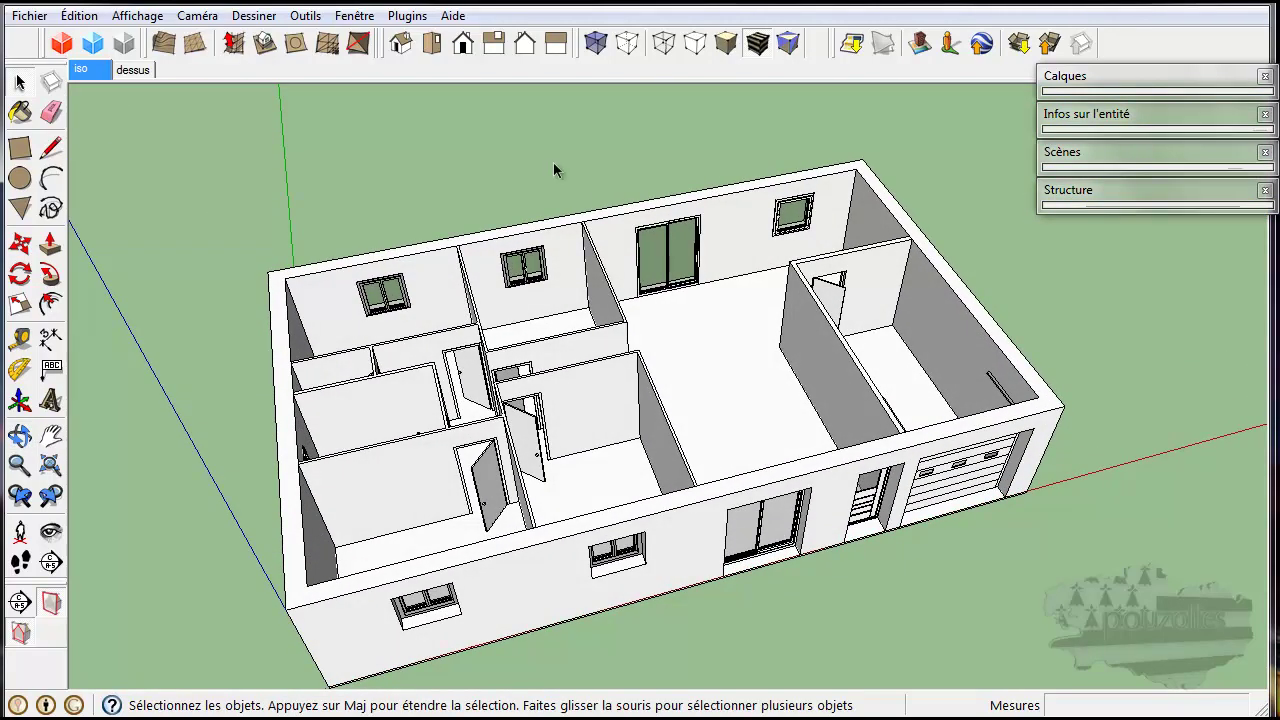
pyautogui.click(19, 147)
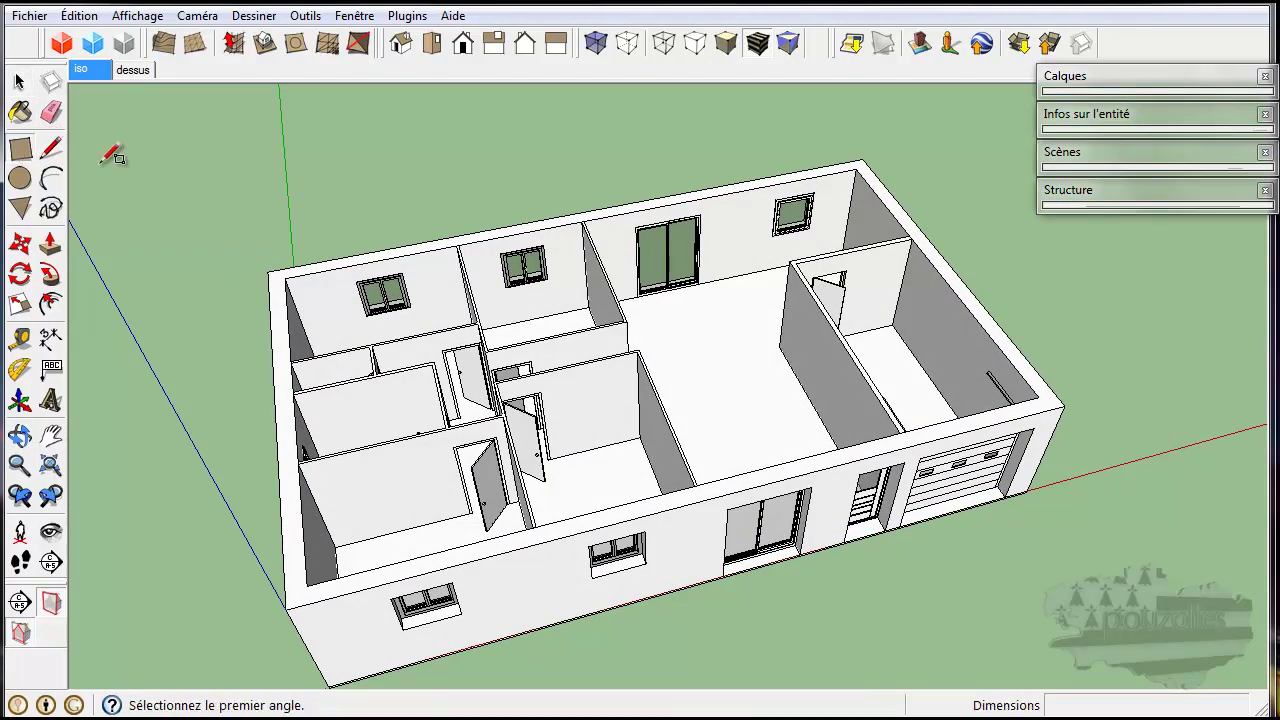
pyautogui.click(286, 278)
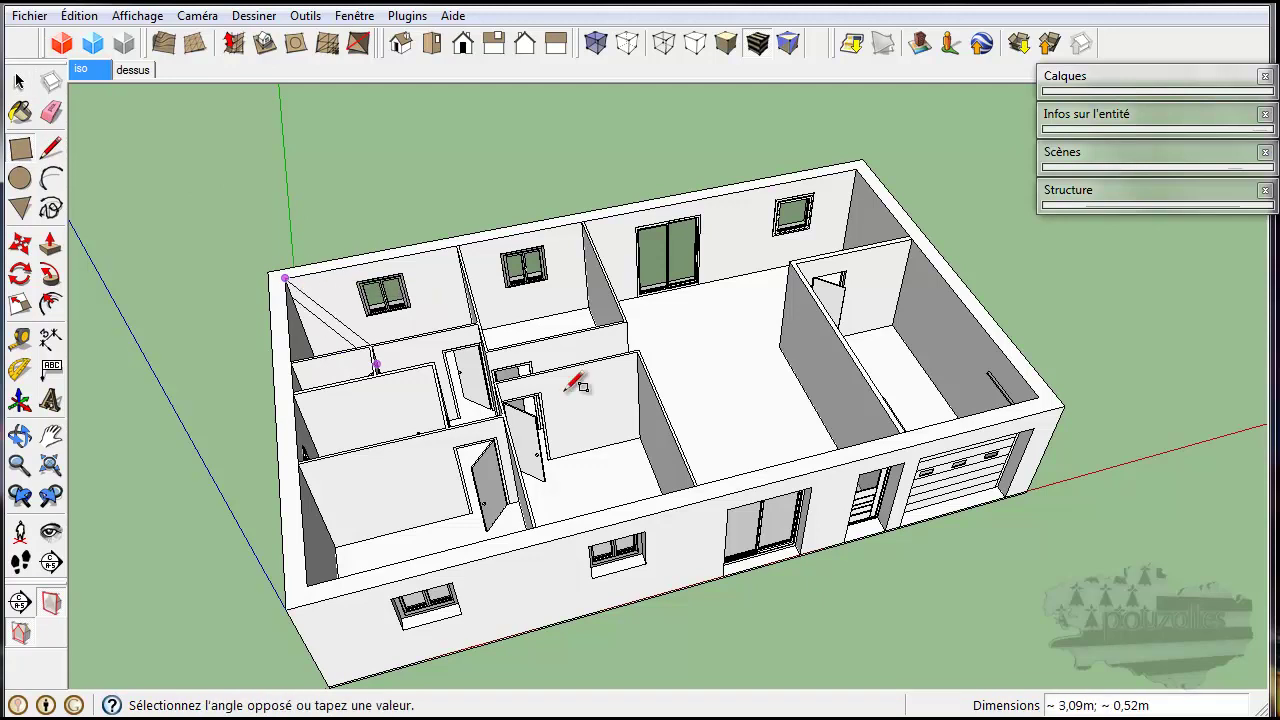
pyautogui.click(1044, 393)
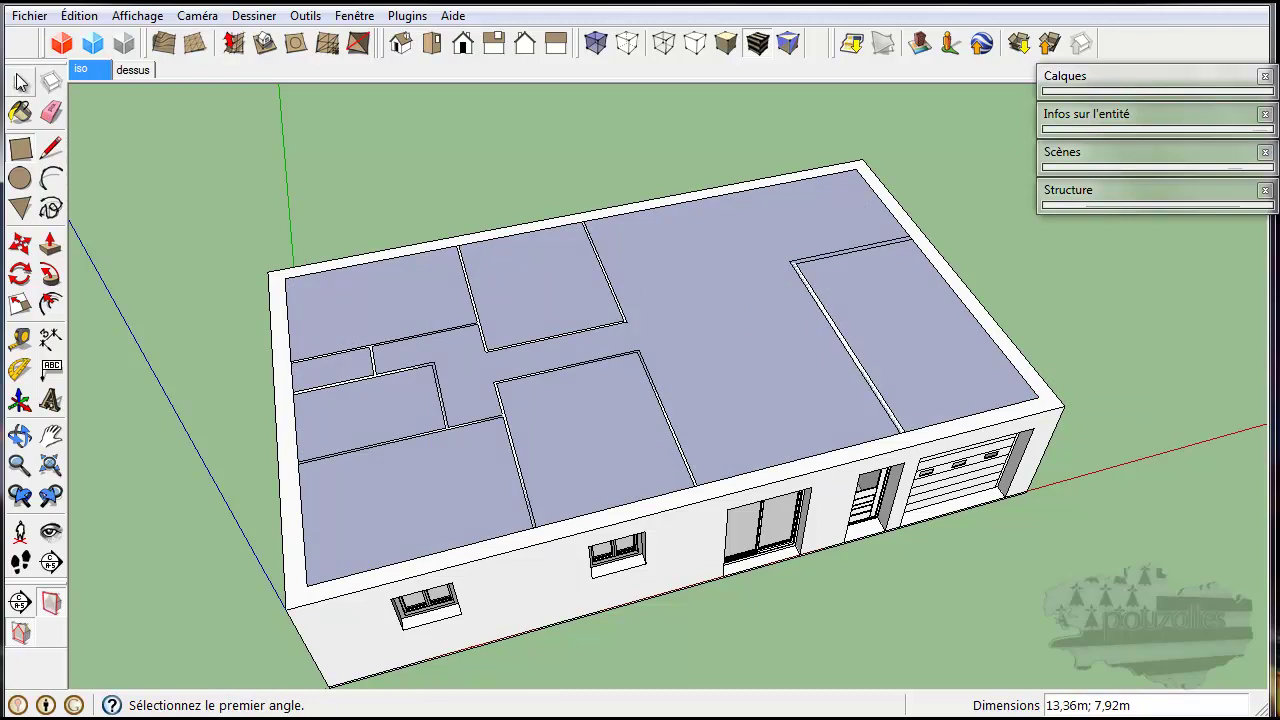
# Group the ceiling face together with its boundary edges and name the group plafon
pyautogui.click(19, 82)
pyautogui.doubleClick(705, 374)
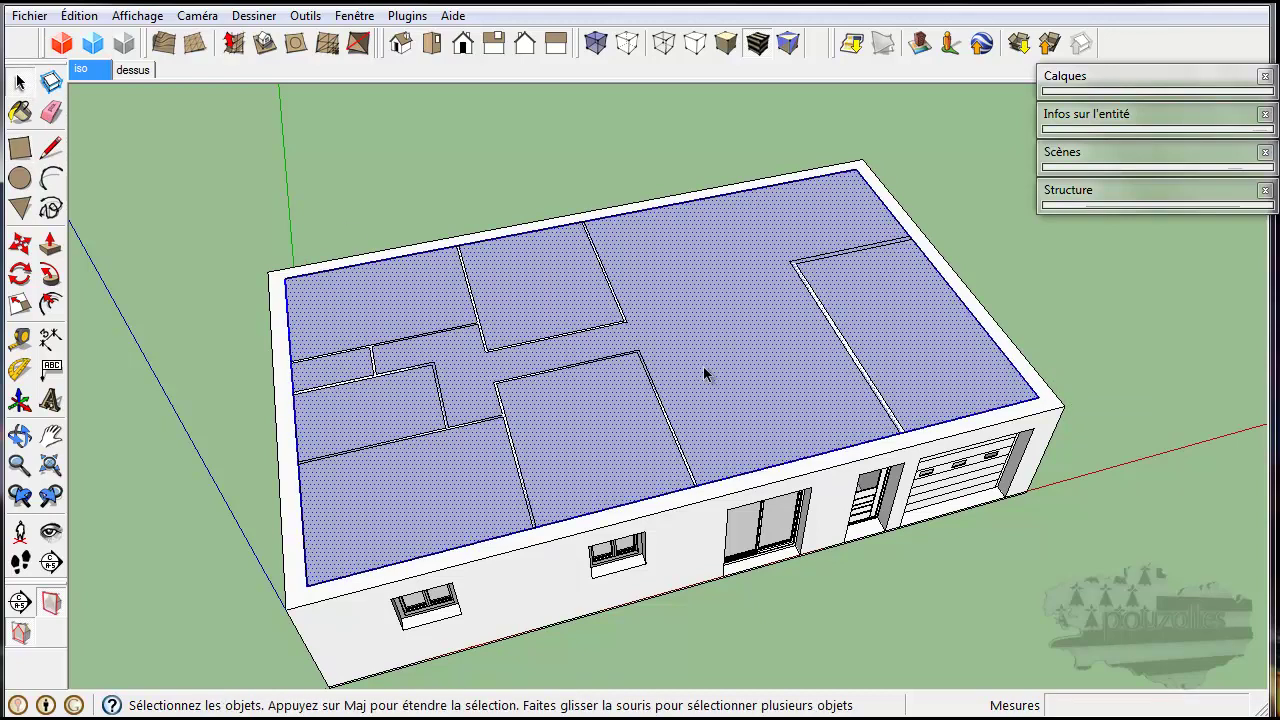
pyautogui.rightClick(707, 320)
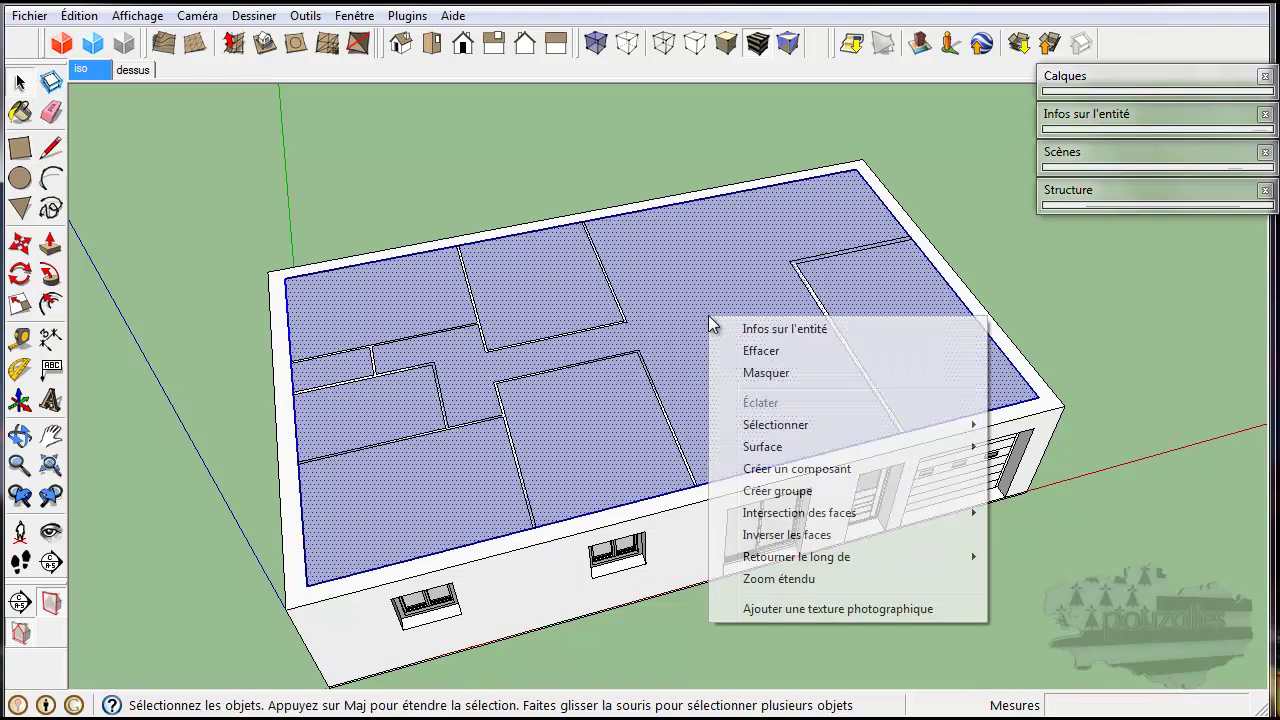
pyautogui.click(785, 491)
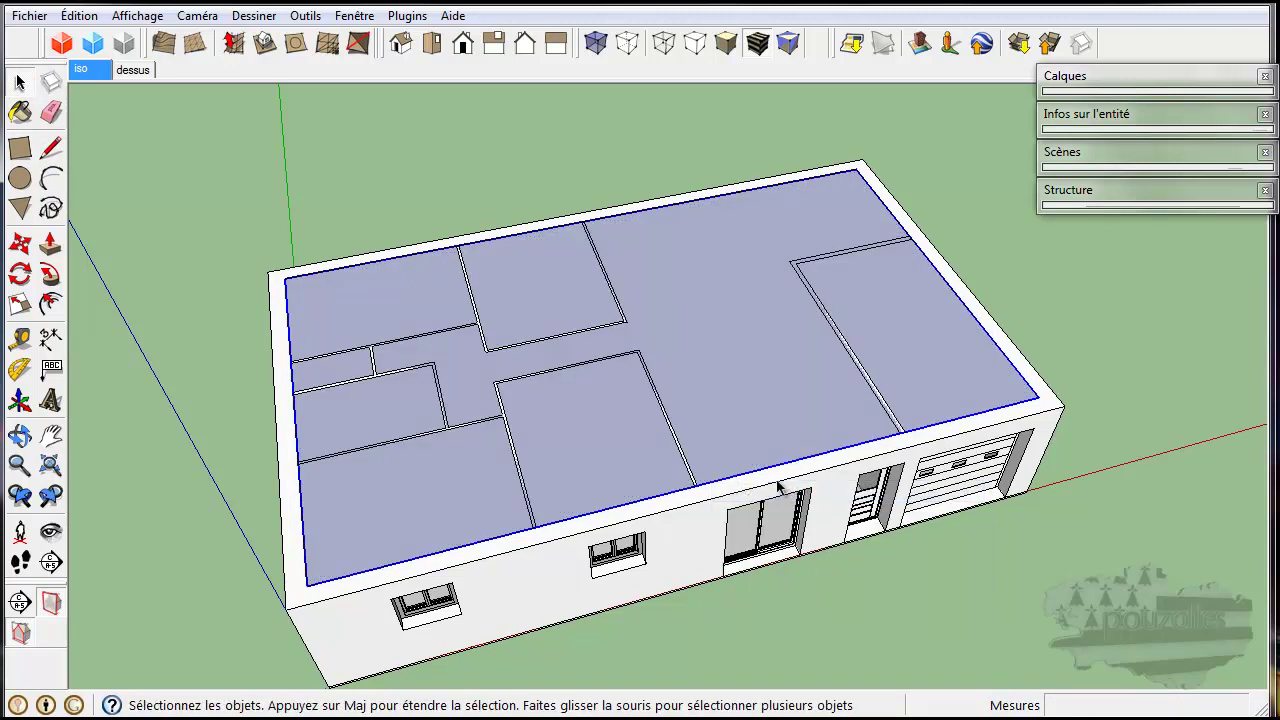
pyautogui.click(1083, 150)
pyautogui.click(1083, 150)
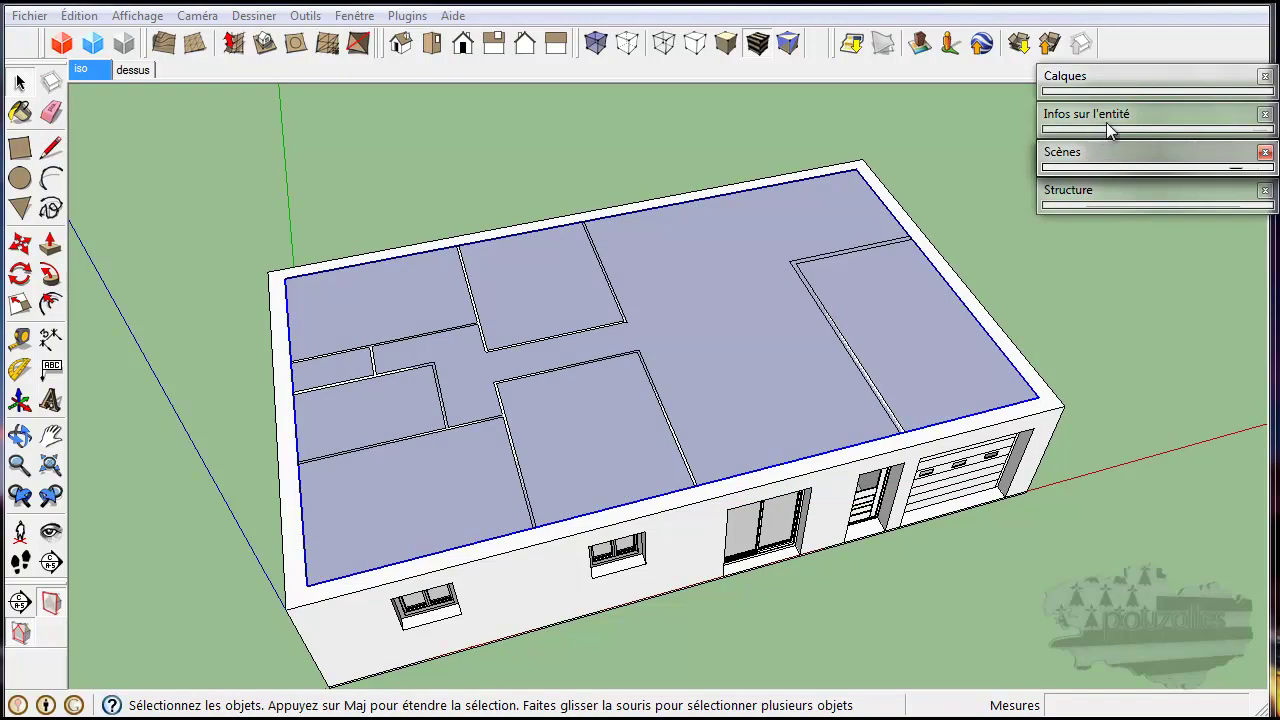
pyautogui.click(1086, 114)
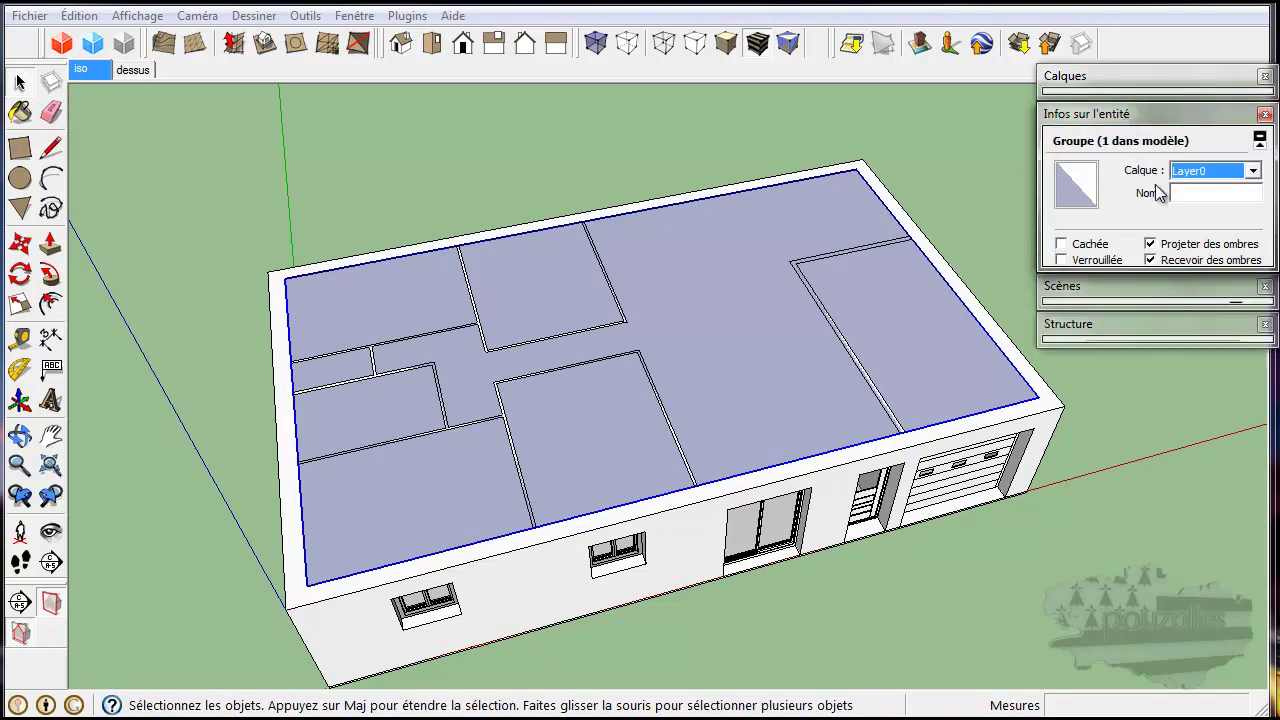
pyautogui.click(1183, 196)
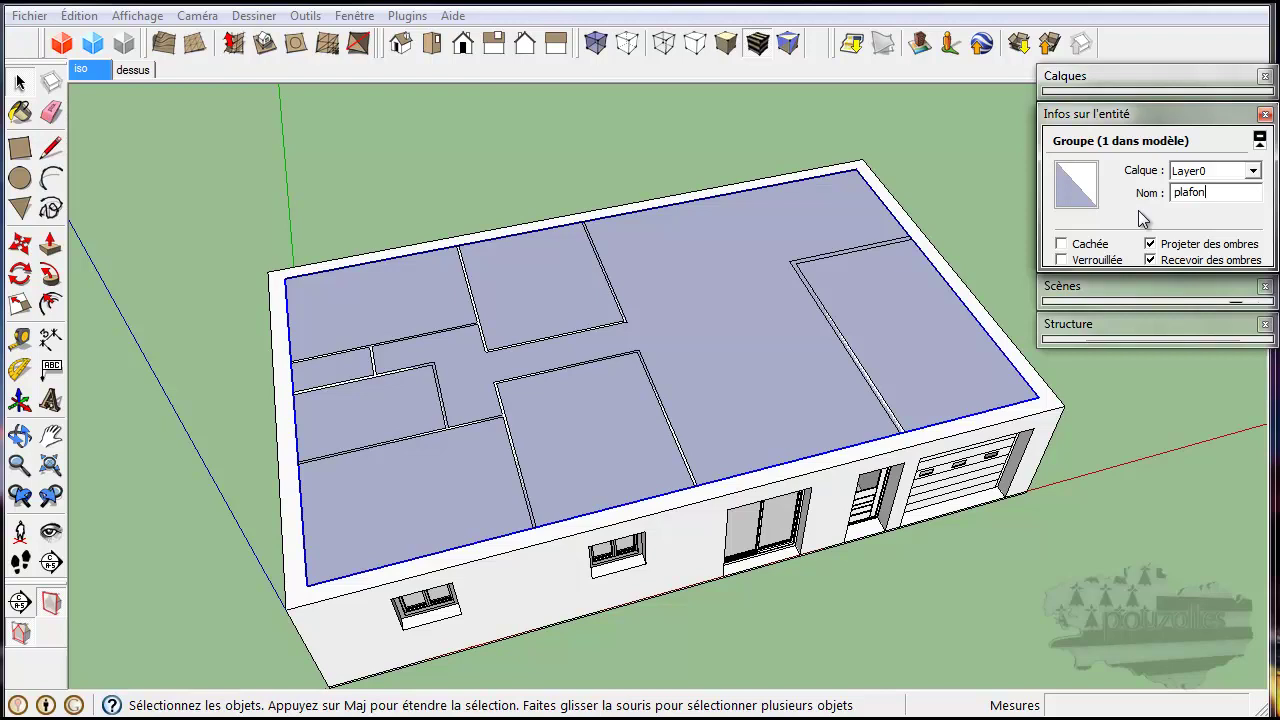
# Create a new layer named plafon for the ceiling group
pyautogui.click(1143, 76)
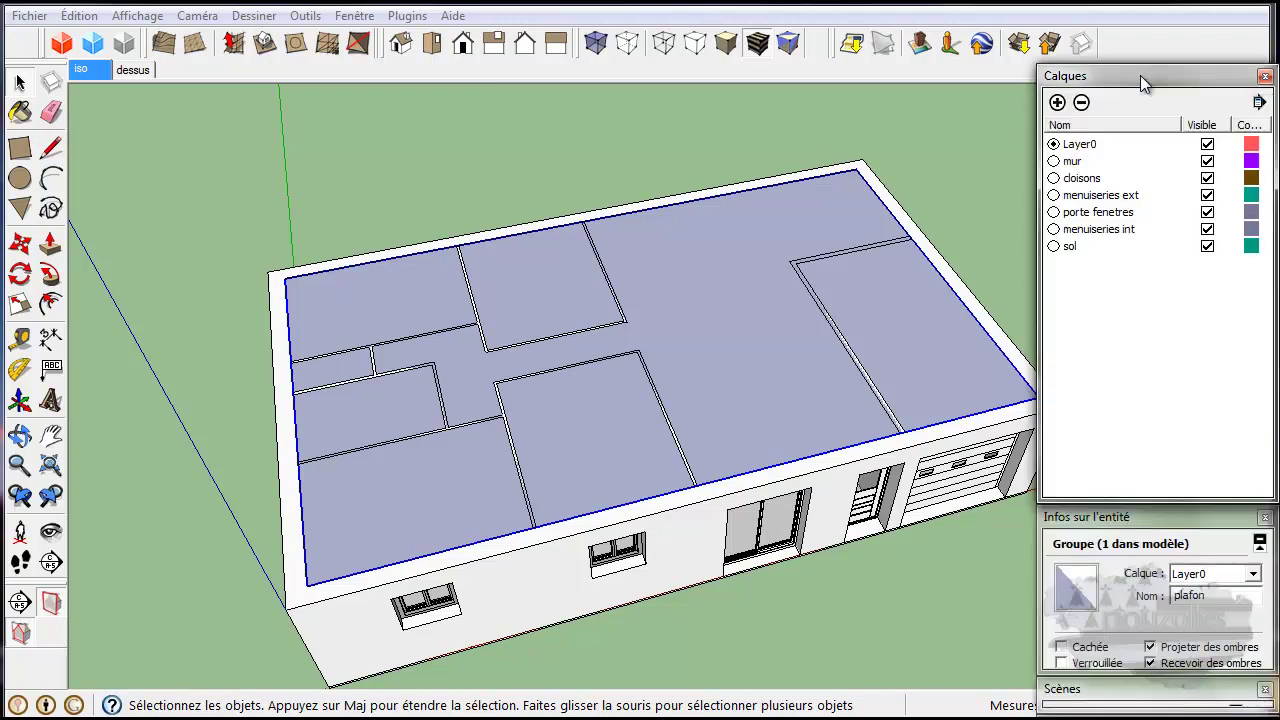
pyautogui.click(1070, 246)
pyautogui.click(1071, 247)
pyautogui.click(1057, 102)
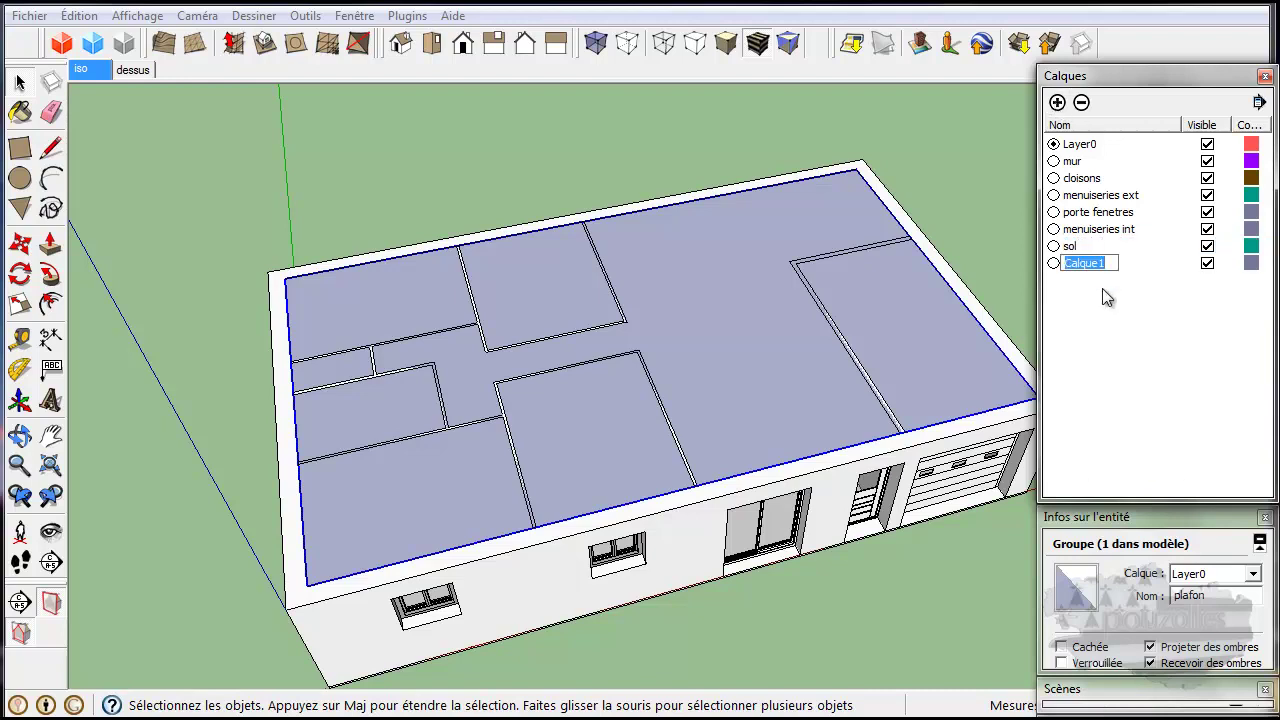
pyautogui.write('pl')
pyautogui.click(1100, 337)
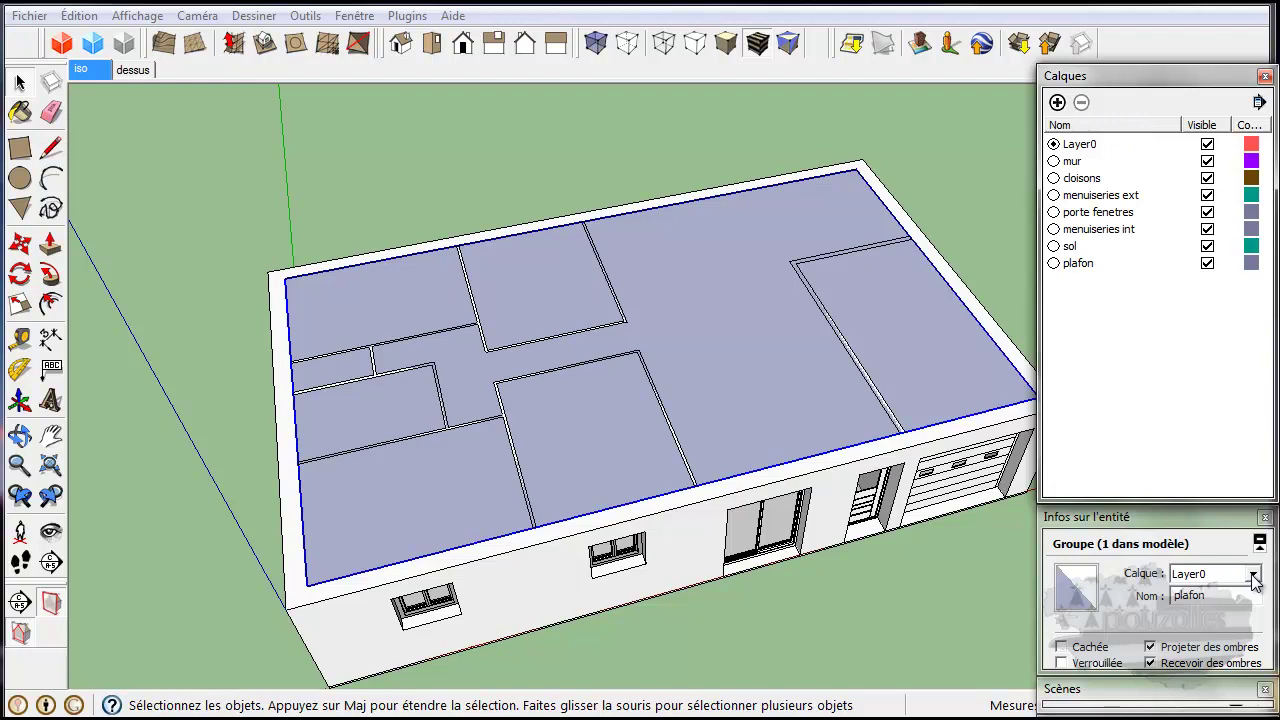
# Assign the selected ceiling group to the plafon layer
pyautogui.click(1236, 576)
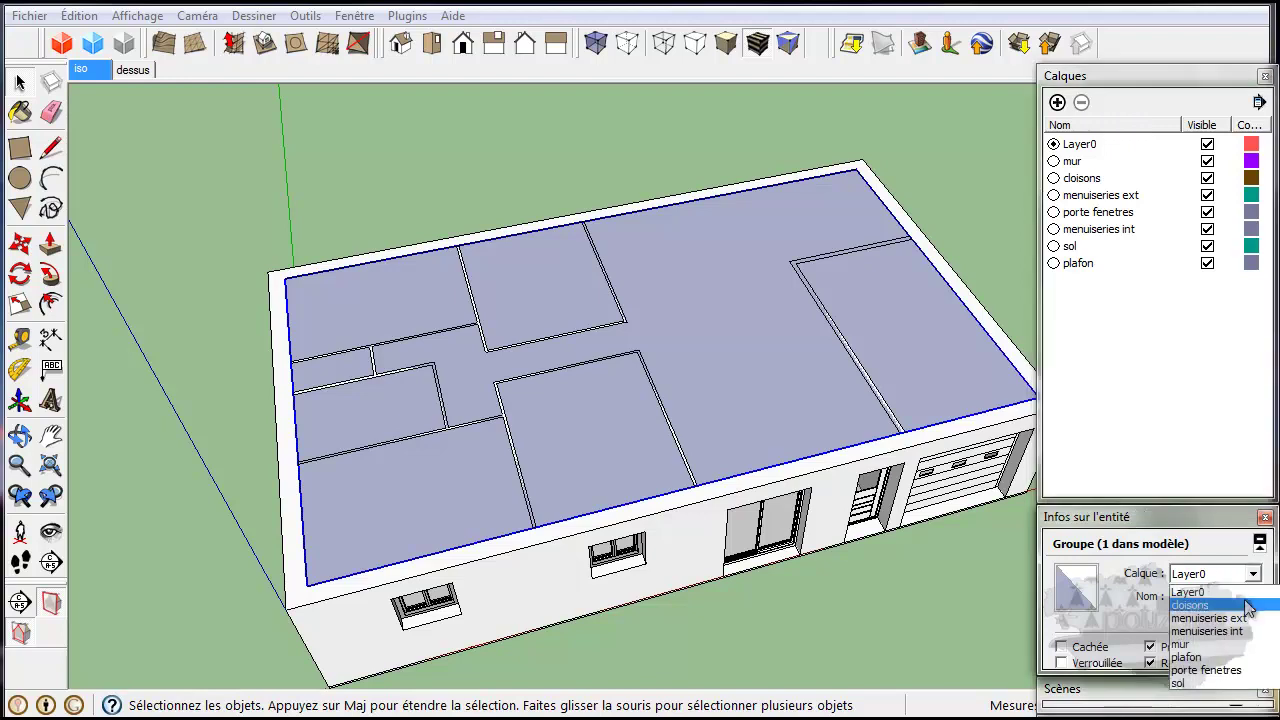
pyautogui.click(1228, 657)
pyautogui.click(1208, 518)
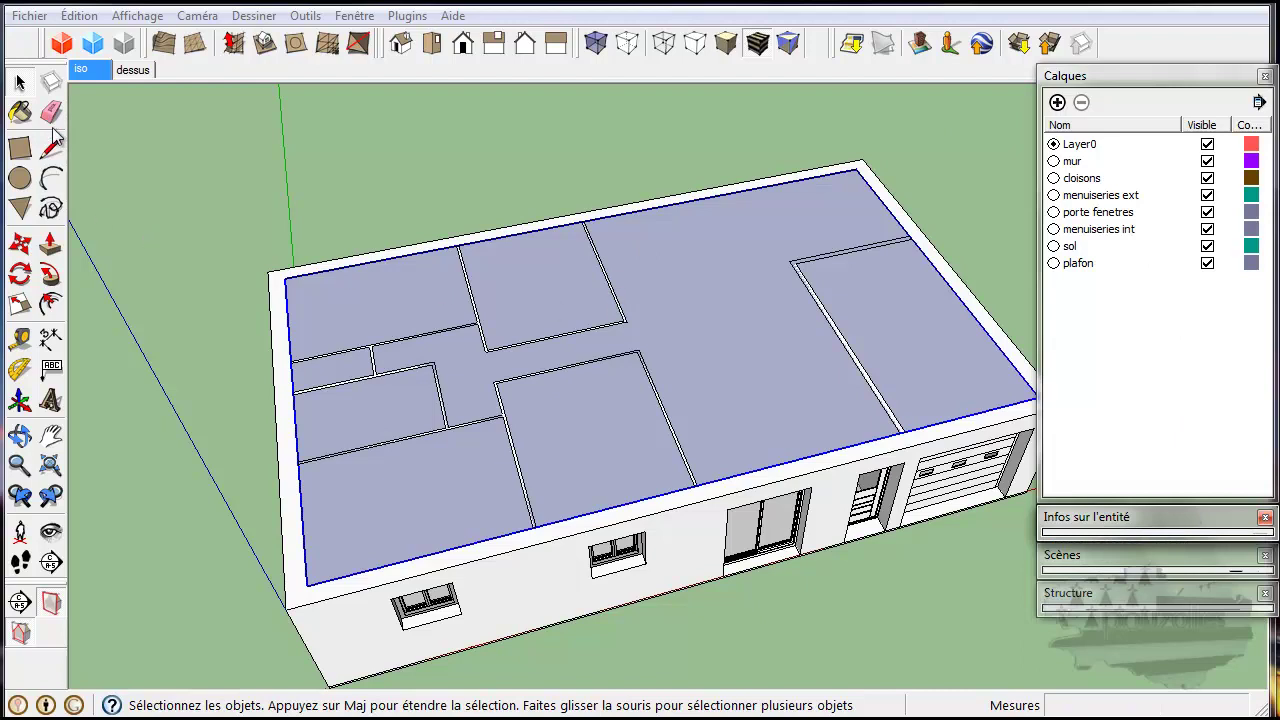
# Give the ceiling thickness by pushing its face inside the plafon group down about 0.39 m, and close the group
pyautogui.click(50, 243)
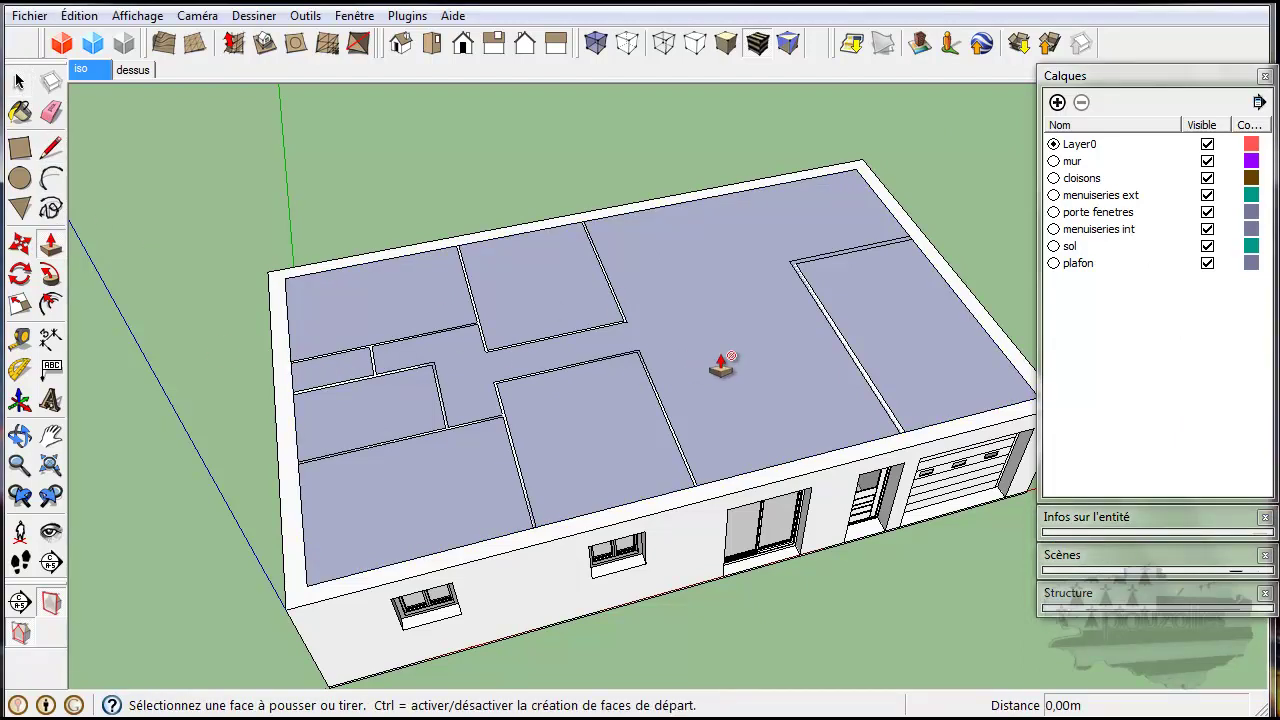
pyautogui.click(19, 82)
pyautogui.doubleClick(670, 375)
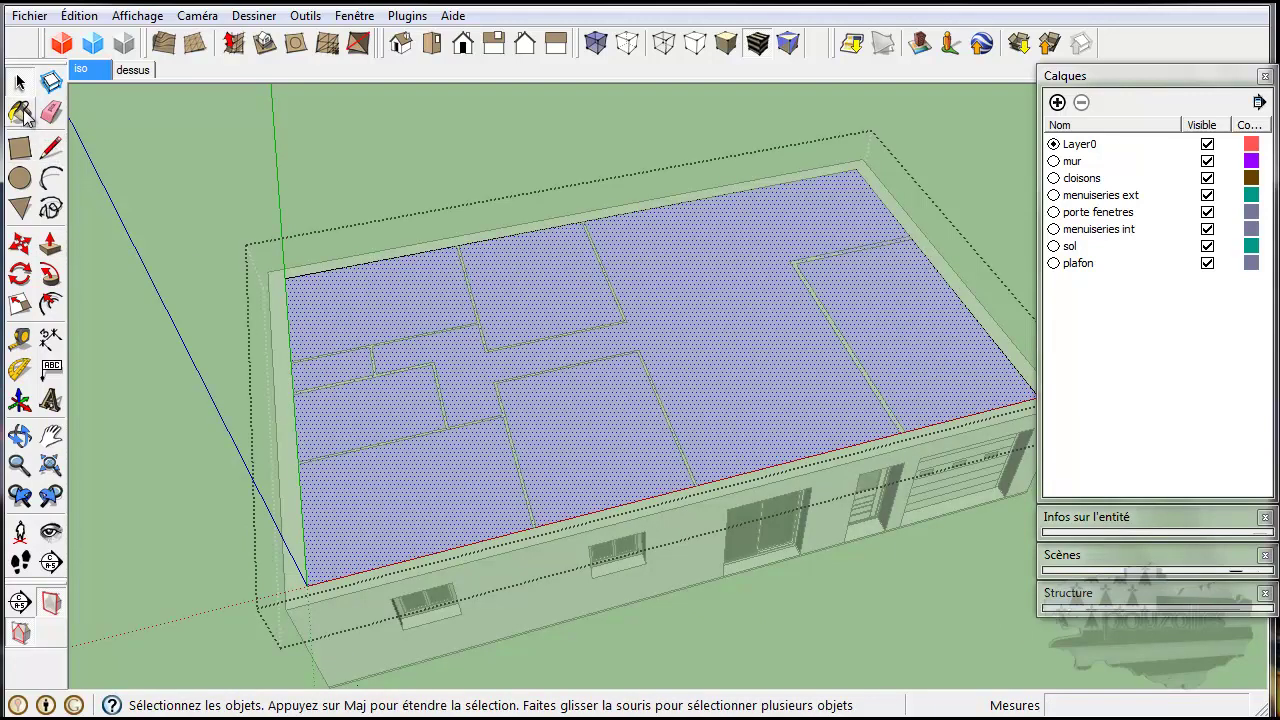
pyautogui.click(50, 243)
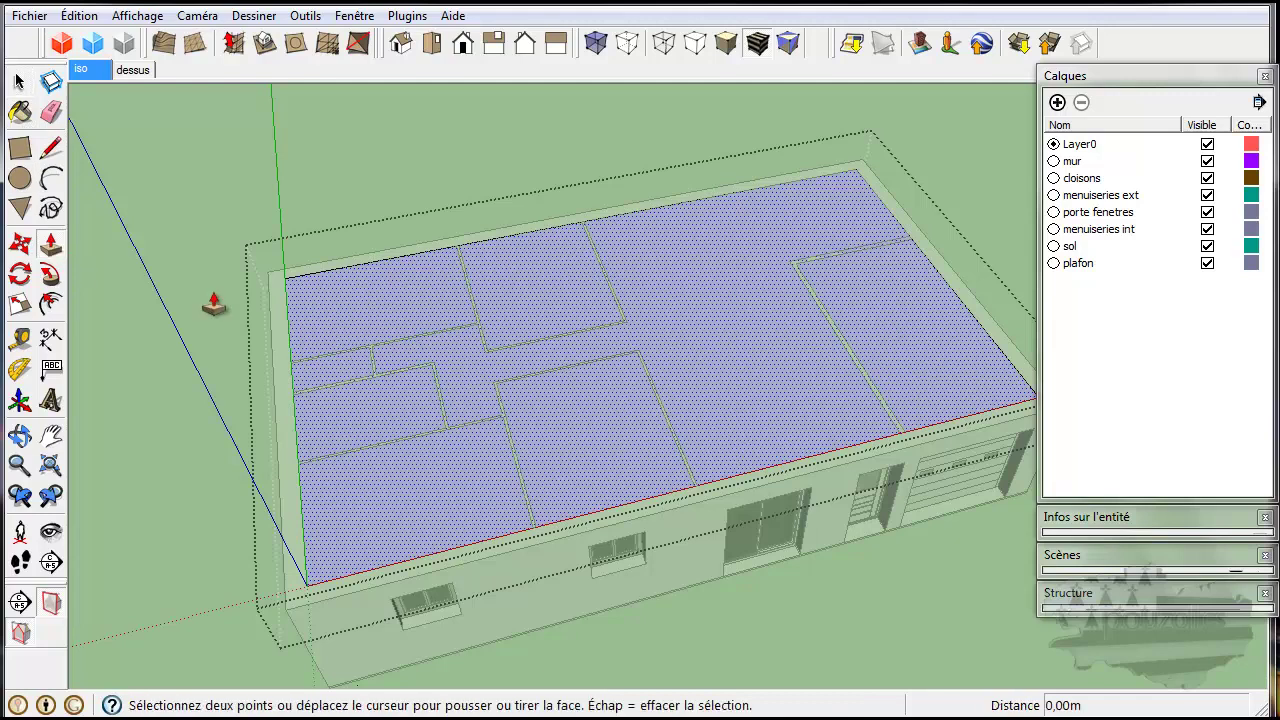
pyautogui.click(352, 311)
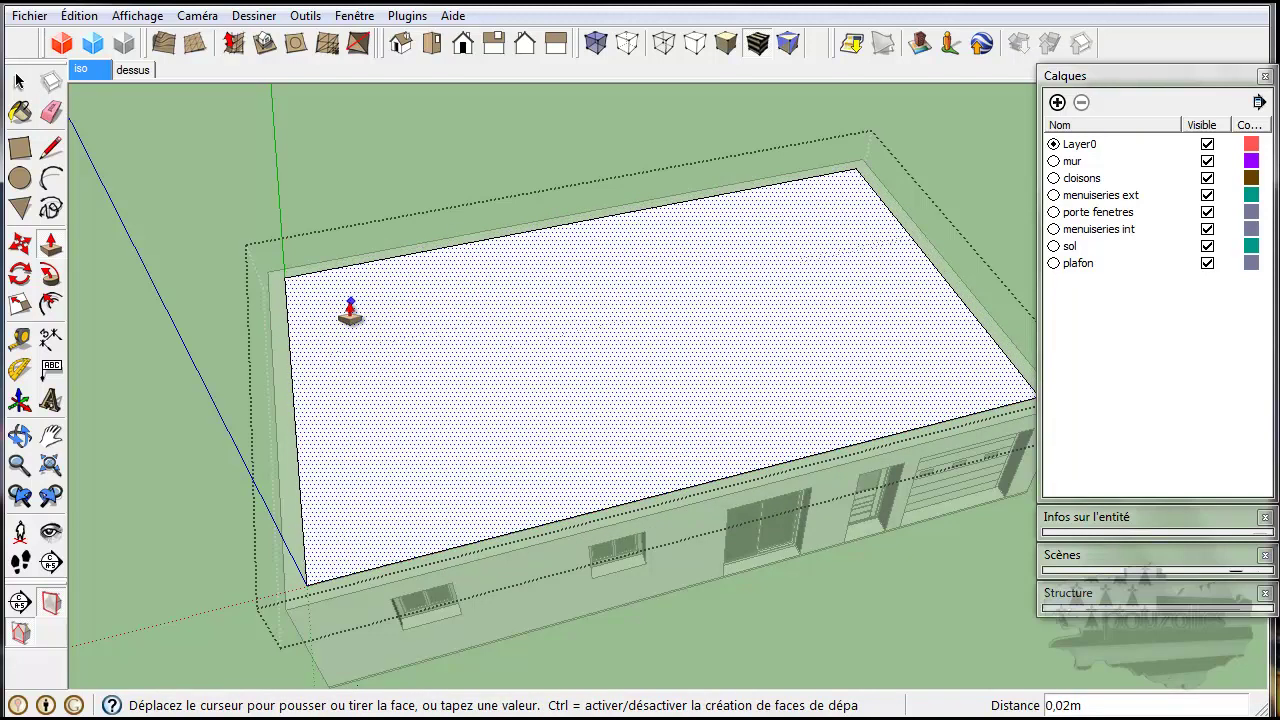
pyautogui.click(350, 310)
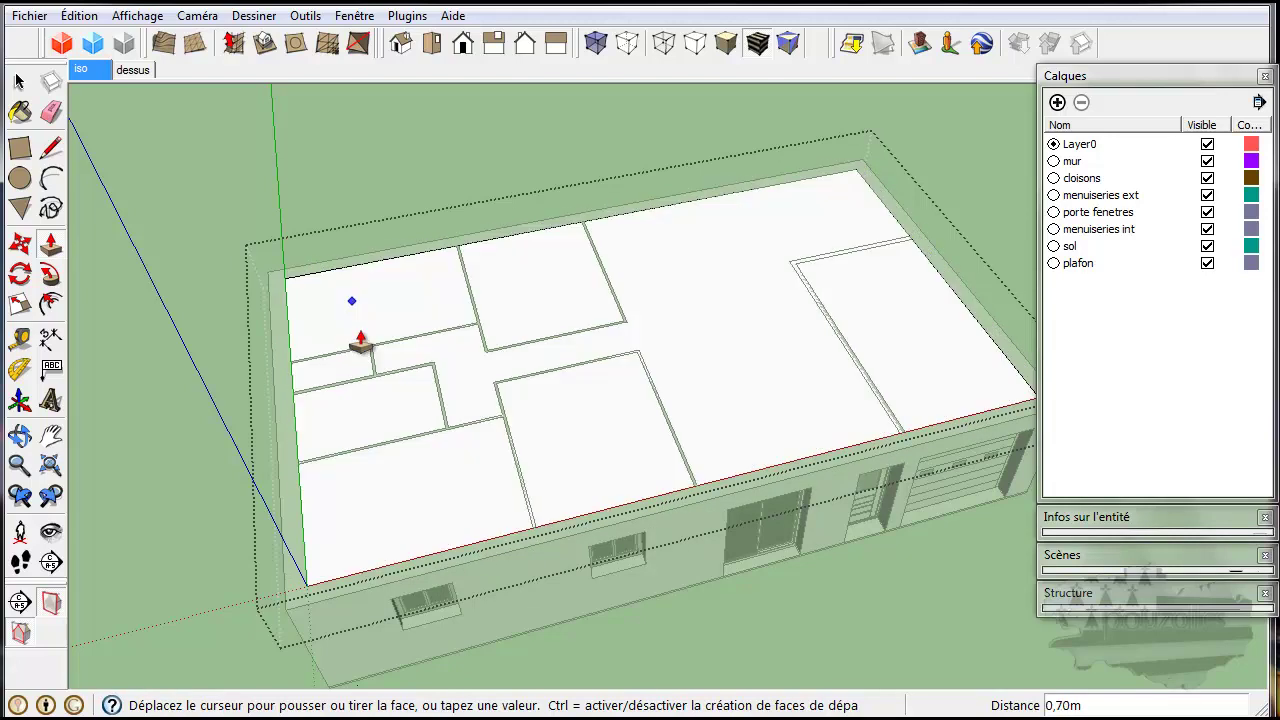
pyautogui.click(358, 310)
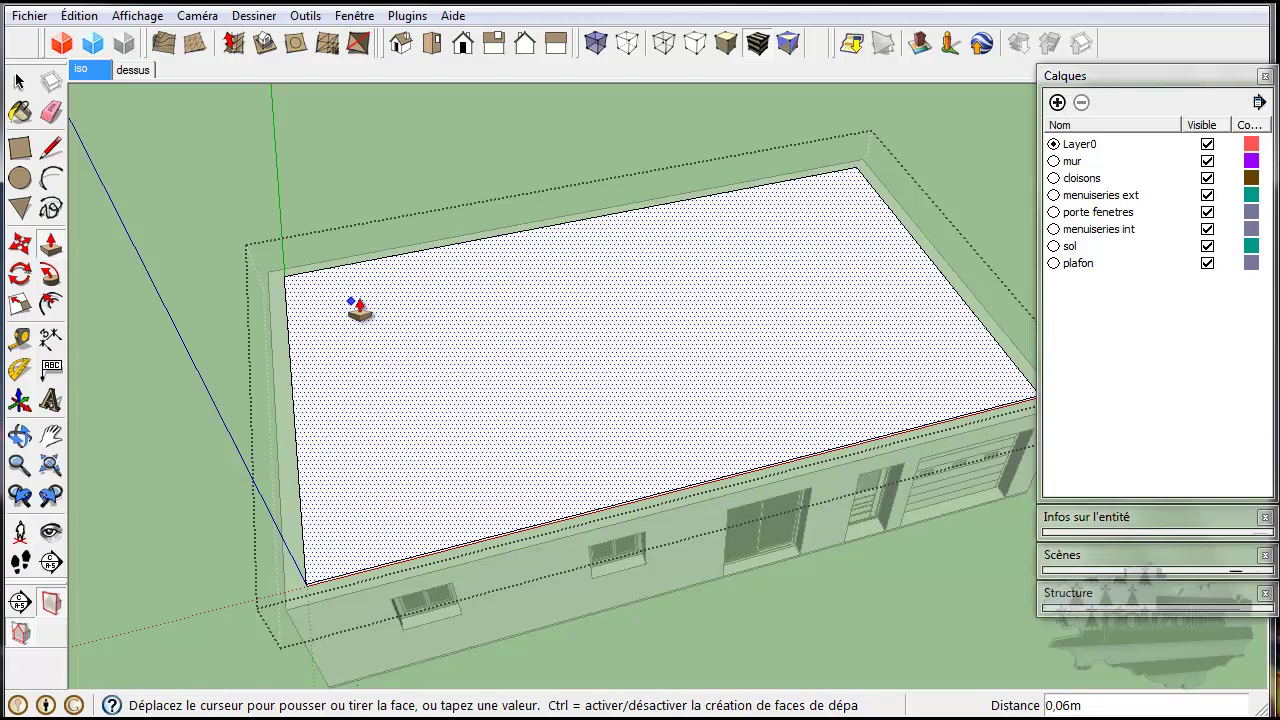
pyautogui.click(366, 330)
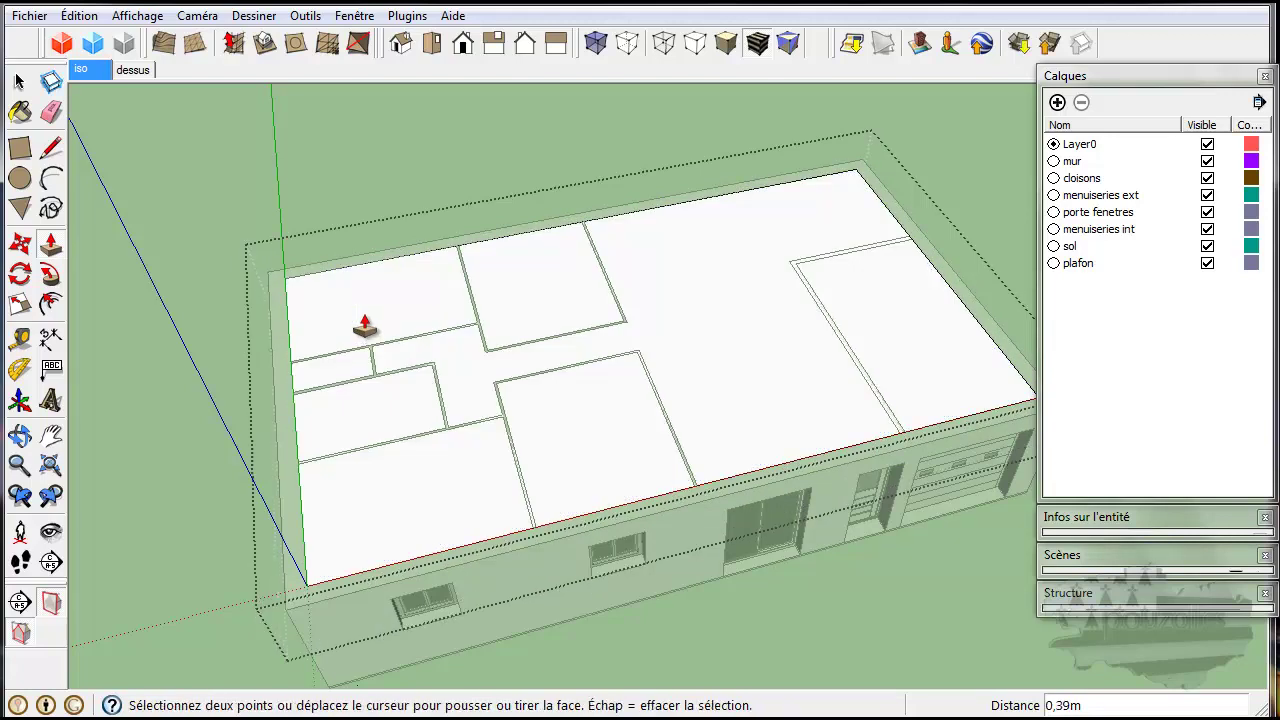
pyautogui.click(20, 82)
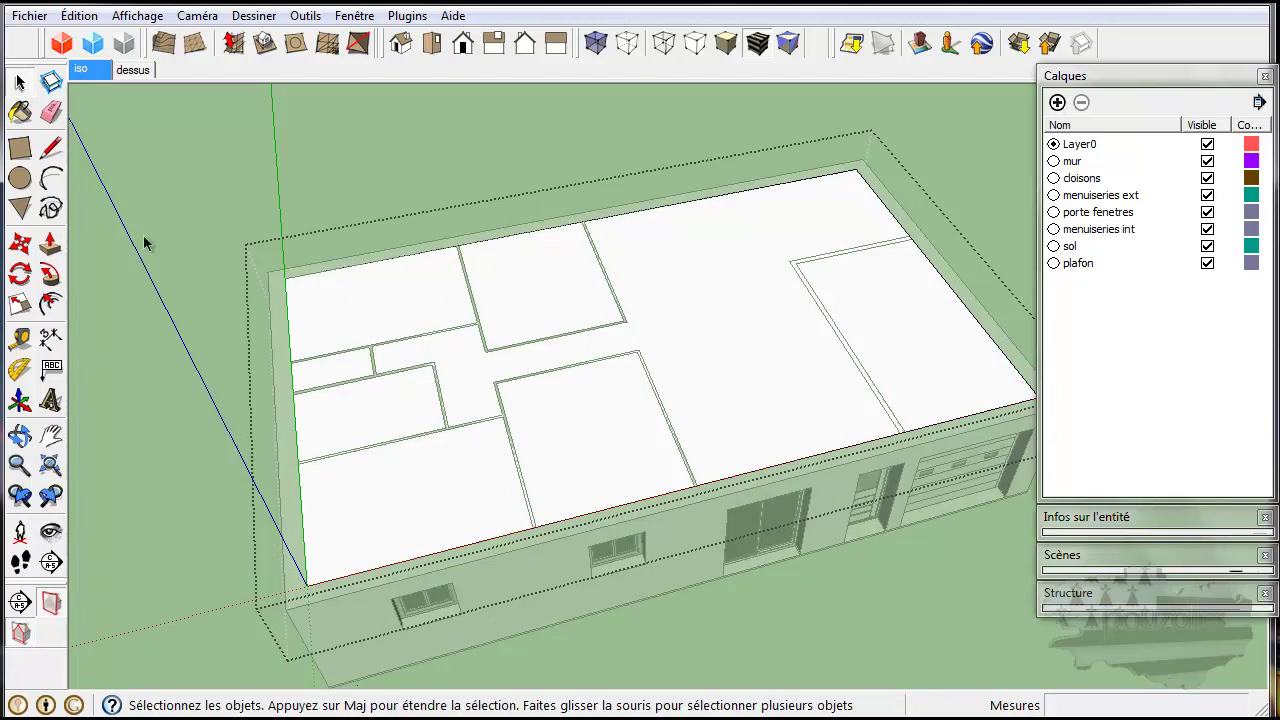
pyautogui.click(177, 257)
# Draw a roof base rectangle, about 14.04 m by 8.60 m, between opposite outer corners at the top of the walls
pyautogui.moveTo(486, 600); pyautogui.dragTo(461, 419, button='middle')
pyautogui.moveTo(708, 456); pyautogui.dragTo(700, 548, button='middle')
pyautogui.scroll(-3, 609, 589)
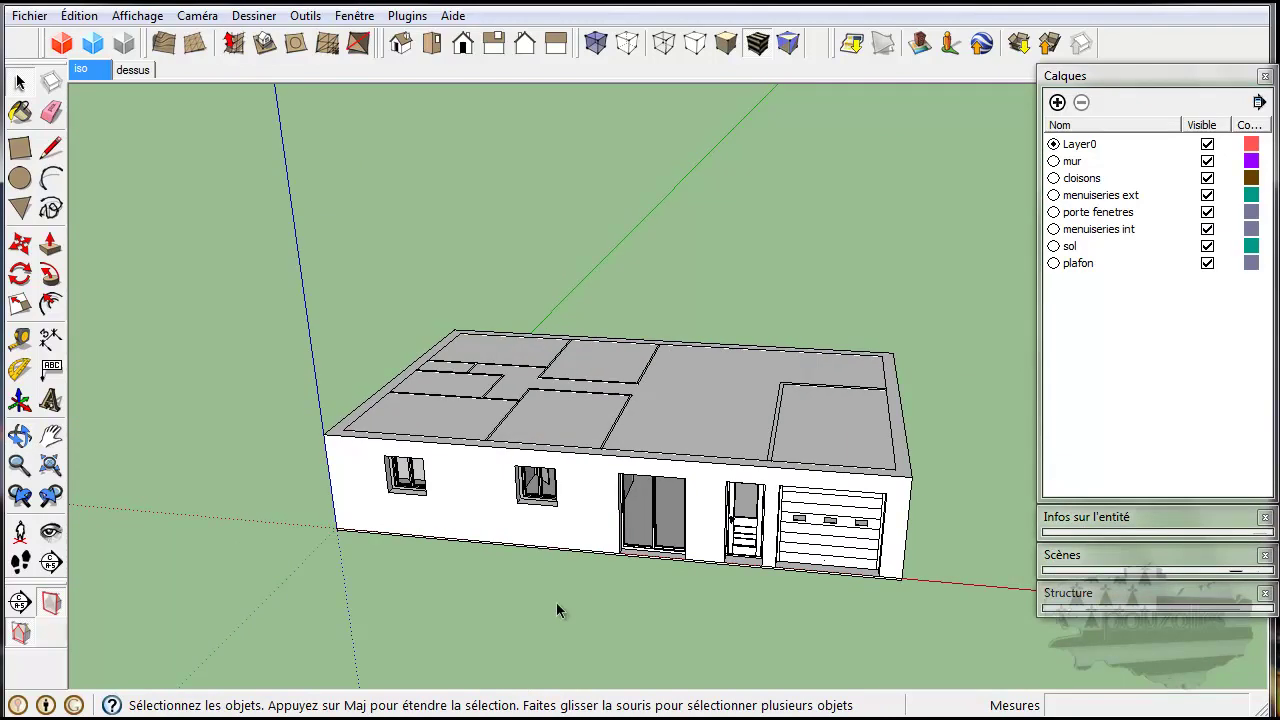
pyautogui.moveTo(494, 643); pyautogui.dragTo(537, 655, button='middle')
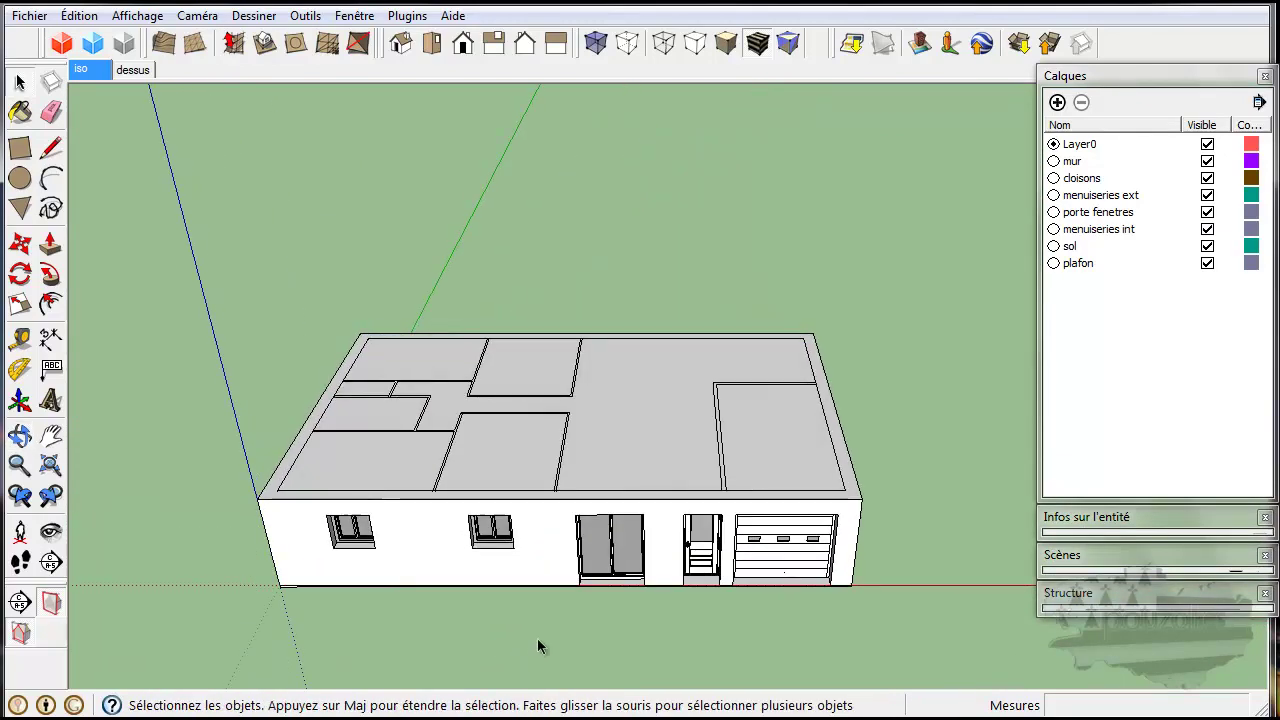
pyautogui.click(20, 148)
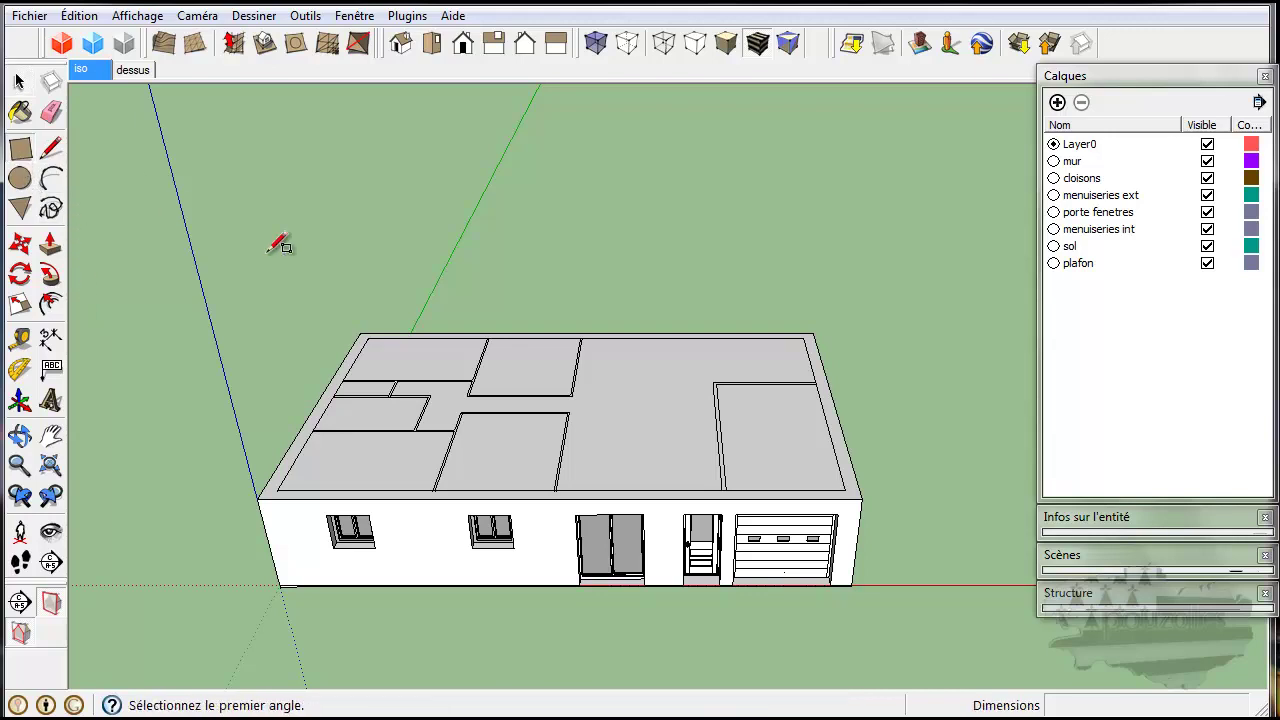
pyautogui.click(360, 333)
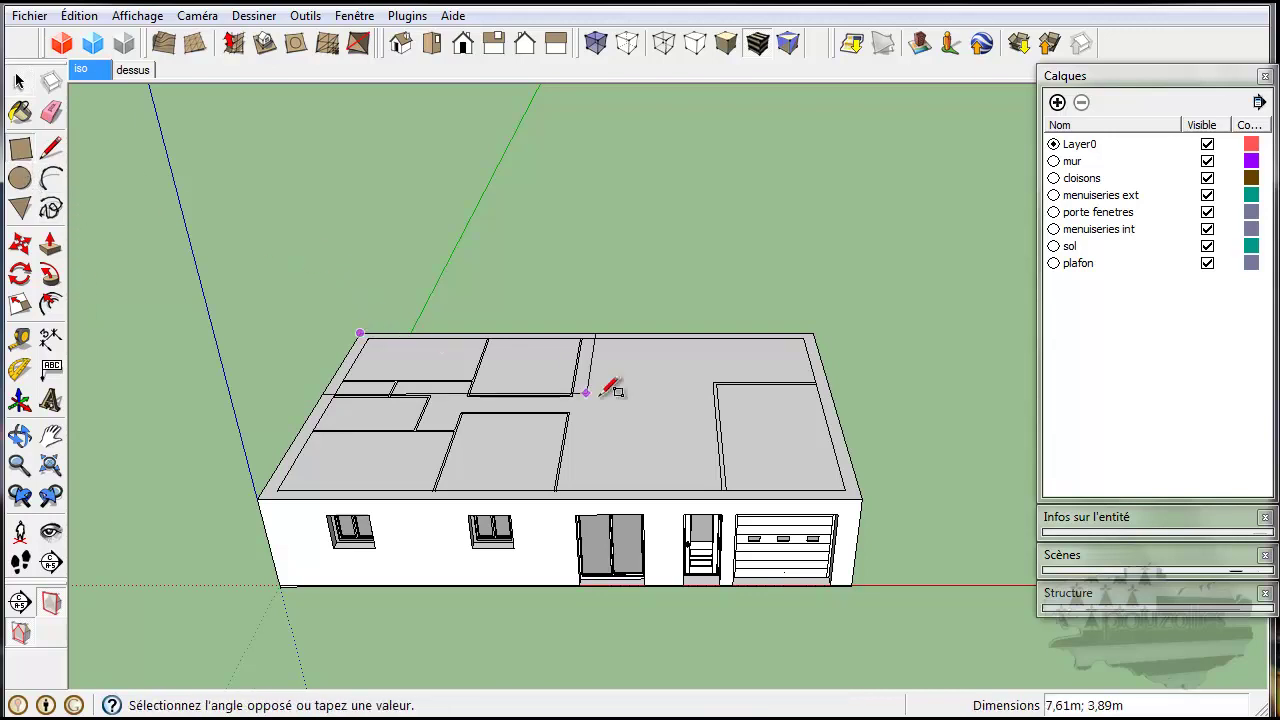
pyautogui.click(862, 497)
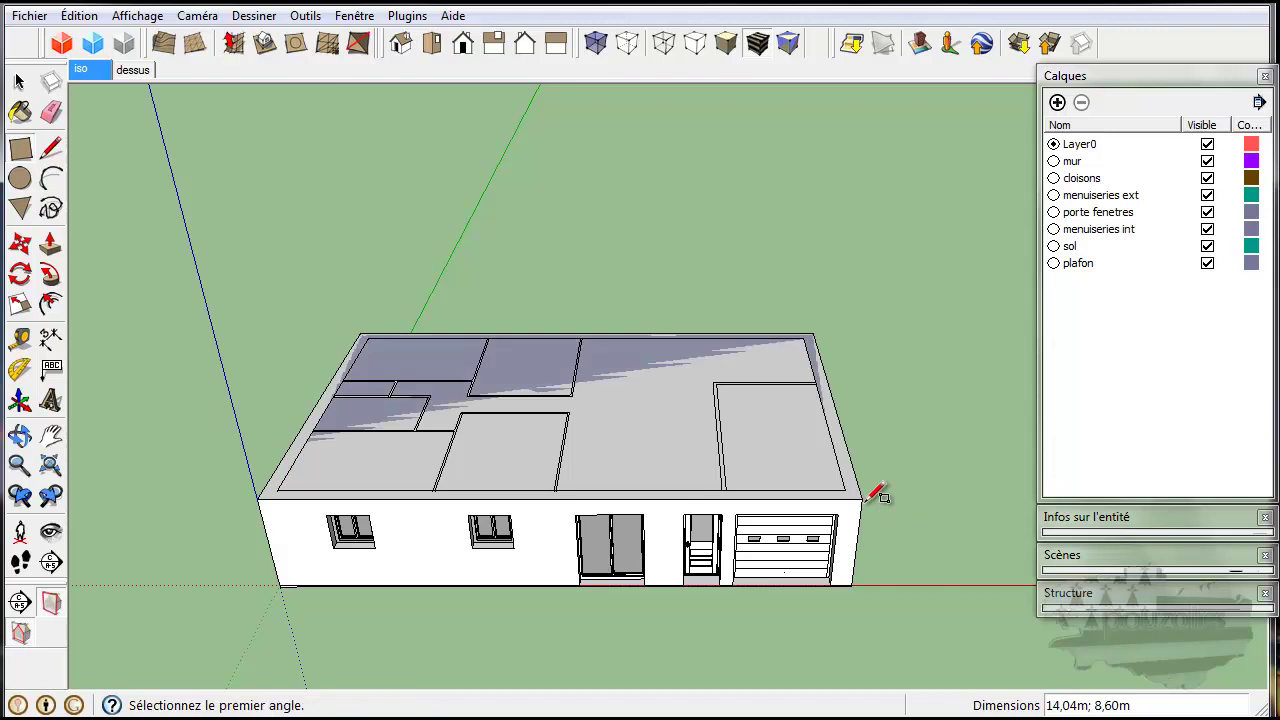
# Draw a lengthwise centre line across the roof rectangle, joining the midpoints of its two short edges
pyautogui.click(52, 150)
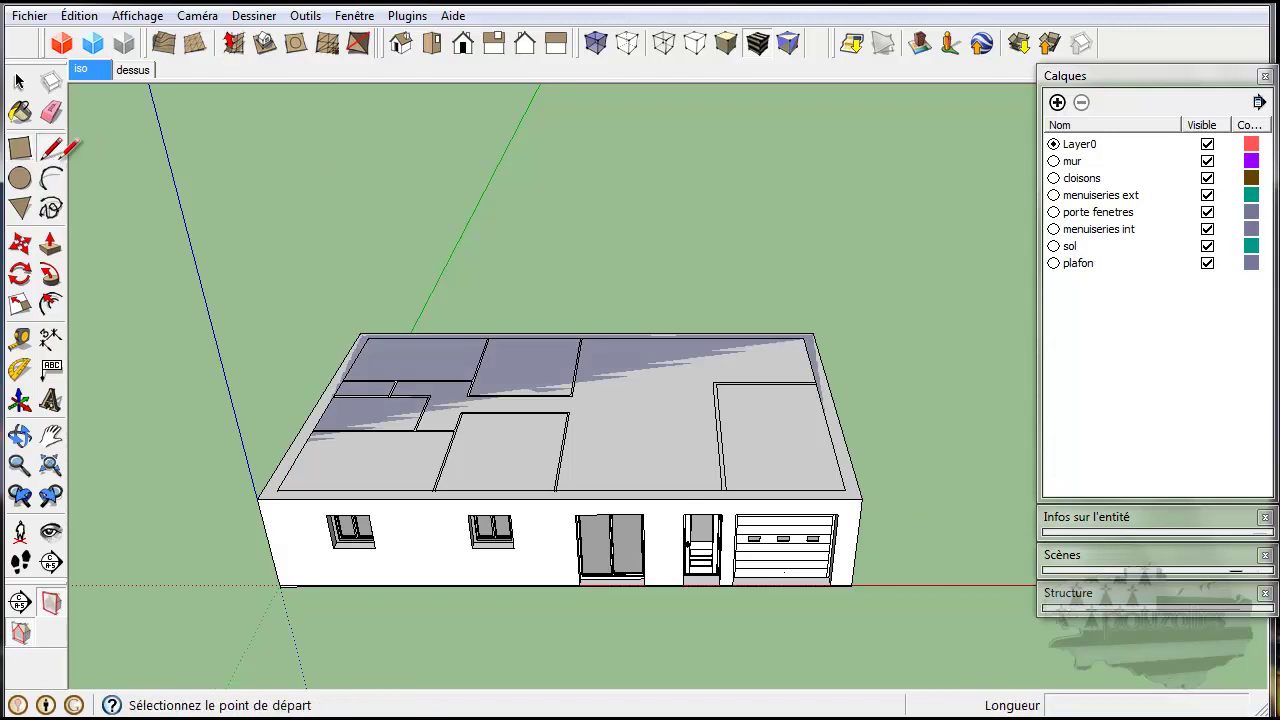
pyautogui.click(316, 404)
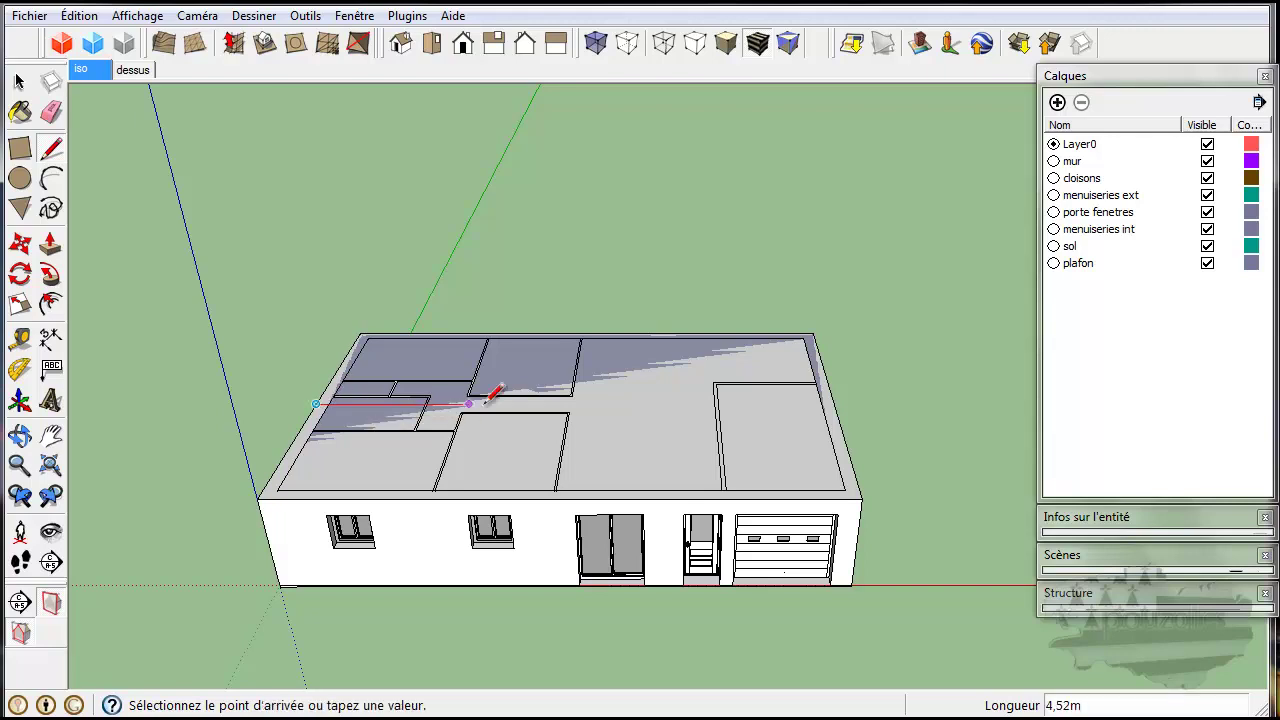
pyautogui.click(835, 404)
# Move the centre line up 3.50 m along the blue axis to form the ridge of a gable roof
pyautogui.press('o')
pyautogui.moveTo(920, 420); pyautogui.dragTo(357, 294)
pyautogui.press('l')
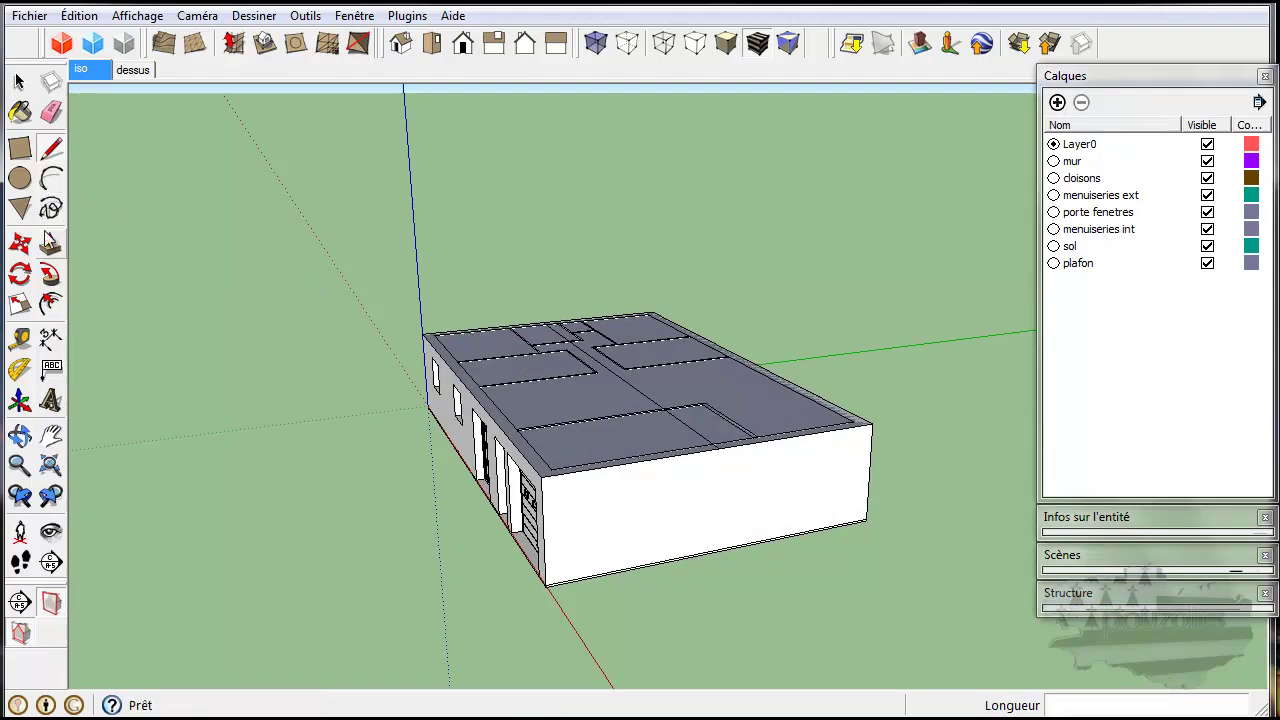
pyautogui.click(50, 245)
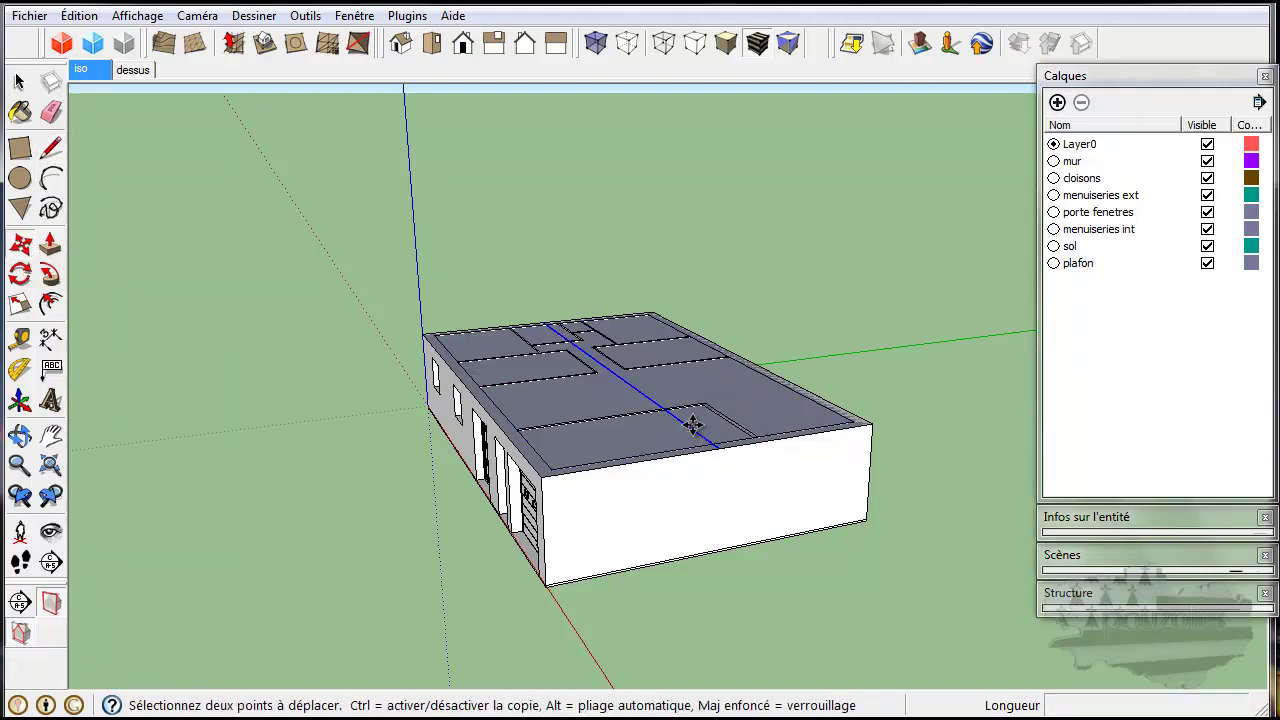
pyautogui.click(690, 425)
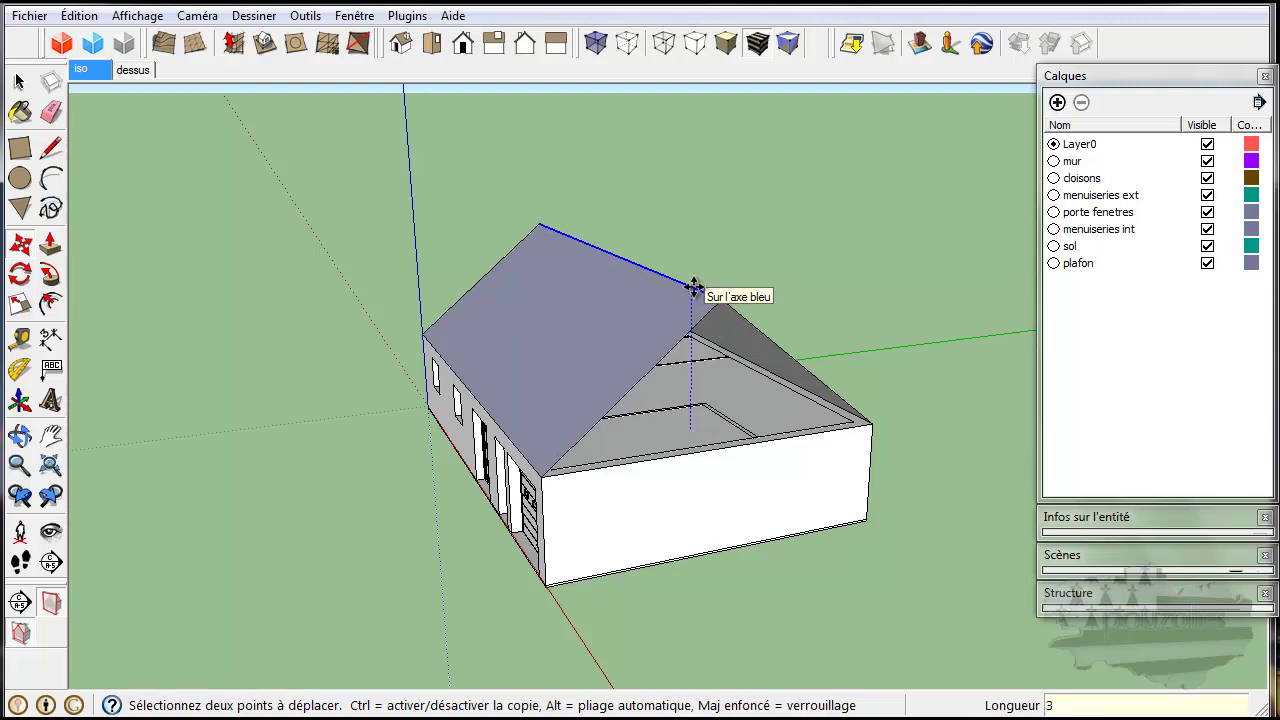
pyautogui.press('Return')
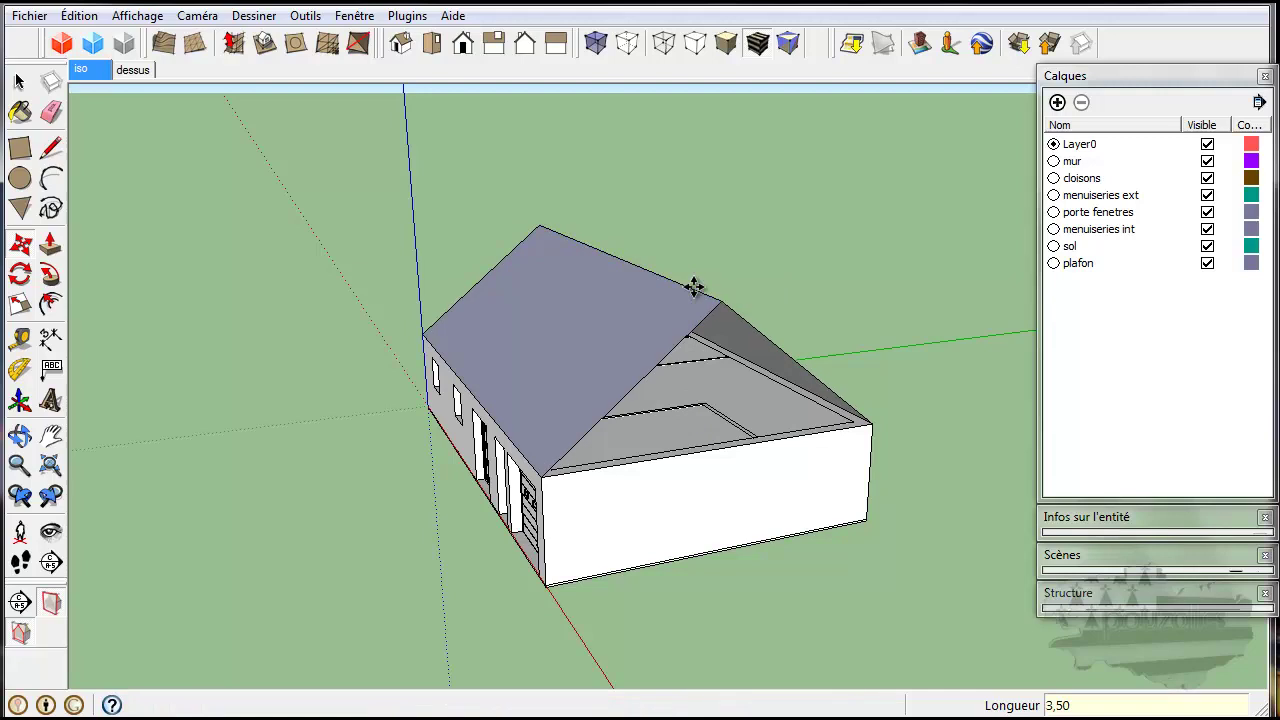
# Thicken both roof slopes outward by 0.10 m with Push/Pull
pyautogui.moveTo(460, 614); pyautogui.dragTo(506, 600, button='middle')
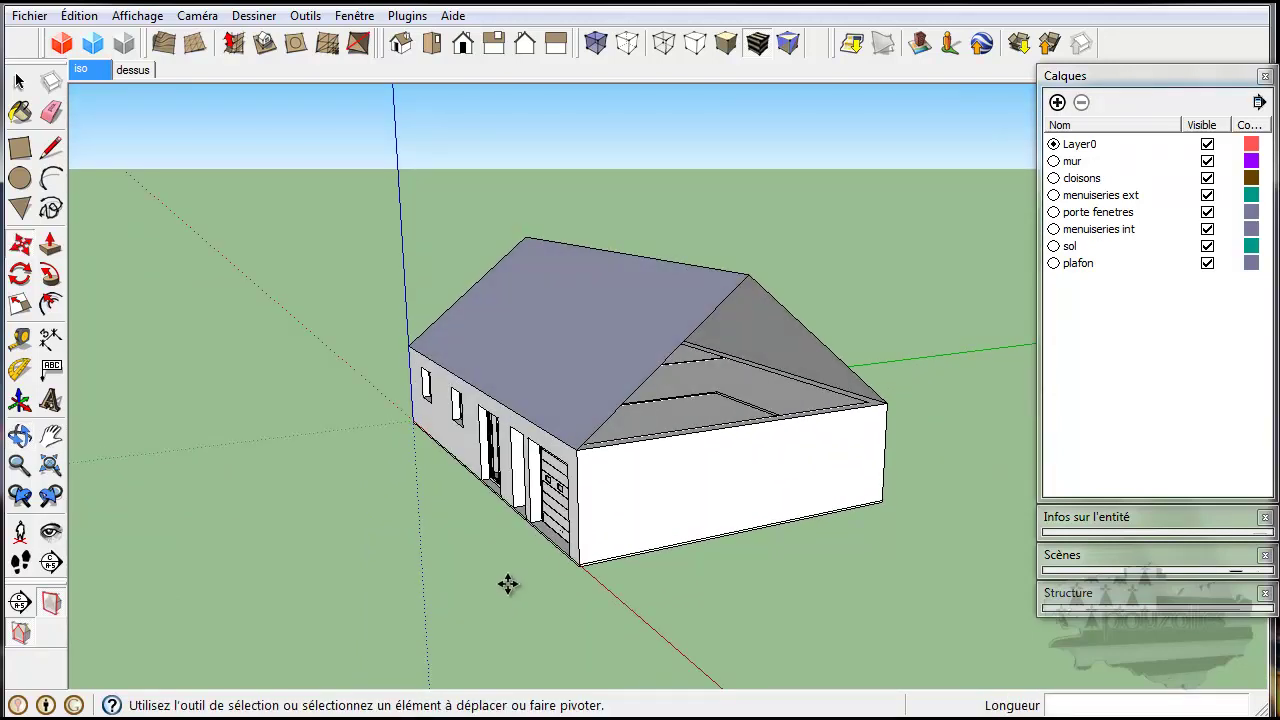
pyautogui.click(52, 244)
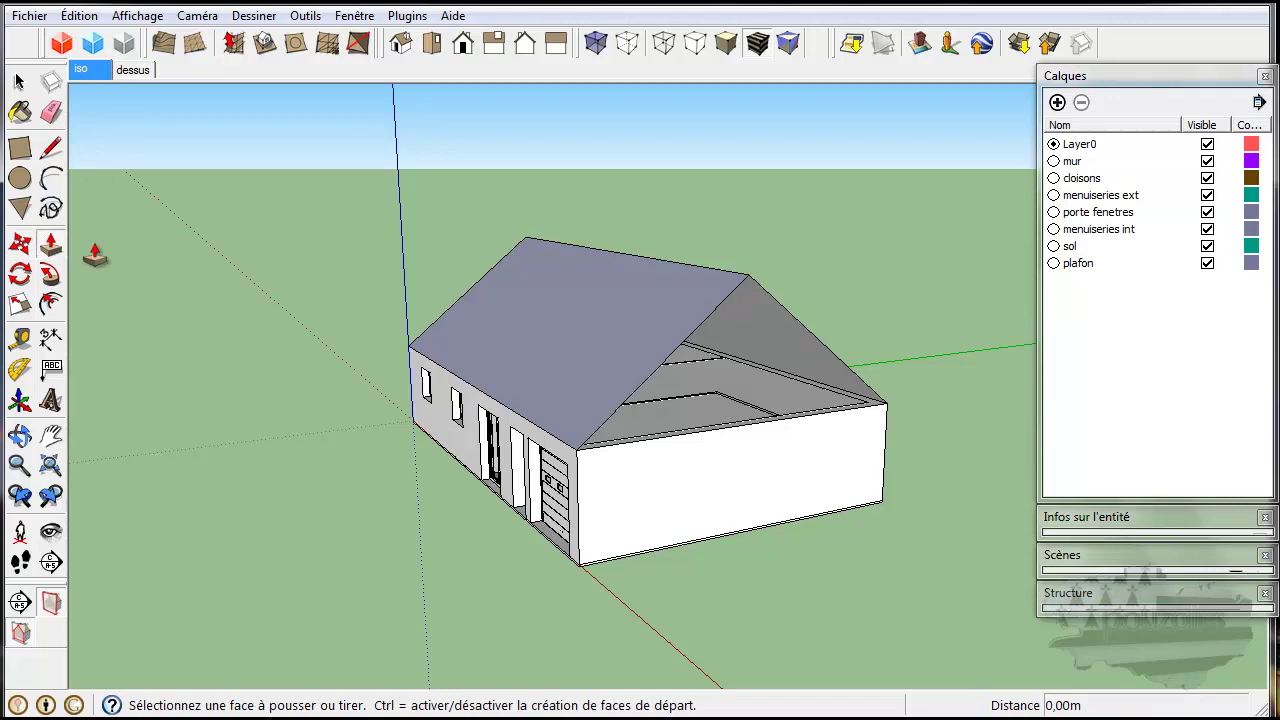
pyautogui.click(577, 372)
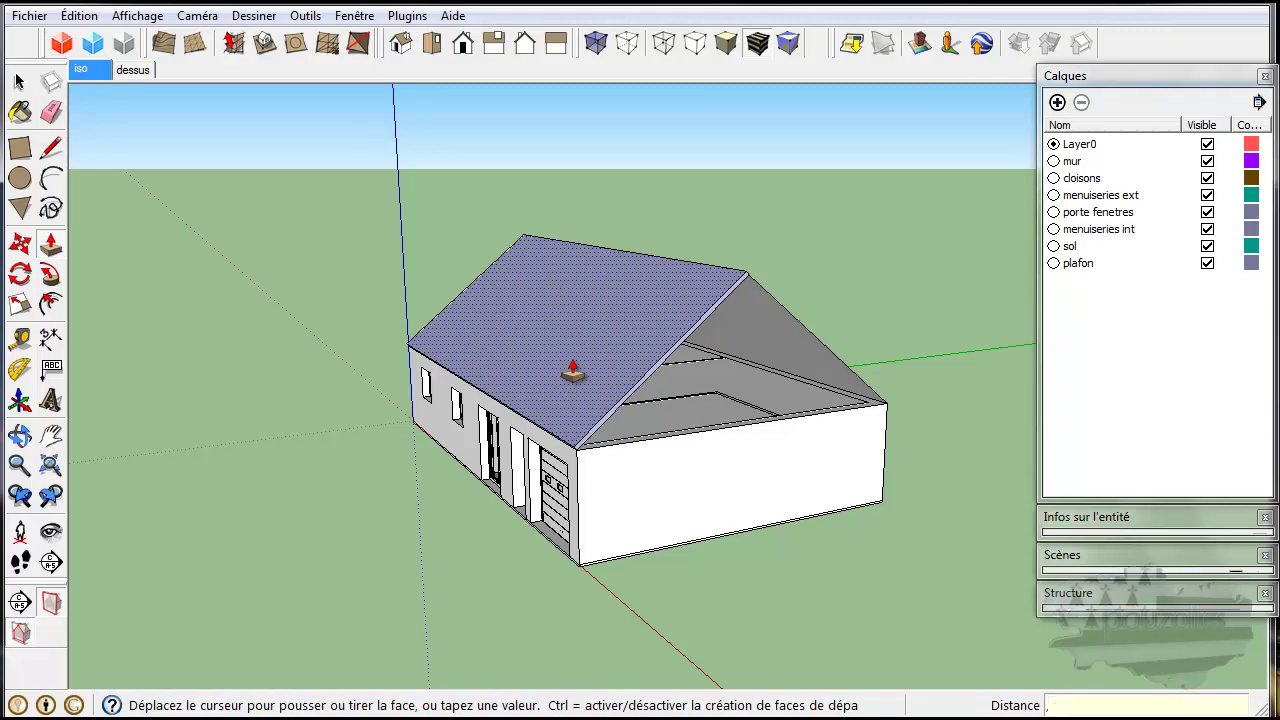
pyautogui.press('Return')
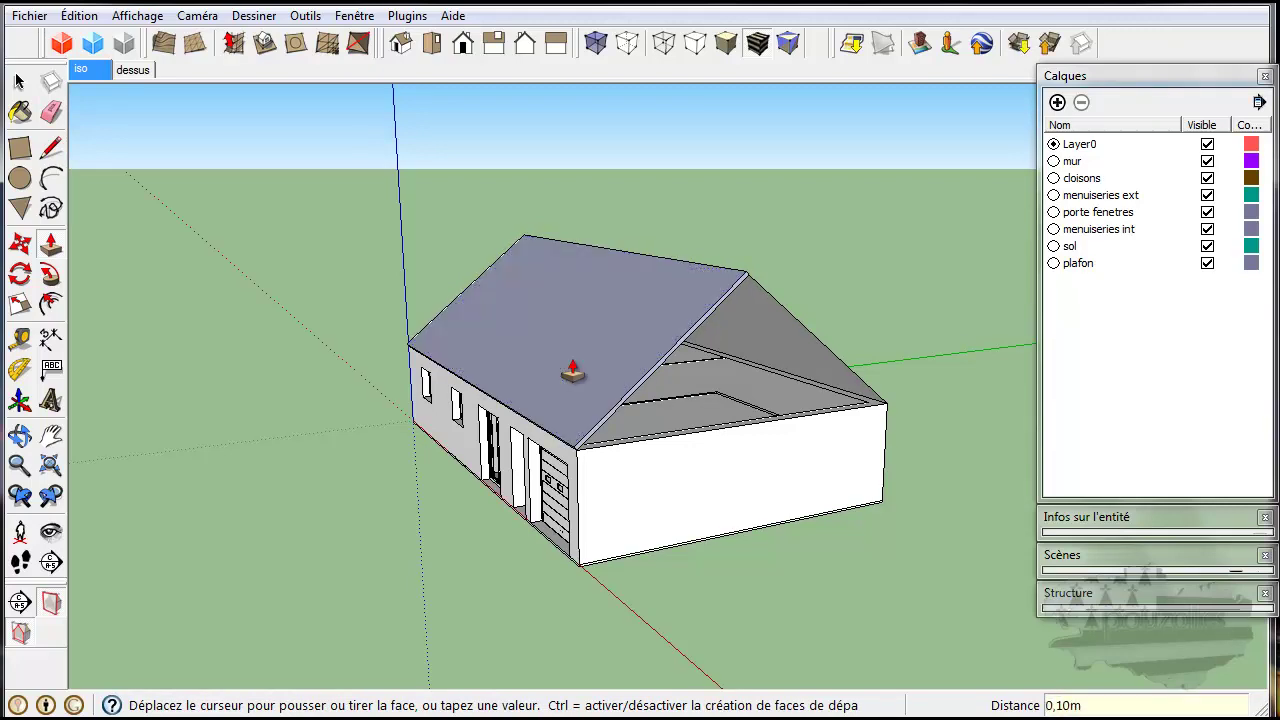
pyautogui.moveTo(774, 405); pyautogui.dragTo(423, 448, button='middle')
pyautogui.click(603, 352)
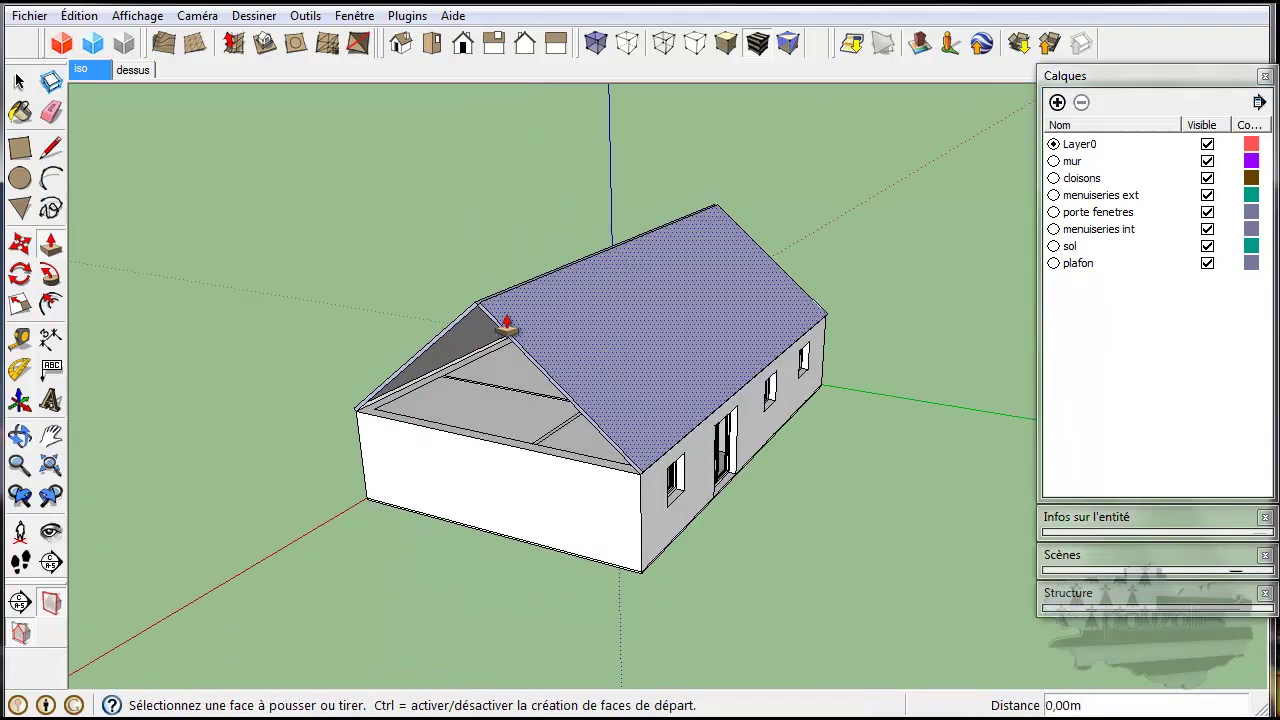
# Close the V-shaped gap at the gable peak with two lines that extend the slopes' upper edges to a point directly above the inner ridge corner
pyautogui.moveTo(414, 337)
pyautogui.mouseDown(button='middle')
pyautogui.moveTo(543, 358)
pyautogui.moveTo(573, 349)
pyautogui.moveTo(597, 230)
pyautogui.moveTo(599, 298)
pyautogui.mouseUp(button='middle')
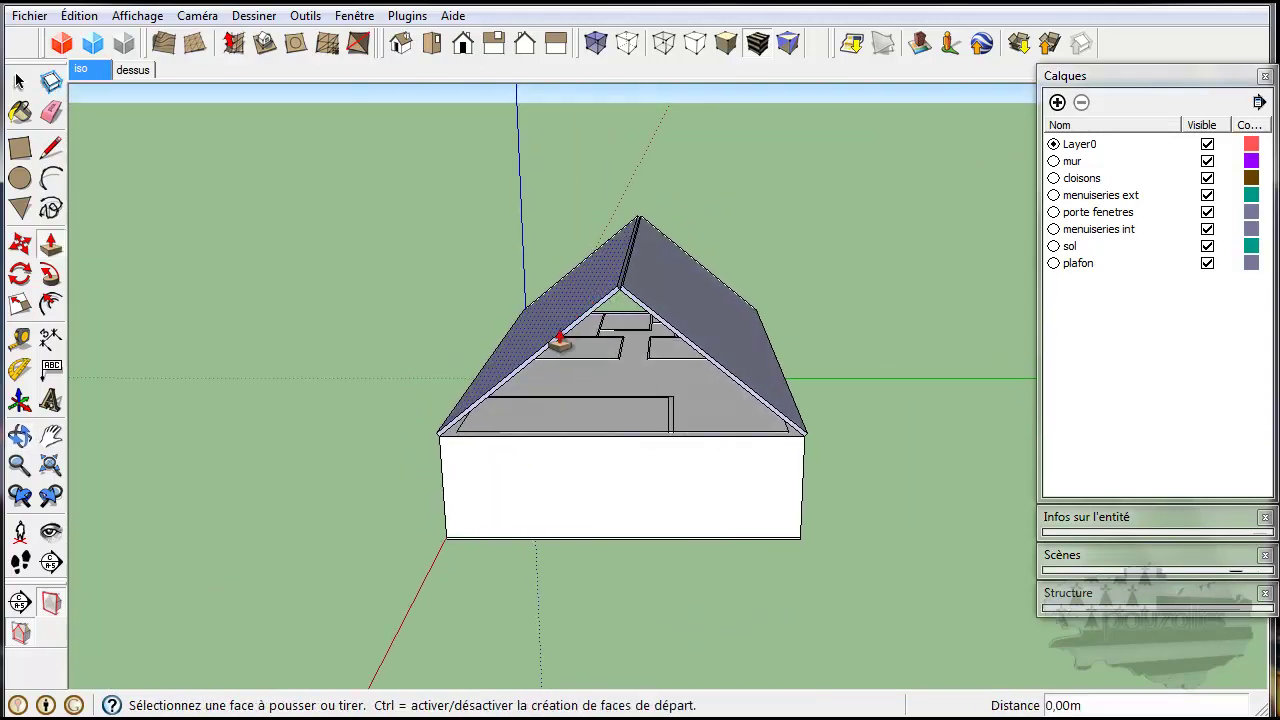
pyautogui.scroll(4, 560, 342)
pyautogui.scroll(1, 560, 342)
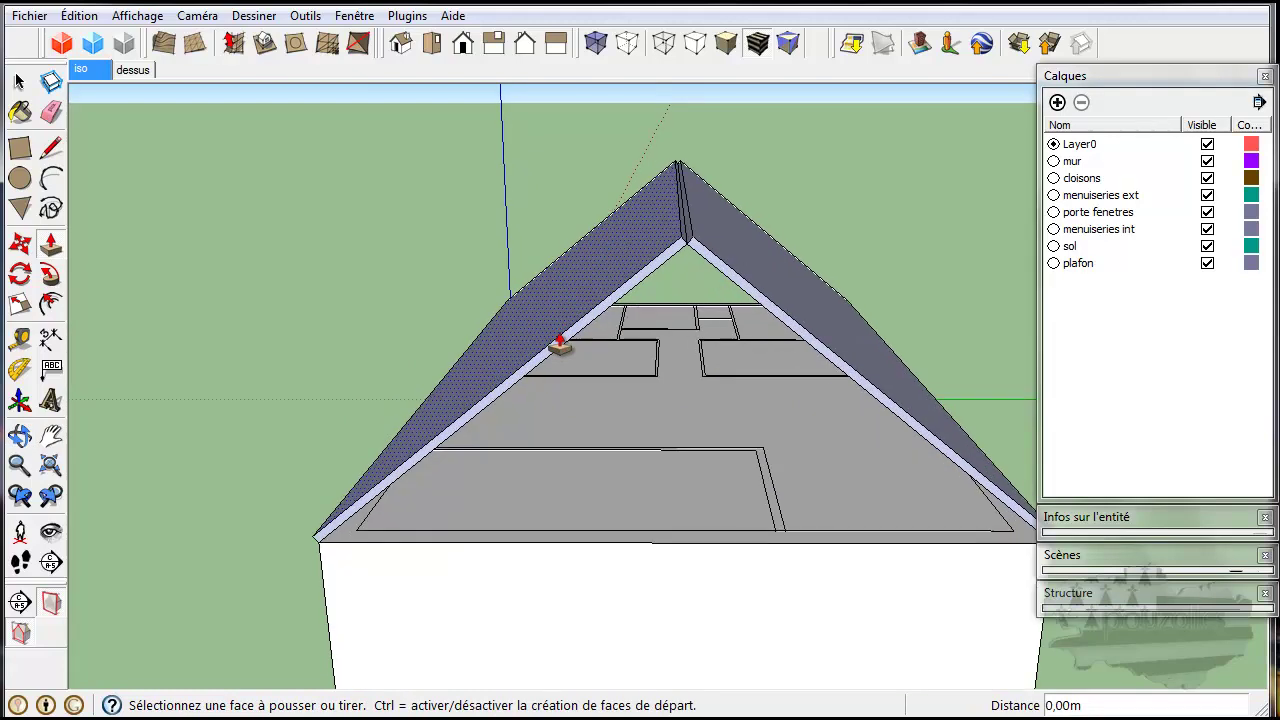
pyautogui.scroll(-3, 560, 342)
pyautogui.moveTo(663, 334); pyautogui.dragTo(670, 292, button='middle')
pyautogui.scroll(6, 665, 230)
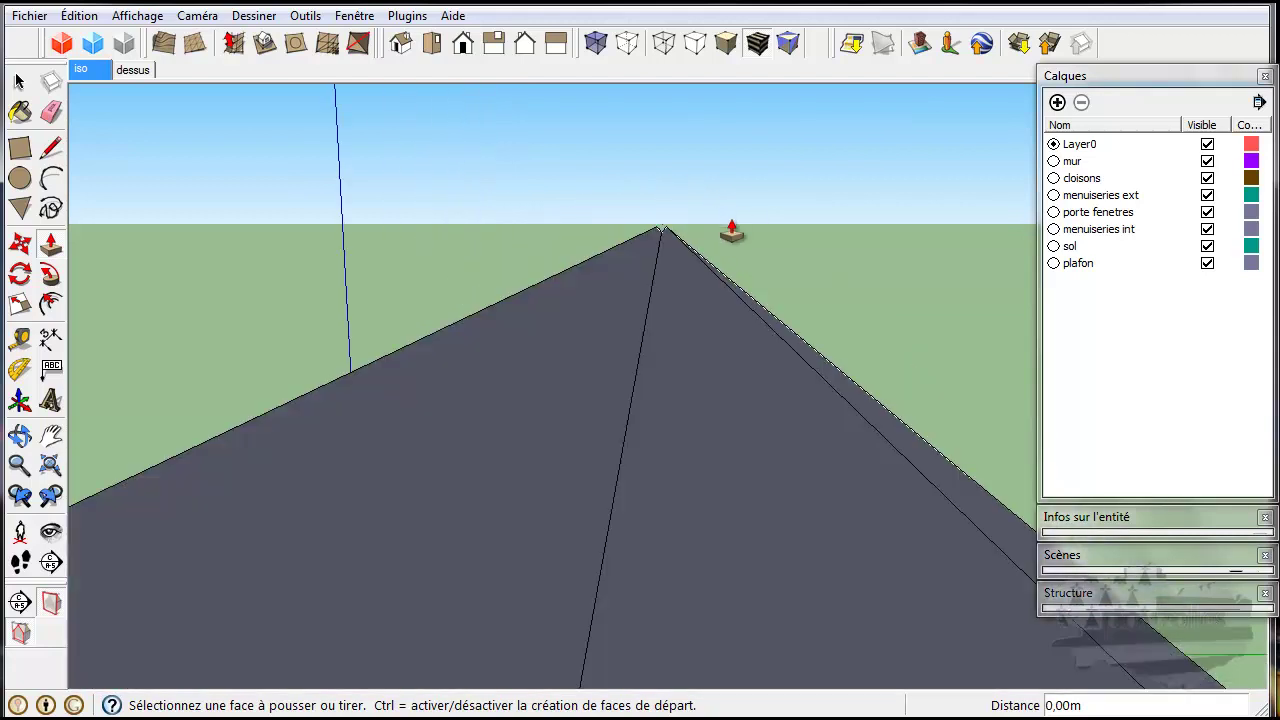
pyautogui.scroll(-4, 731, 231)
pyautogui.moveTo(857, 286); pyautogui.dragTo(822, 250, button='middle')
pyautogui.click(52, 147)
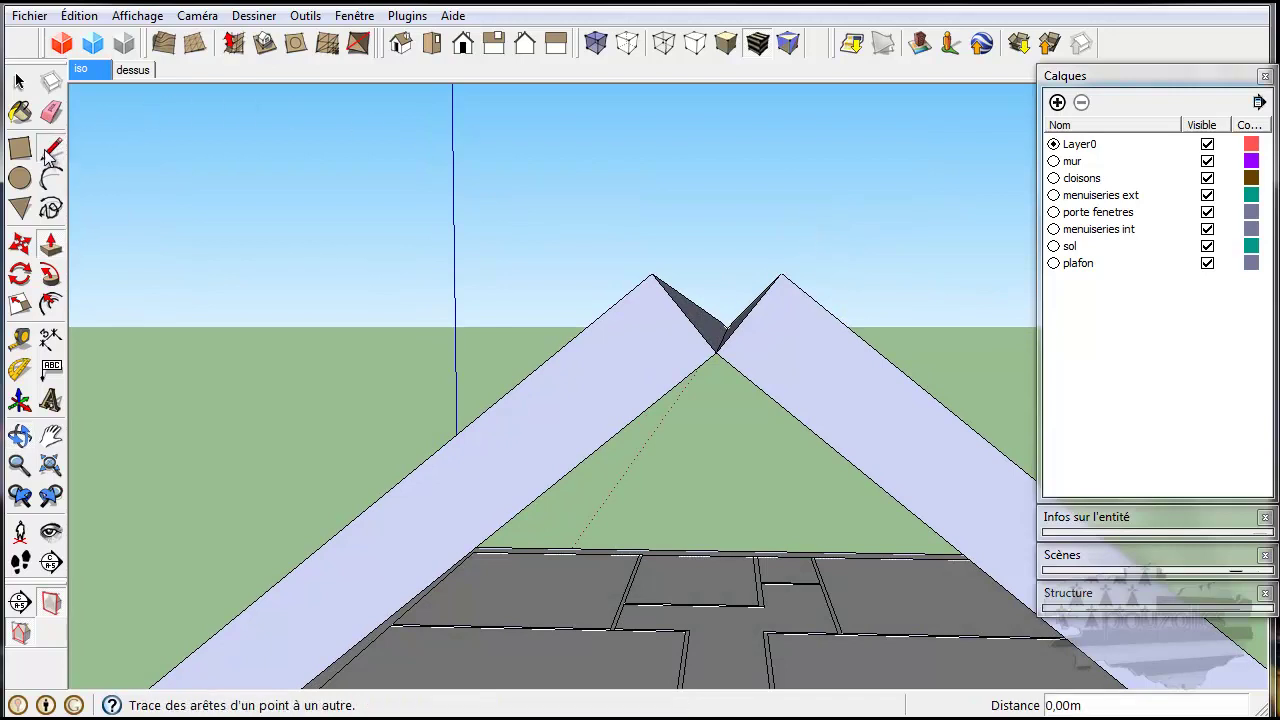
pyautogui.click(652, 272)
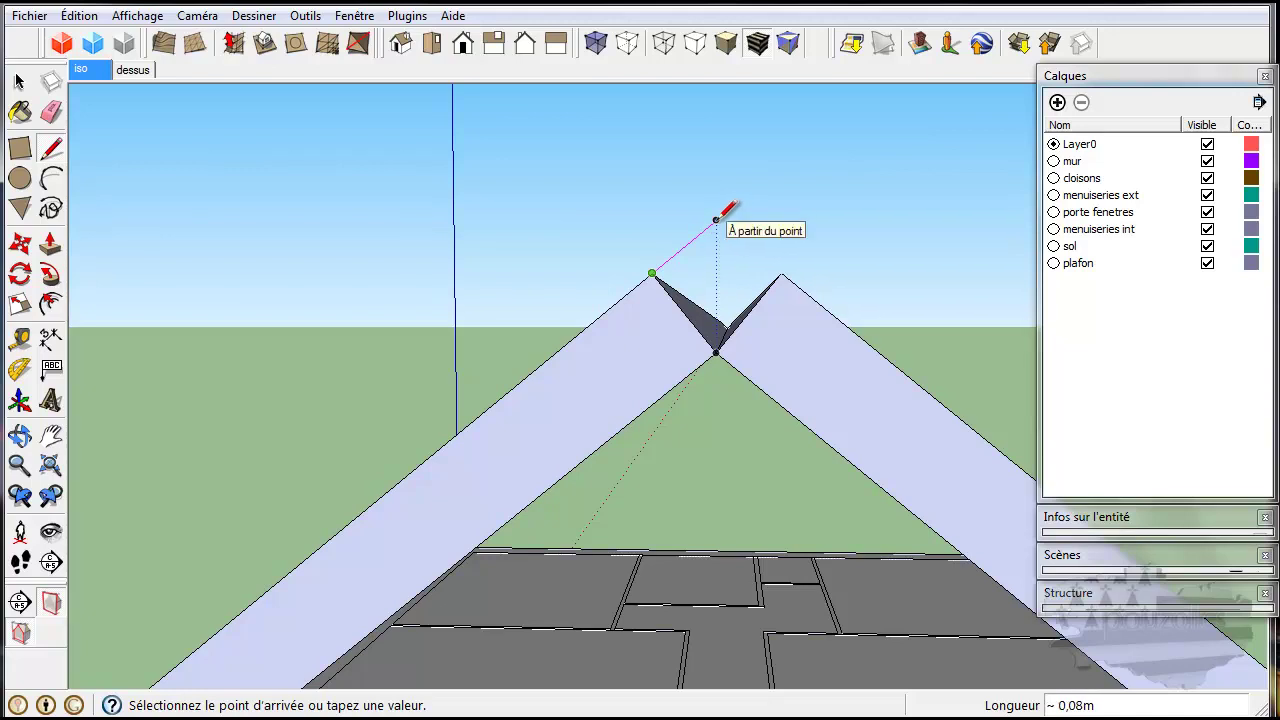
pyautogui.click(712, 222)
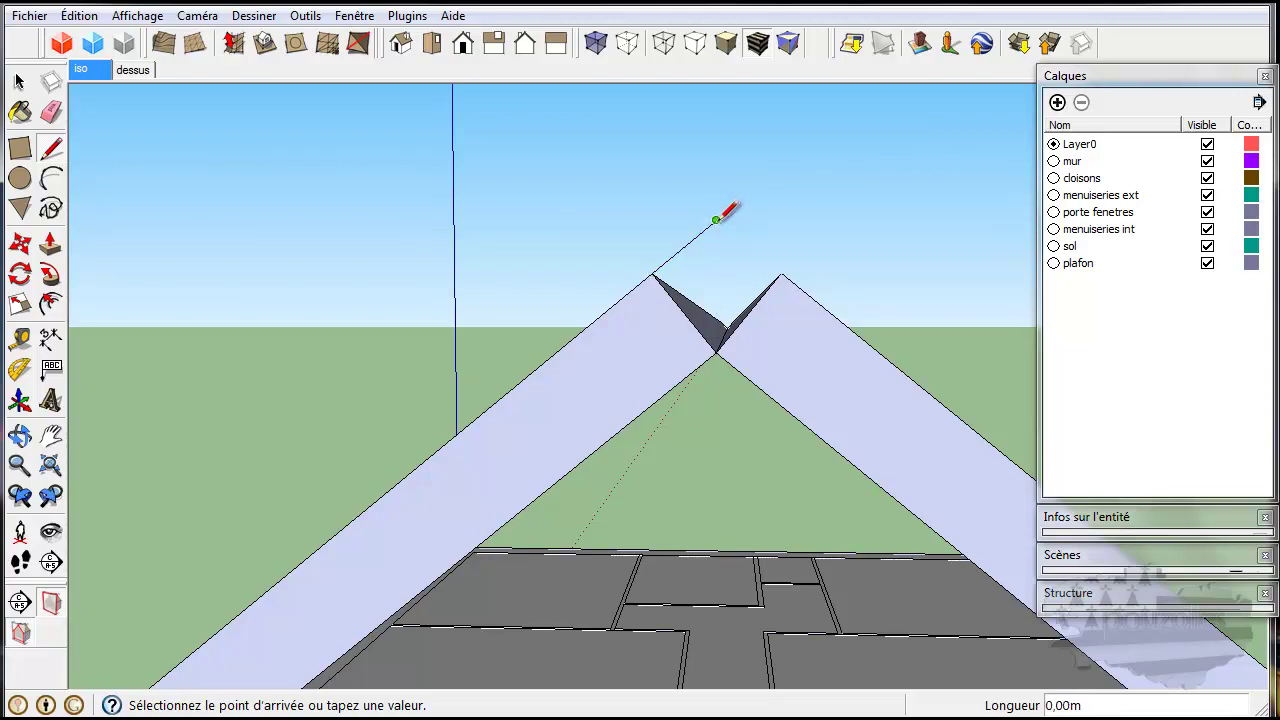
pyautogui.click(781, 272)
# Extrude the ridge profile 14.04 m along the roof with Push/Pull to fill the V-shaped gap as far as the opposite gable
pyautogui.moveTo(814, 243)
pyautogui.mouseDown(button='middle')
pyautogui.moveTo(734, 329)
pyautogui.moveTo(674, 337)
pyautogui.moveTo(686, 331)
pyautogui.mouseUp(button='middle')
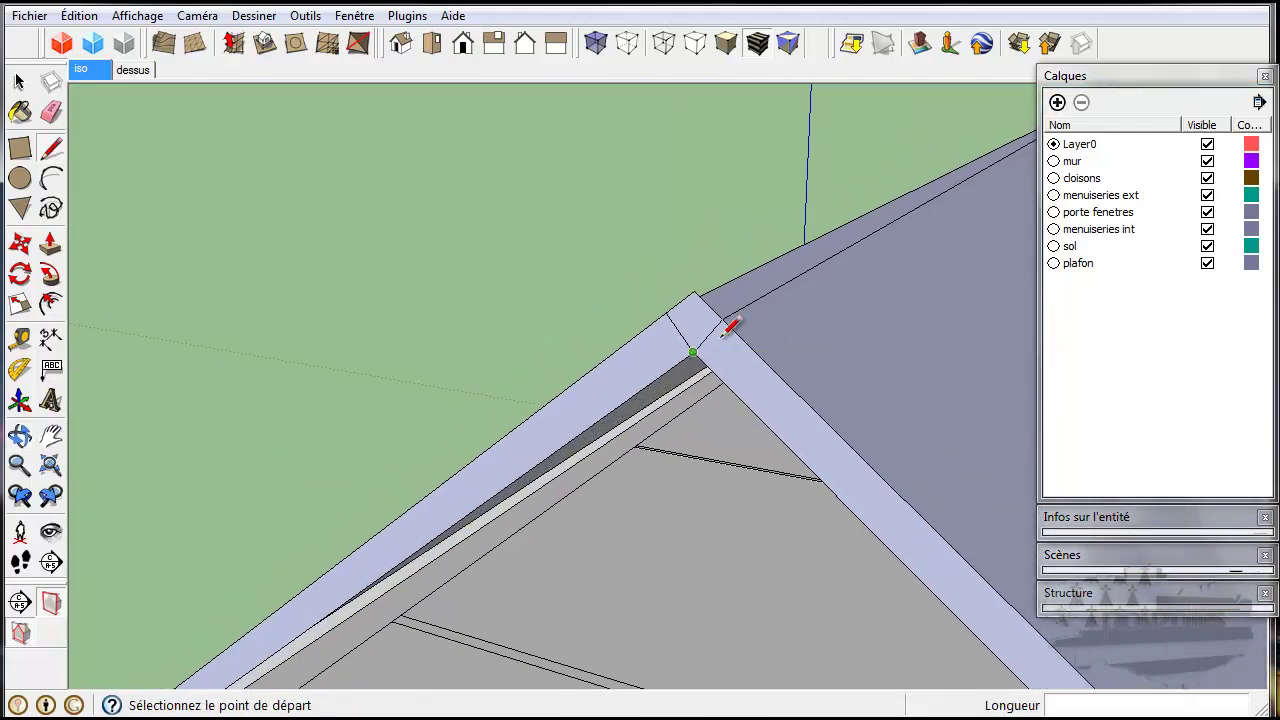
pyautogui.moveTo(800, 323)
pyautogui.mouseDown(button='middle')
pyautogui.moveTo(418, 362)
pyautogui.moveTo(396, 376)
pyautogui.mouseUp(button='middle')
pyautogui.scroll(-1, 523, 390)
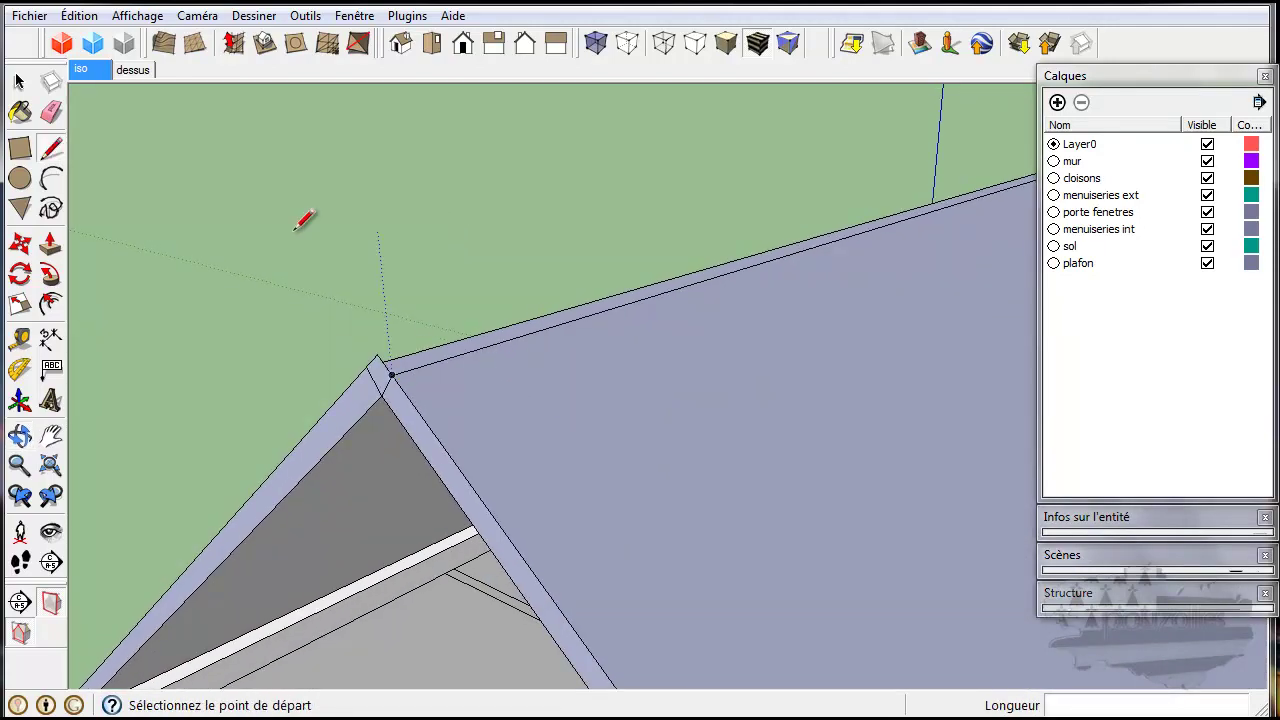
pyautogui.click(51, 241)
pyautogui.moveTo(443, 263); pyautogui.dragTo(517, 280, button='middle')
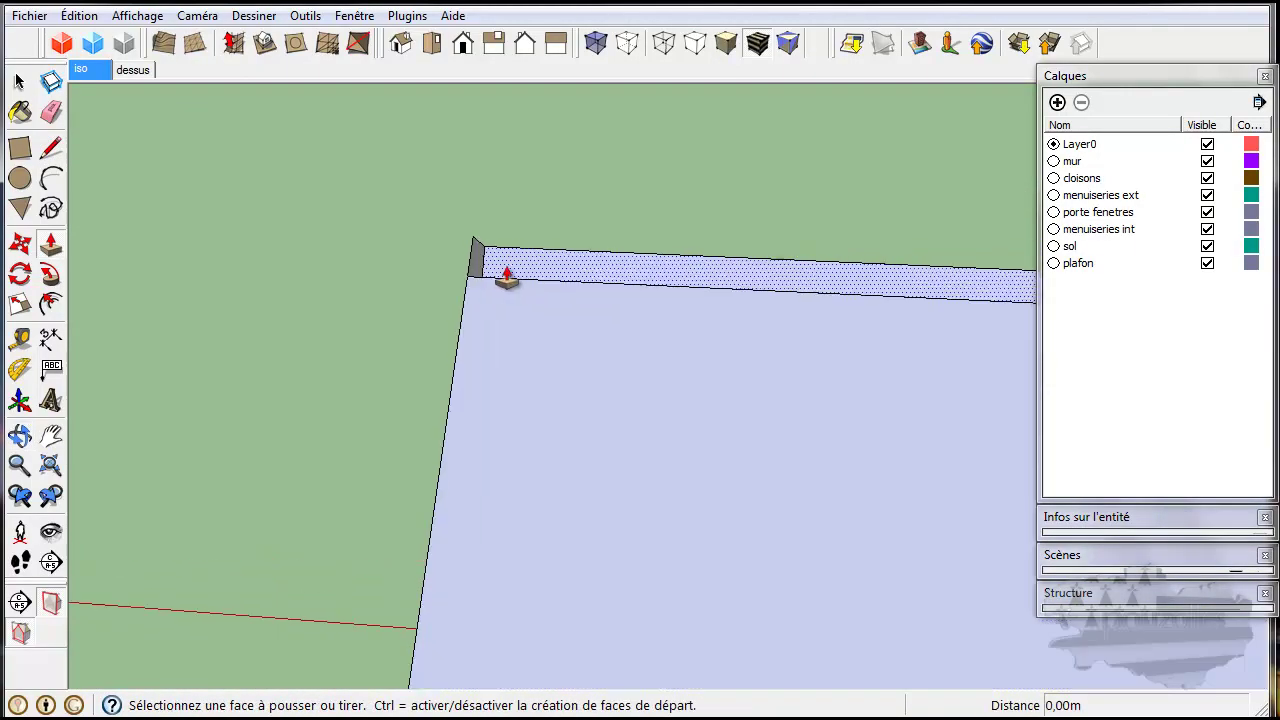
pyautogui.click(481, 270)
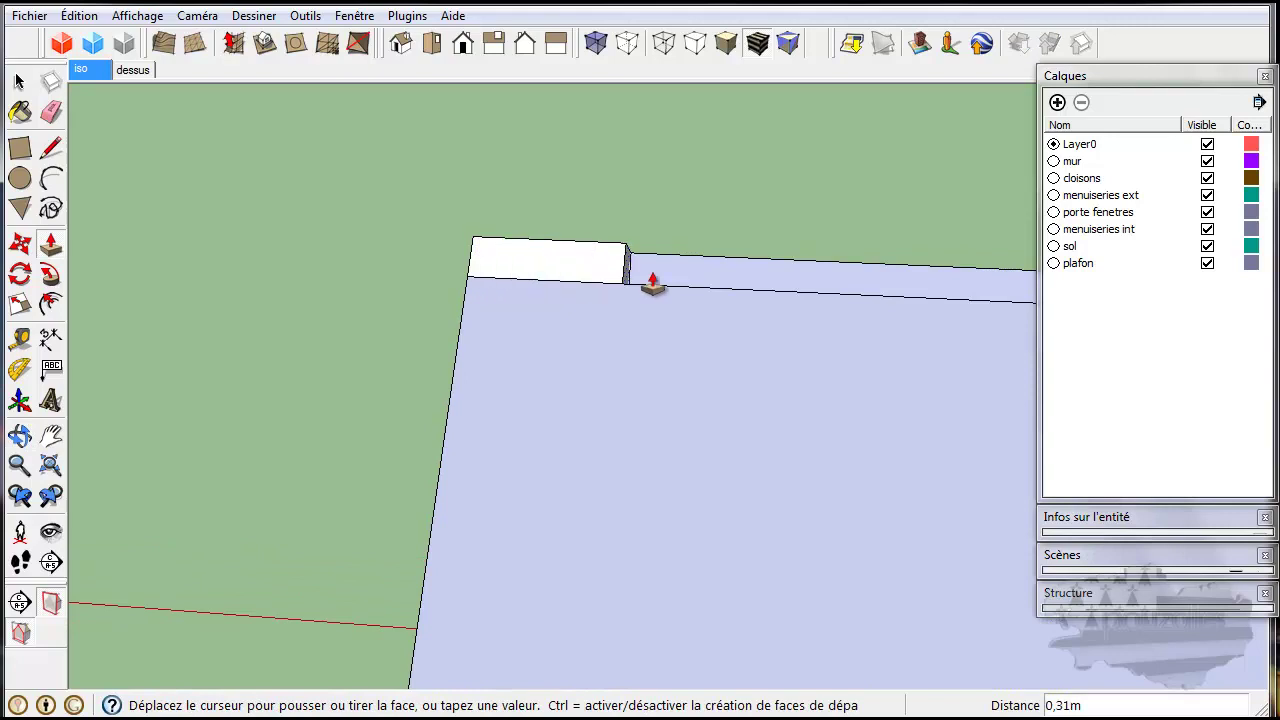
pyautogui.scroll(-3, 655, 280)
pyautogui.moveTo(657, 277); pyautogui.dragTo(257, 286, button='middle')
pyautogui.scroll(-4, 316, 316)
pyautogui.moveTo(343, 326); pyautogui.dragTo(634, 345, button='middle')
pyautogui.scroll(5, 749, 343)
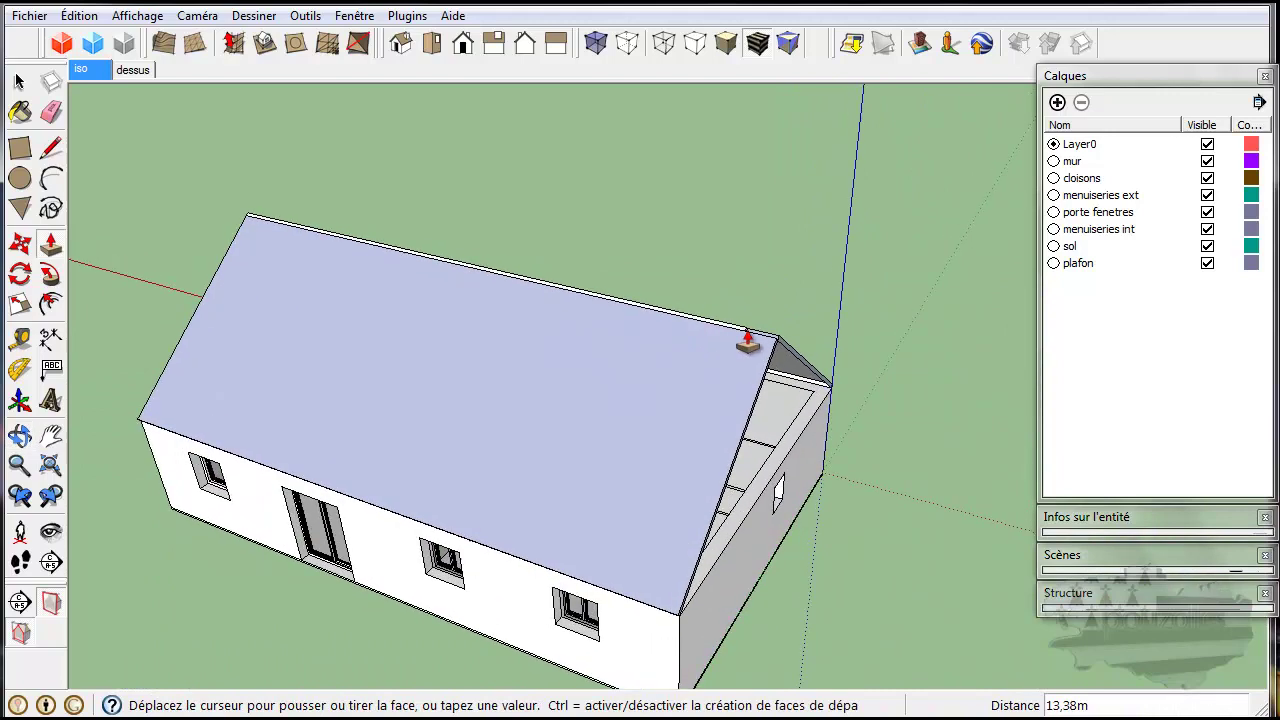
pyautogui.scroll(4, 764, 340)
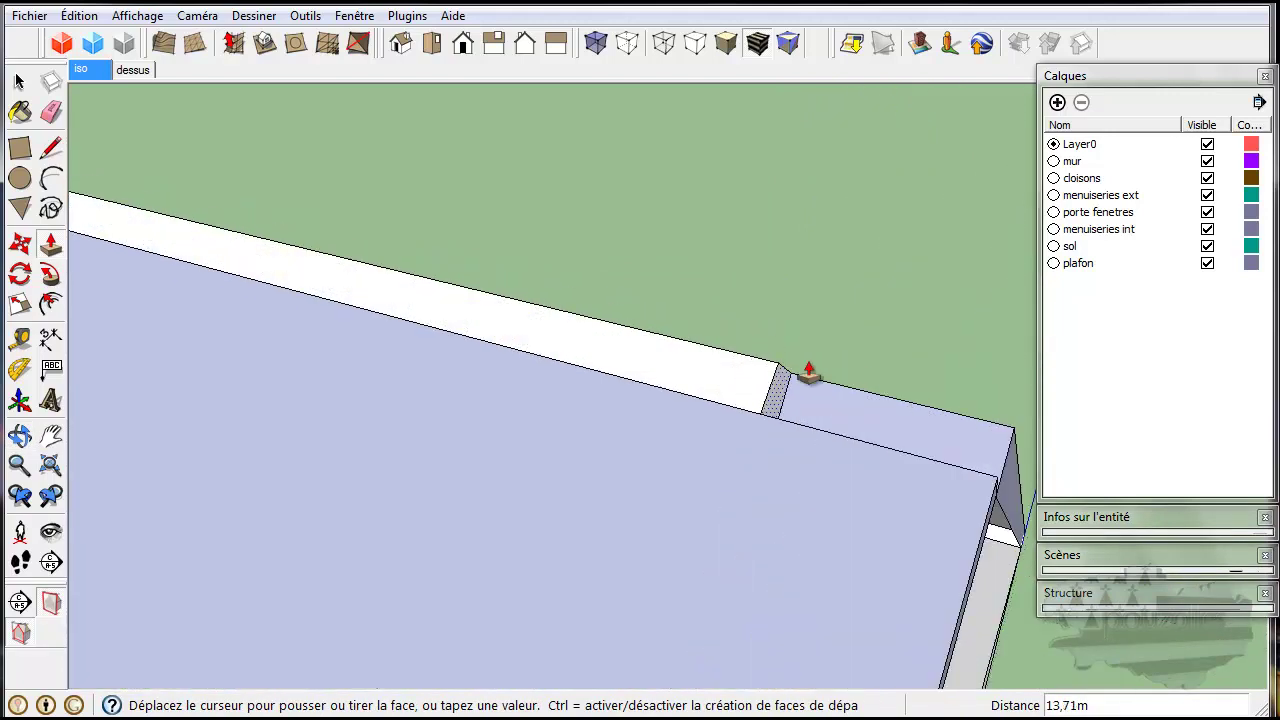
pyautogui.click(991, 502)
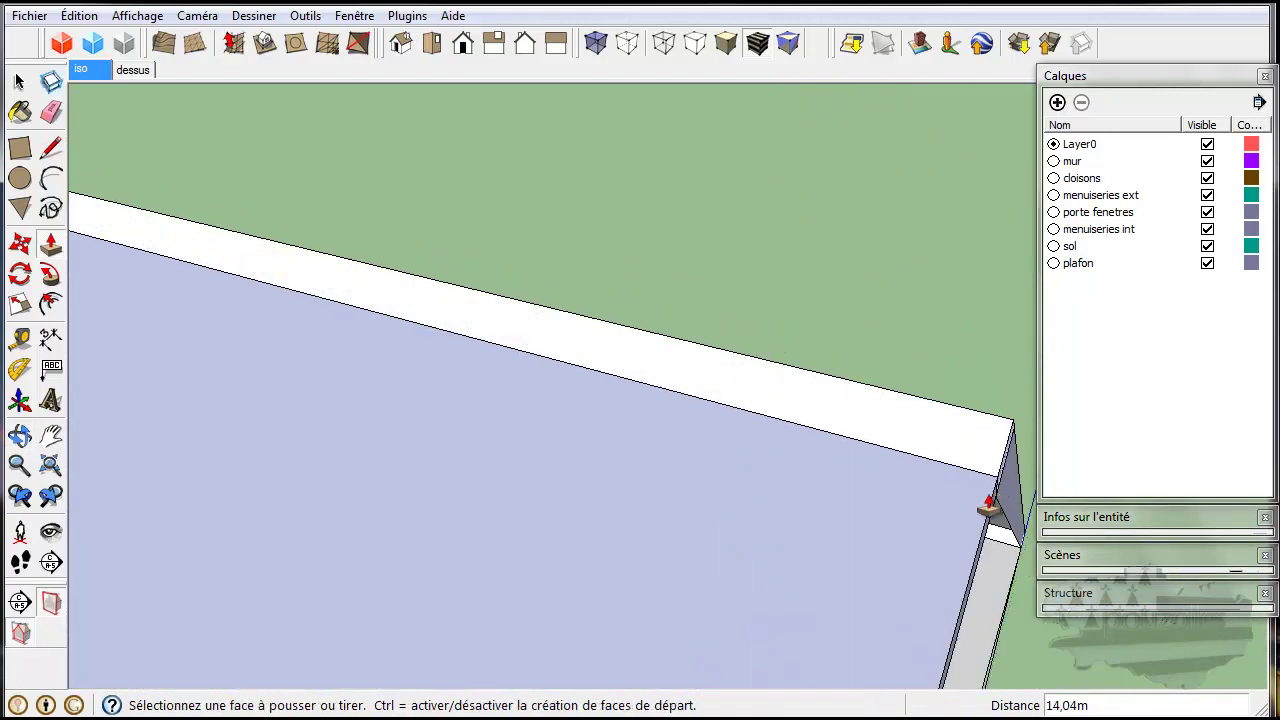
# Select the faces of both roof slopes and reverse their orientation
pyautogui.scroll(-2, 887, 521)
pyautogui.scroll(-2, 887, 521)
pyautogui.moveTo(851, 538); pyautogui.dragTo(729, 360, button='middle')
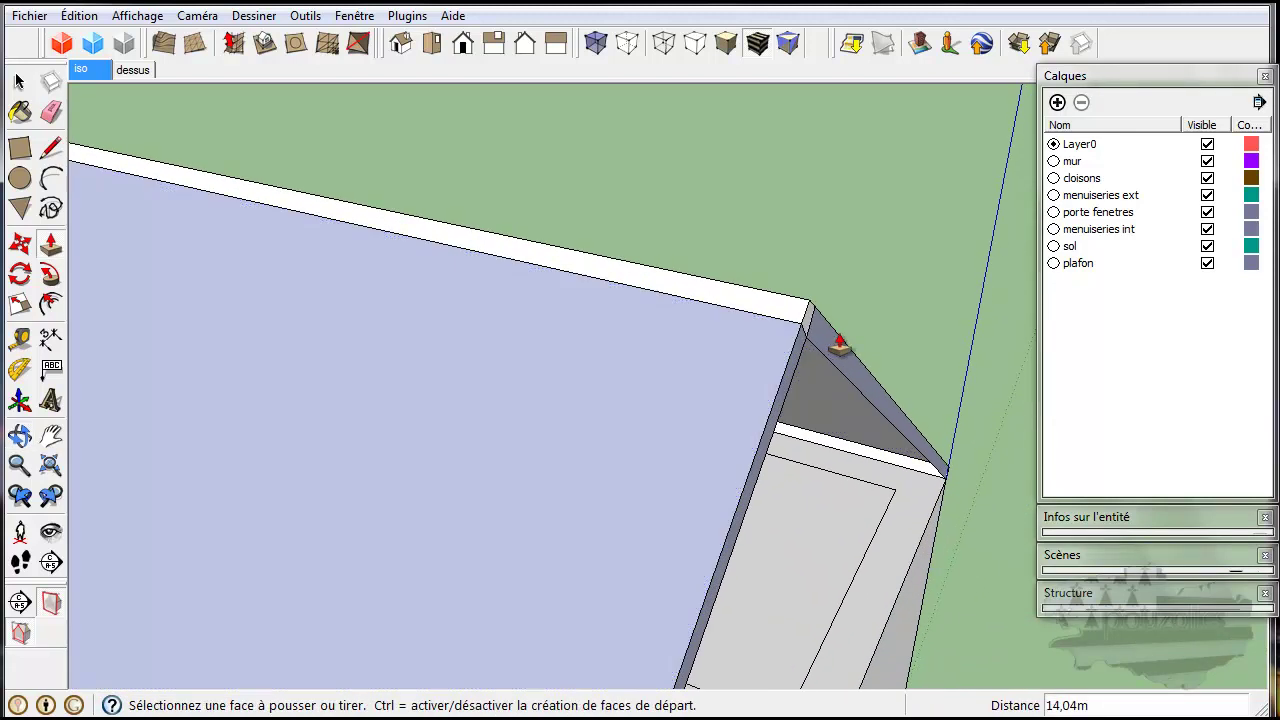
pyautogui.click(19, 82)
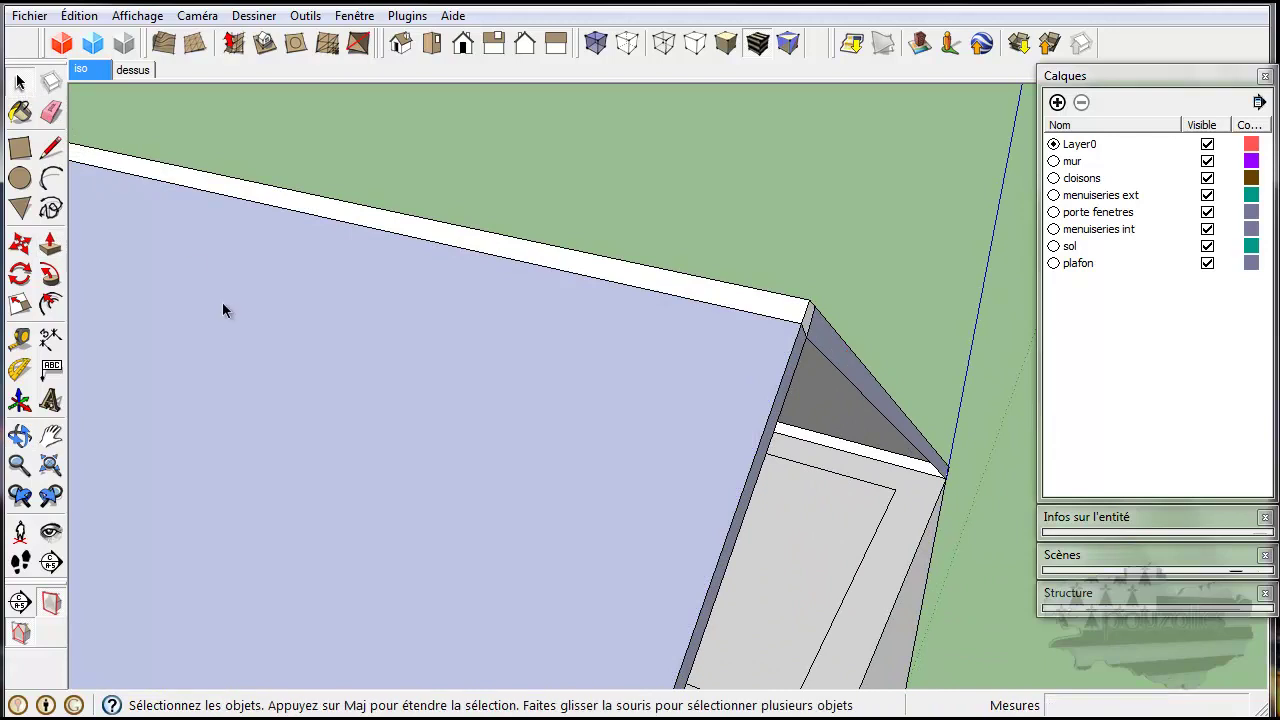
pyautogui.keyDown('shift'); pyautogui.click(799, 369); pyautogui.keyUp('shift')
pyautogui.keyDown('shift'); pyautogui.click(785, 387); pyautogui.keyUp('shift')
pyautogui.moveTo(826, 381); pyautogui.dragTo(98, 531, button='middle')
pyautogui.scroll(-5, 897, 308)
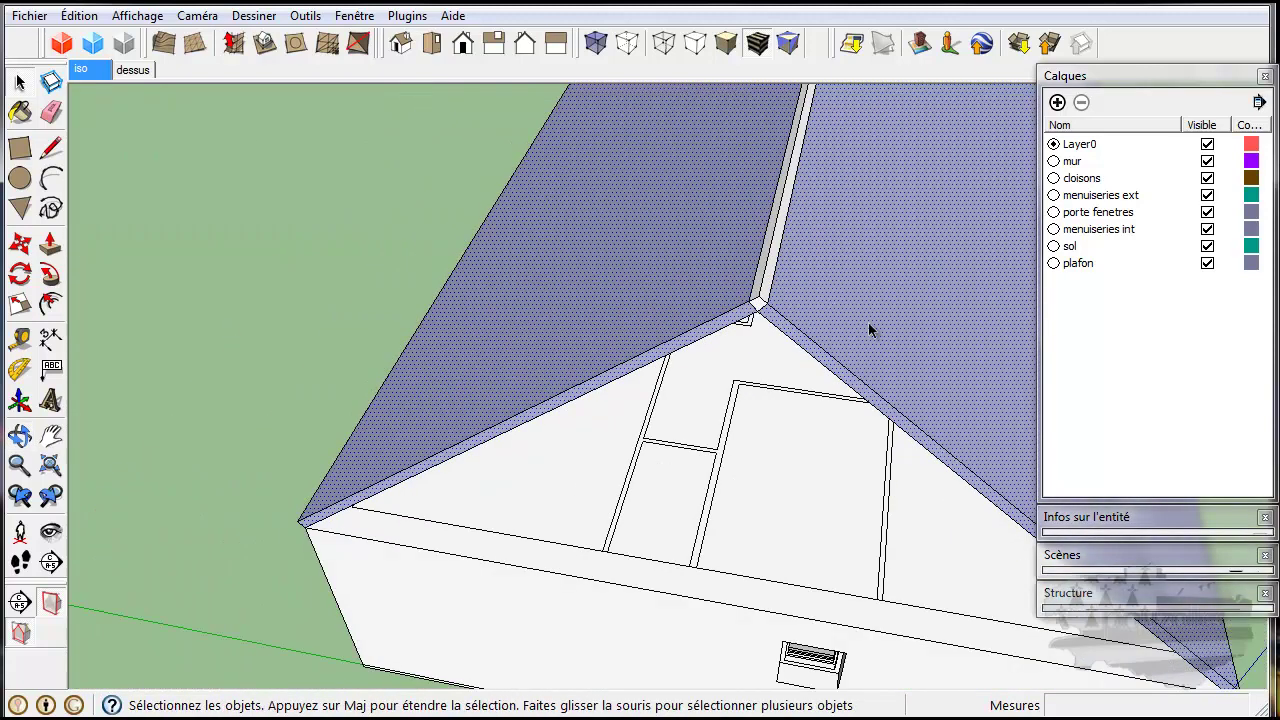
pyautogui.moveTo(820, 374); pyautogui.dragTo(751, 149, button='middle')
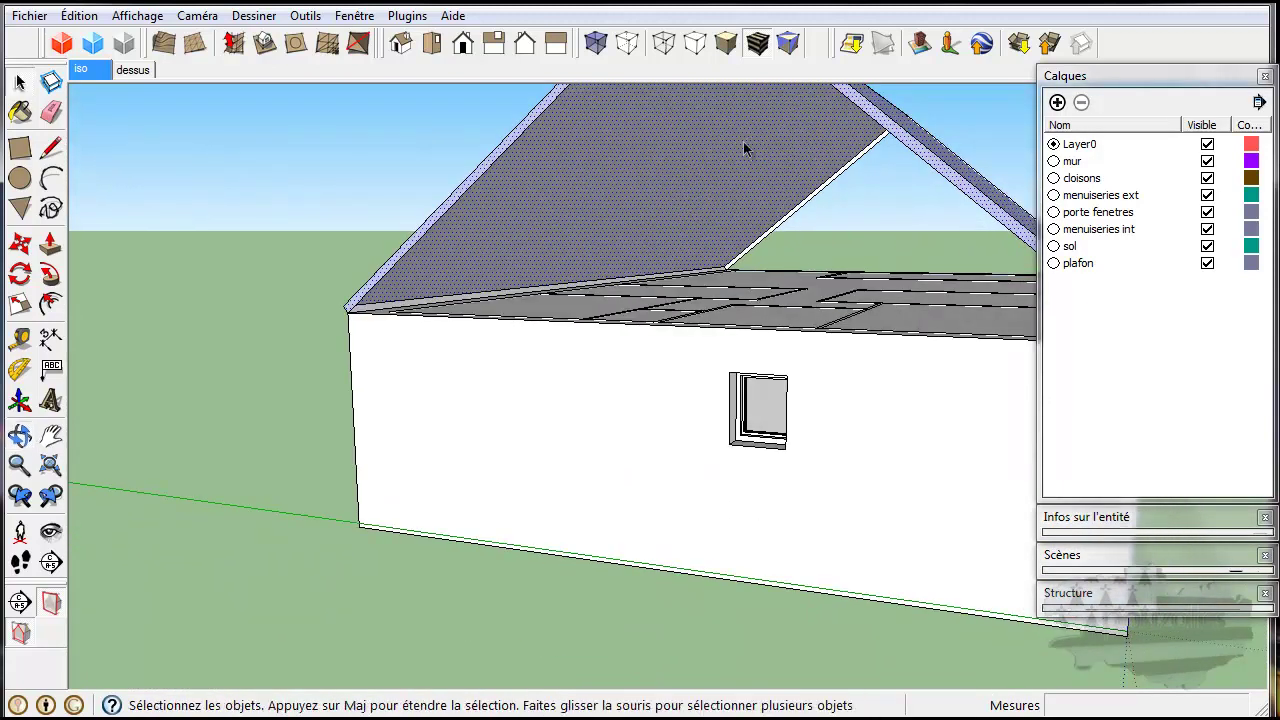
pyautogui.scroll(3, 390, 330)
pyautogui.scroll(1, 376, 330)
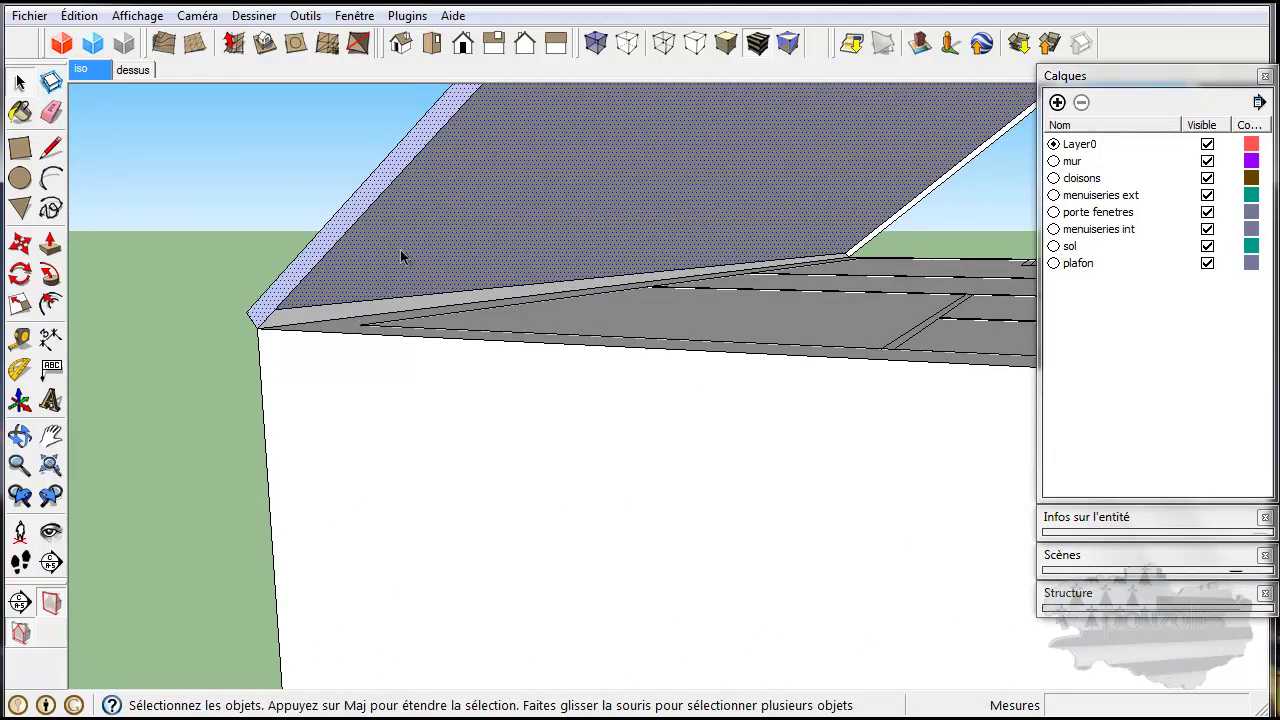
pyautogui.scroll(-6, 468, 323)
pyautogui.moveTo(903, 262); pyautogui.dragTo(566, 427, button='middle')
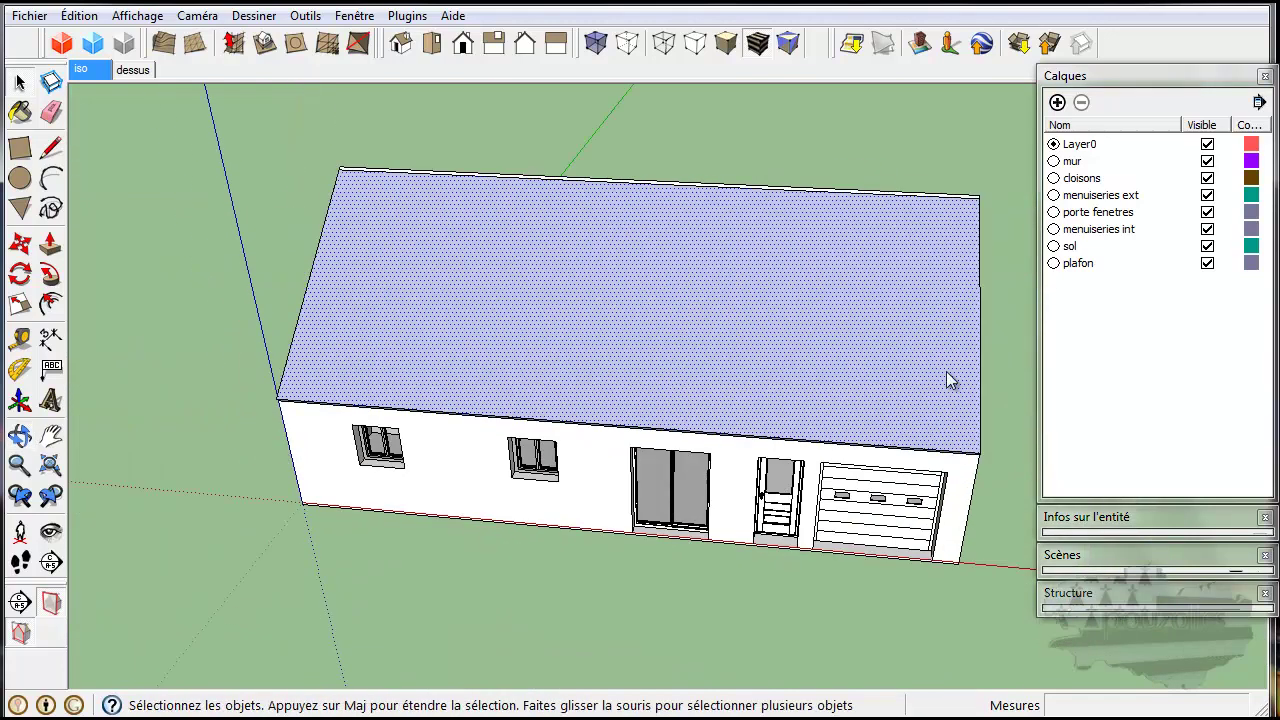
pyautogui.moveTo(1020, 345); pyautogui.dragTo(580, 320, button='middle')
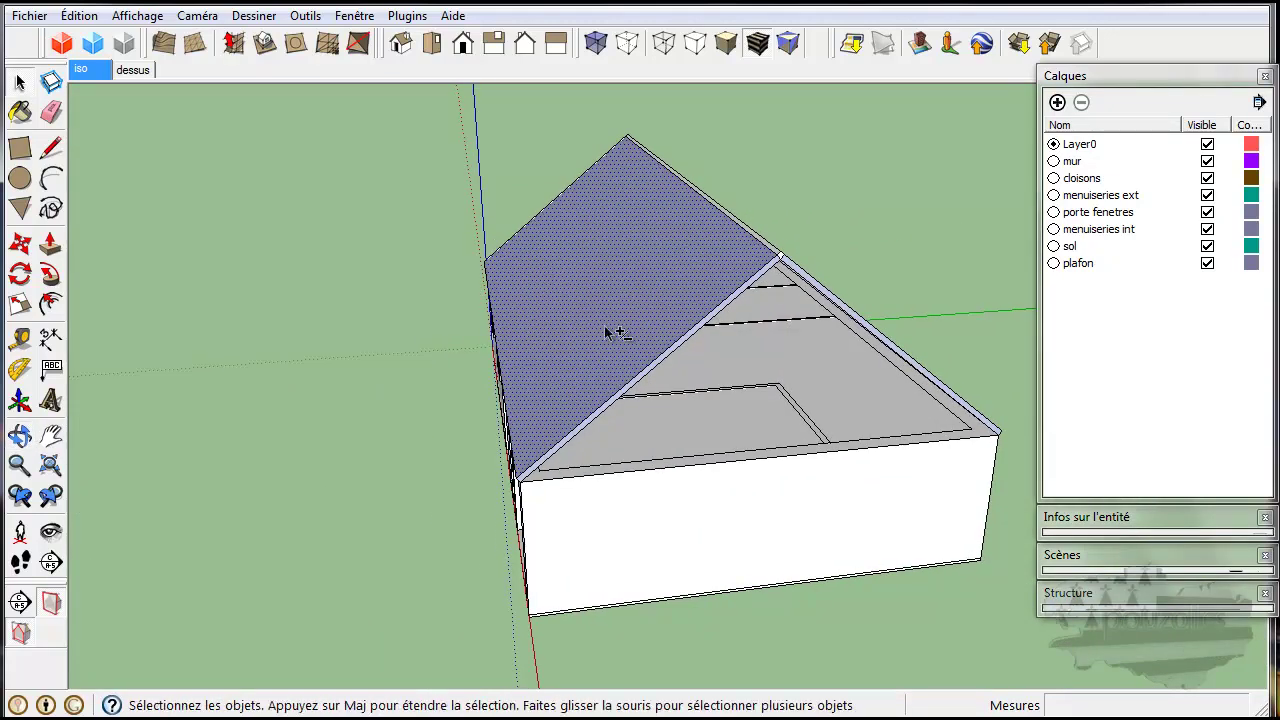
pyautogui.scroll(3, 772, 320)
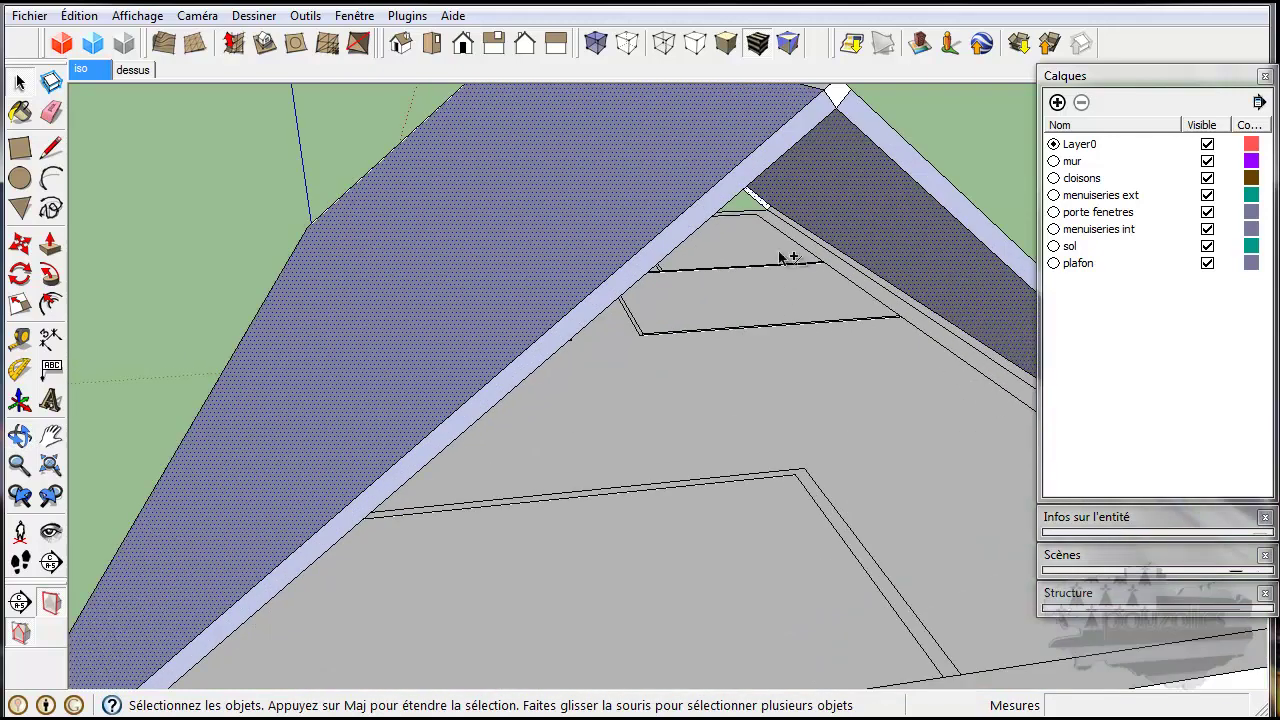
pyautogui.rightClick(868, 130)
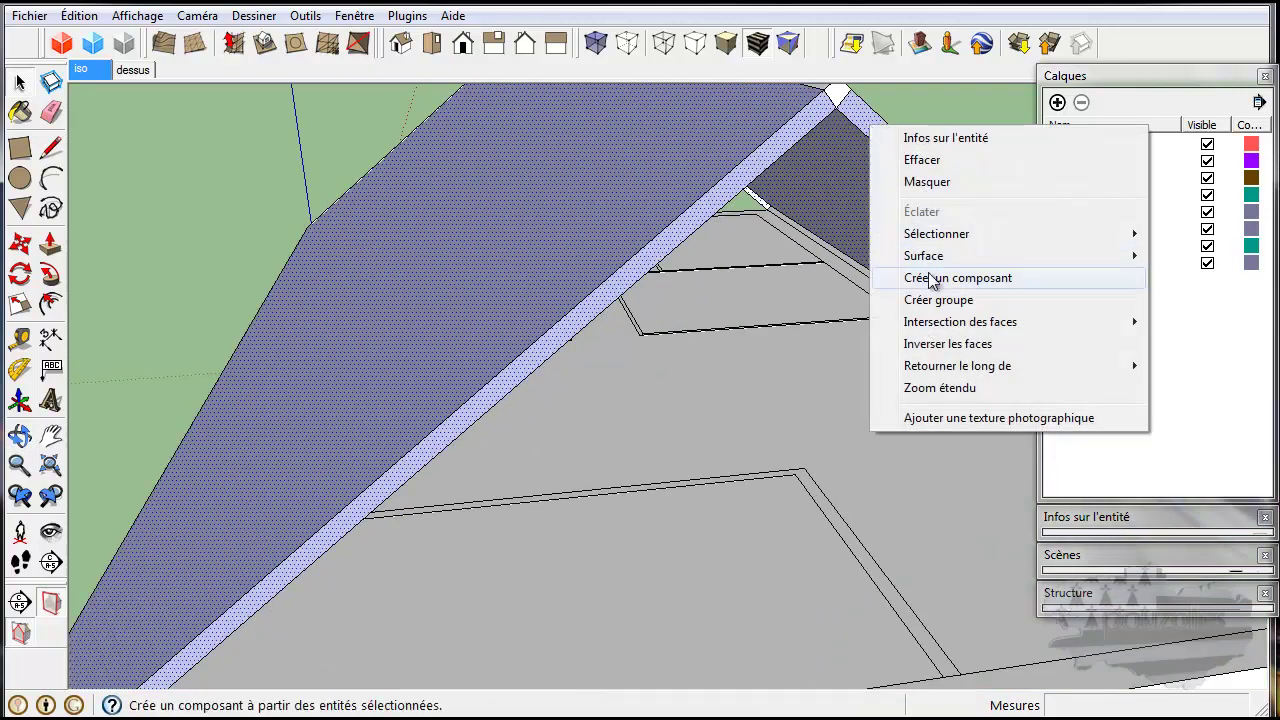
pyautogui.click(929, 342)
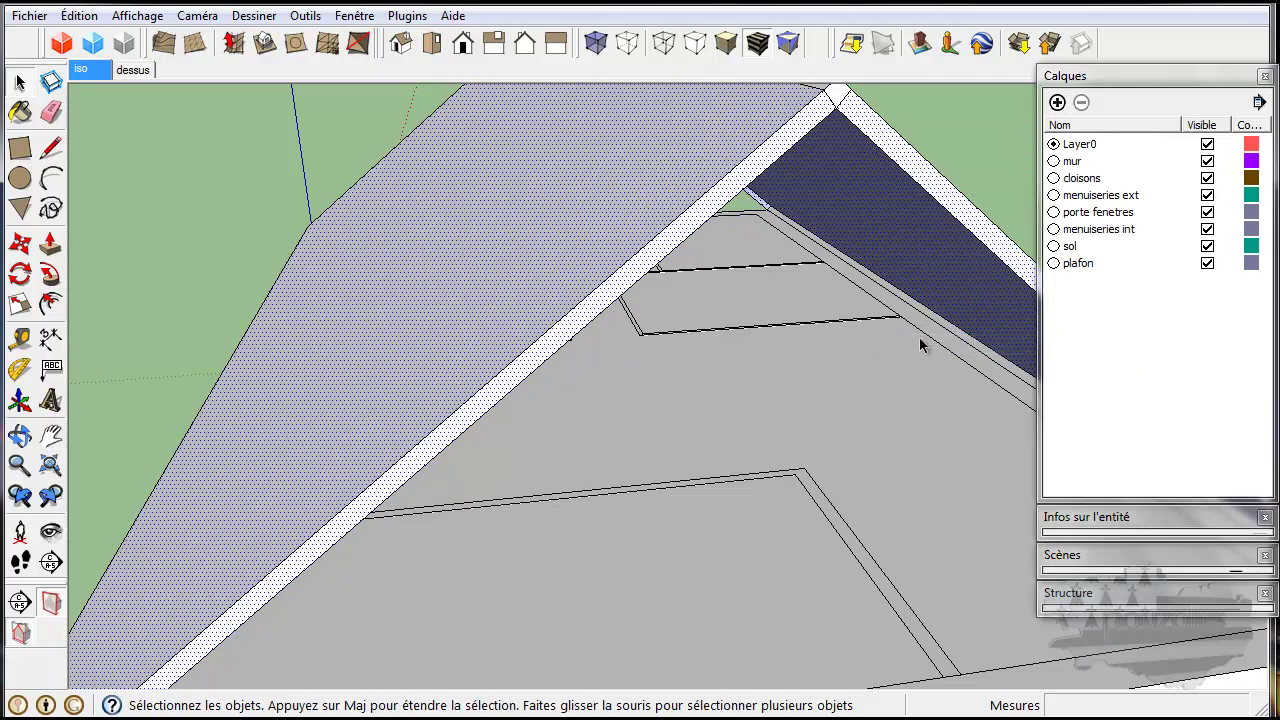
# Erase the leftover seam edges along both sides of the ridge and at the near gable peak
pyautogui.scroll(-3, 840, 335)
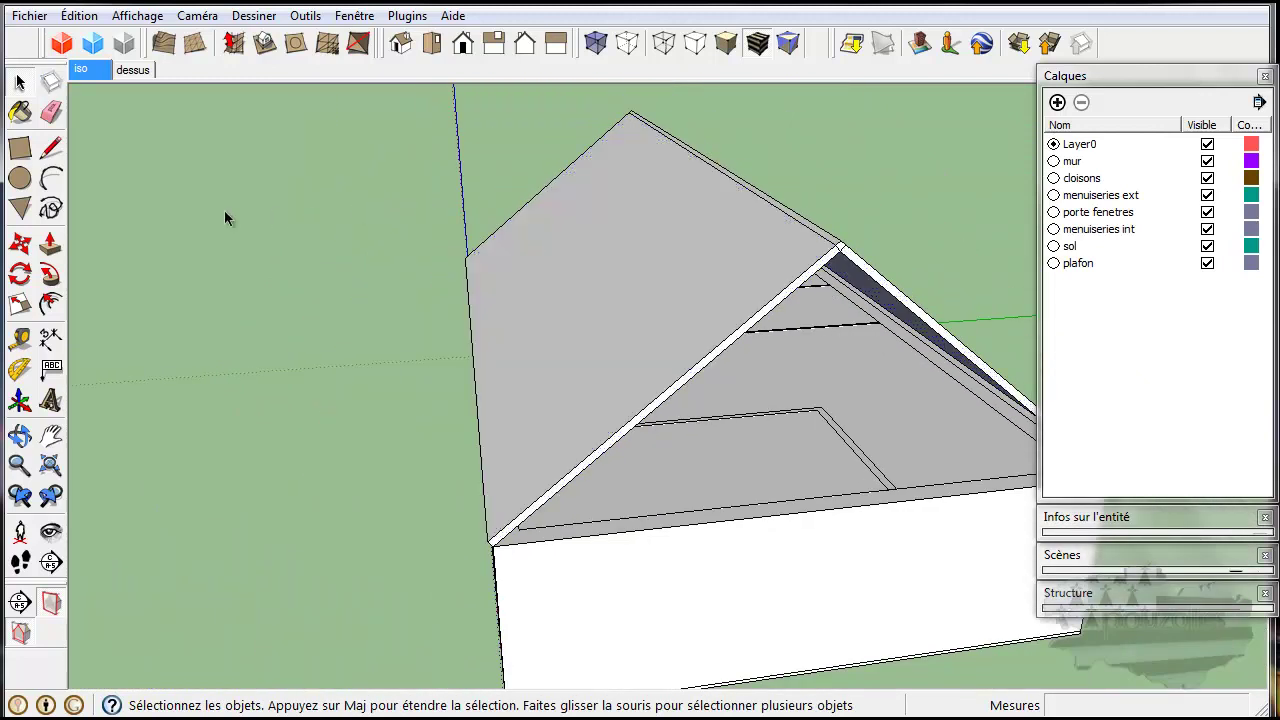
pyautogui.click(52, 113)
pyautogui.scroll(2, 772, 239)
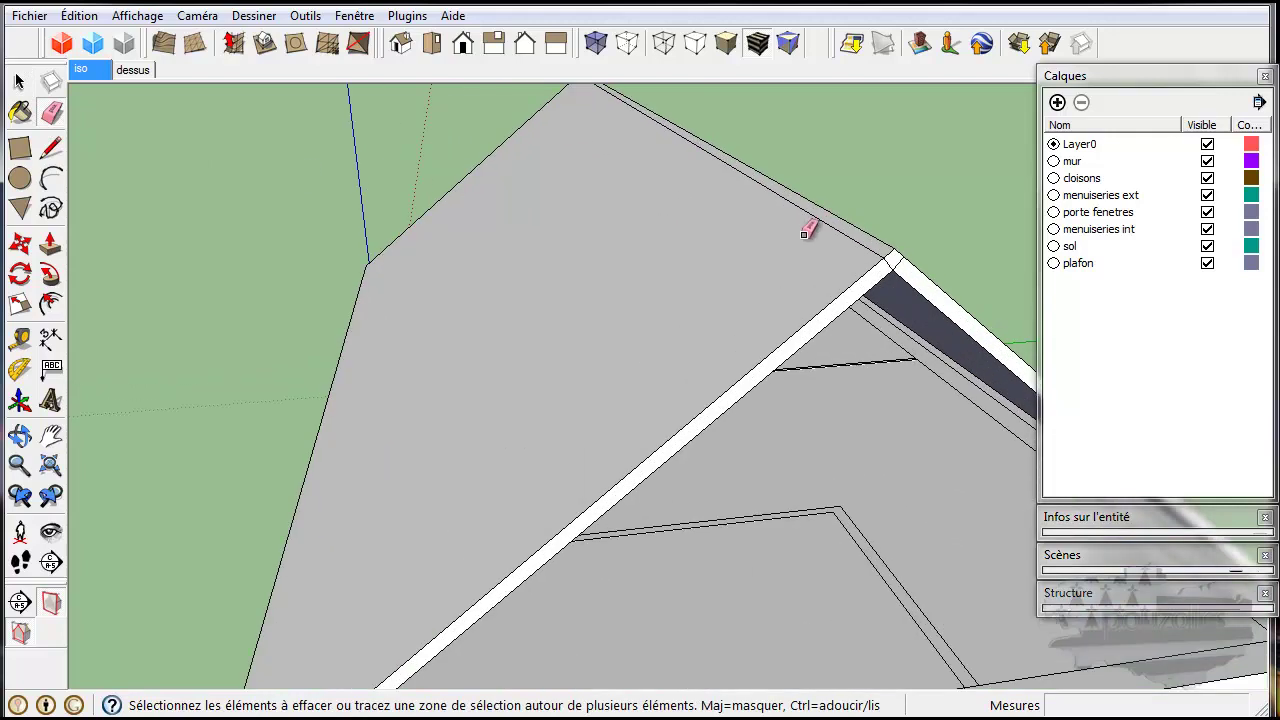
pyautogui.scroll(1, 825, 243)
pyautogui.click(855, 236)
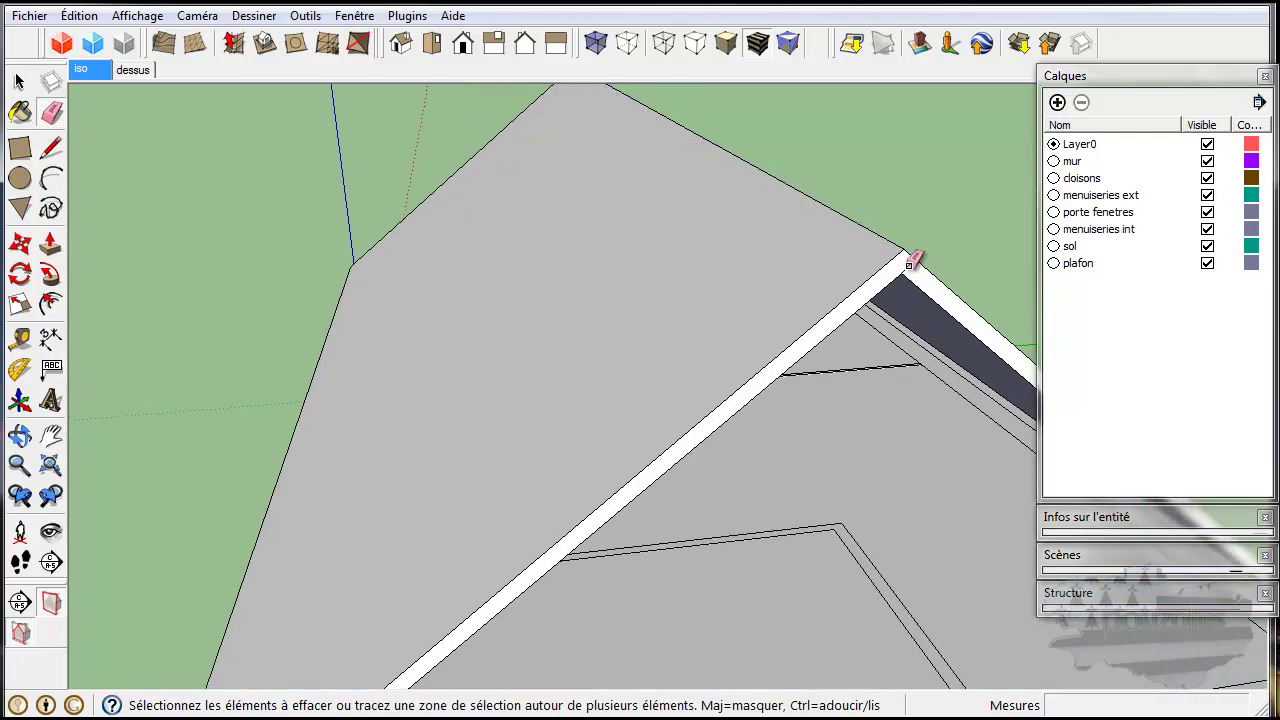
pyautogui.moveTo(943, 251); pyautogui.dragTo(700, 307, button='middle')
pyautogui.click(627, 293)
# Erase the seam lines left at the opposite gable's peak
pyautogui.scroll(-2, 706, 297)
pyautogui.scroll(-2, 706, 294)
pyautogui.moveTo(800, 291)
pyautogui.mouseDown(button='middle')
pyautogui.moveTo(560, 400)
pyautogui.moveTo(727, 346)
pyautogui.moveTo(286, 386)
pyautogui.mouseUp(button='middle')
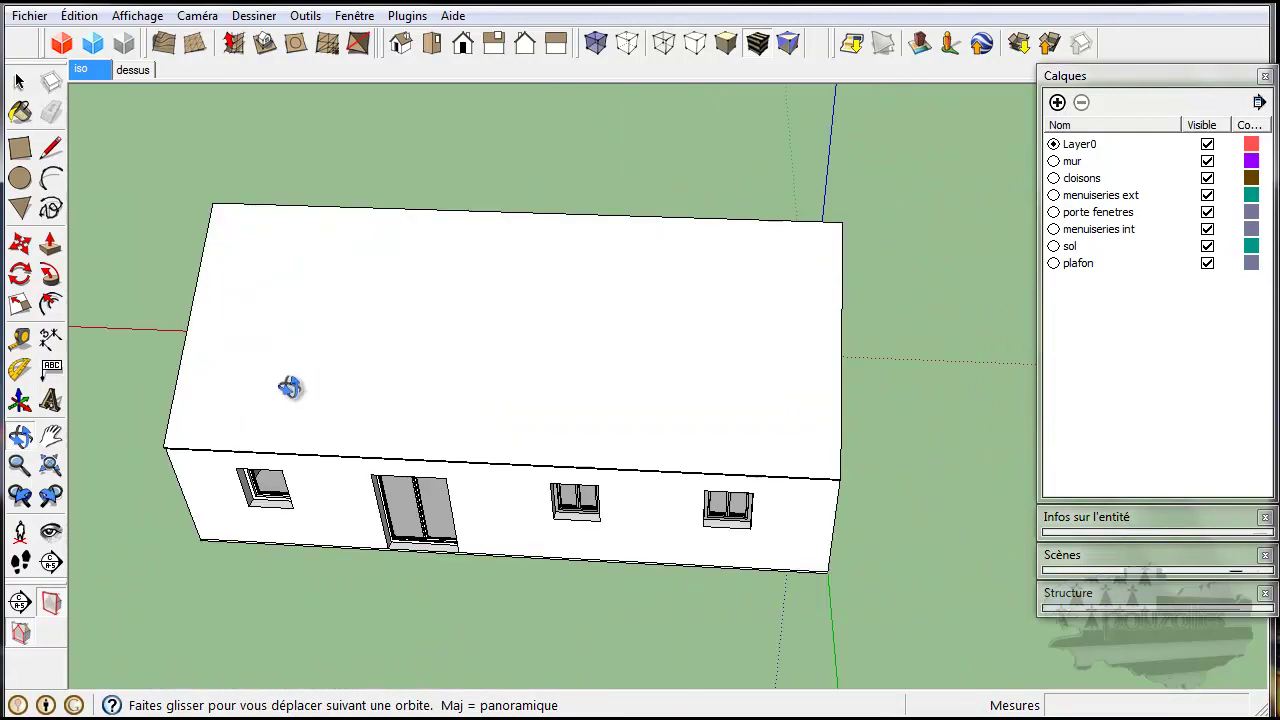
pyautogui.moveTo(889, 383)
pyautogui.mouseDown(button='middle')
pyautogui.moveTo(603, 391)
pyautogui.moveTo(490, 302)
pyautogui.mouseUp(button='middle')
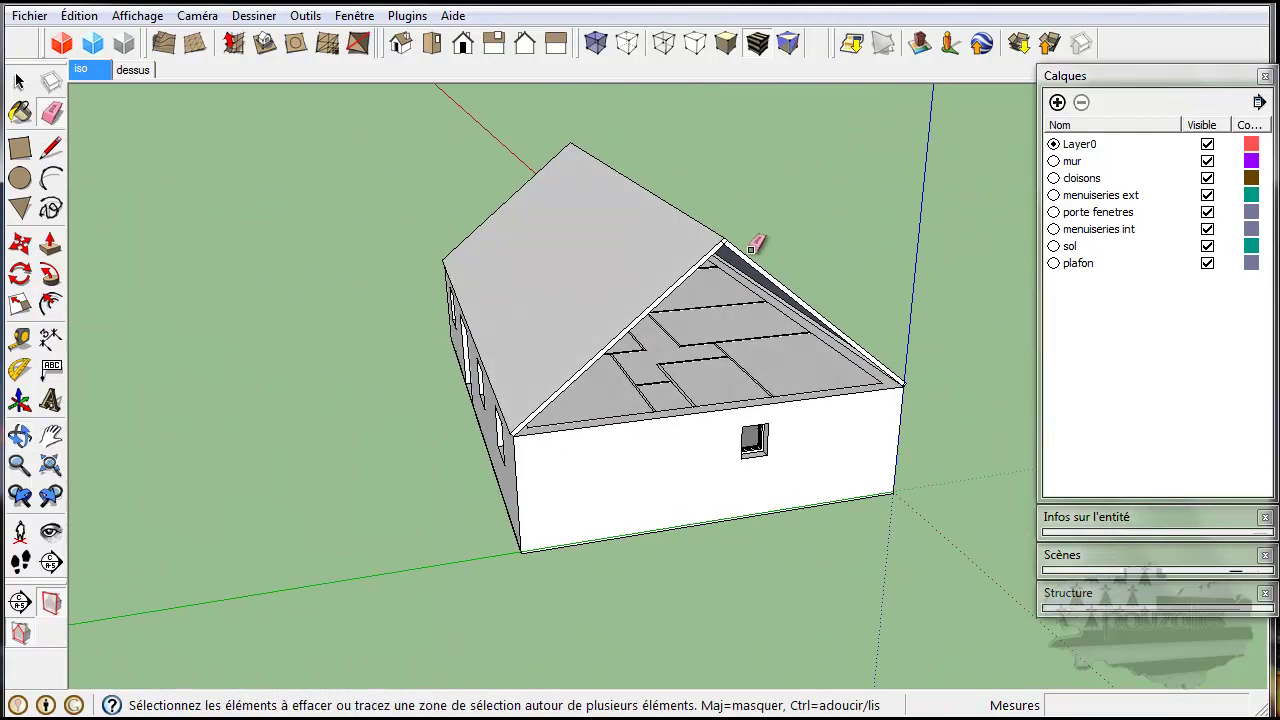
pyautogui.scroll(5, 754, 255)
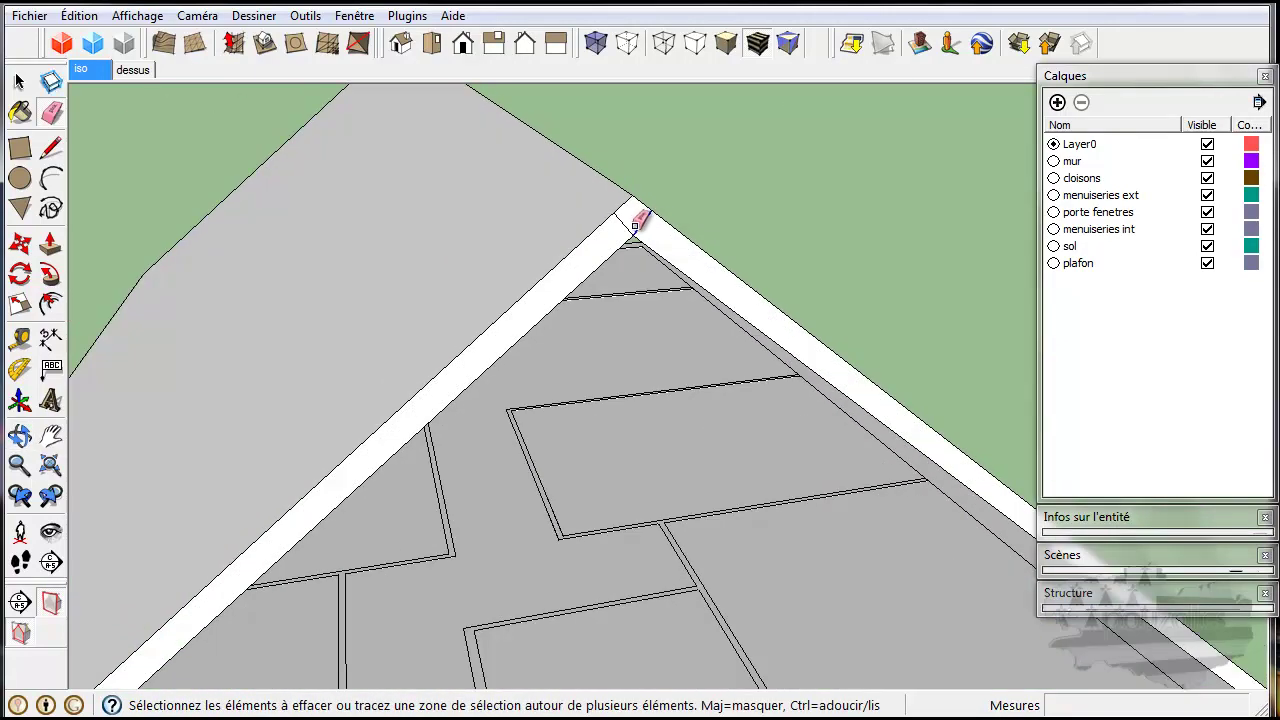
pyautogui.scroll(-5, 626, 228)
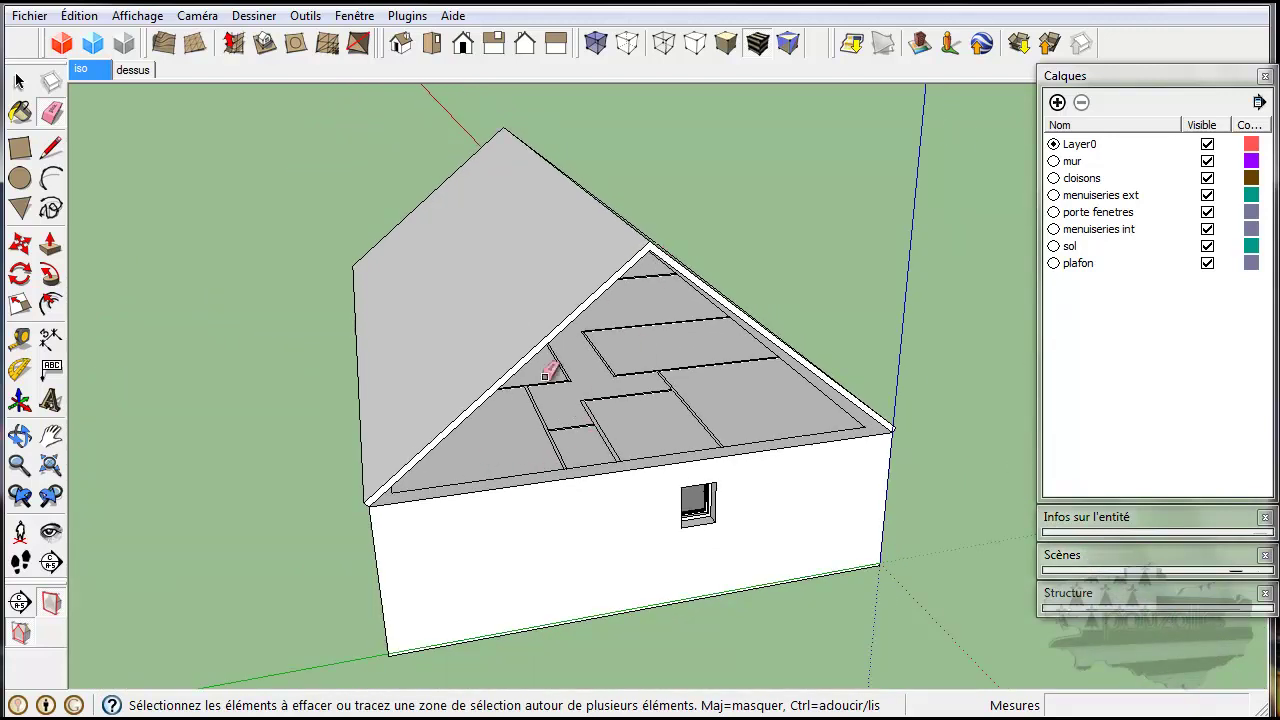
# Close the gable triangle above the wall with the small window by drawing an 8.60 m line between its two eaves corners
pyautogui.click(21, 85)
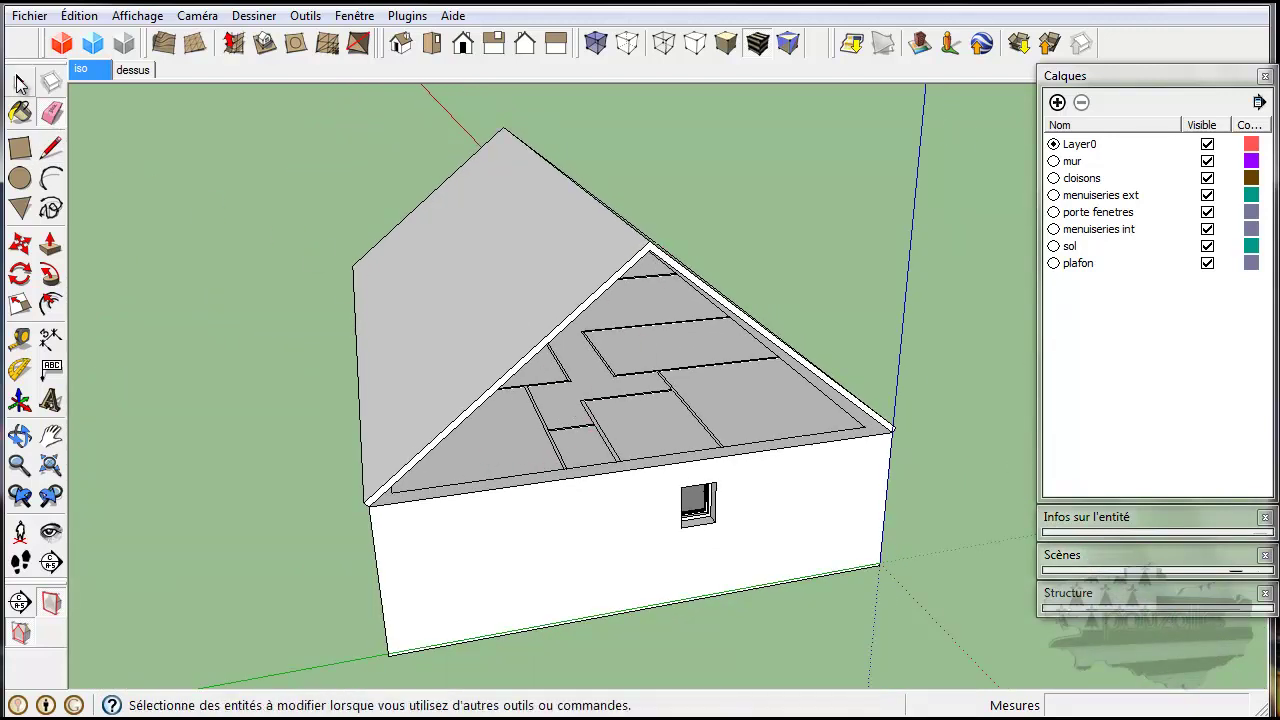
pyautogui.click(51, 148)
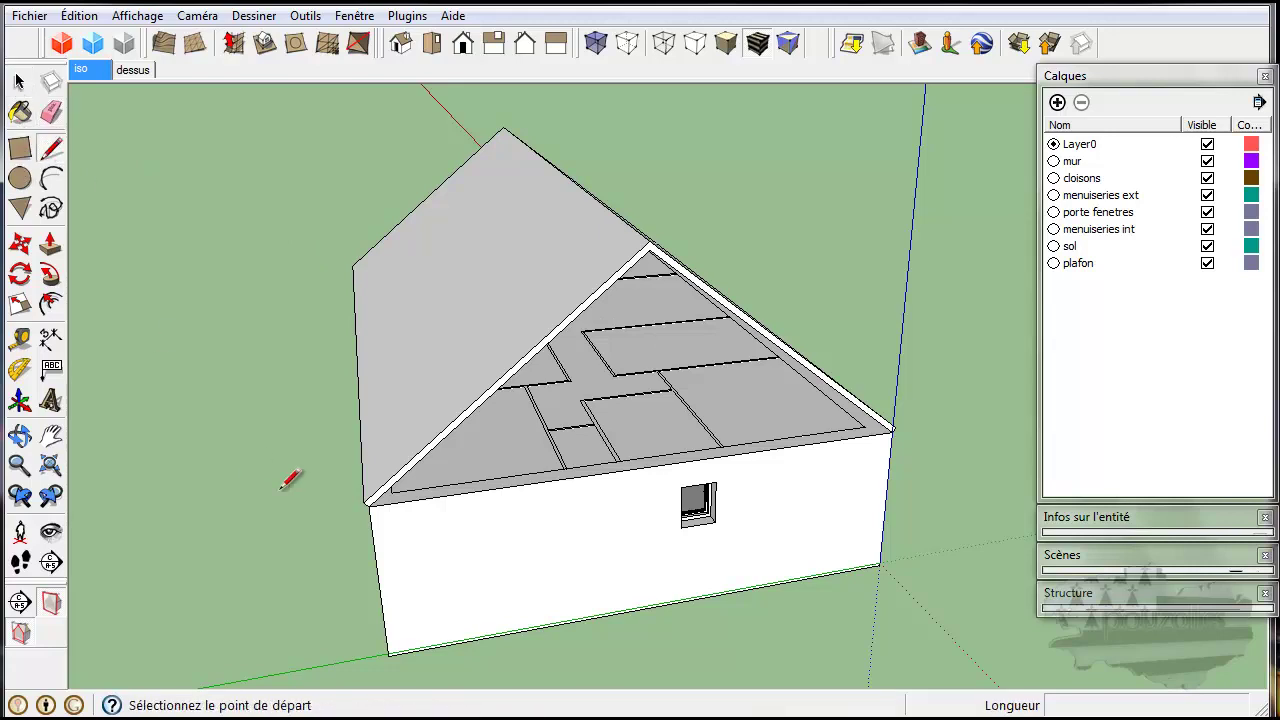
pyautogui.click(367, 507)
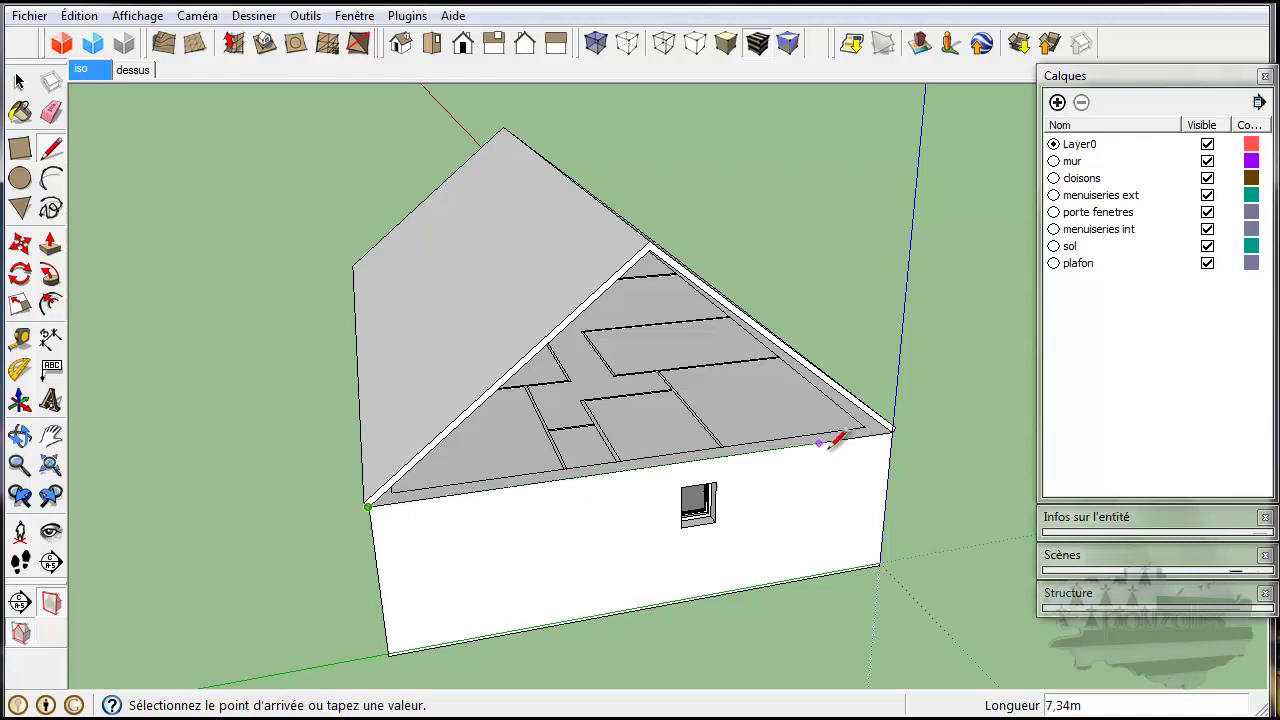
pyautogui.click(890, 430)
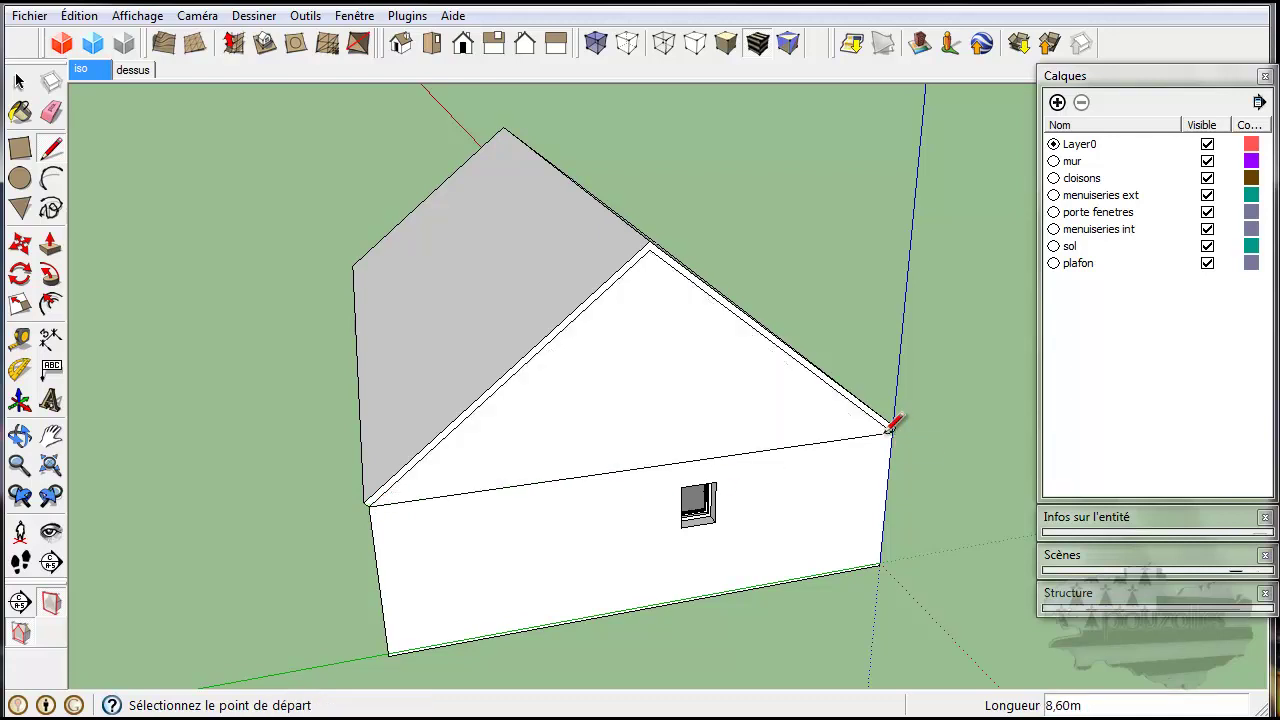
# Try to close the opposite gable with a line from one eaves corner up to the inner ridge corner
pyautogui.moveTo(348, 280); pyautogui.dragTo(729, 323, button='middle')
pyautogui.moveTo(170, 329); pyautogui.dragTo(794, 271, button='middle')
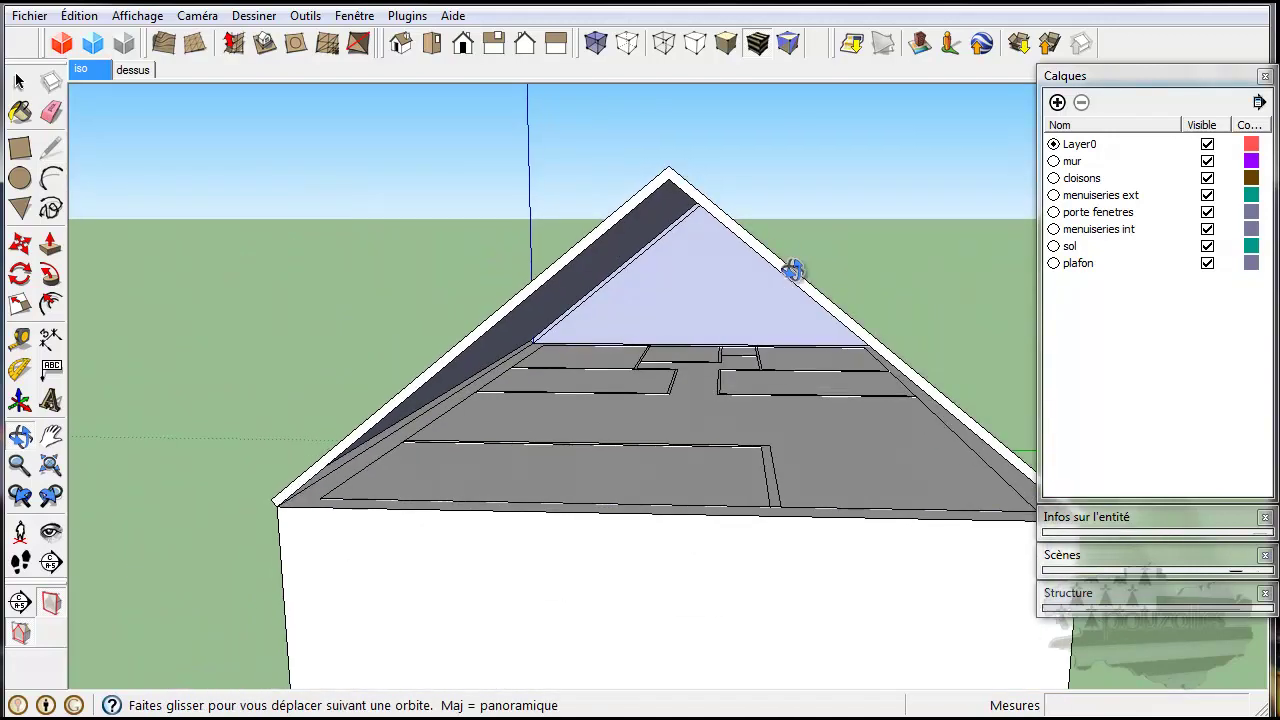
pyautogui.click(278, 503)
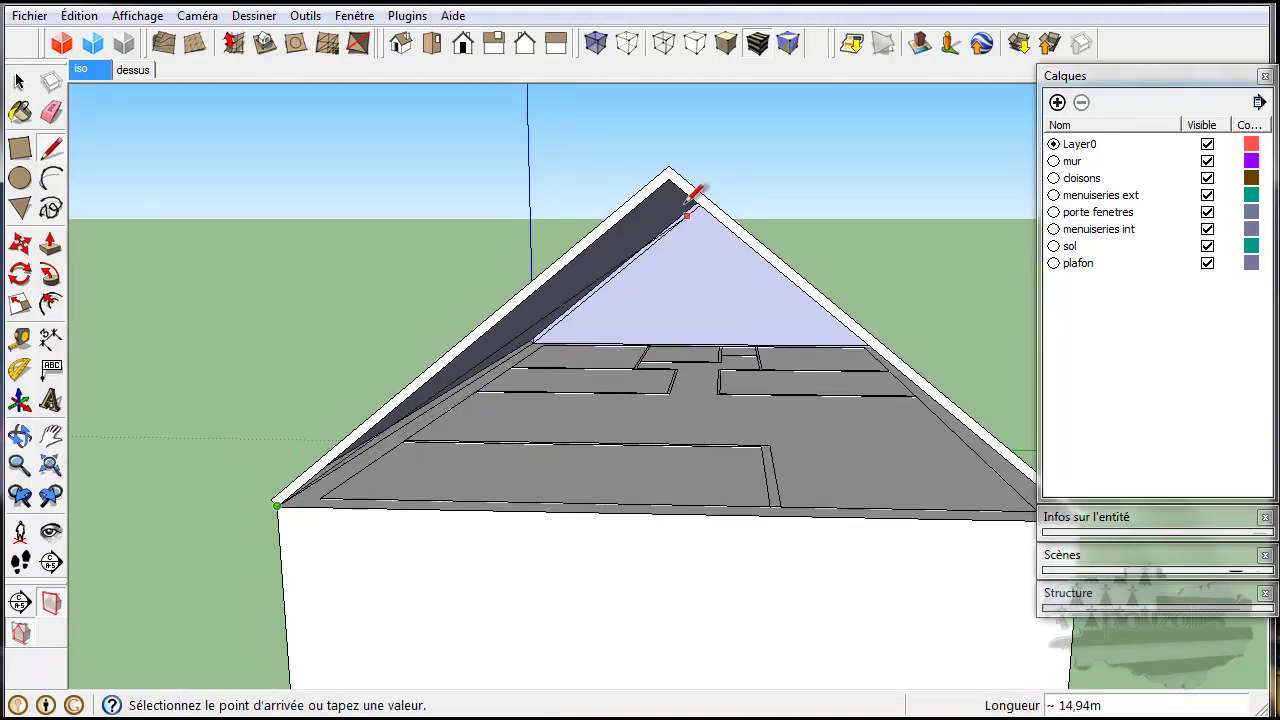
pyautogui.click(670, 173)
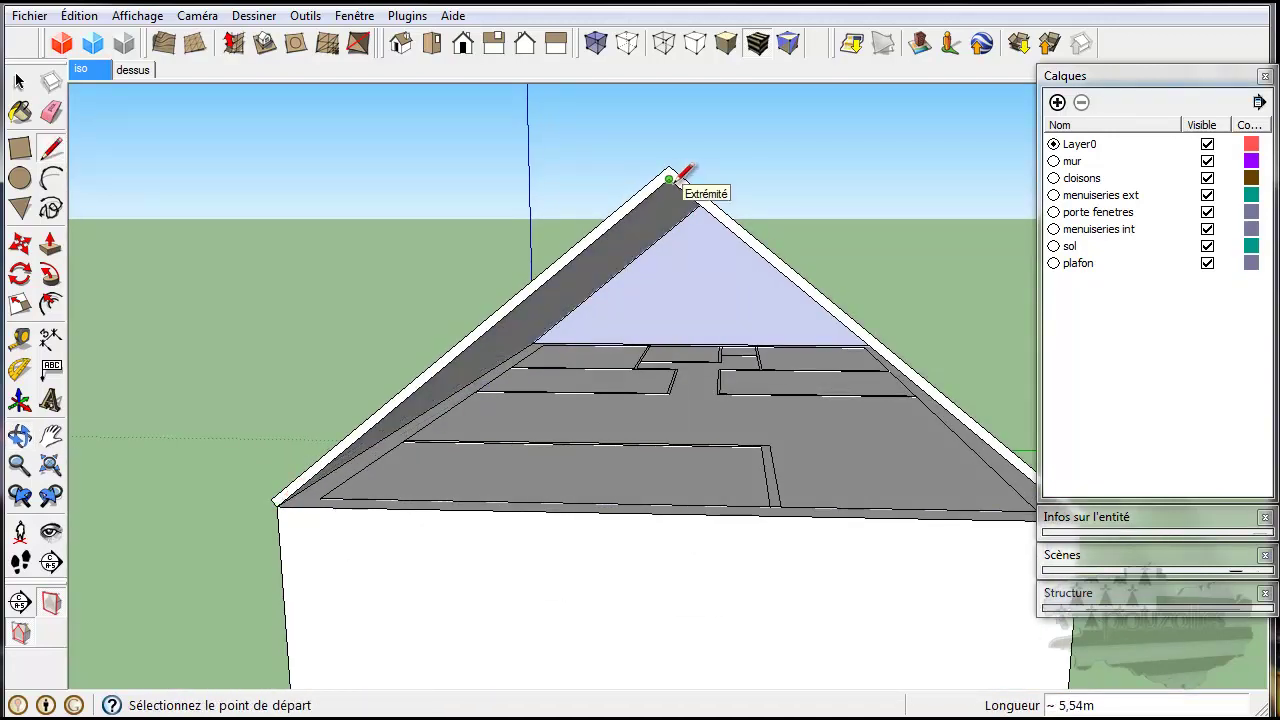
pyautogui.moveTo(452, 390); pyautogui.dragTo(494, 374, button='middle')
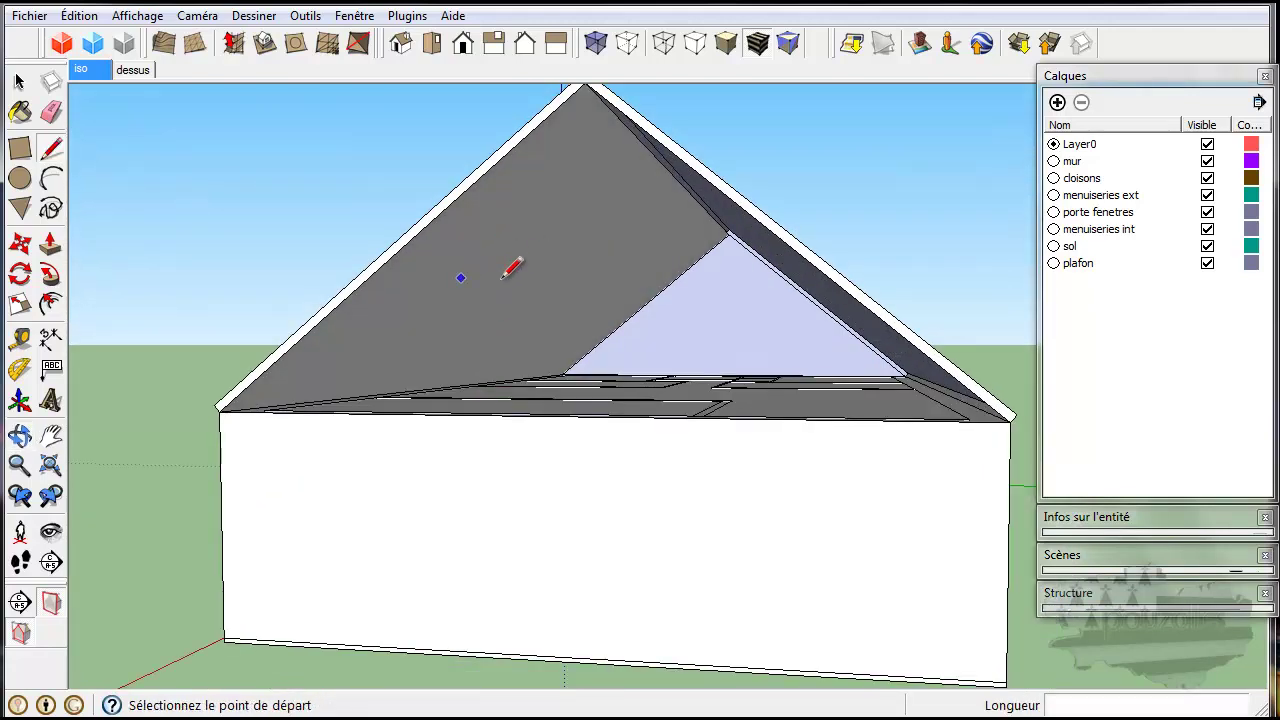
# Close the opposite gable triangle by drawing an 8.60 m line between its two eaves corners along the wall top
pyautogui.moveTo(494, 314)
pyautogui.mouseDown(button='middle')
pyautogui.moveTo(580, 337)
pyautogui.moveTo(494, 322)
pyautogui.mouseUp(button='middle')
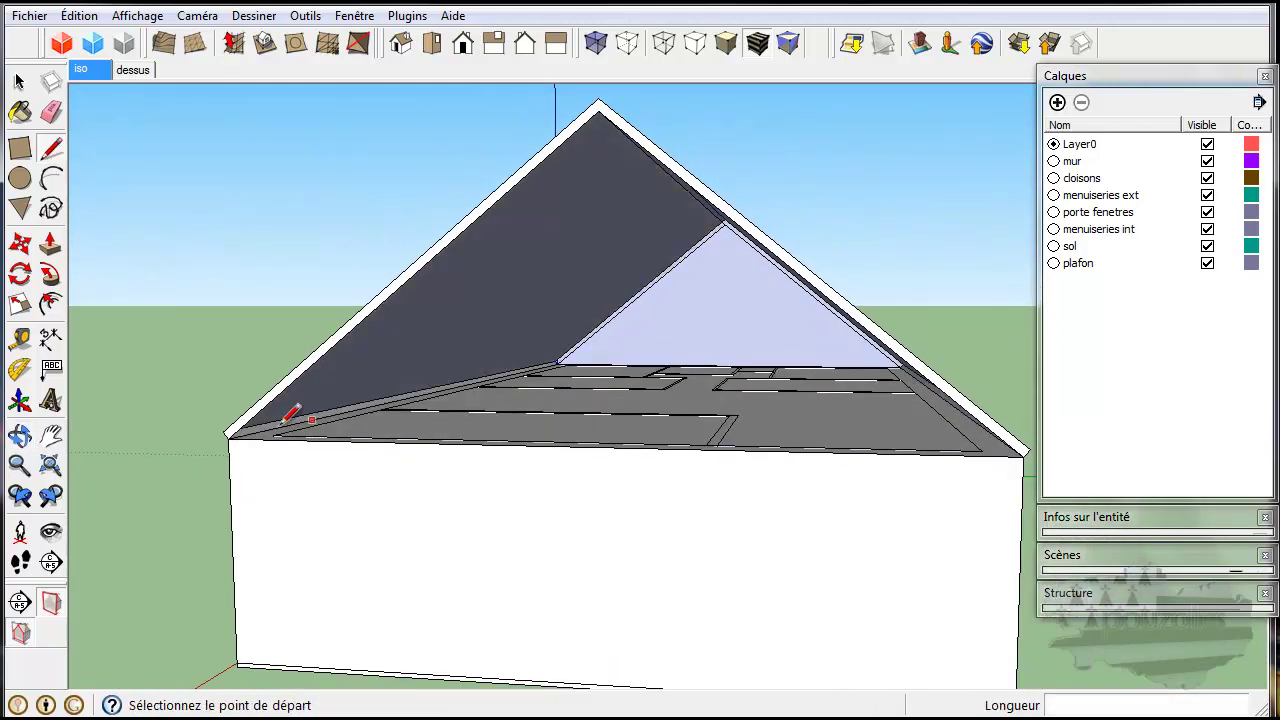
pyautogui.click(228, 437)
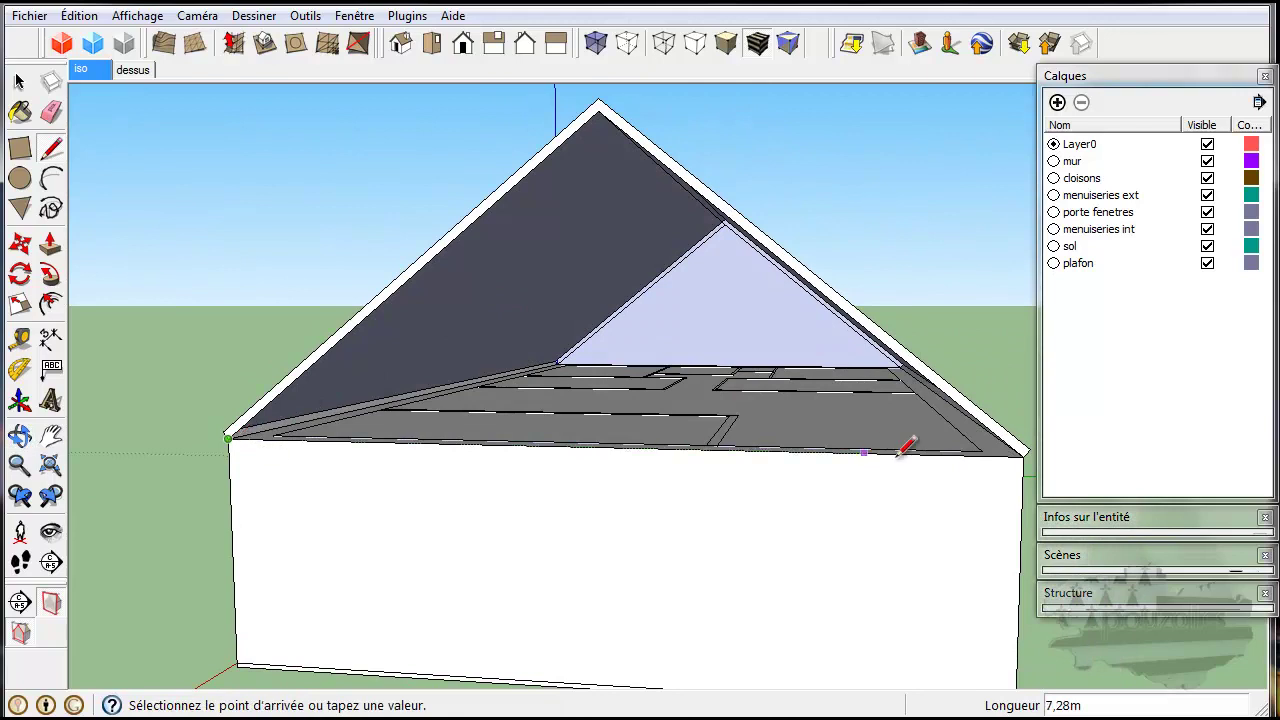
pyautogui.click(1022, 455)
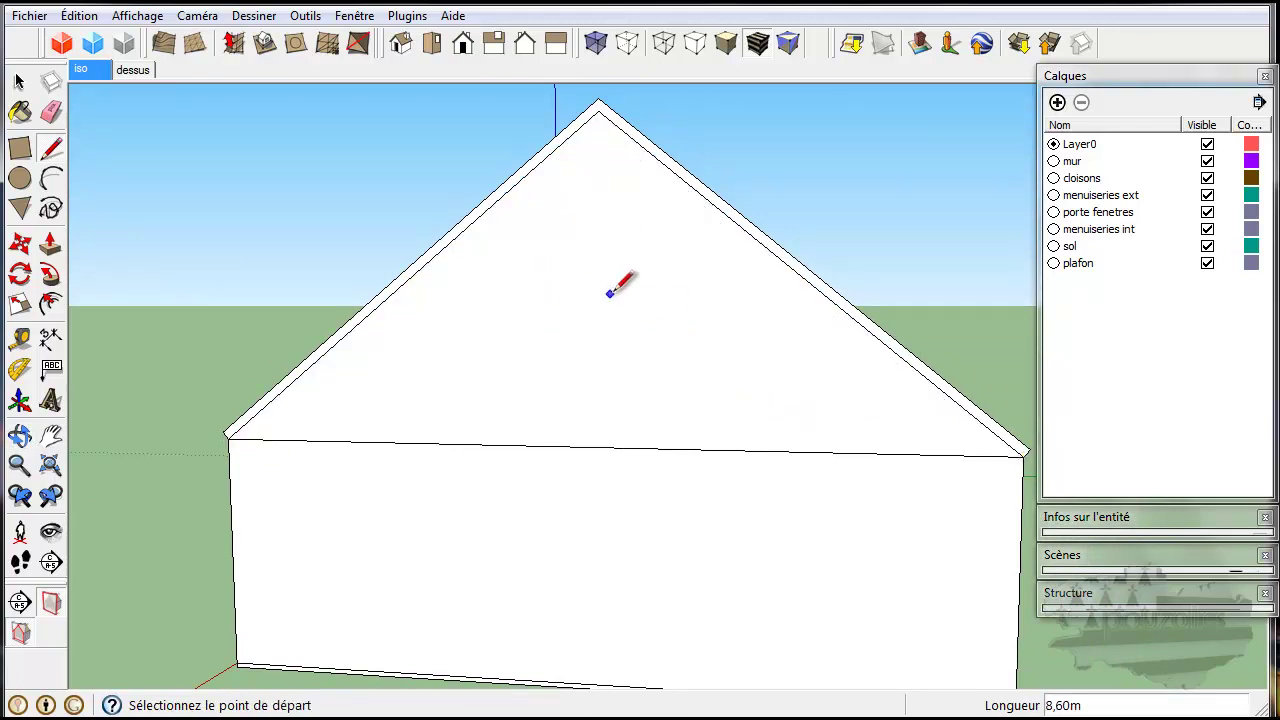
# Reverse the back-facing strips of the roof edge along the eaves of both long facades
pyautogui.scroll(-3, 623, 285)
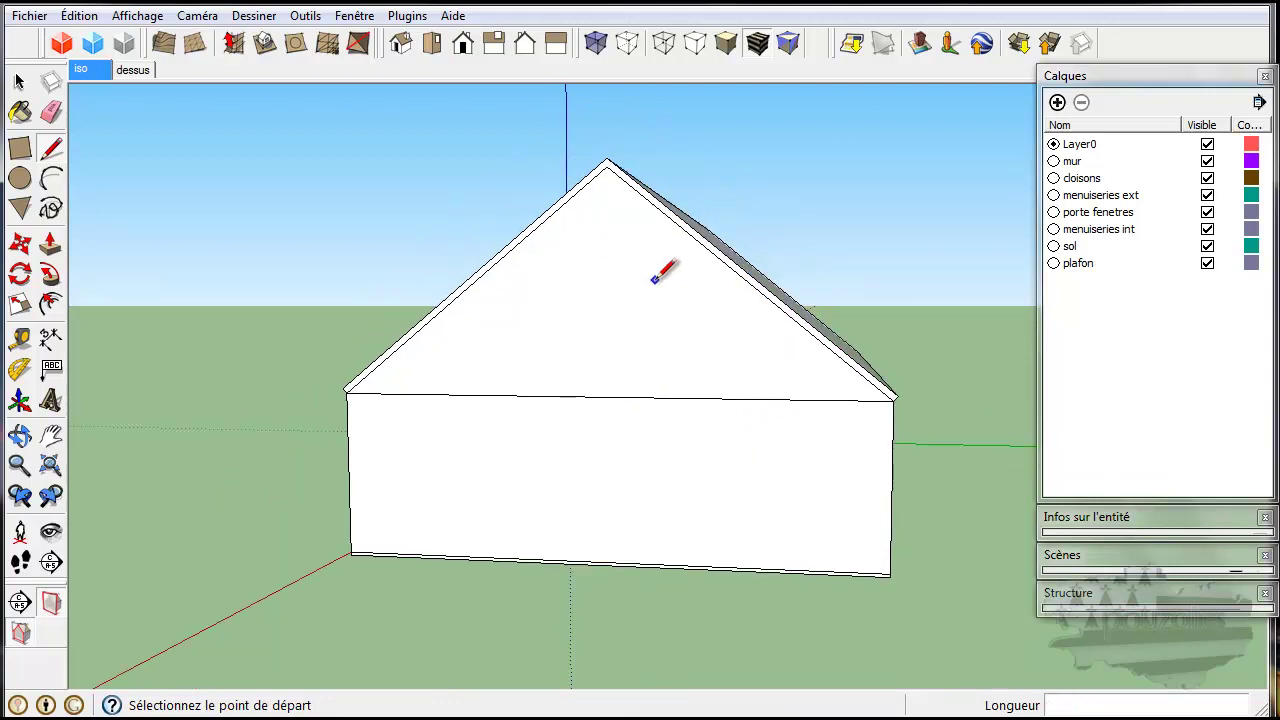
pyautogui.moveTo(719, 256)
pyautogui.mouseDown(button='middle')
pyautogui.moveTo(623, 357)
pyautogui.moveTo(474, 423)
pyautogui.moveTo(346, 357)
pyautogui.moveTo(349, 325)
pyautogui.moveTo(697, 294)
pyautogui.moveTo(711, 271)
pyautogui.mouseUp(button='middle')
pyautogui.scroll(4, 877, 405)
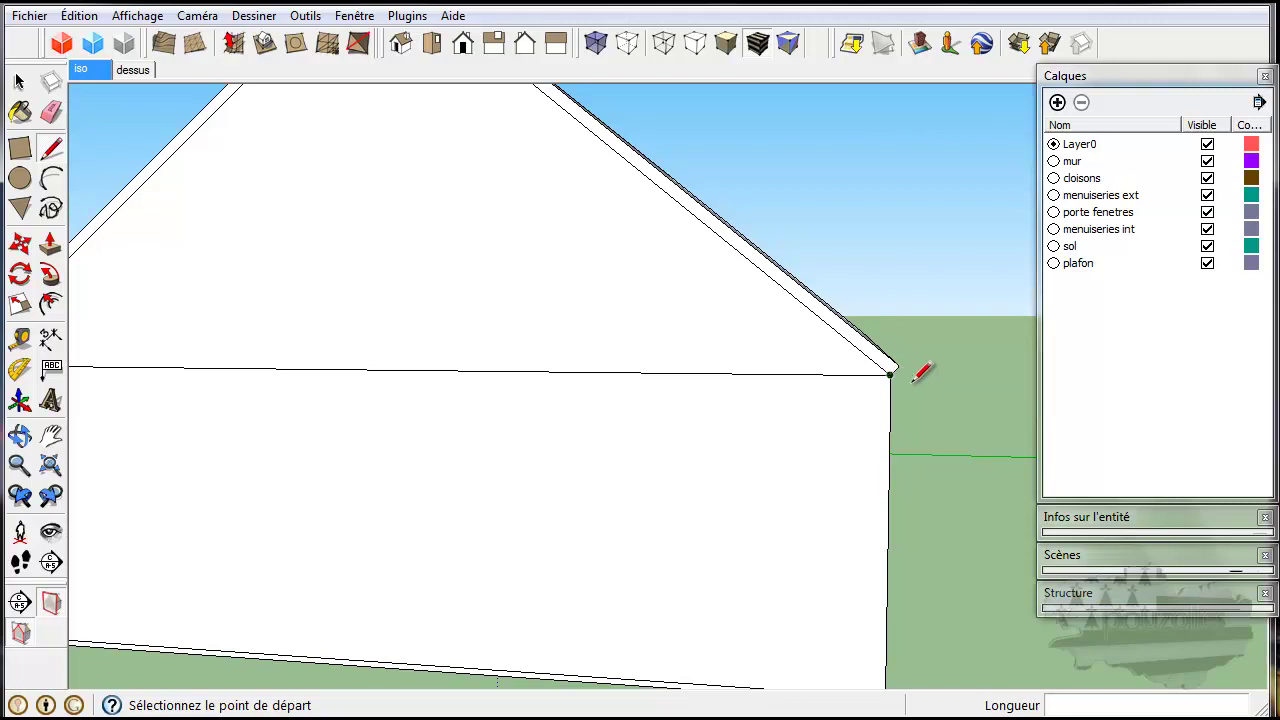
pyautogui.moveTo(914, 406)
pyautogui.mouseDown(button='middle')
pyautogui.moveTo(694, 463)
pyautogui.moveTo(531, 440)
pyautogui.moveTo(398, 363)
pyautogui.mouseUp(button='middle')
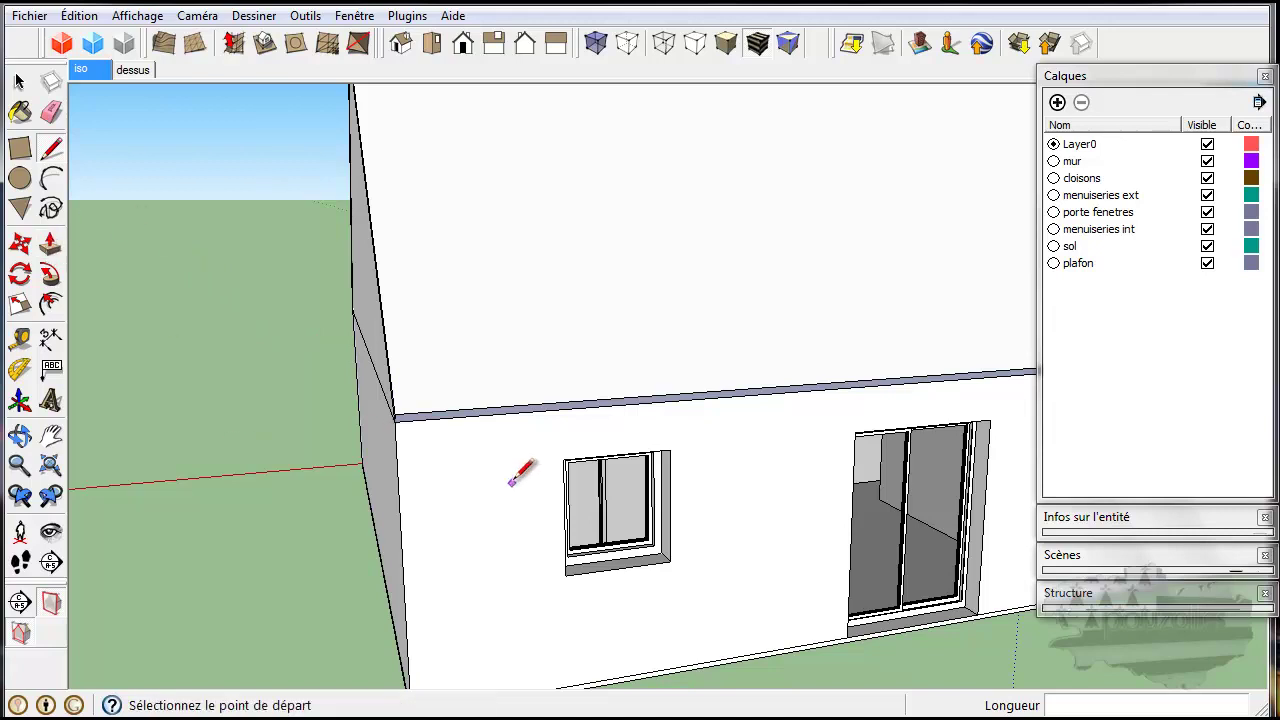
pyautogui.scroll(2, 518, 474)
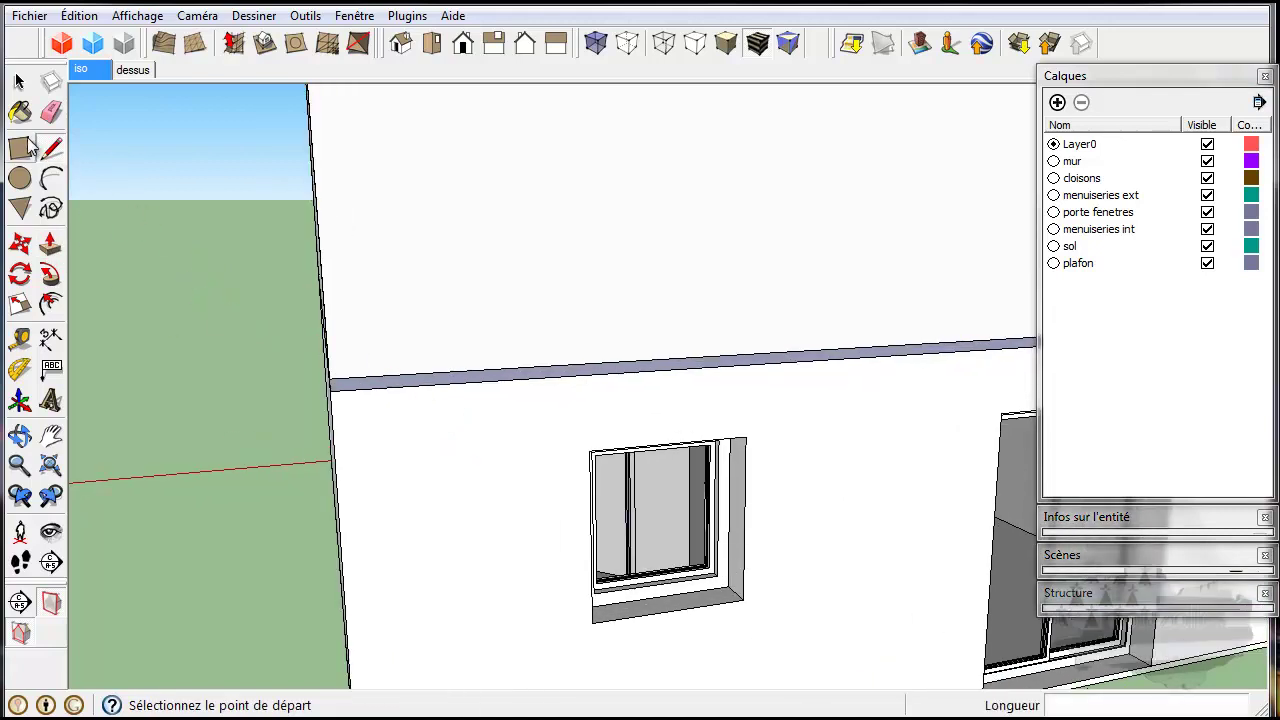
pyautogui.click(19, 82)
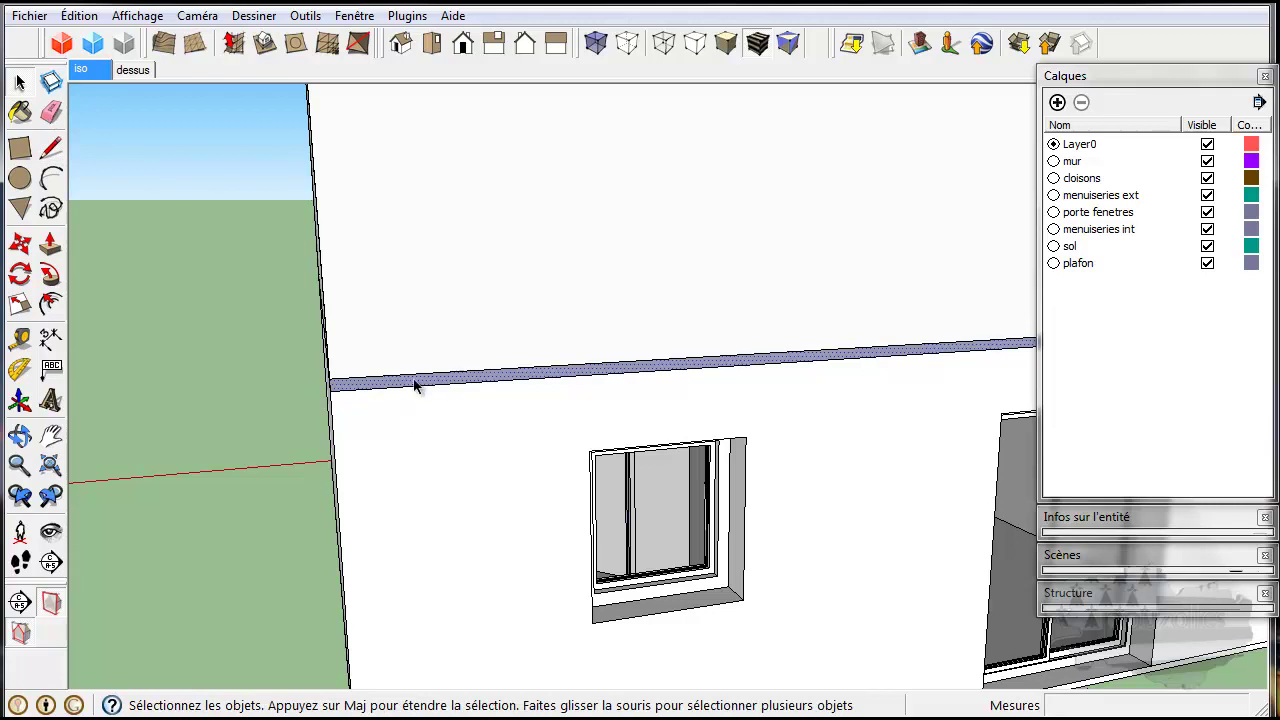
pyautogui.scroll(-5, 377, 423)
pyautogui.moveTo(377, 423); pyautogui.dragTo(731, 309, button='middle')
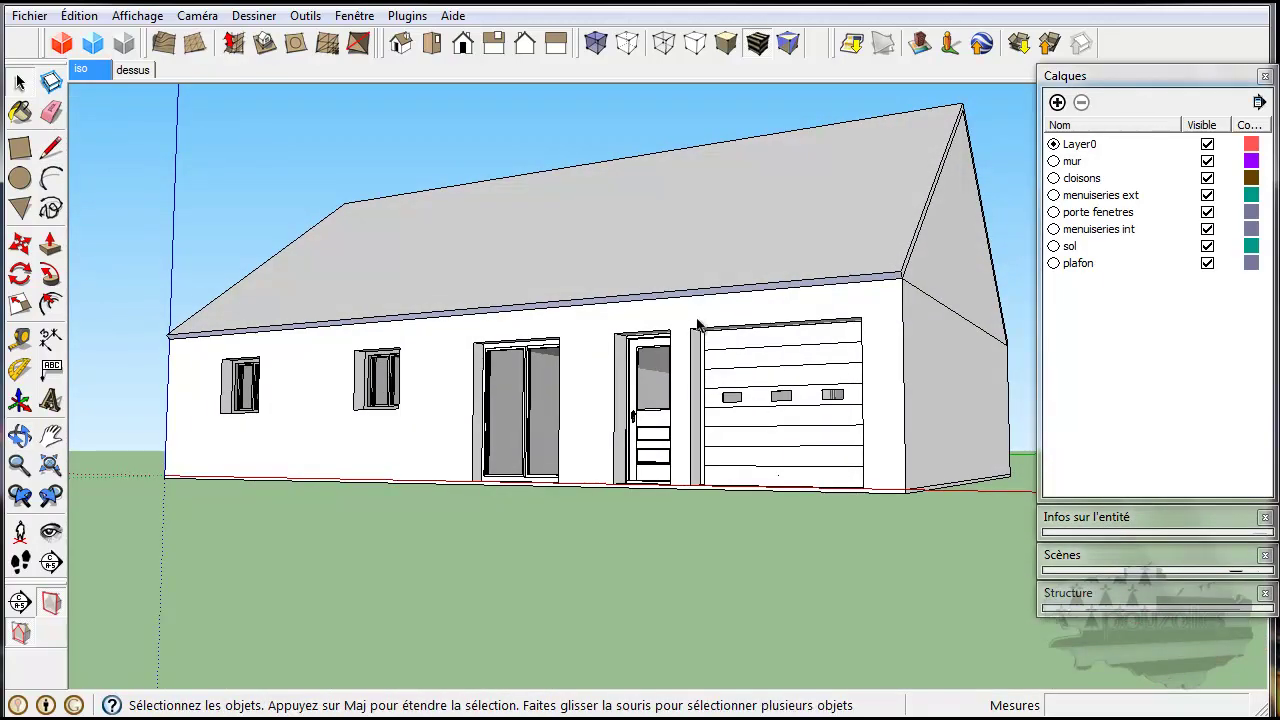
pyautogui.scroll(2, 684, 323)
pyautogui.scroll(4, 684, 323)
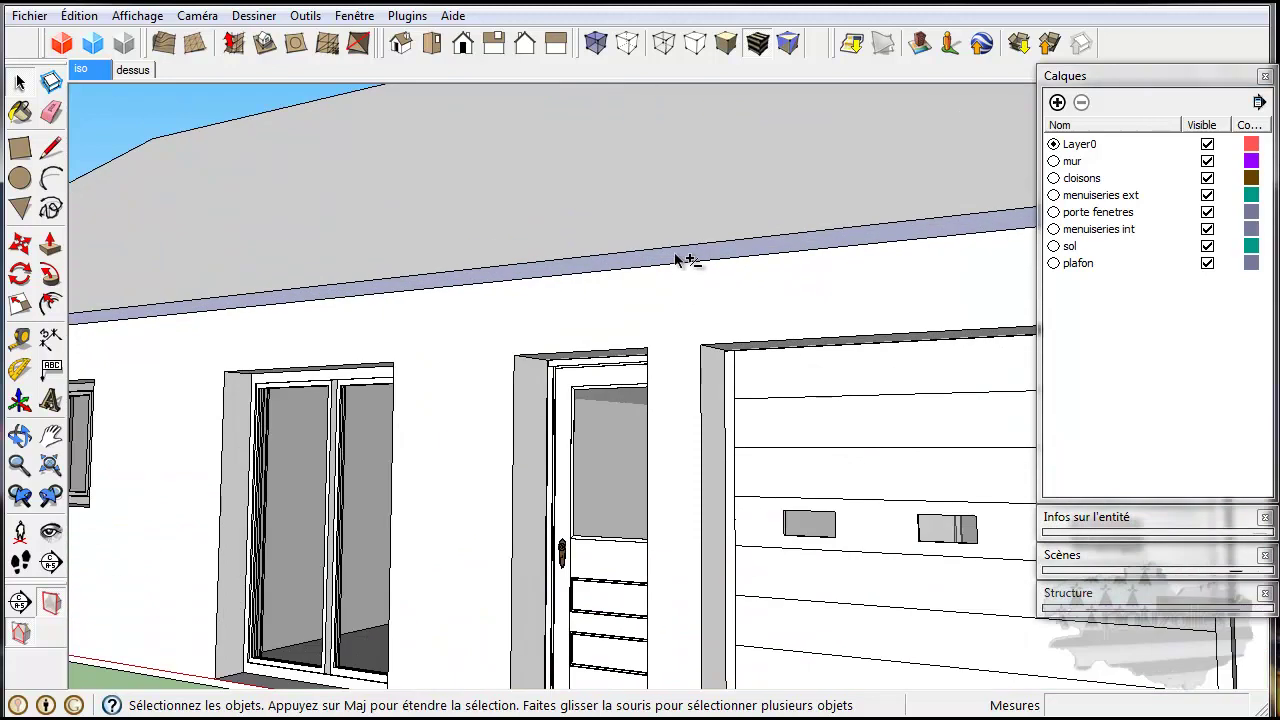
pyautogui.rightClick(678, 261)
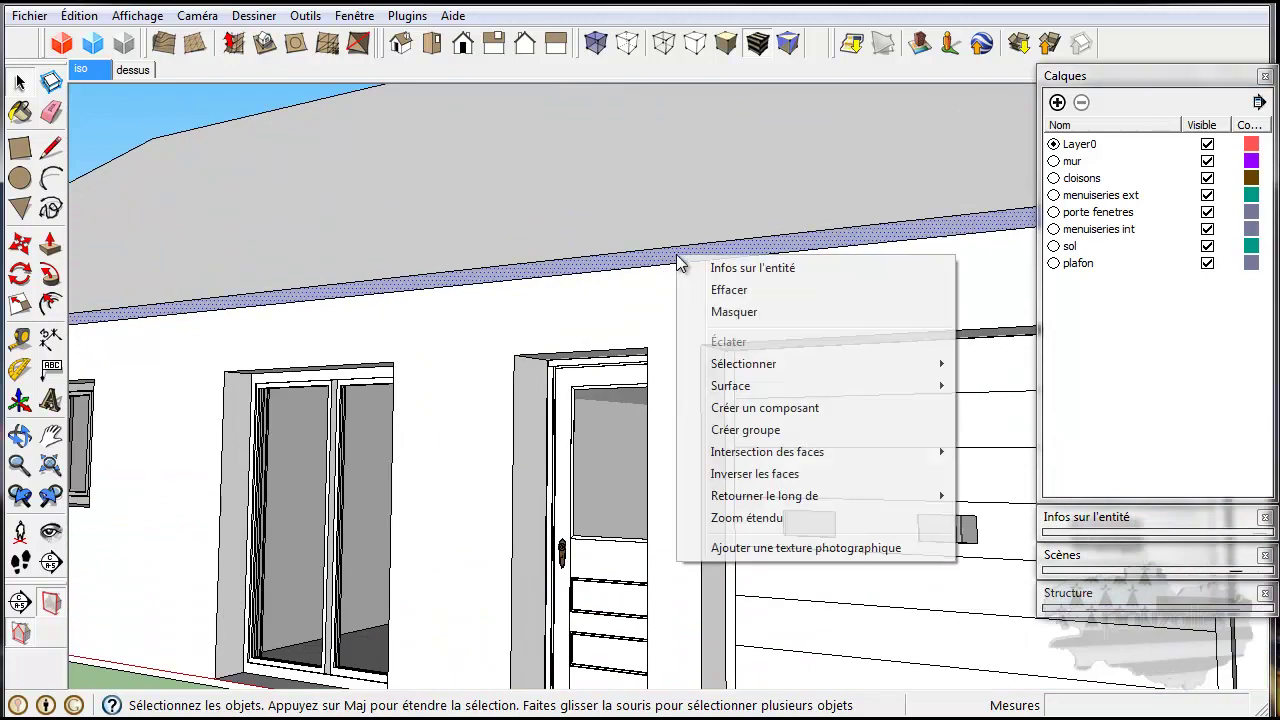
pyautogui.click(745, 476)
pyautogui.scroll(-6, 748, 480)
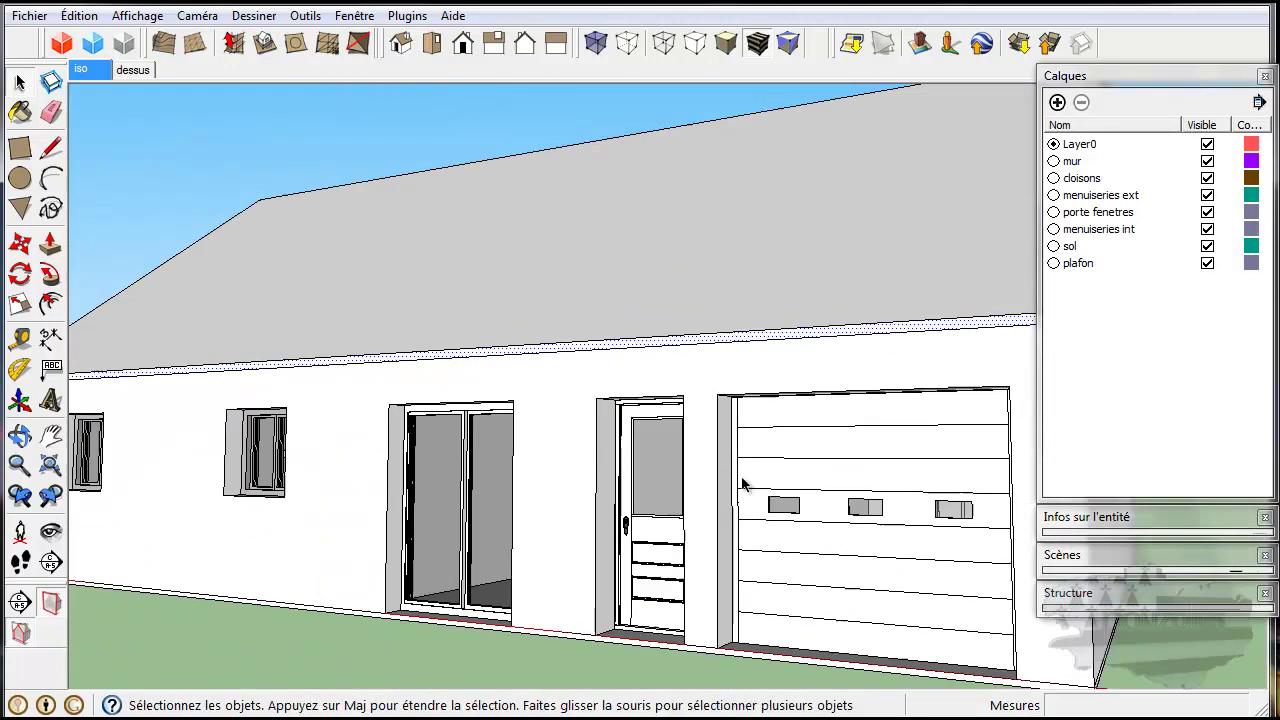
# Try to extend the eaves face above the garage facade with Push/Pull, and undo the extrusion
pyautogui.moveTo(748, 486); pyautogui.dragTo(506, 509, button='middle')
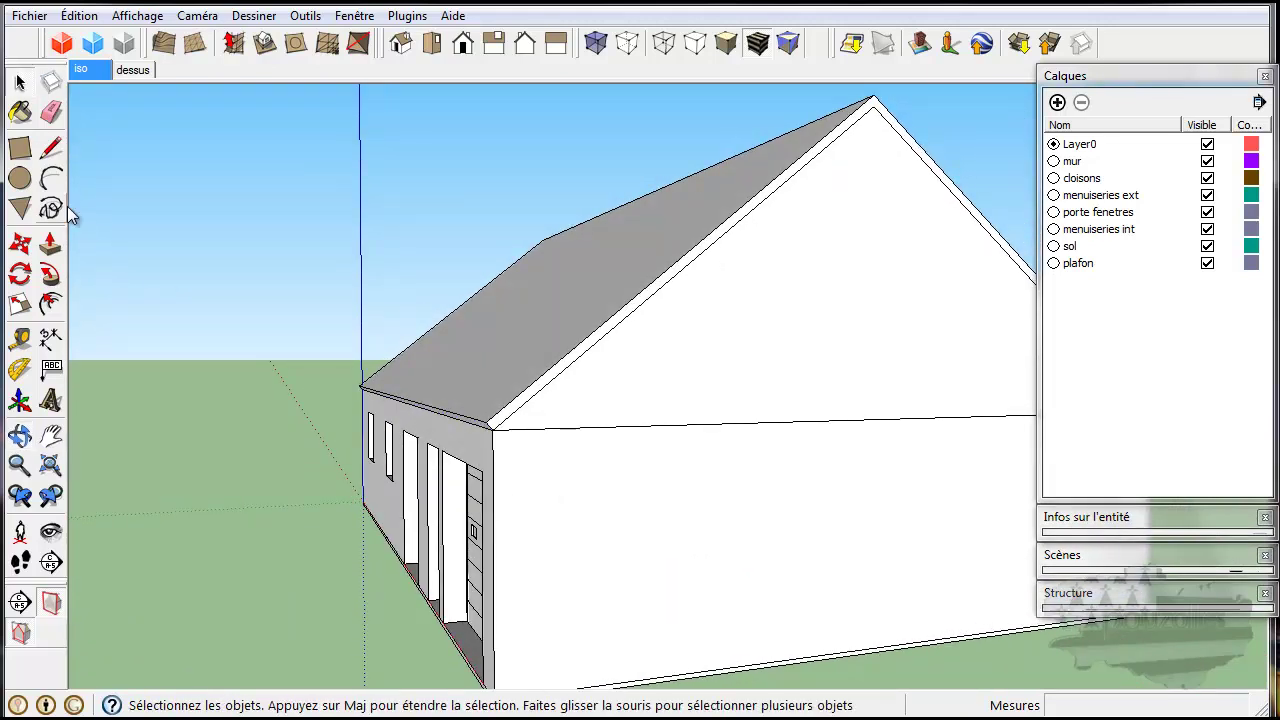
pyautogui.click(50, 244)
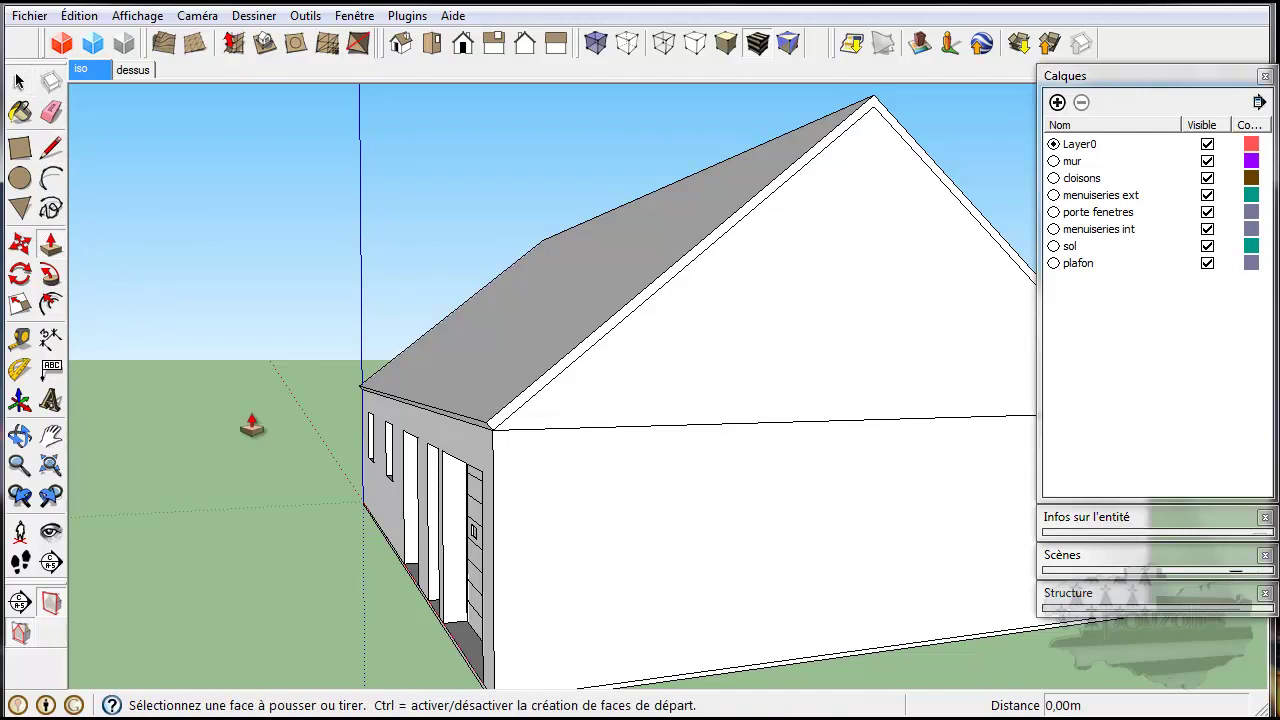
pyautogui.scroll(3, 423, 455)
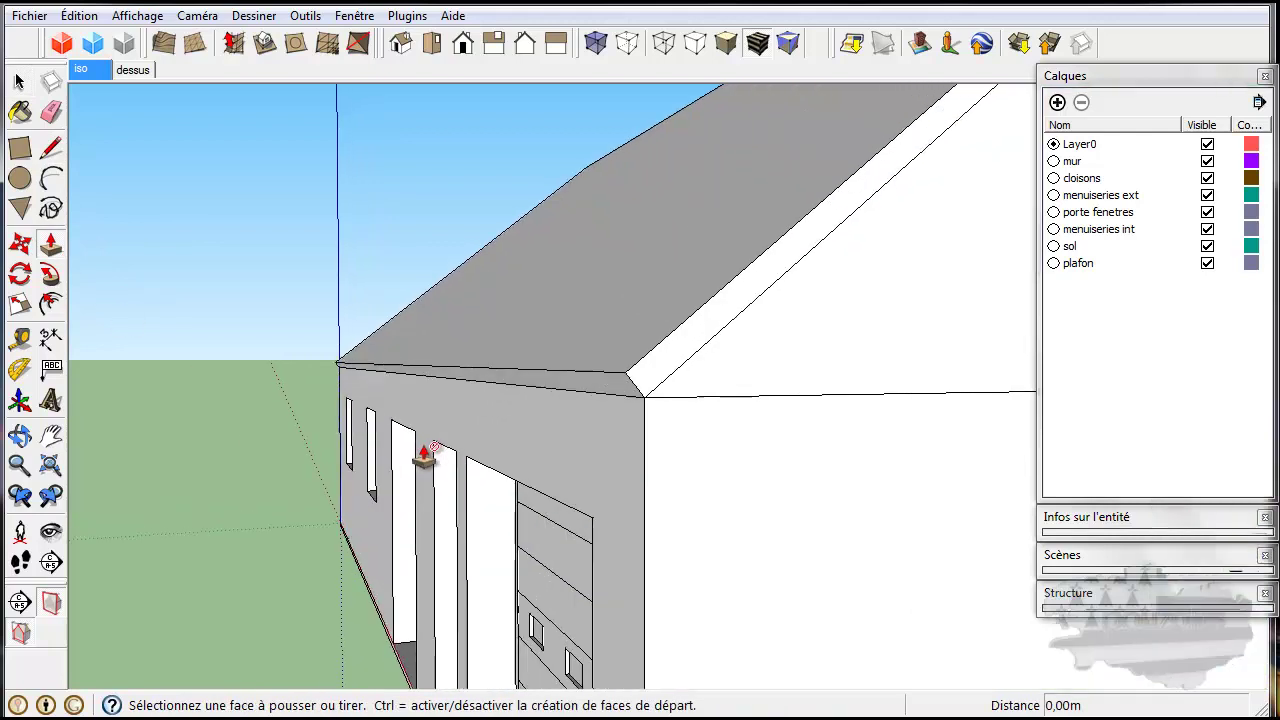
pyautogui.doubleClick(598, 400)
pyautogui.scroll(-6, 598, 400)
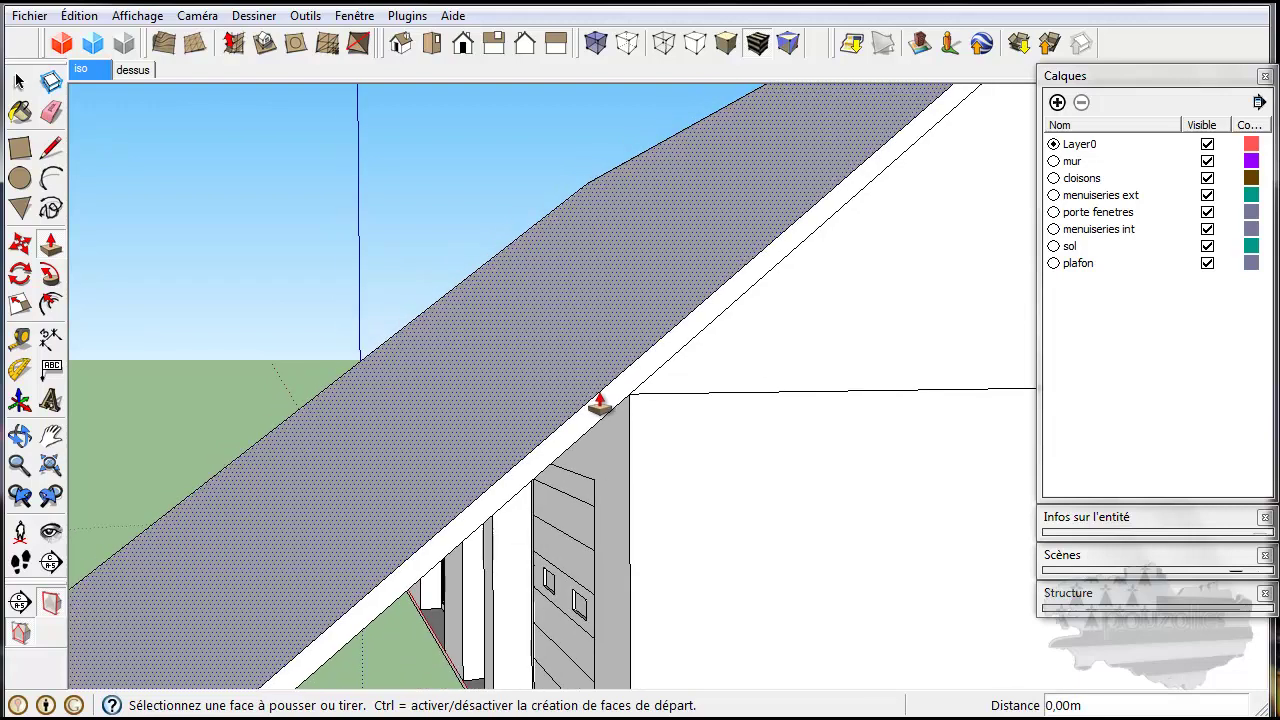
pyautogui.scroll(-2, 598, 400)
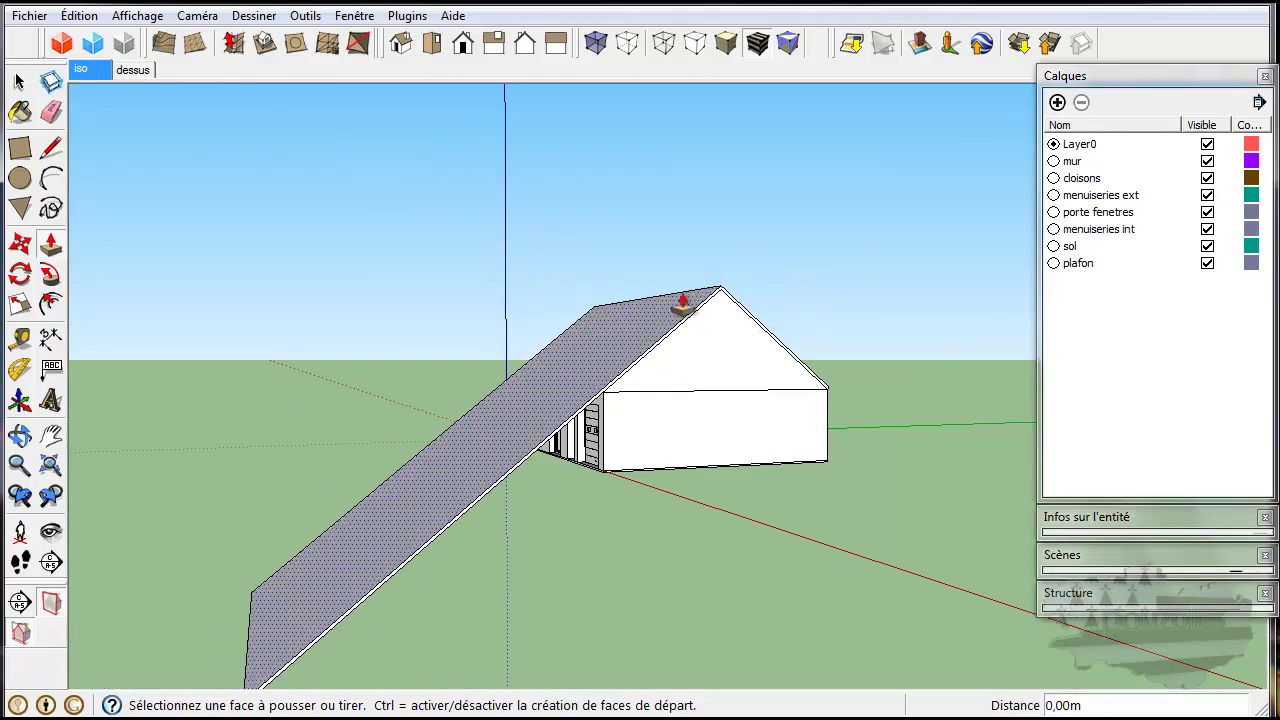
pyautogui.hotkey('ctrl', 'z')
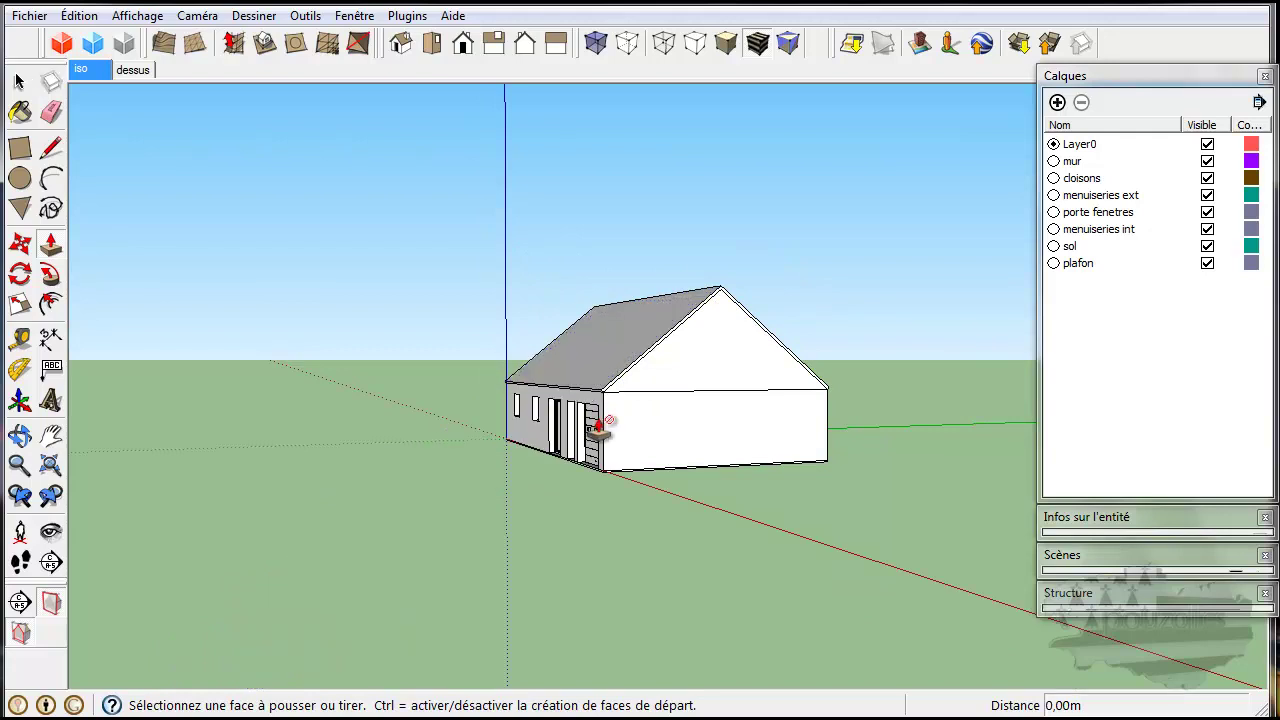
# Pull the eaves face above the garage facade outward 0.10 m with Push/Pull
pyautogui.scroll(4, 598, 410)
pyautogui.scroll(3, 596, 405)
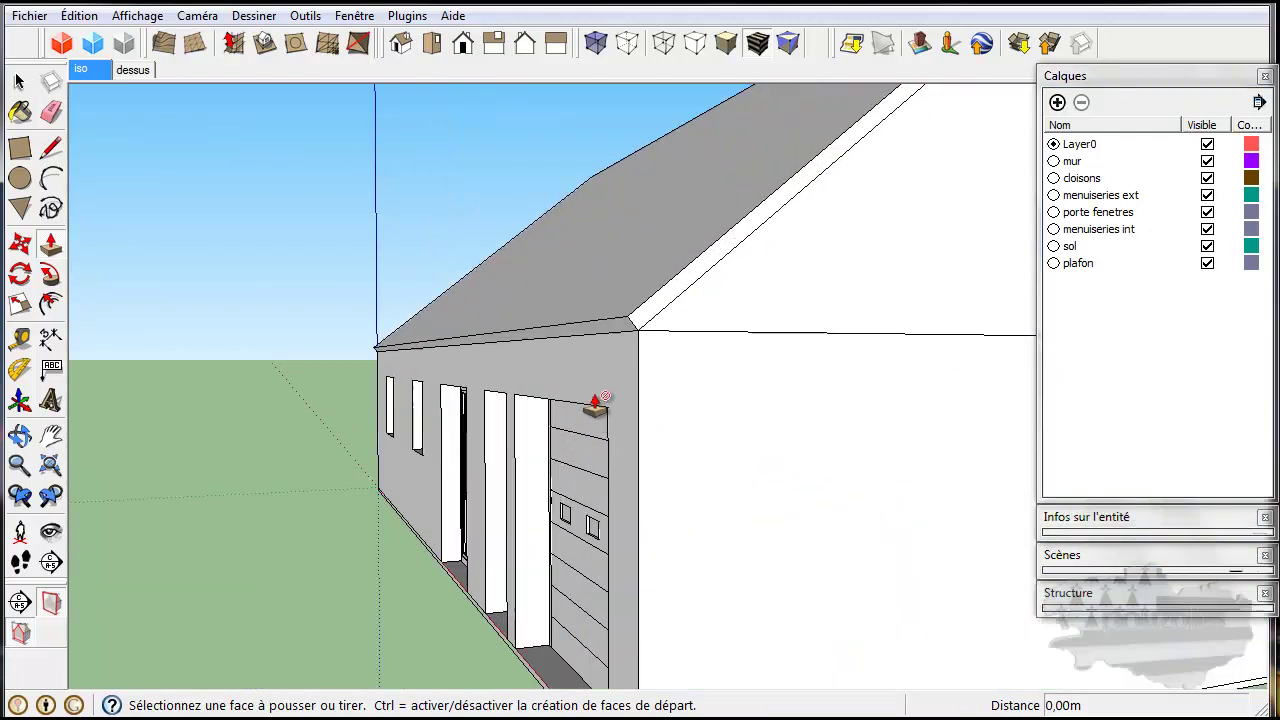
pyautogui.click(615, 327)
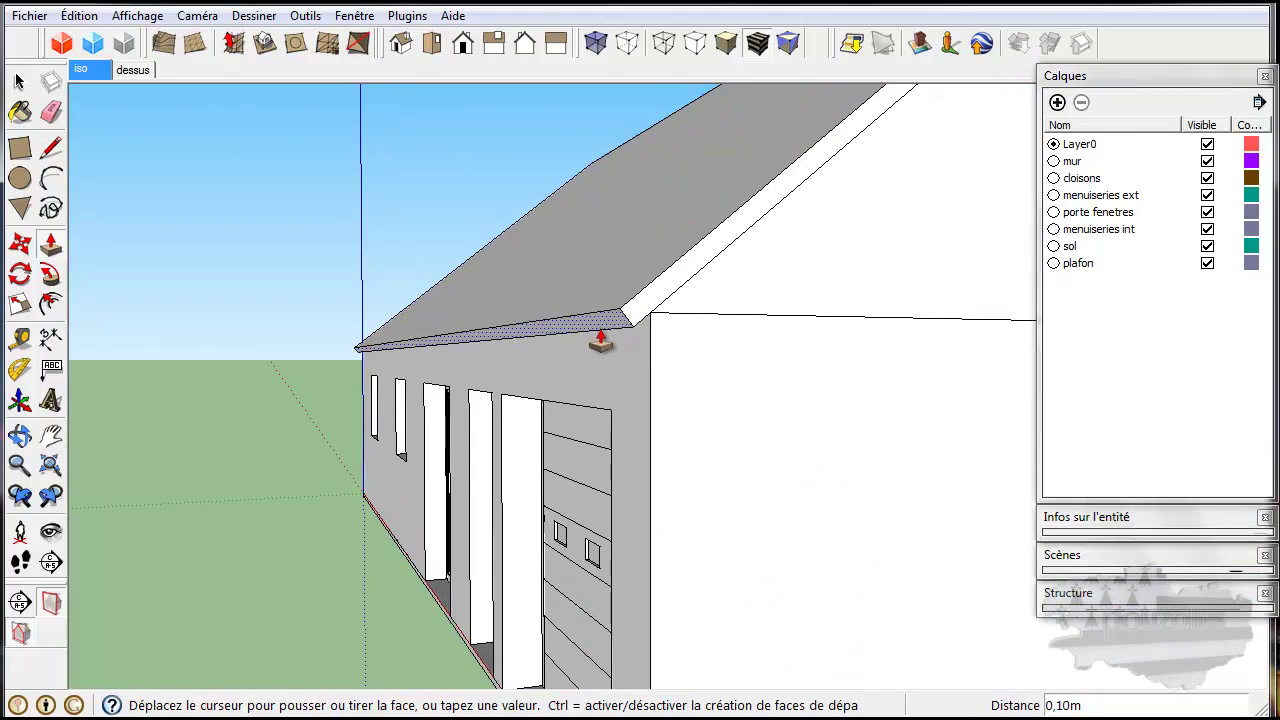
pyautogui.click(600, 340)
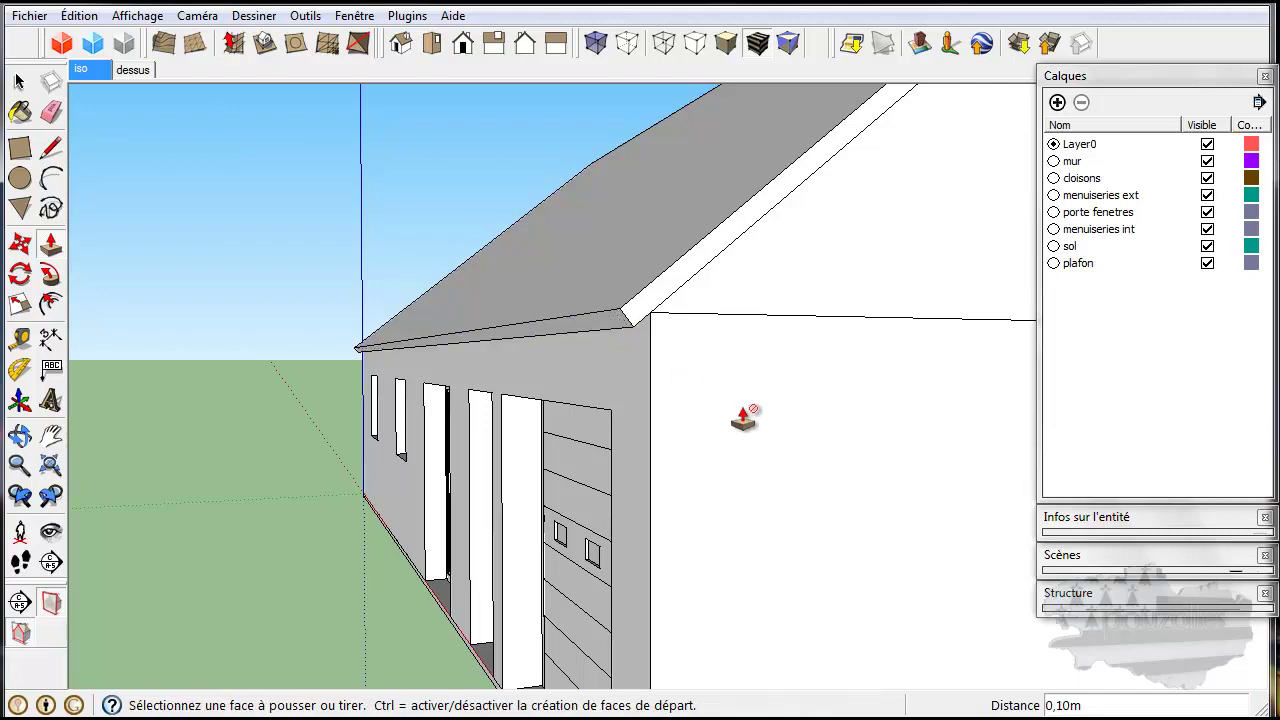
# Repeat the 0.10 m overhang on the sloping roof edge of the garage-side gable and on the opposite facade's eaves
pyautogui.scroll(-2, 740, 410)
pyautogui.doubleClick(684, 326)
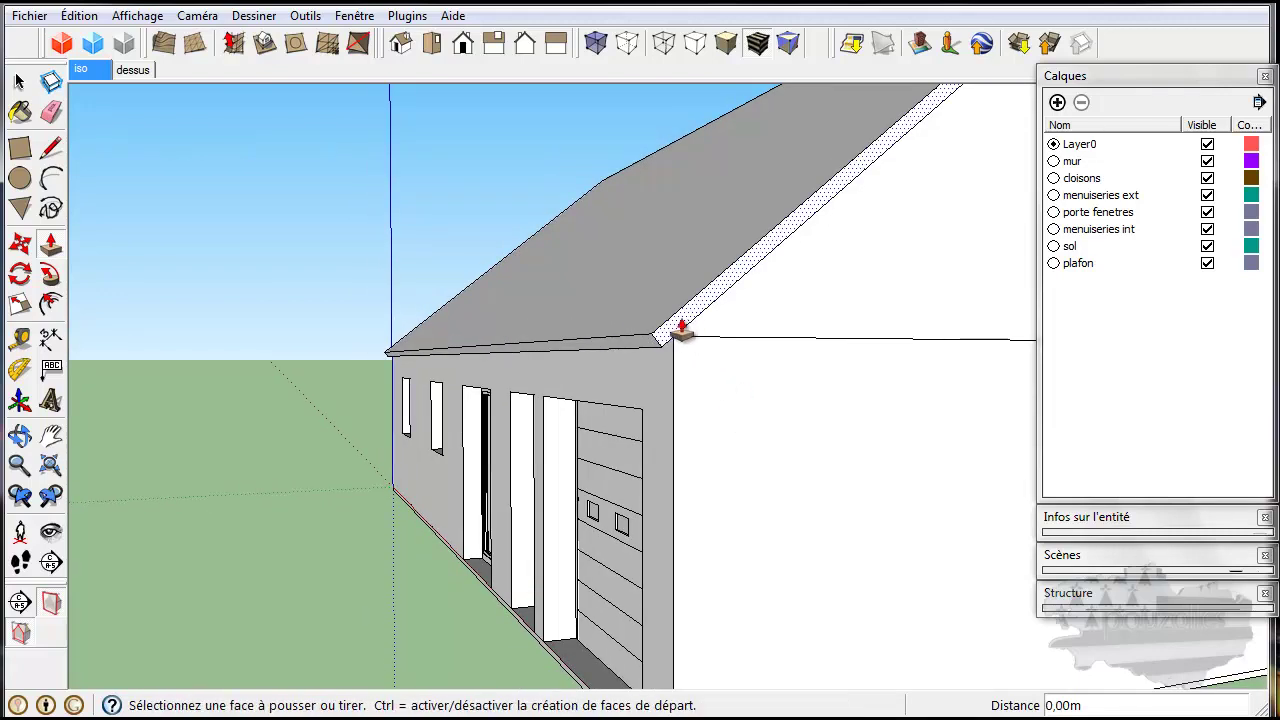
pyautogui.moveTo(808, 371); pyautogui.dragTo(509, 451, button='middle')
pyautogui.moveTo(889, 443); pyautogui.dragTo(451, 406, button='middle')
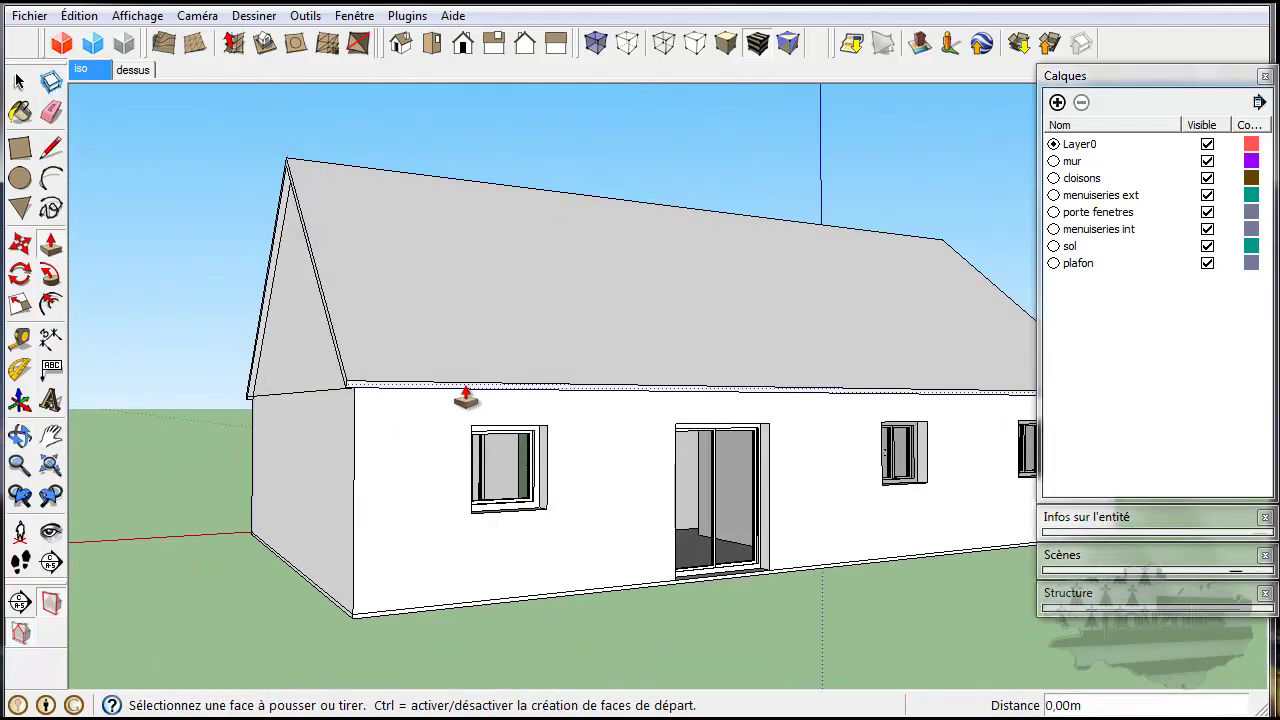
pyautogui.moveTo(760, 455); pyautogui.dragTo(523, 523, button='middle')
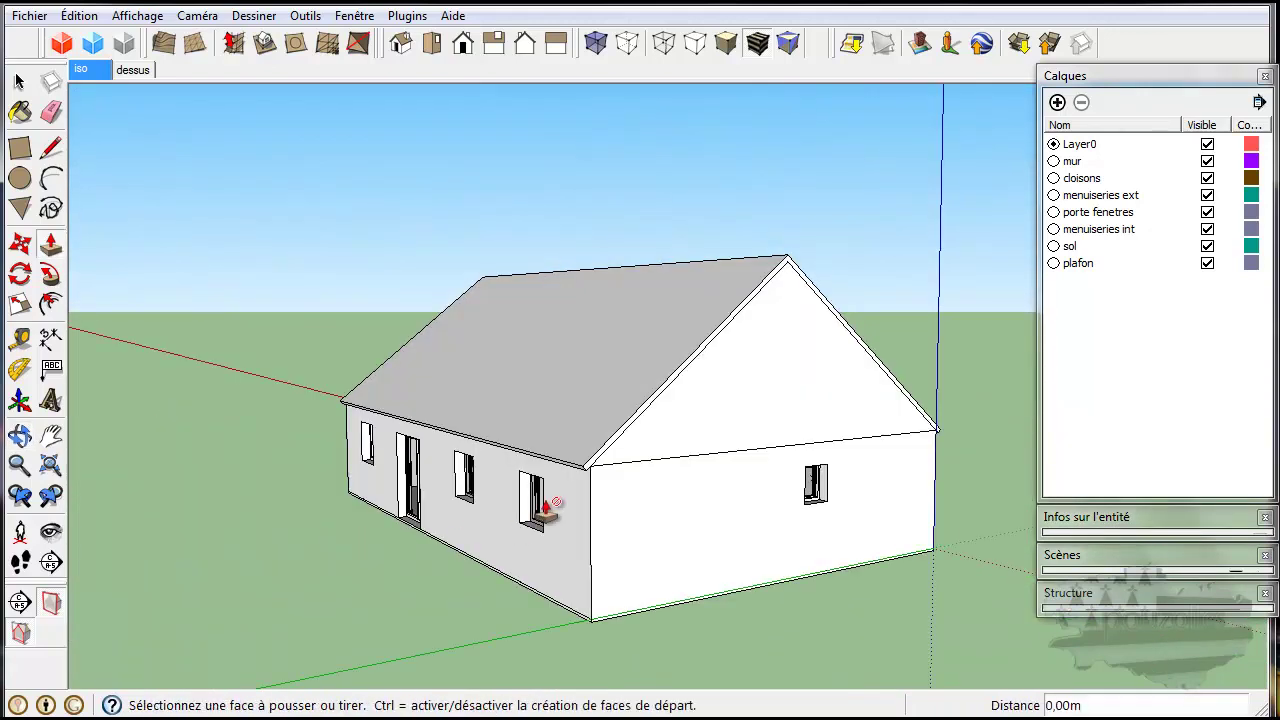
# Extend the sloping roof edge outward over the gable with the small window to form its overhang
pyautogui.scroll(4, 648, 463)
pyautogui.click(583, 423)
pyautogui.click(600, 440)
pyautogui.scroll(-2, 615, 470)
pyautogui.scroll(-2, 617, 478)
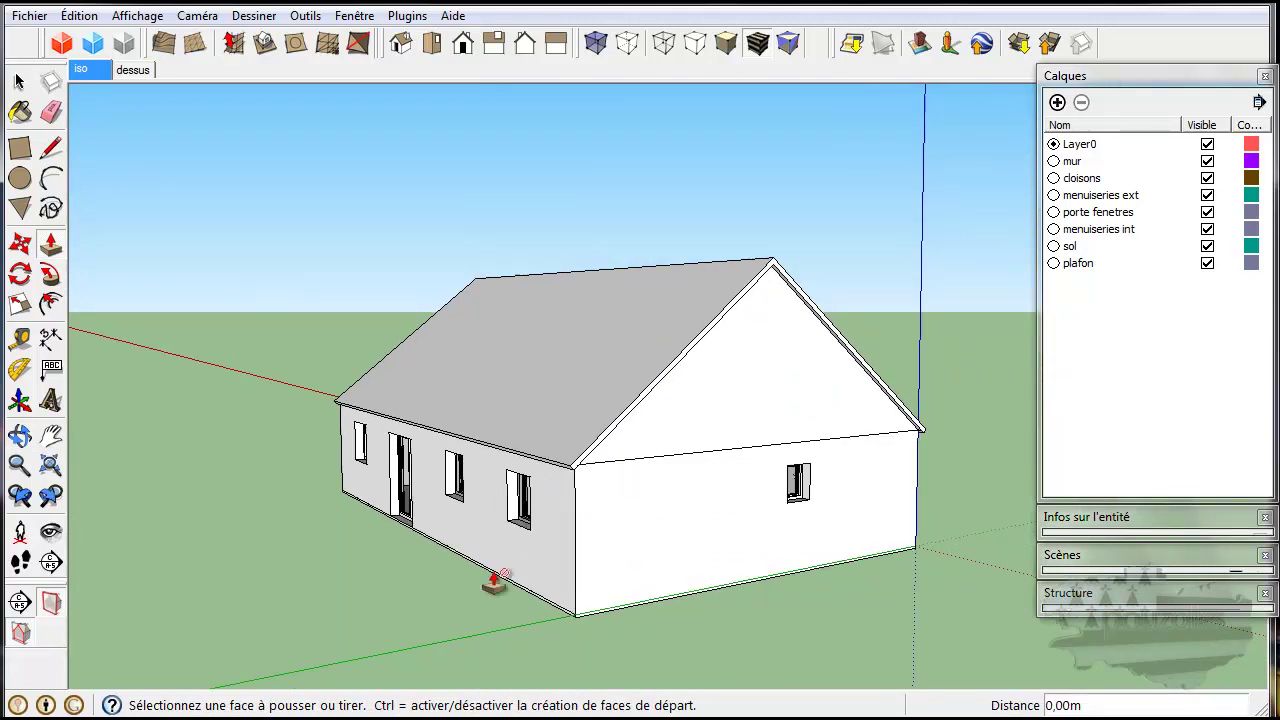
# Select the whole connected roof, make it a group and name the group "toiture"
pyautogui.click(19, 82)
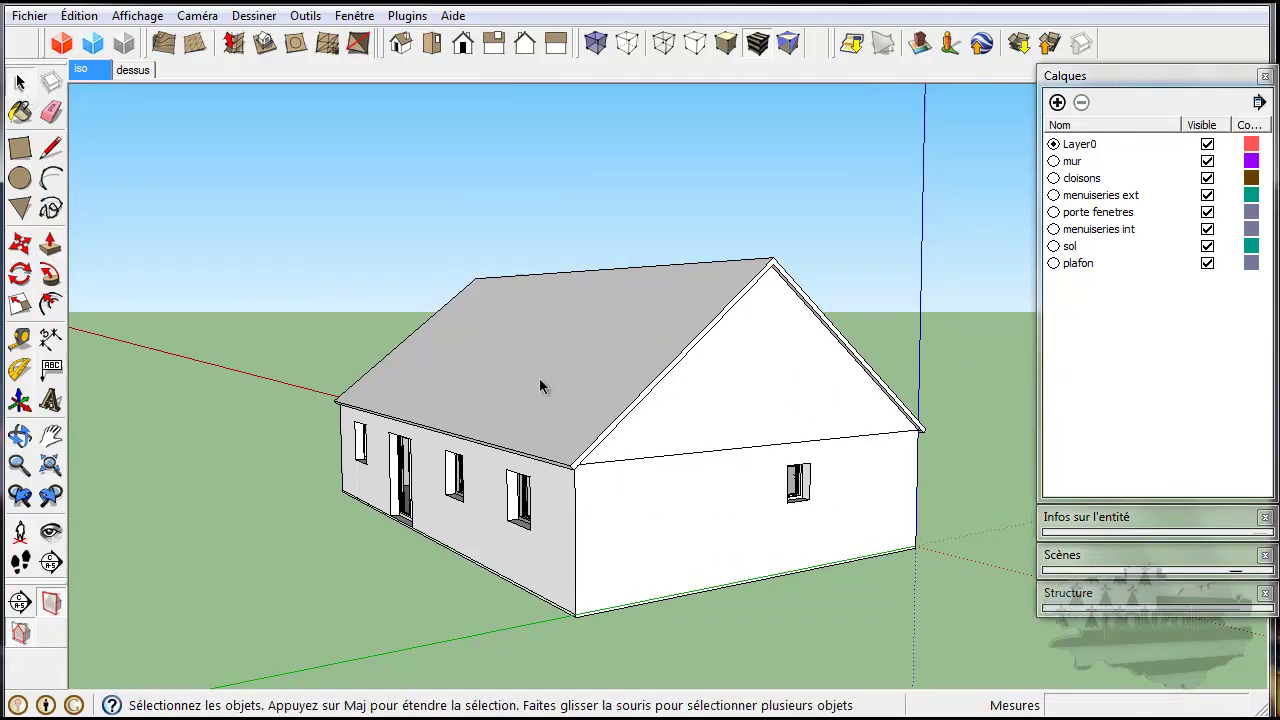
pyautogui.tripleClick(539, 379)
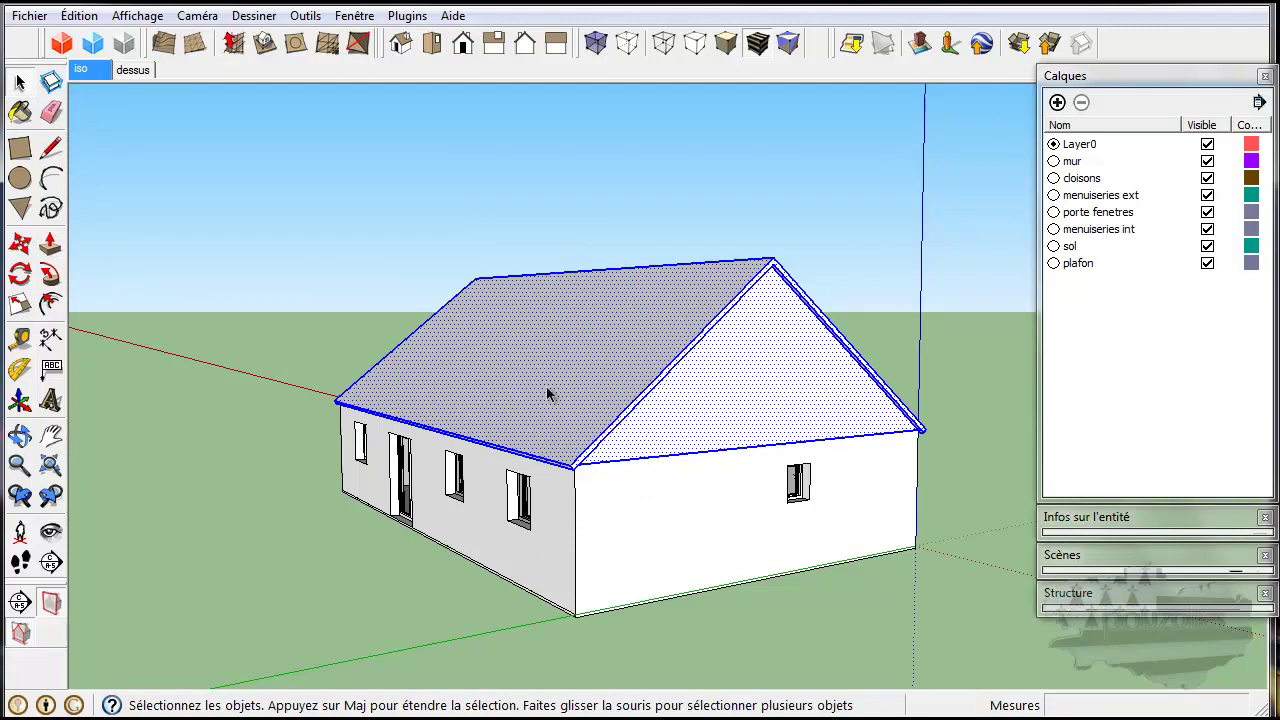
pyautogui.rightClick(548, 395)
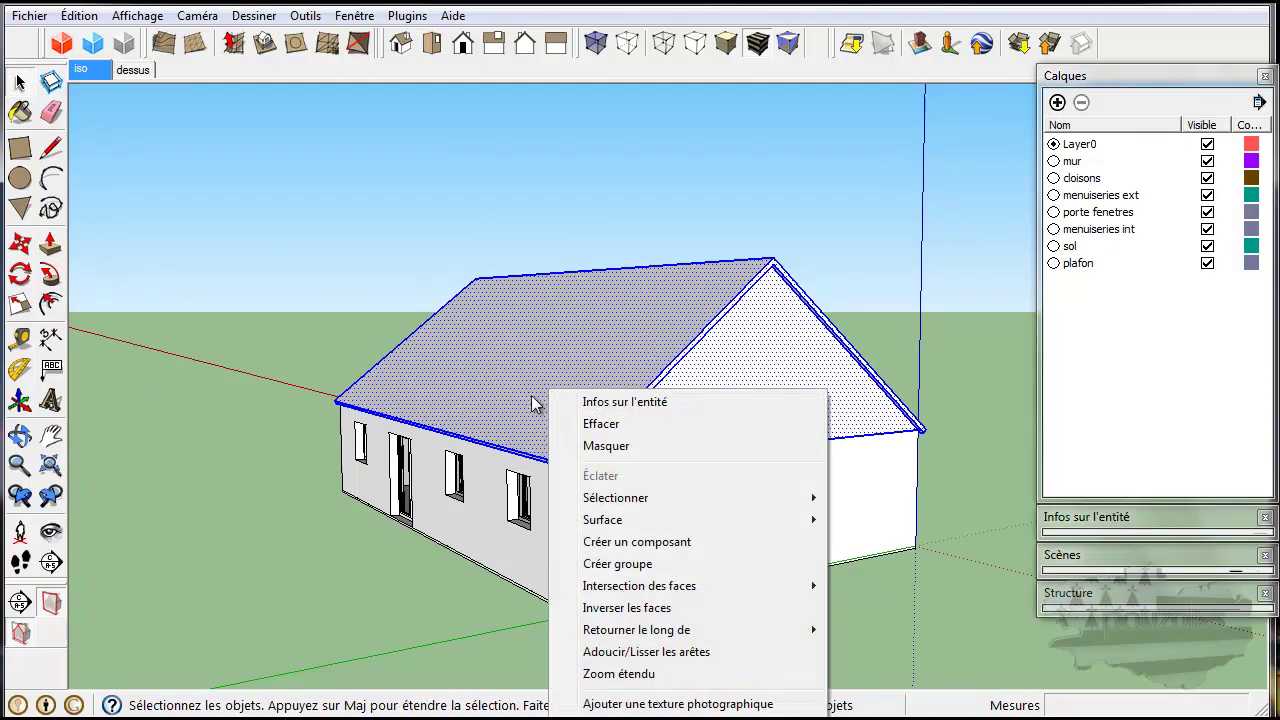
pyautogui.click(556, 563)
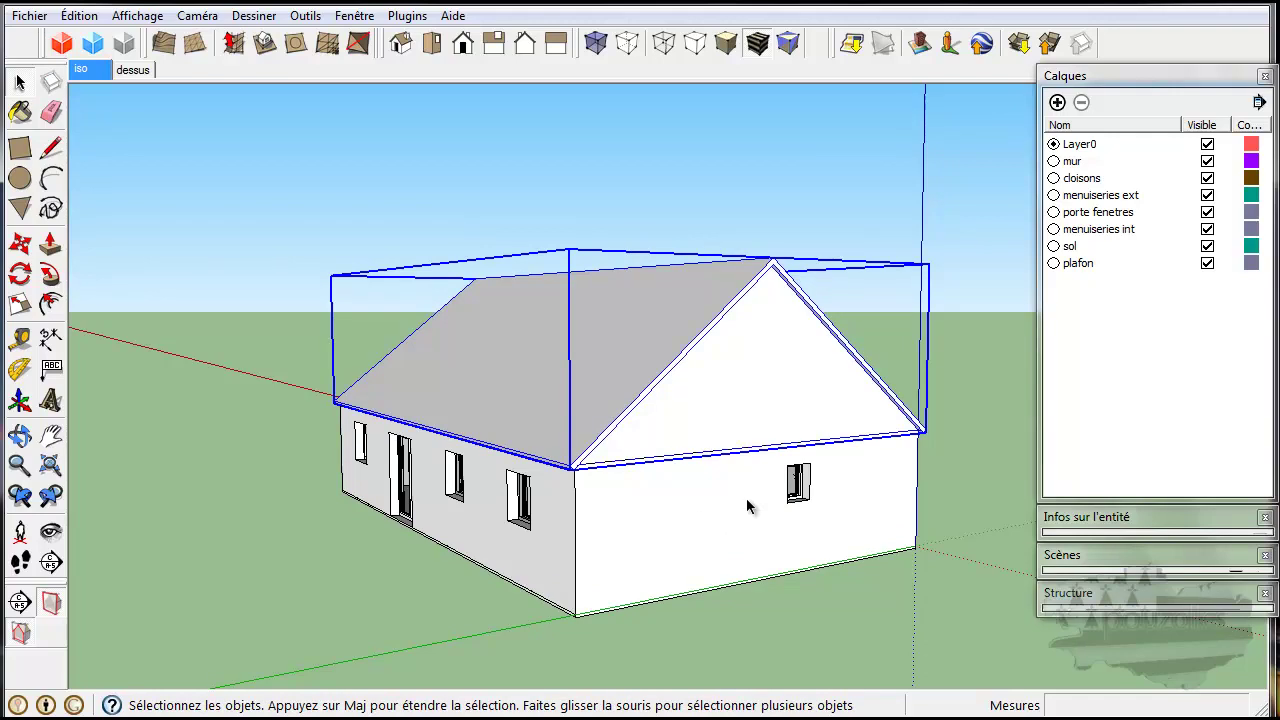
pyautogui.click(1110, 516)
pyautogui.click(1180, 597)
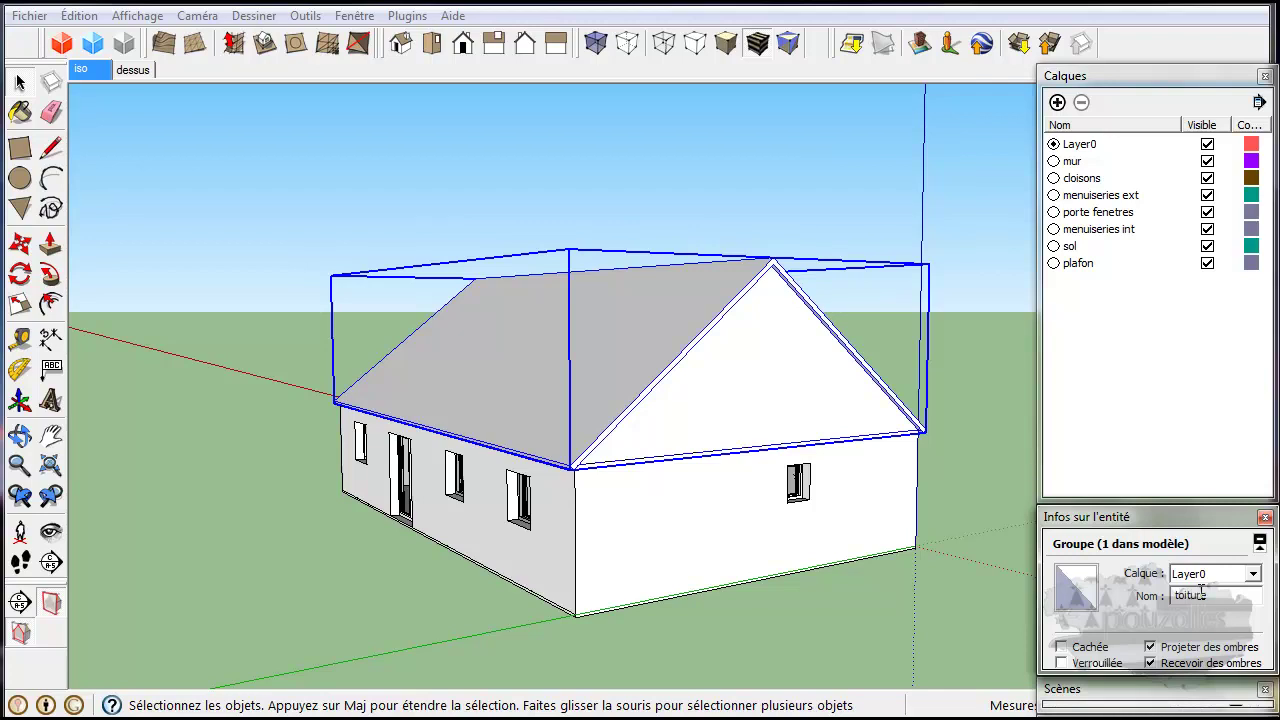
pyautogui.click(1162, 517)
# Add a new layer named "toiture"
pyautogui.click(1058, 103)
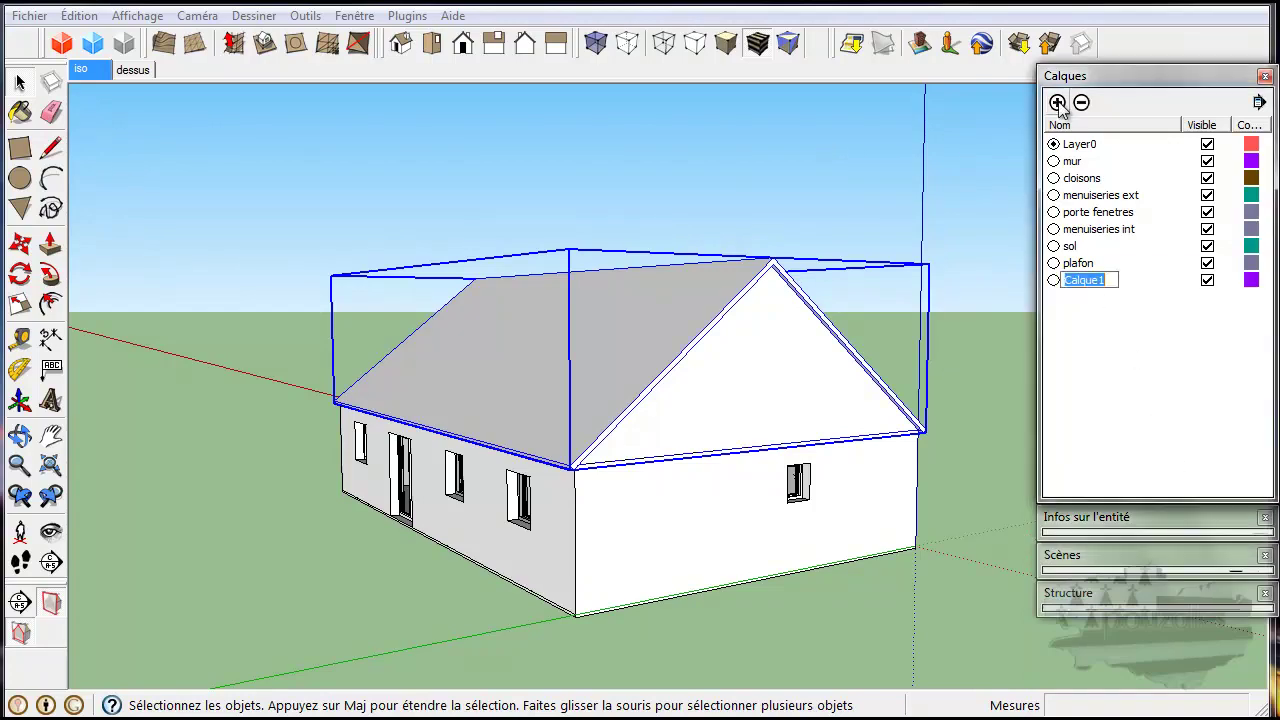
pyautogui.write('t')
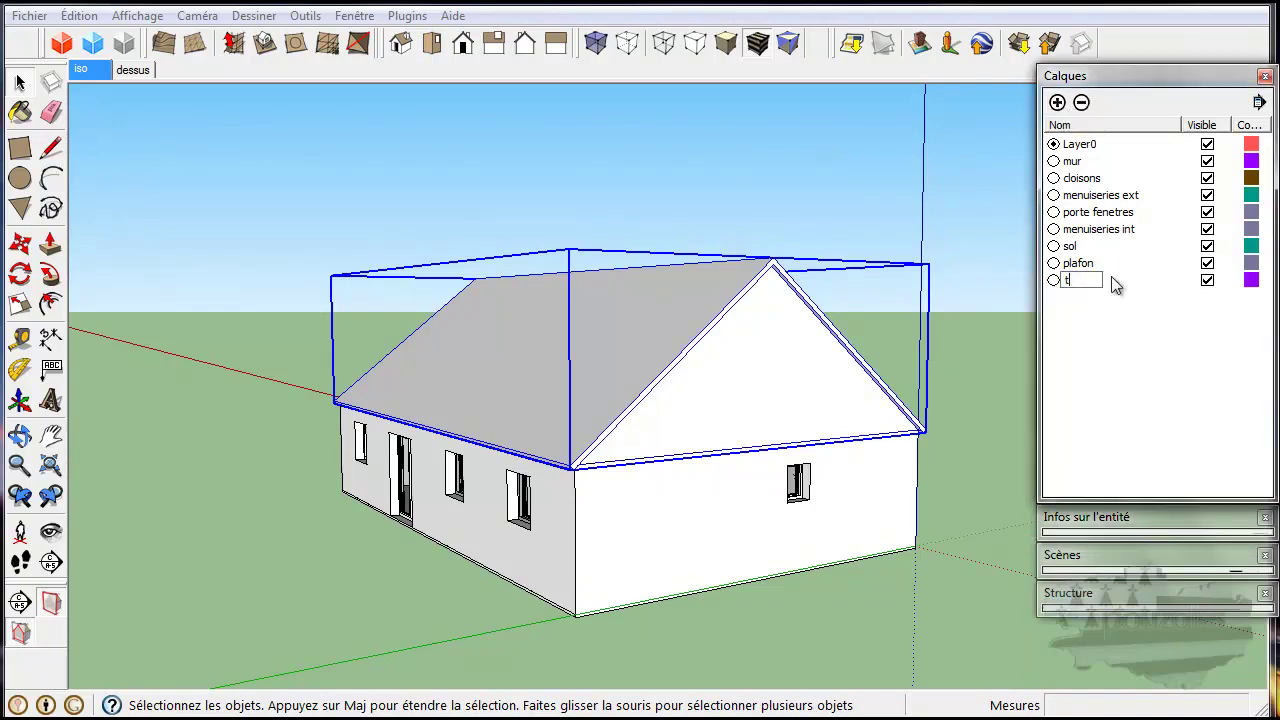
pyautogui.write('oiture')
pyautogui.click(1128, 372)
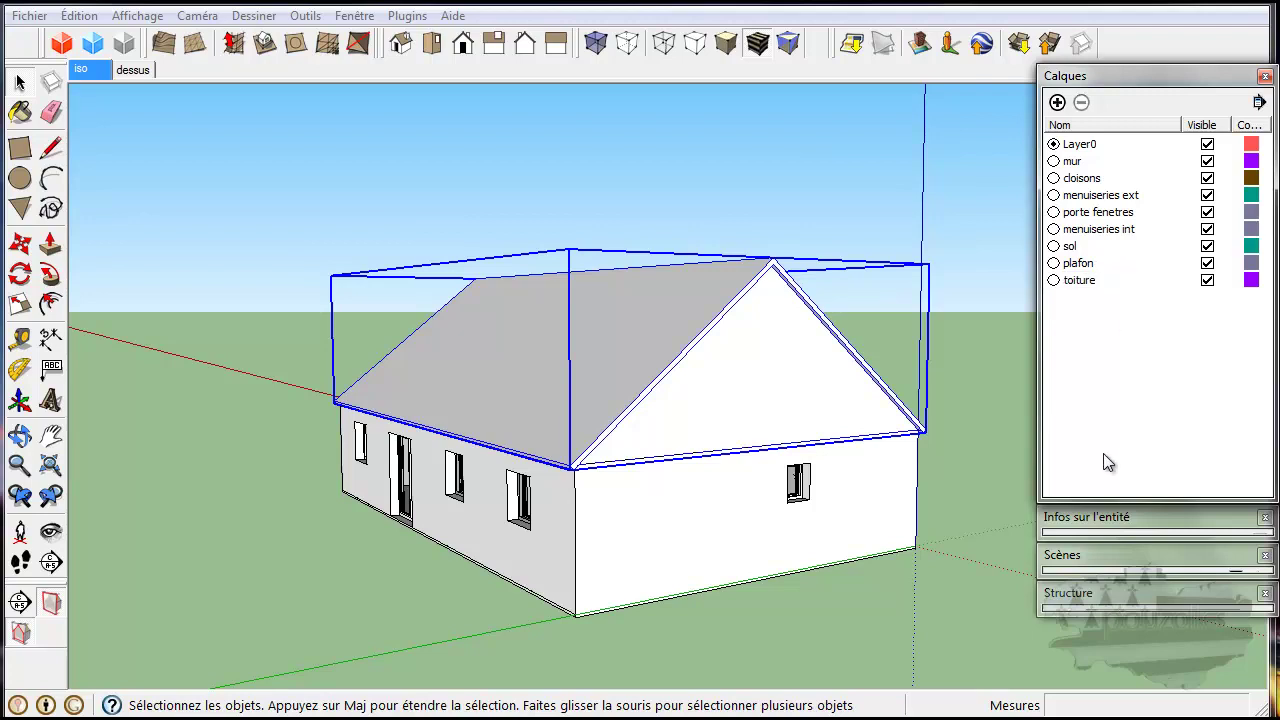
# Assign the selected roof group to the "toiture" layer
pyautogui.click(1118, 524)
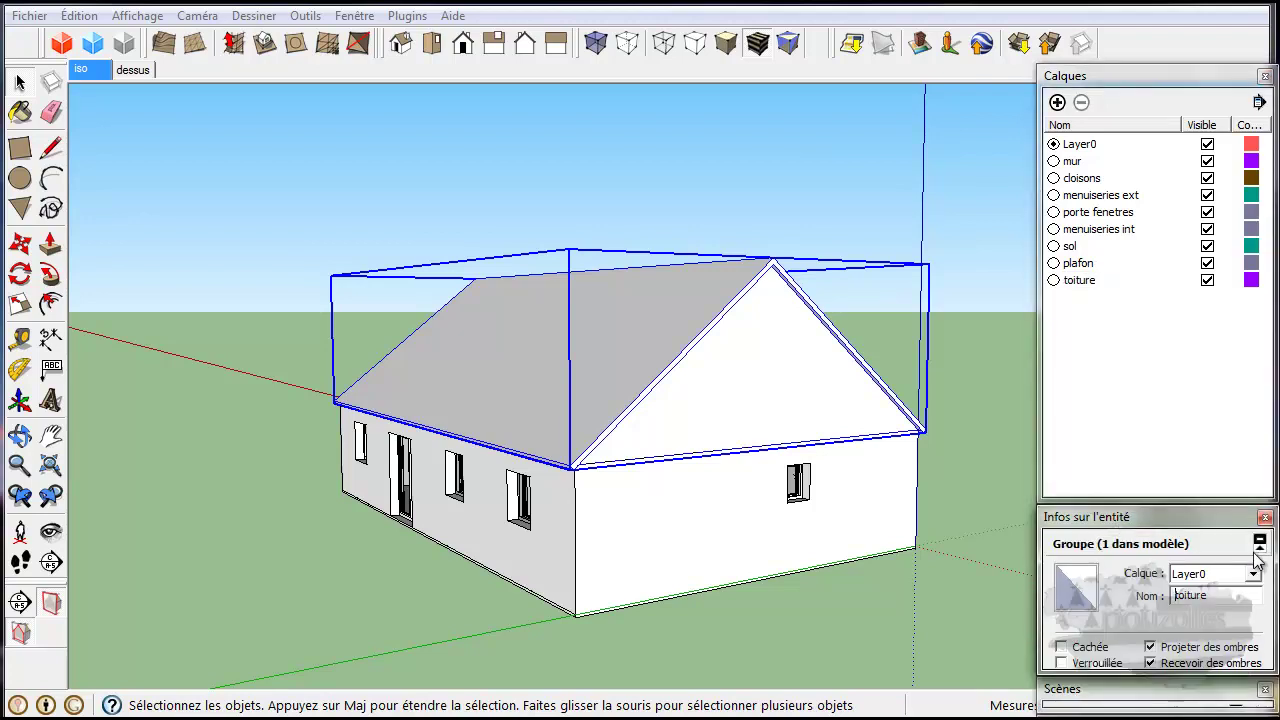
pyautogui.click(1253, 573)
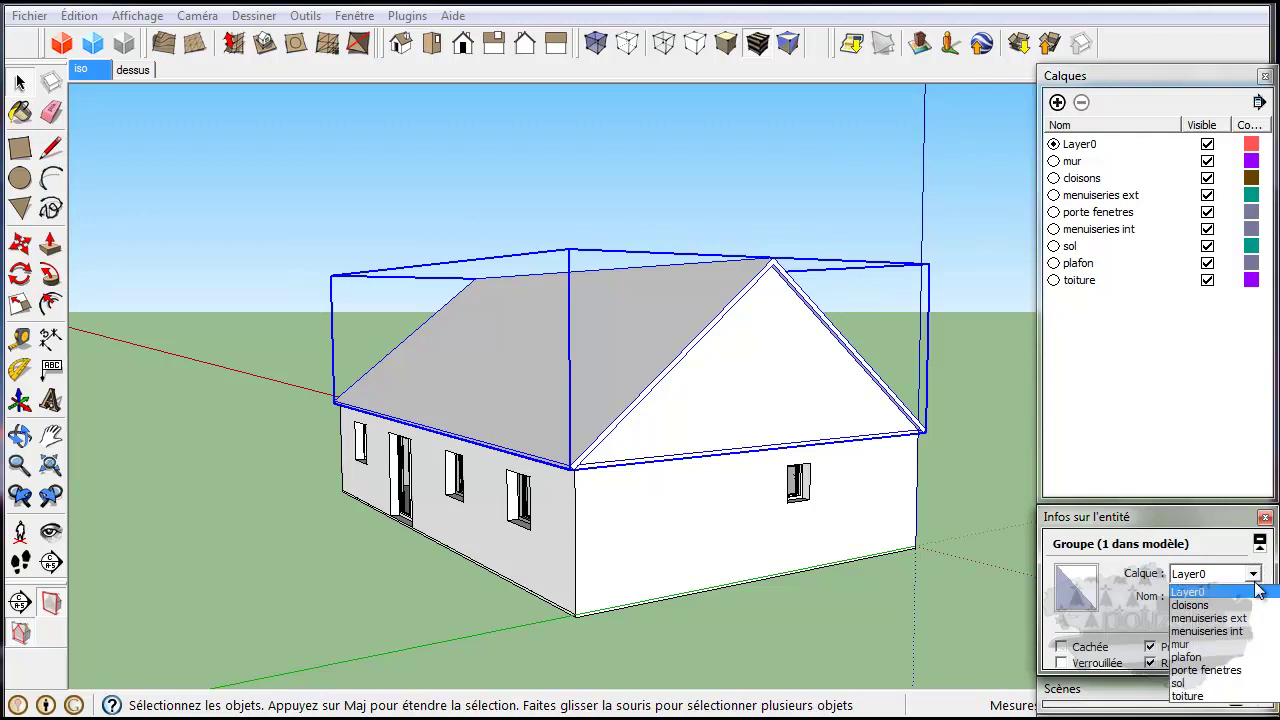
pyautogui.click(1228, 695)
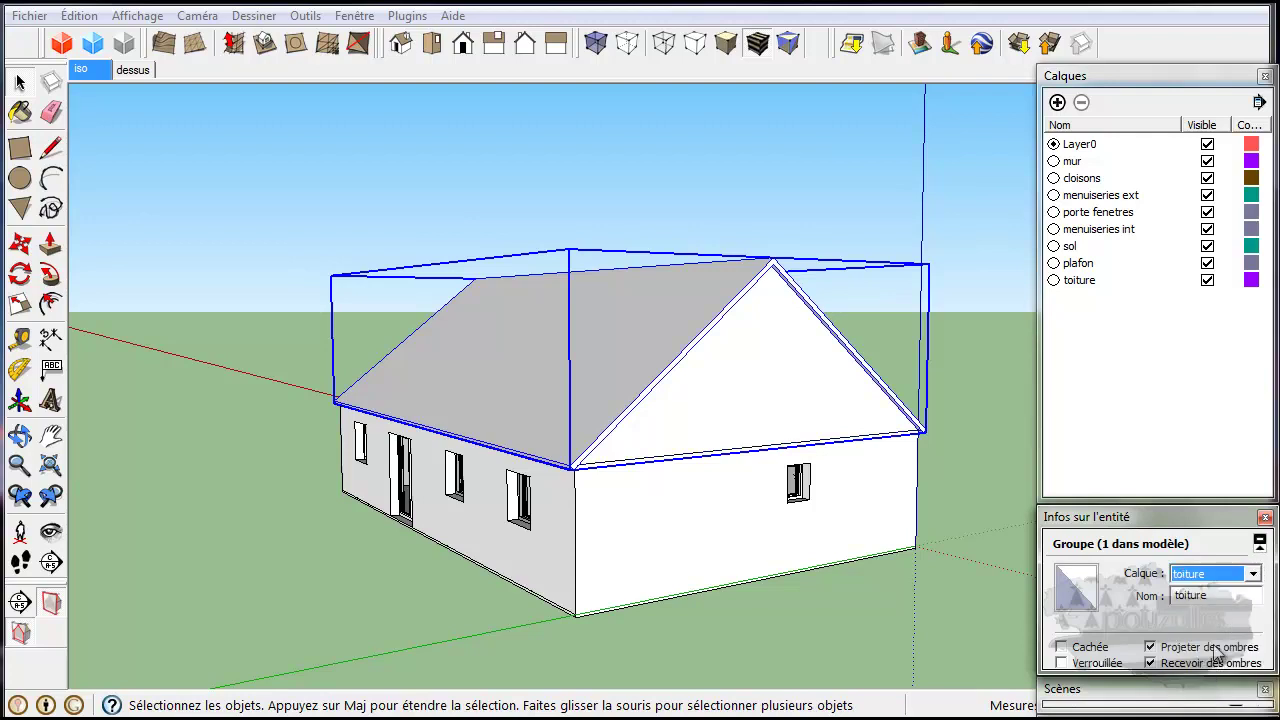
# Check the roof's layer assignment by toggling the visibility of "toiture", leaving the layer shown
pyautogui.click(1207, 281)
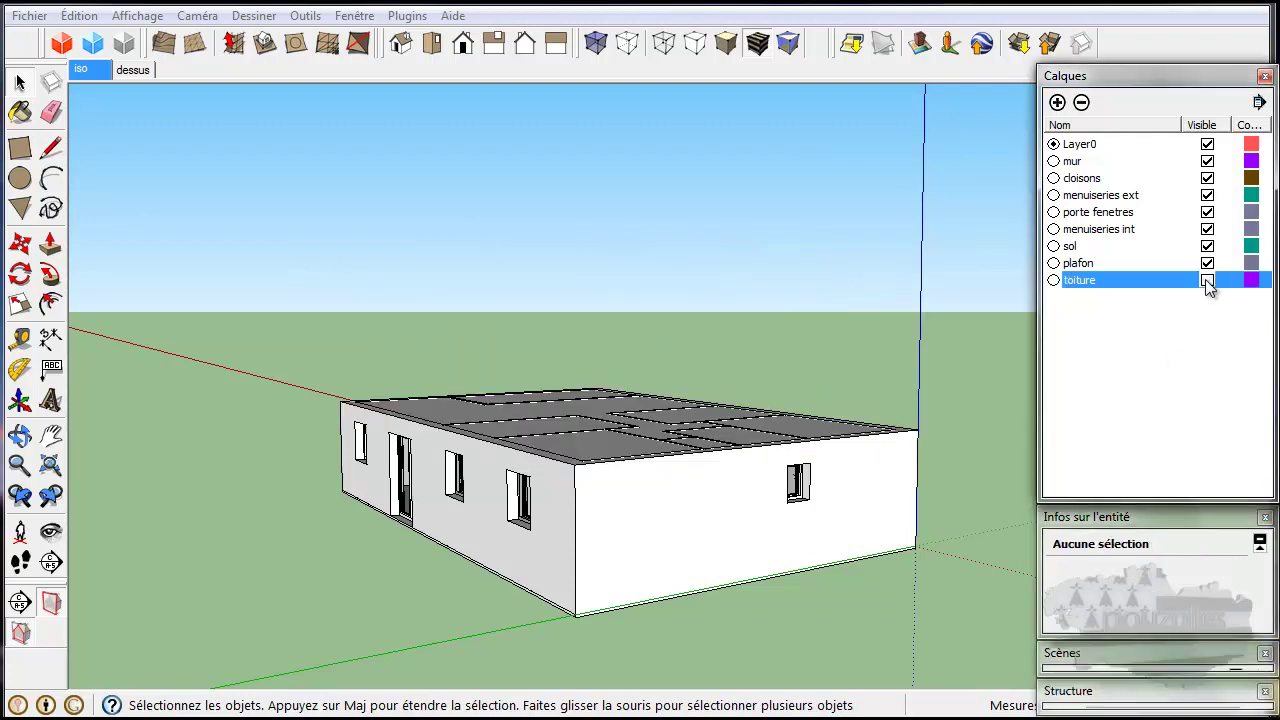
pyautogui.click(1207, 281)
pyautogui.click(1207, 281)
pyautogui.click(1207, 281)
pyautogui.click(1180, 357)
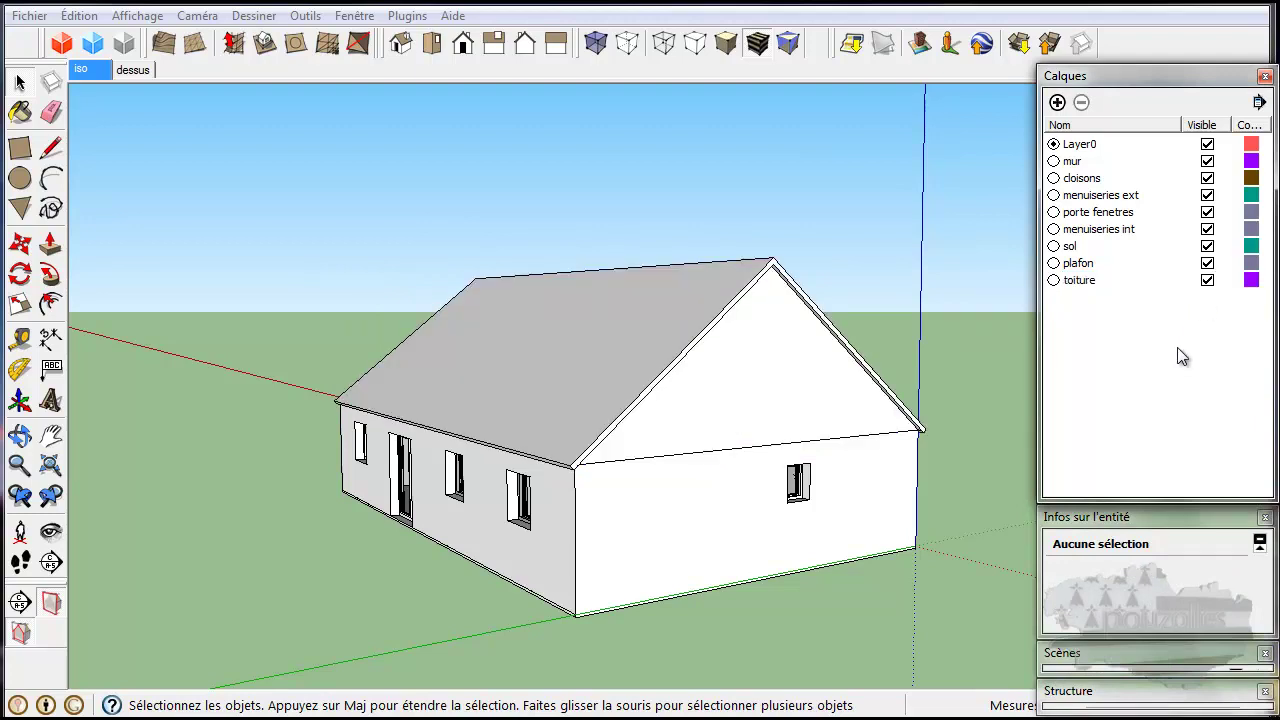
# Collapse the entity information and layer lists and expand the Structure outline of the model
pyautogui.click(1128, 520)
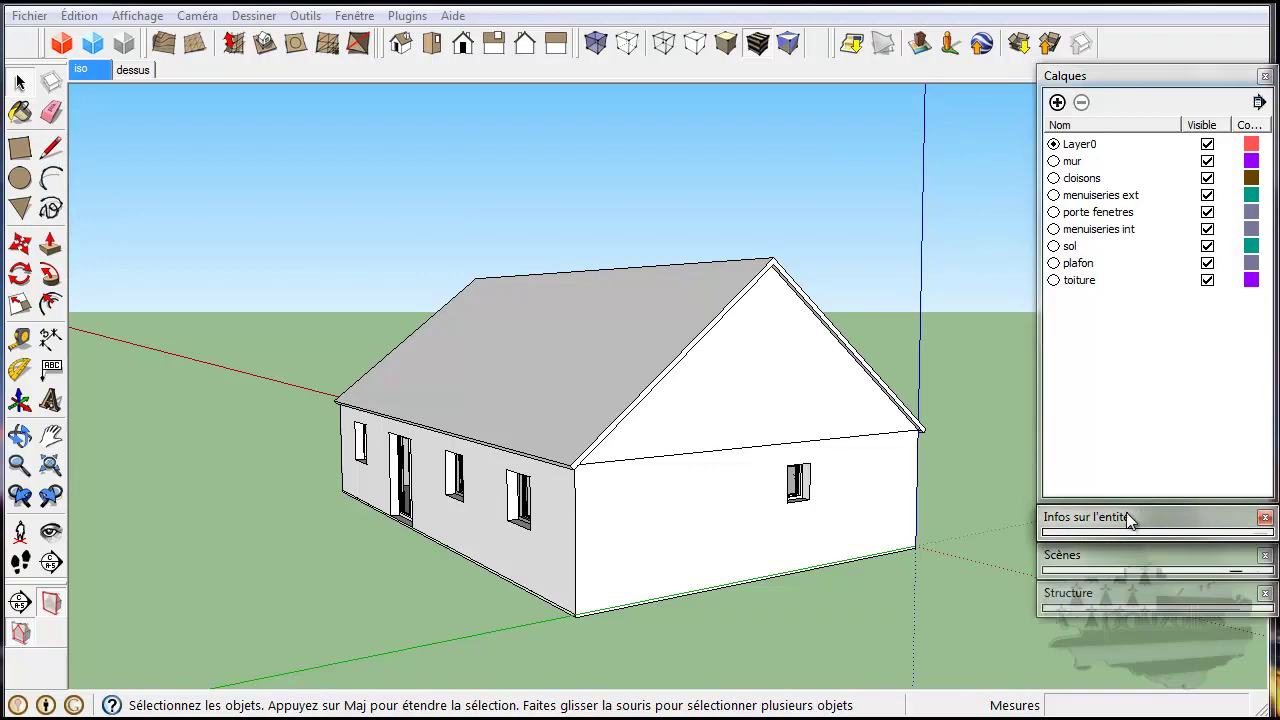
pyautogui.click(1138, 77)
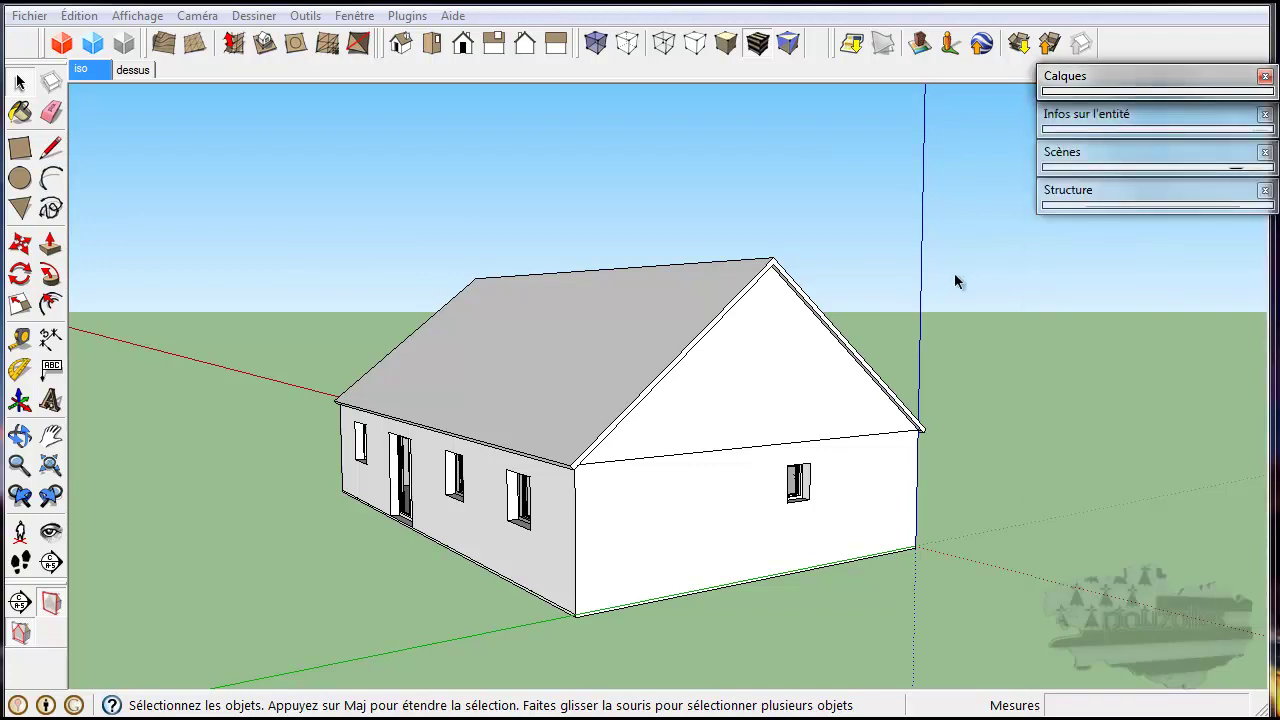
pyautogui.click(1114, 192)
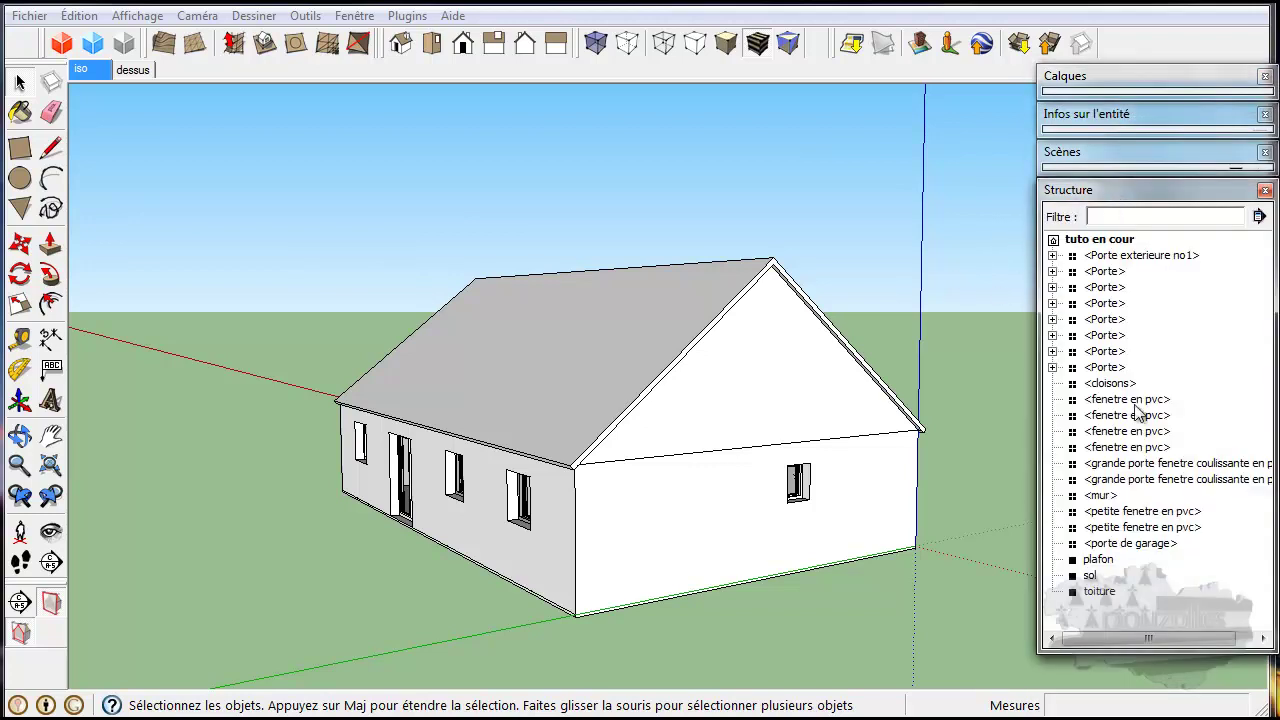
pyautogui.click(355, 15)
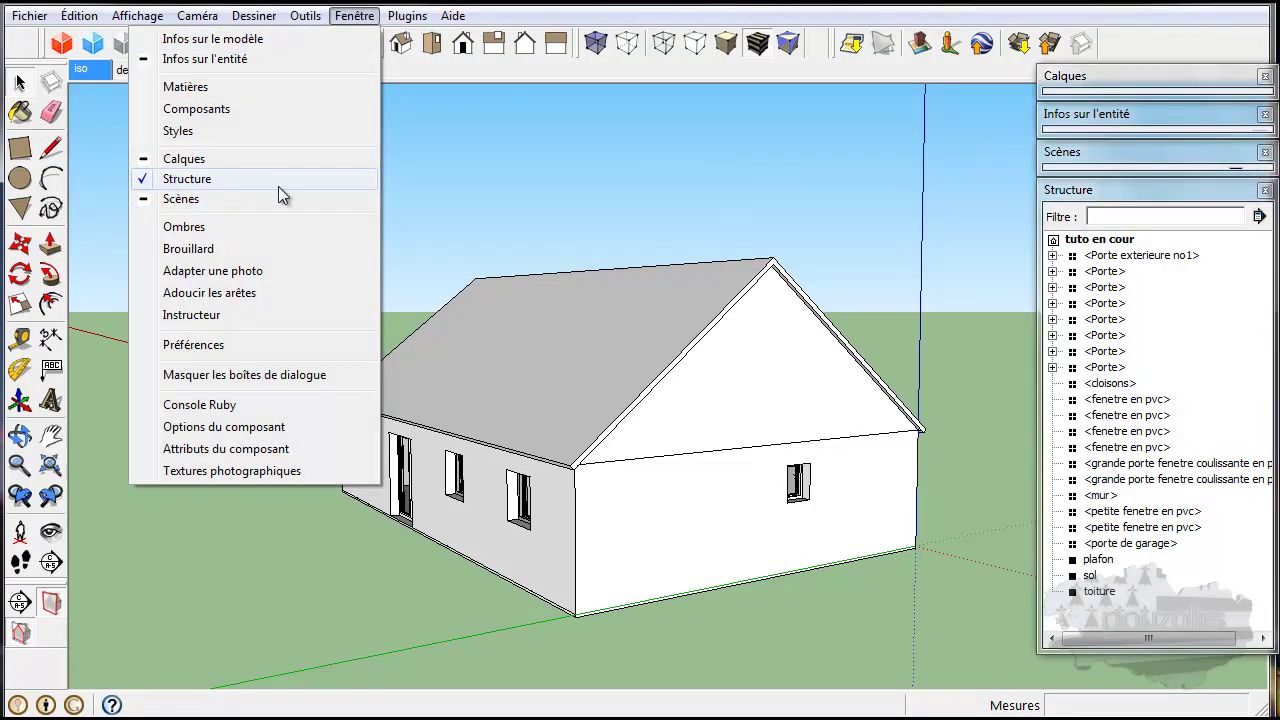
pyautogui.click(352, 15)
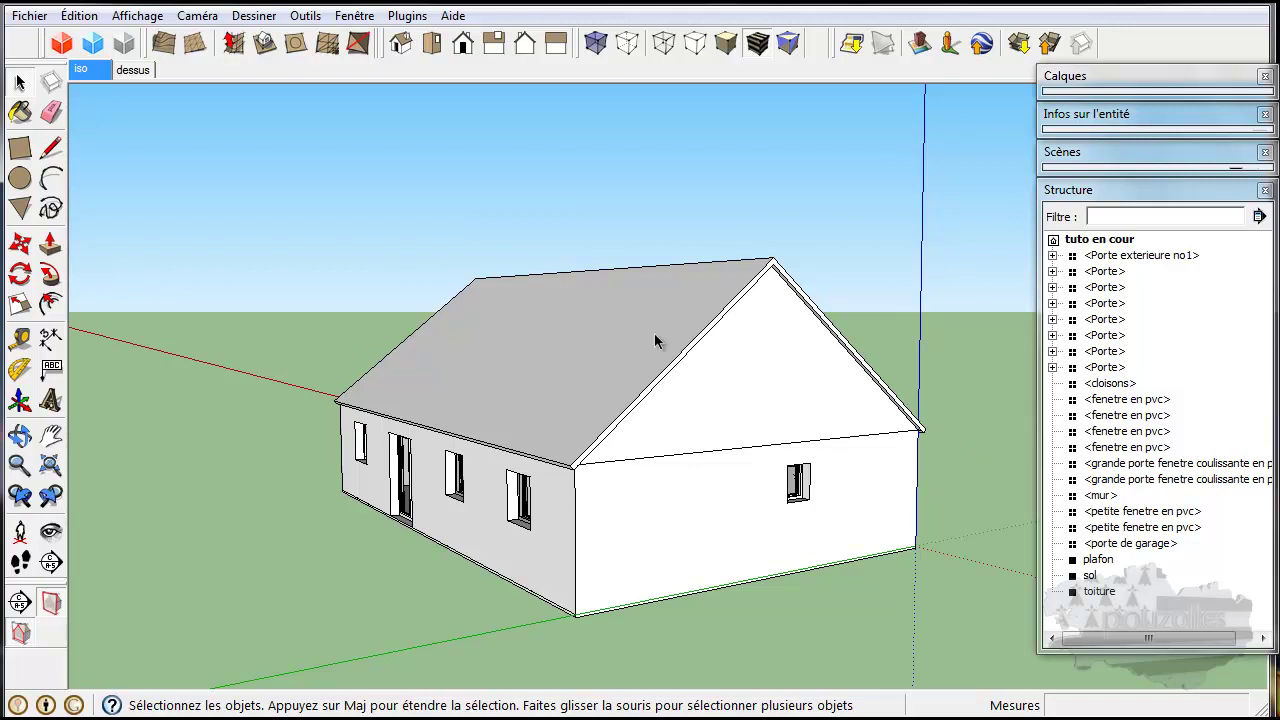
# Locate the toiture, sol, plafon, porte de garage and last petite fenetre en pvc entries in the model by selecting each in the outline
pyautogui.click(1099, 592)
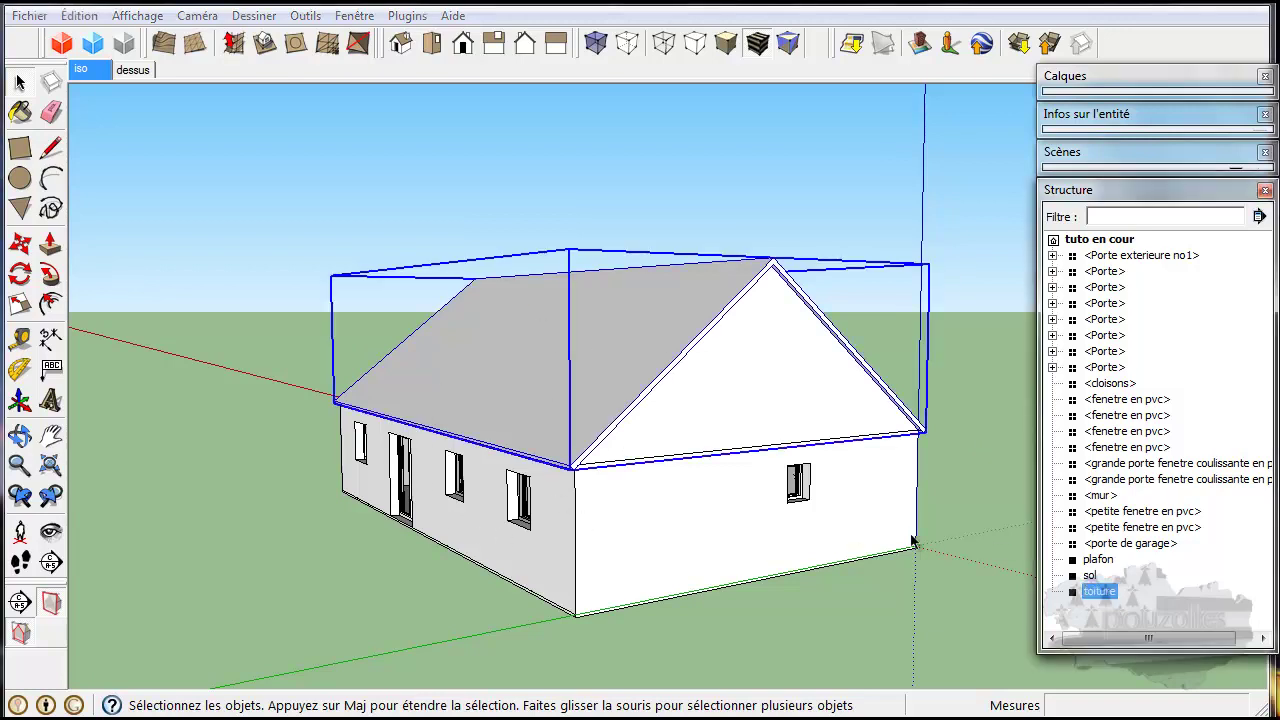
pyautogui.click(1090, 576)
pyautogui.click(1098, 560)
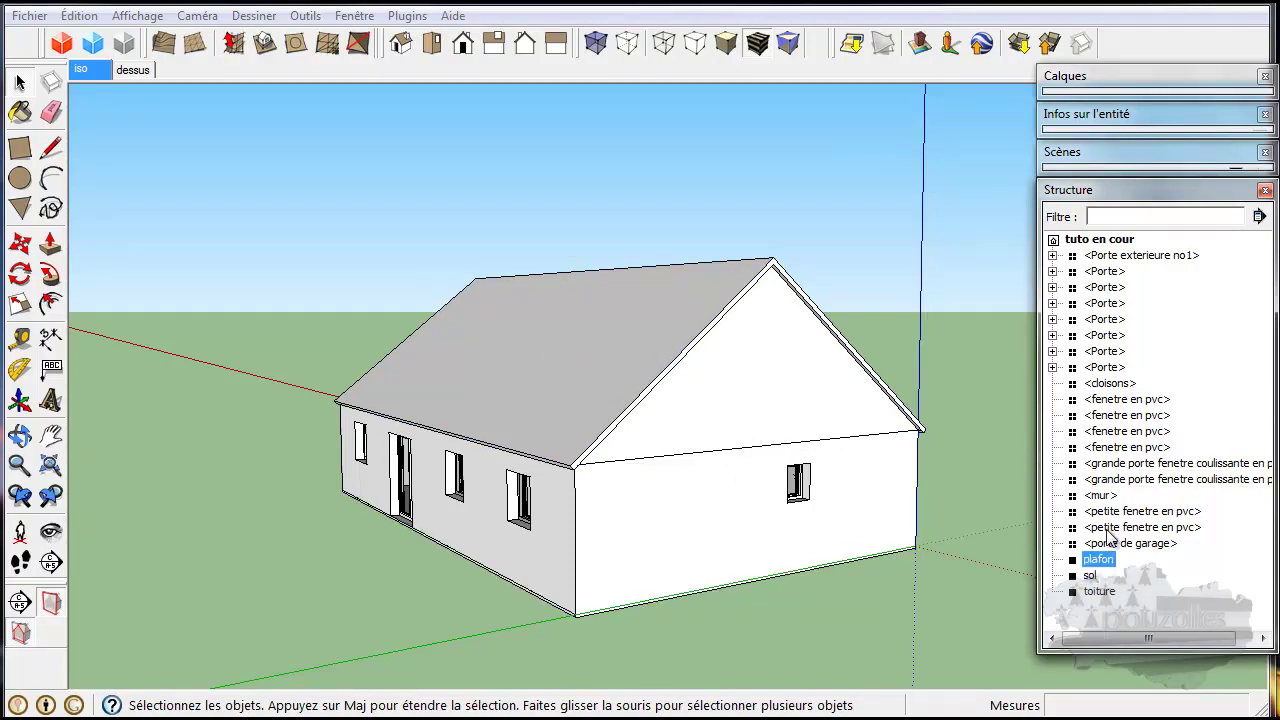
pyautogui.moveTo(960, 547); pyautogui.dragTo(598, 530, button='middle')
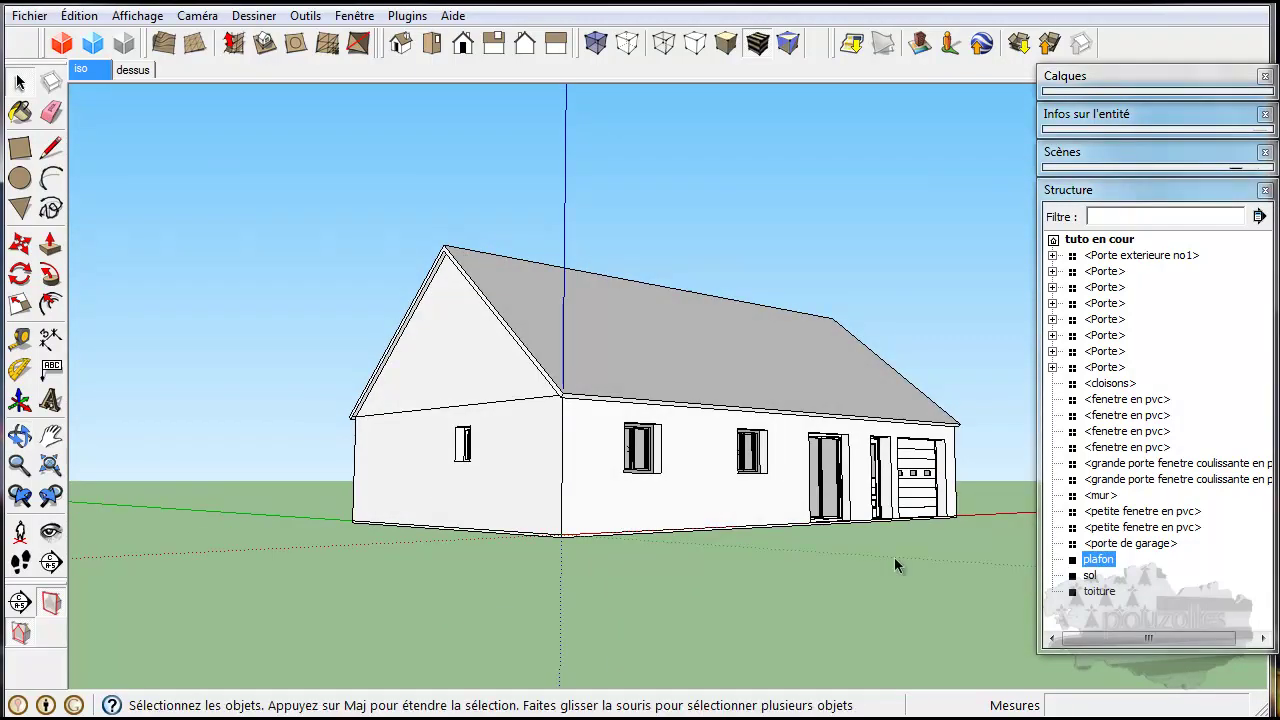
pyautogui.click(1155, 543)
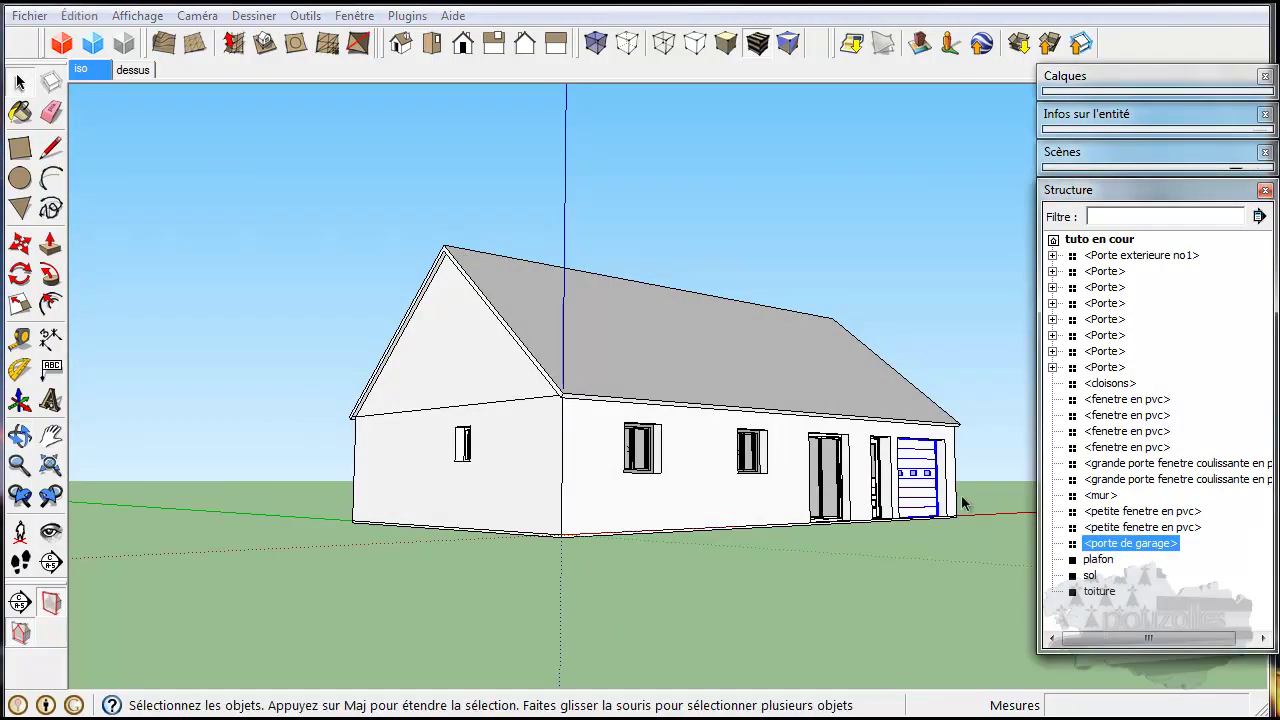
pyautogui.click(1143, 528)
pyautogui.moveTo(825, 530); pyautogui.dragTo(1003, 571, button='middle')
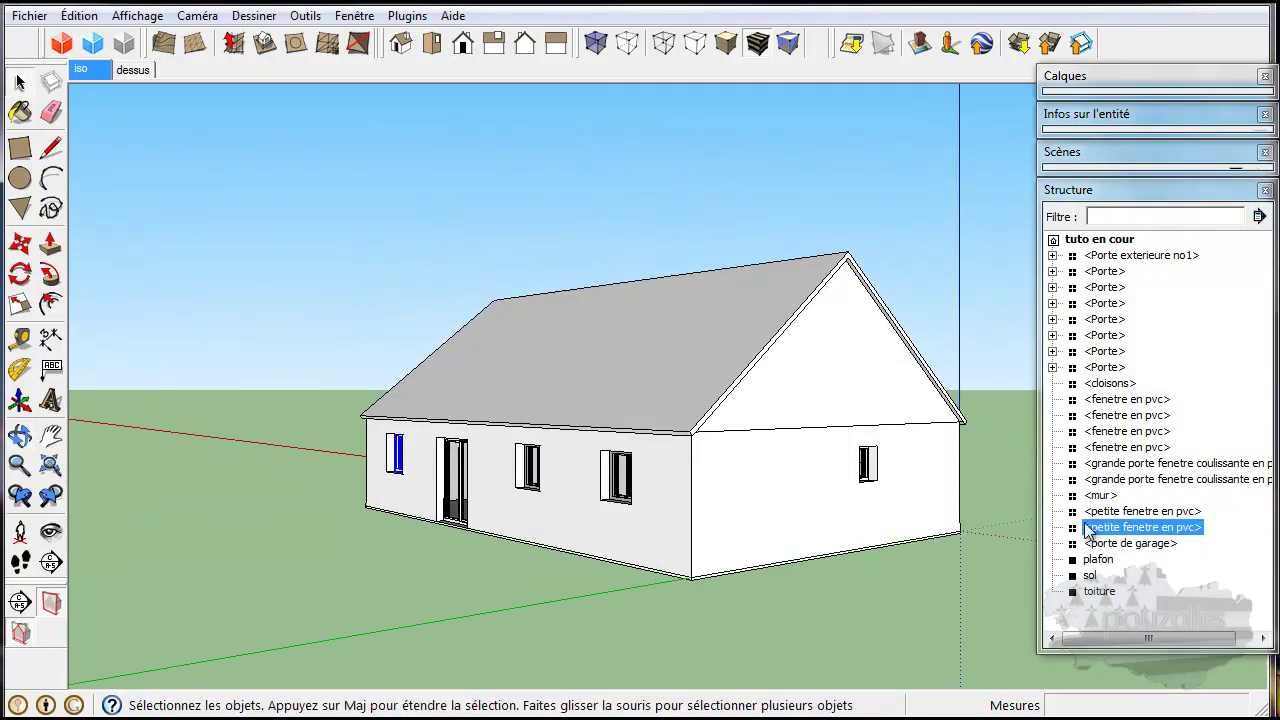
# Open the last "petite fenetre en pvc" component for editing from the outline, inspect it up close, and leave its editing context
pyautogui.doubleClick(1122, 530)
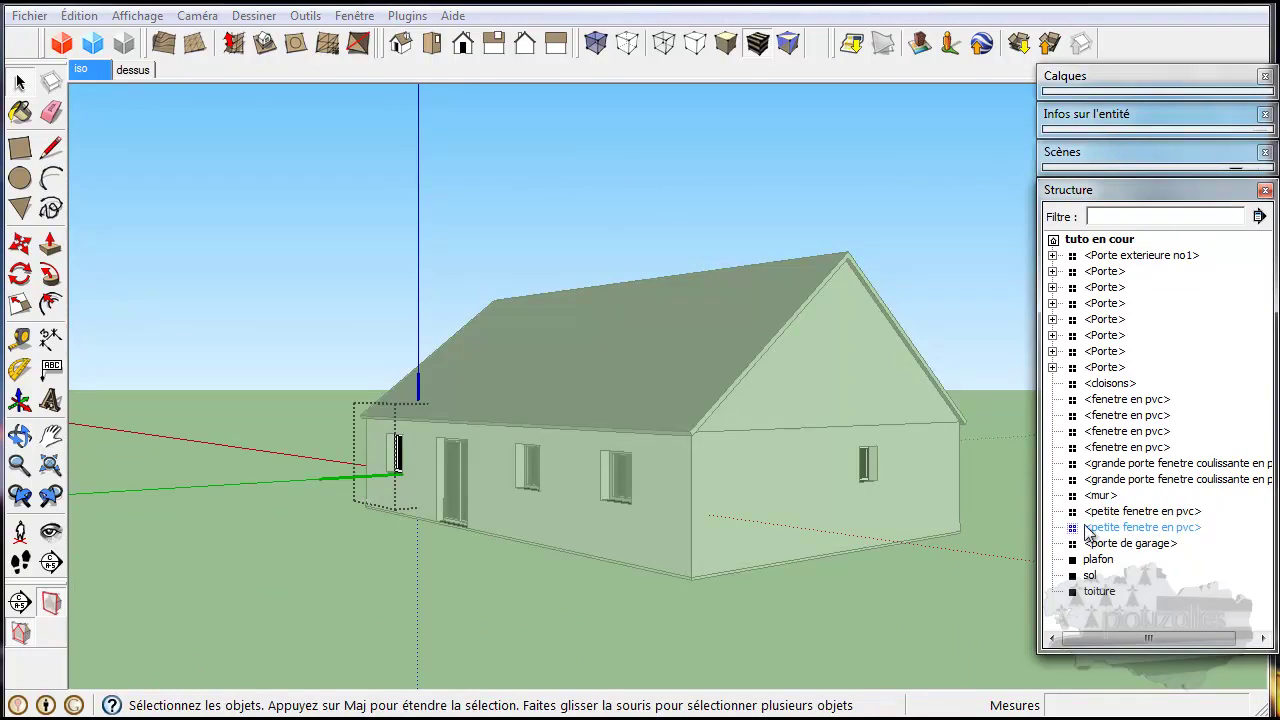
pyautogui.moveTo(443, 497); pyautogui.dragTo(706, 477, button='middle')
pyautogui.scroll(3, 363, 473)
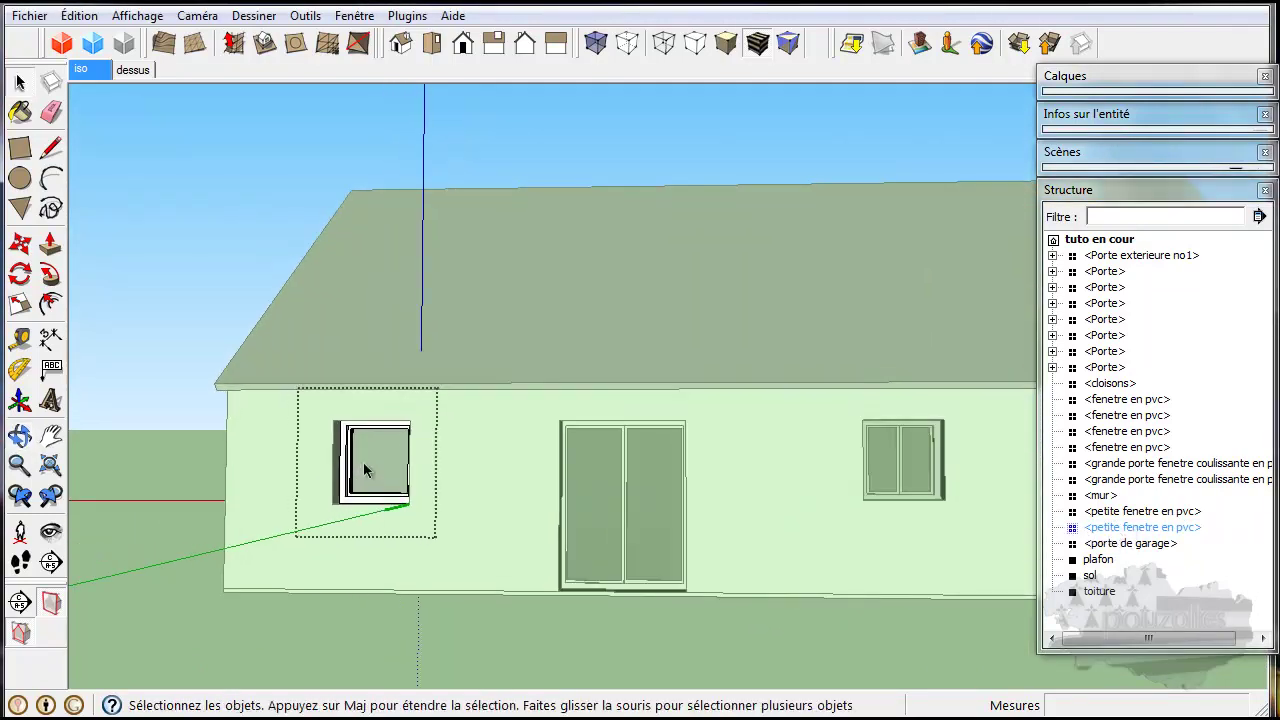
pyautogui.click(1080, 533)
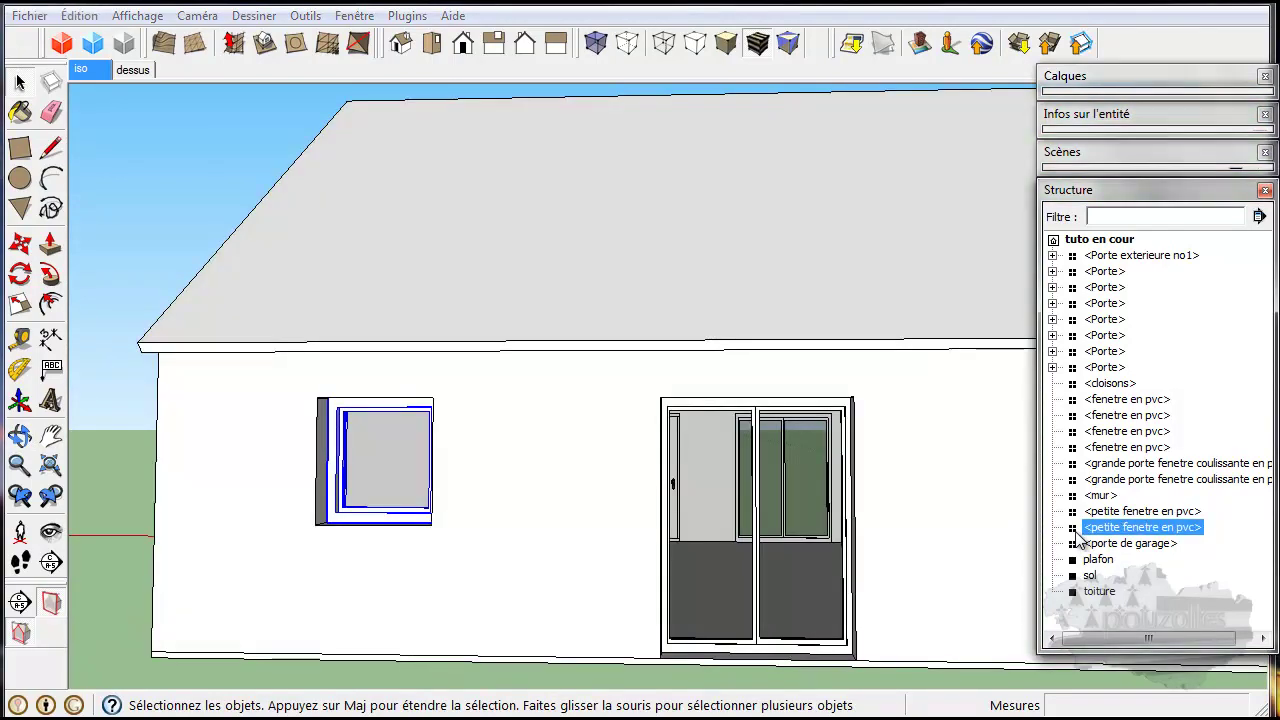
# Expand the last "Porte" entry in the outline to examine its nested components, and collapse it again
pyautogui.click(1052, 367)
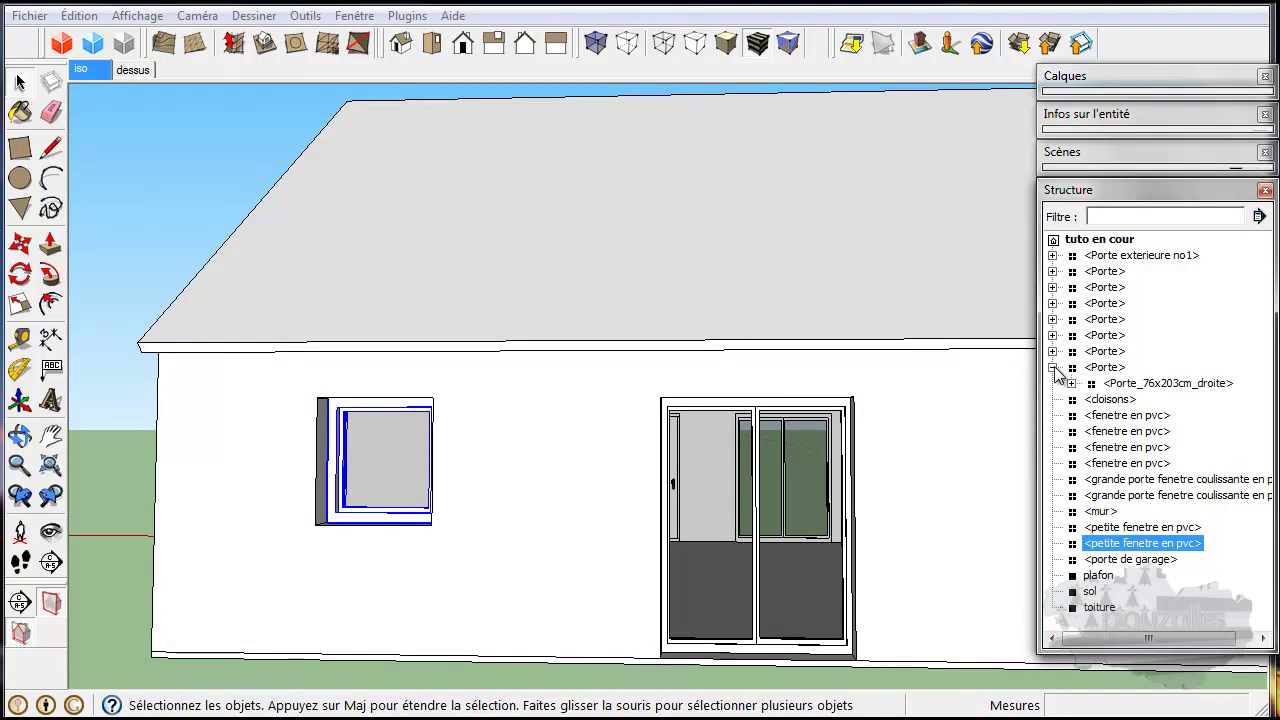
pyautogui.click(1104, 368)
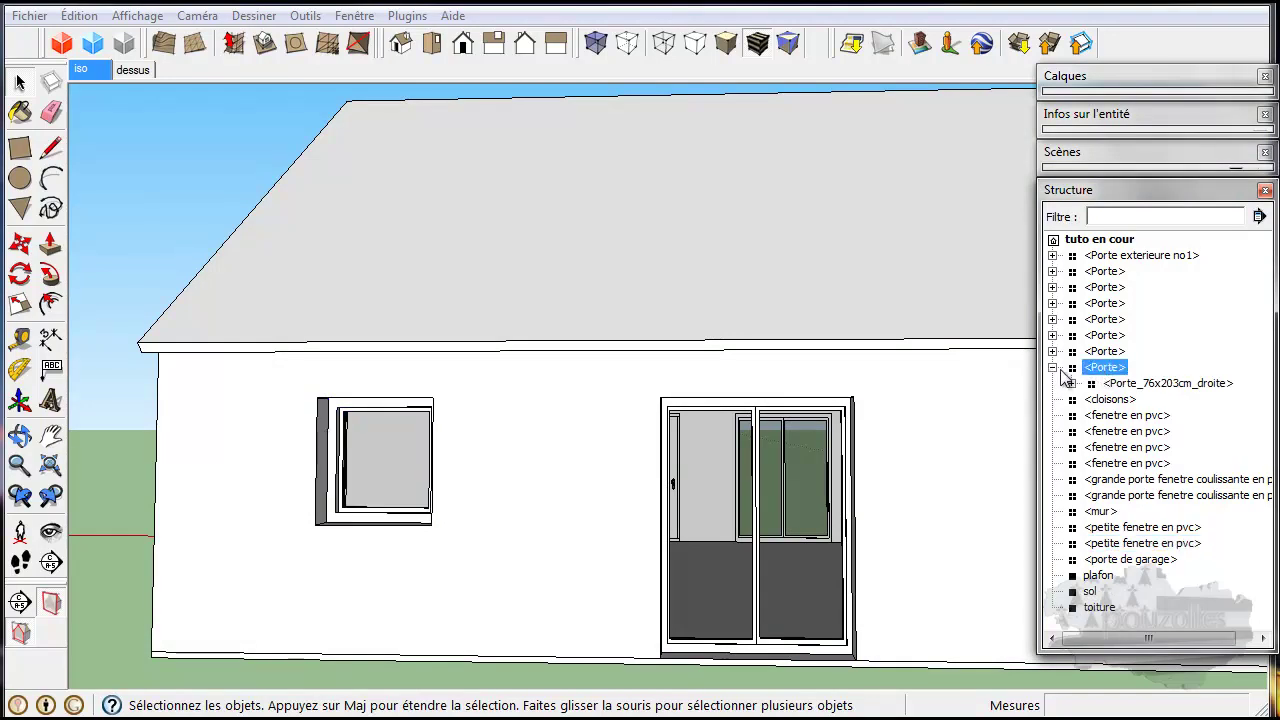
pyautogui.click(1053, 368)
pyautogui.click(1054, 368)
pyautogui.click(1071, 384)
pyautogui.click(1053, 368)
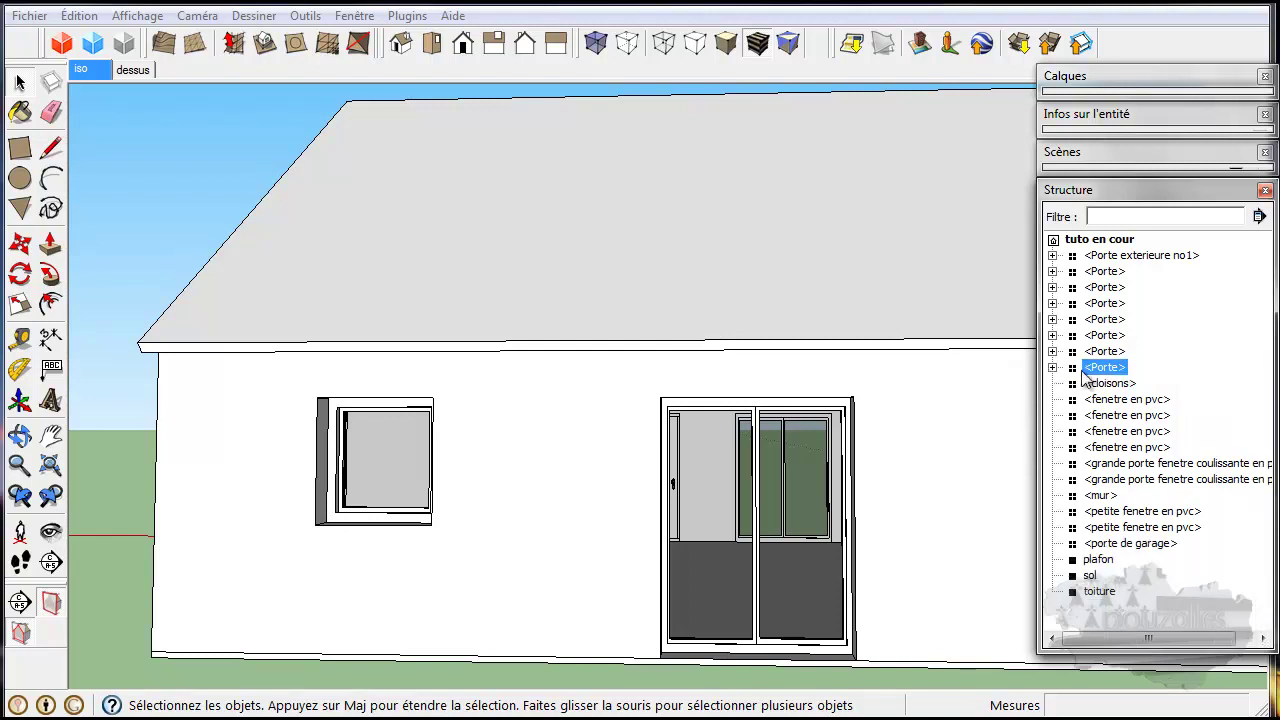
# Select "Porte exterieure no1", expand its contents in the outline and bring the exterior door into close view
pyautogui.click(1120, 258)
pyautogui.click(1053, 256)
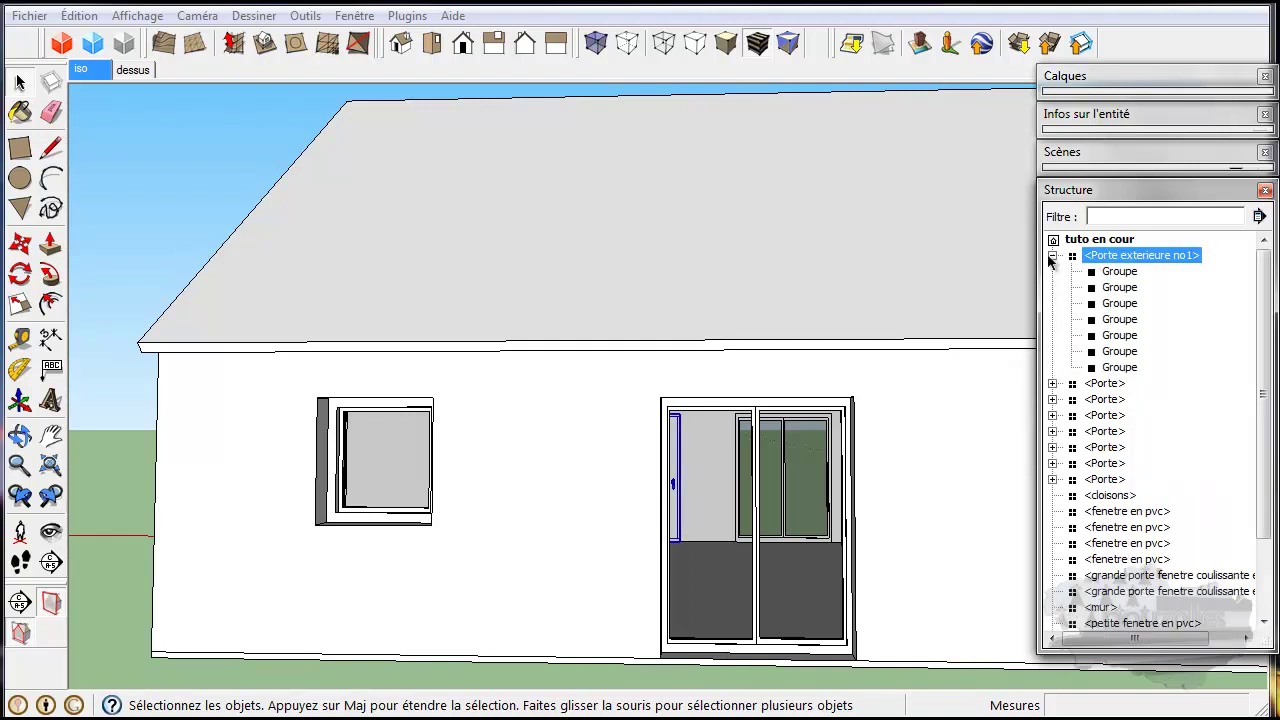
pyautogui.moveTo(644, 490)
pyautogui.mouseDown(button='middle')
pyautogui.moveTo(376, 500)
pyautogui.moveTo(980, 492)
pyautogui.moveTo(708, 519)
pyautogui.mouseUp(button='middle')
pyautogui.moveTo(507, 555); pyautogui.dragTo(671, 537, button='middle')
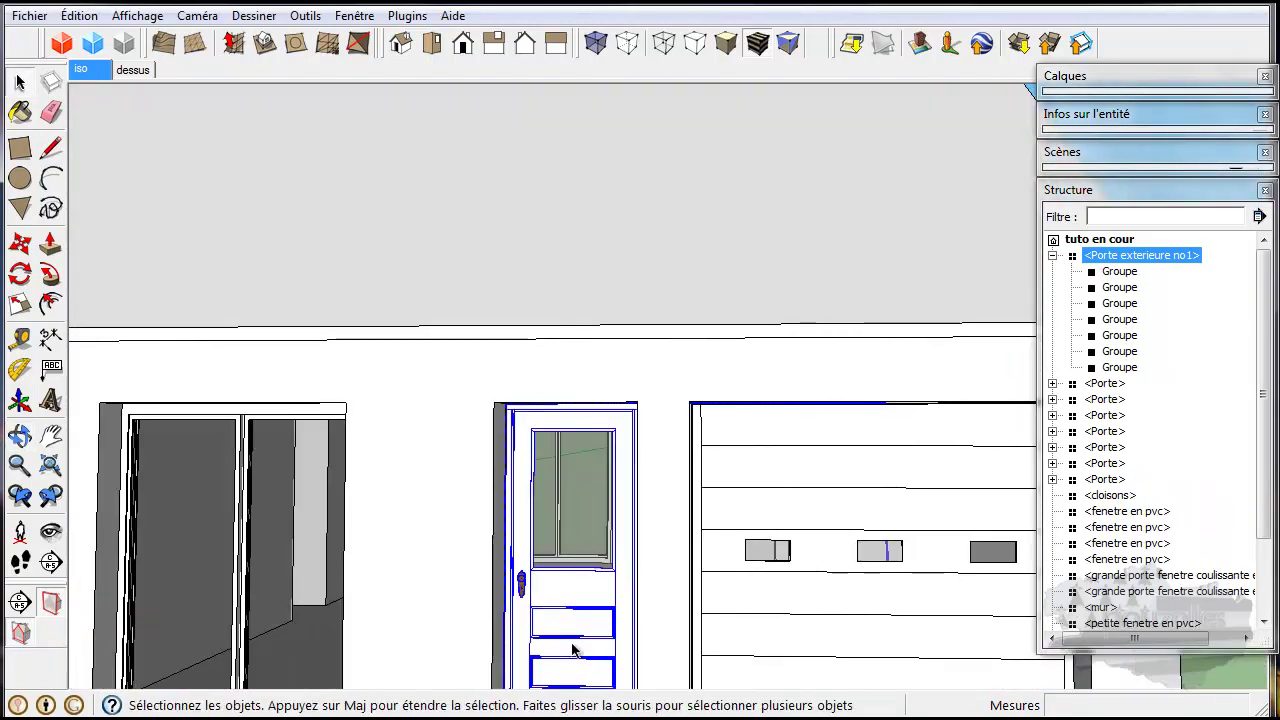
pyautogui.scroll(1, 570, 645)
pyautogui.scroll(1, 570, 651)
pyautogui.moveTo(580, 651); pyautogui.dragTo(617, 472, button='middle')
# Identify the parts of the exterior door by selecting its nested groups one after another in the outline
pyautogui.click(1116, 272)
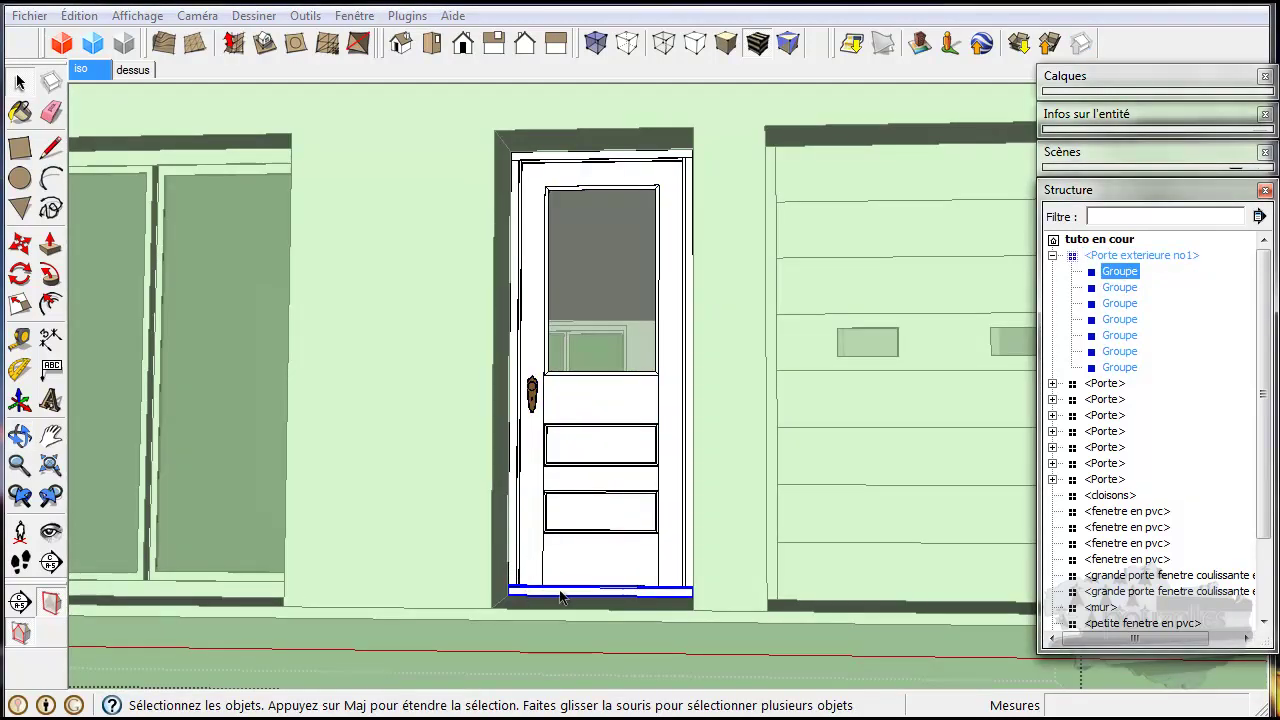
pyautogui.click(1120, 288)
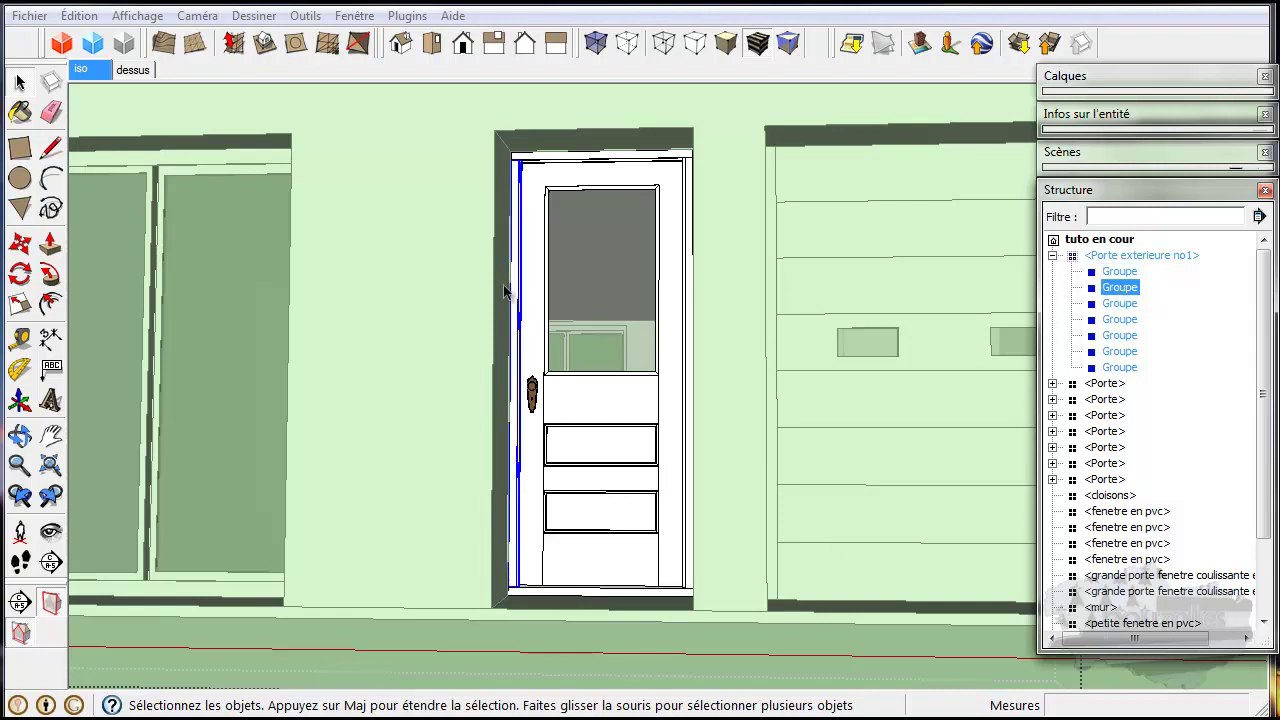
pyautogui.click(1118, 303)
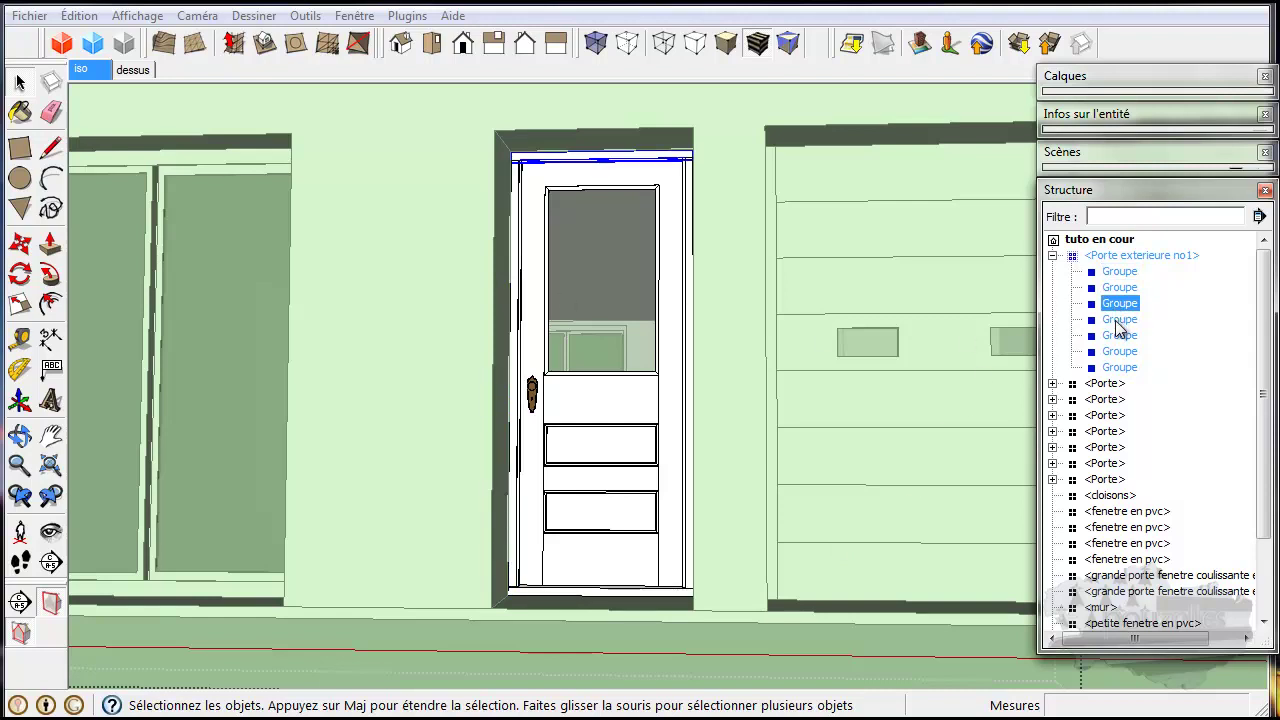
pyautogui.click(1120, 320)
pyautogui.click(1119, 336)
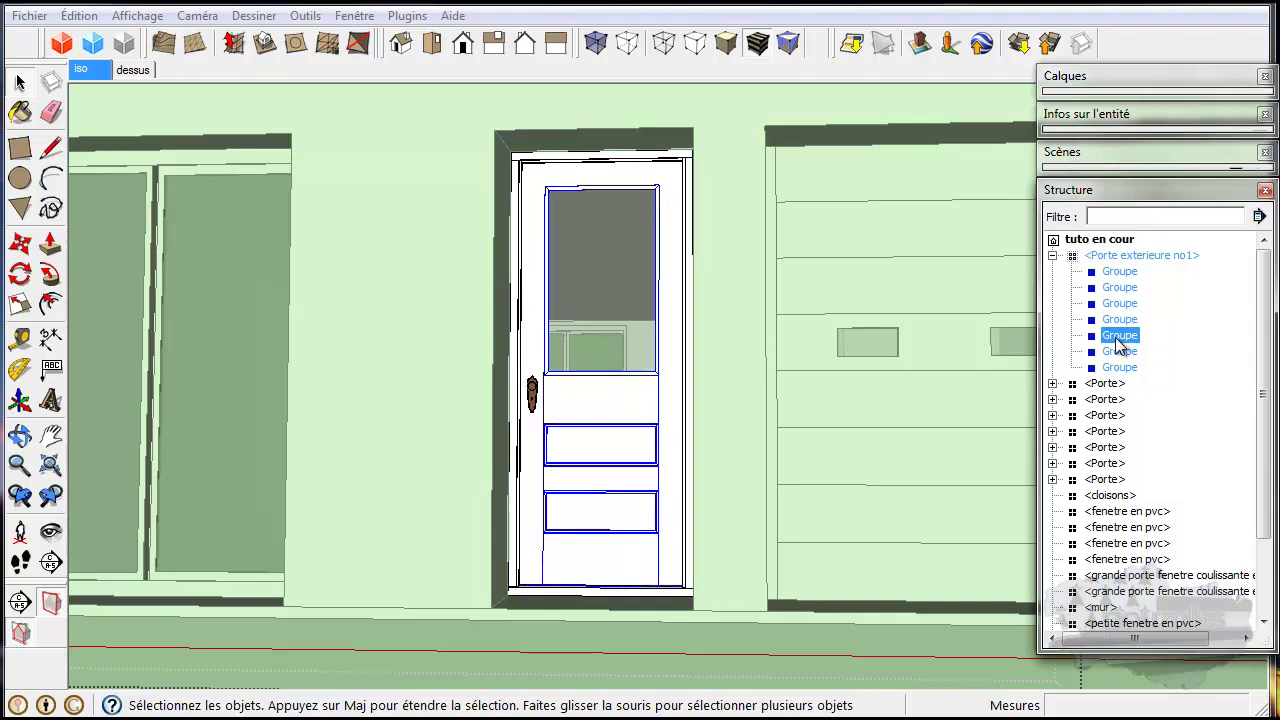
pyautogui.click(1117, 352)
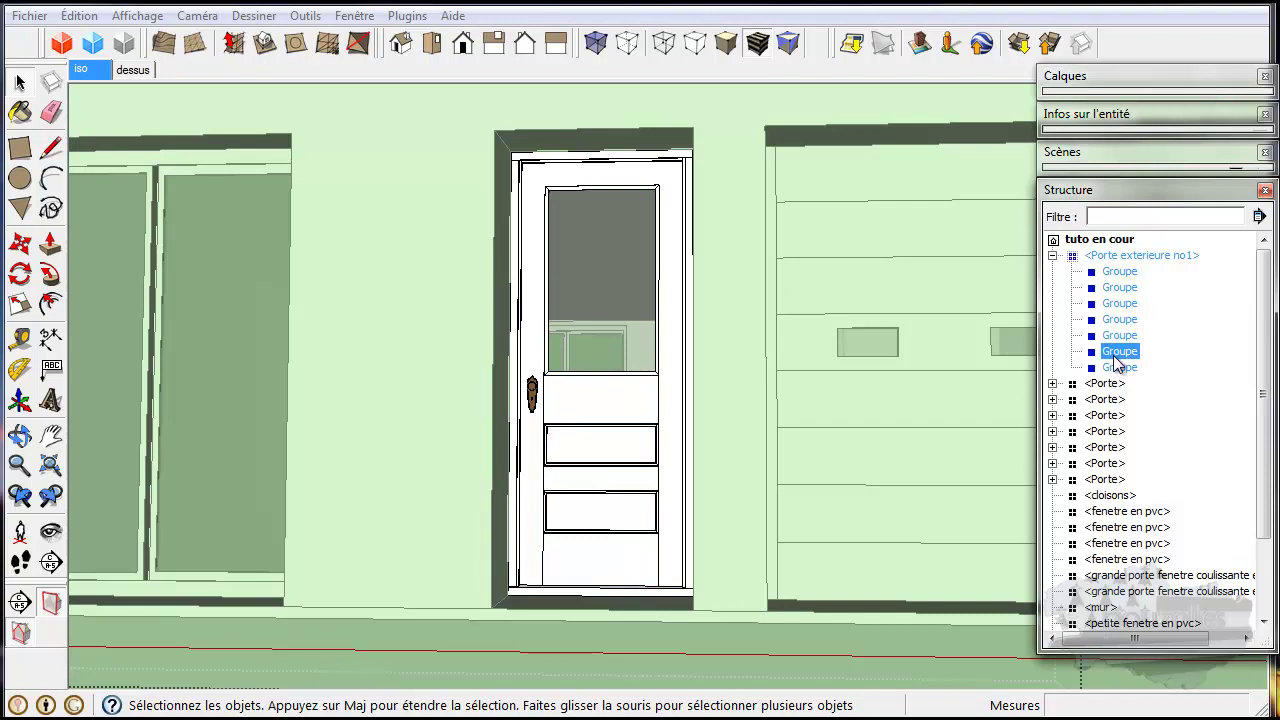
pyautogui.moveTo(1003, 357); pyautogui.dragTo(348, 557, button='middle')
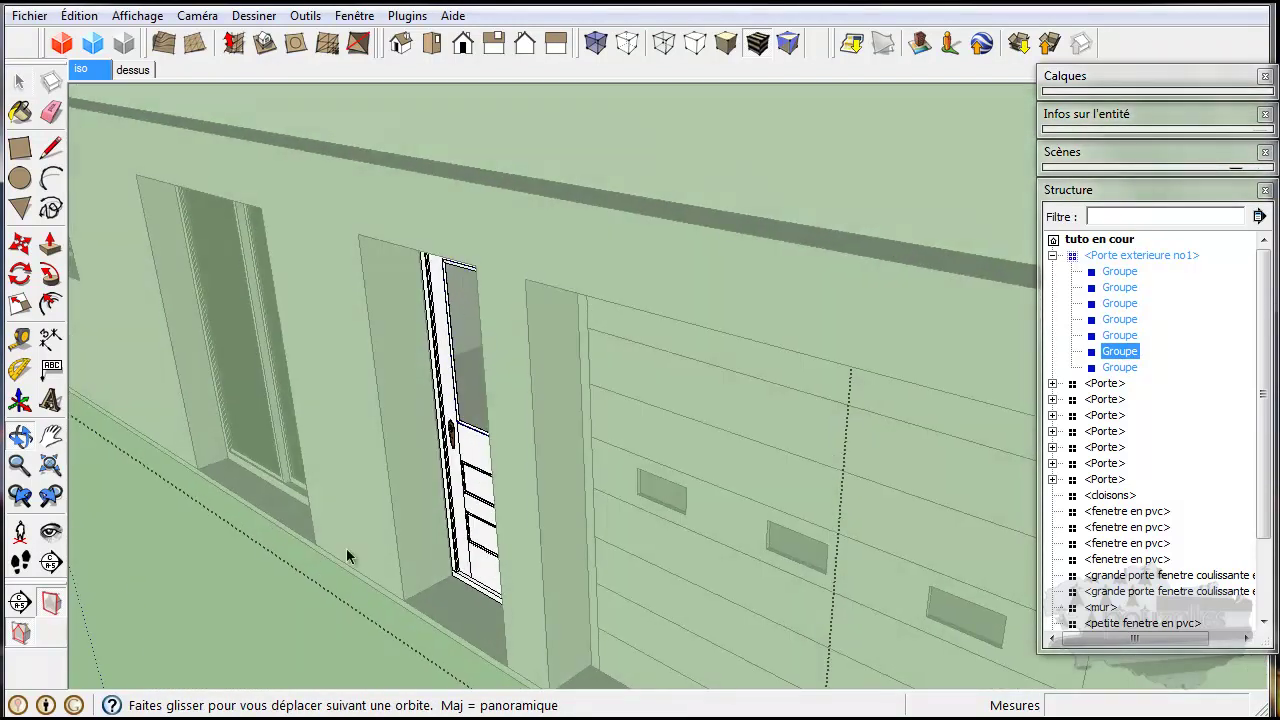
pyautogui.click(1119, 367)
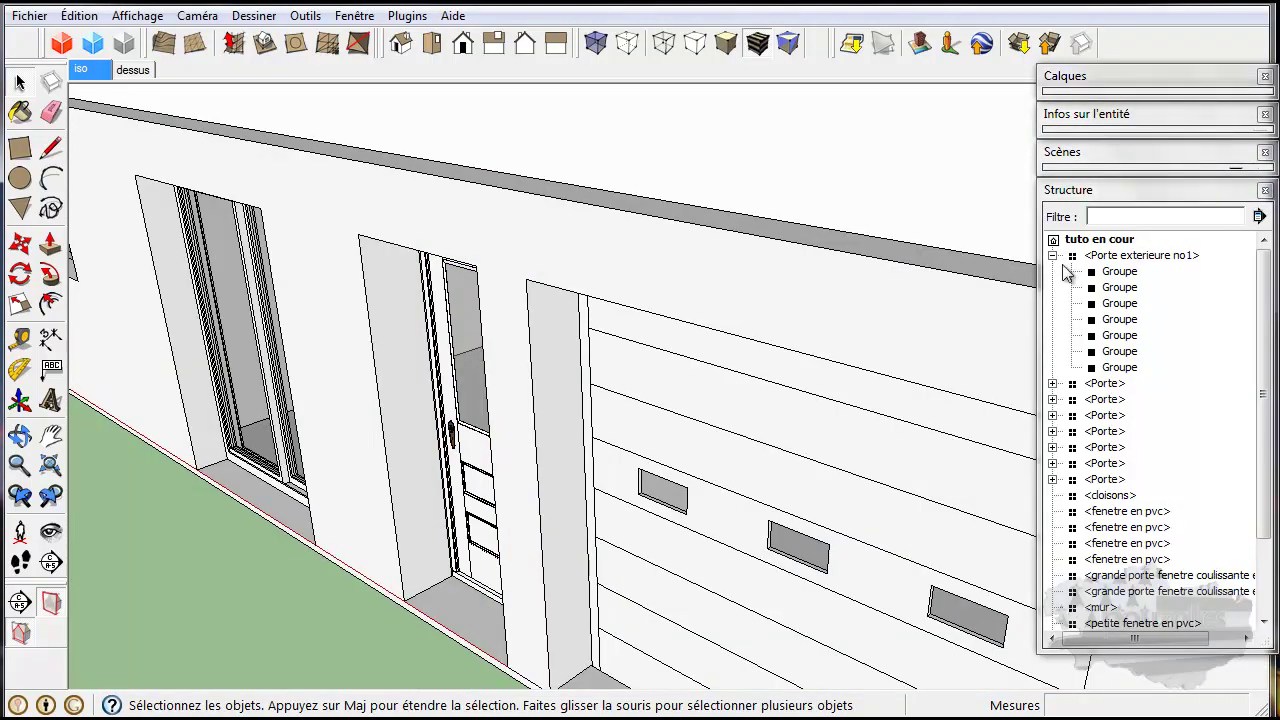
# Collapse the "Porte exterieure no1" entry and fold away the Structure outline
pyautogui.click(1052, 256)
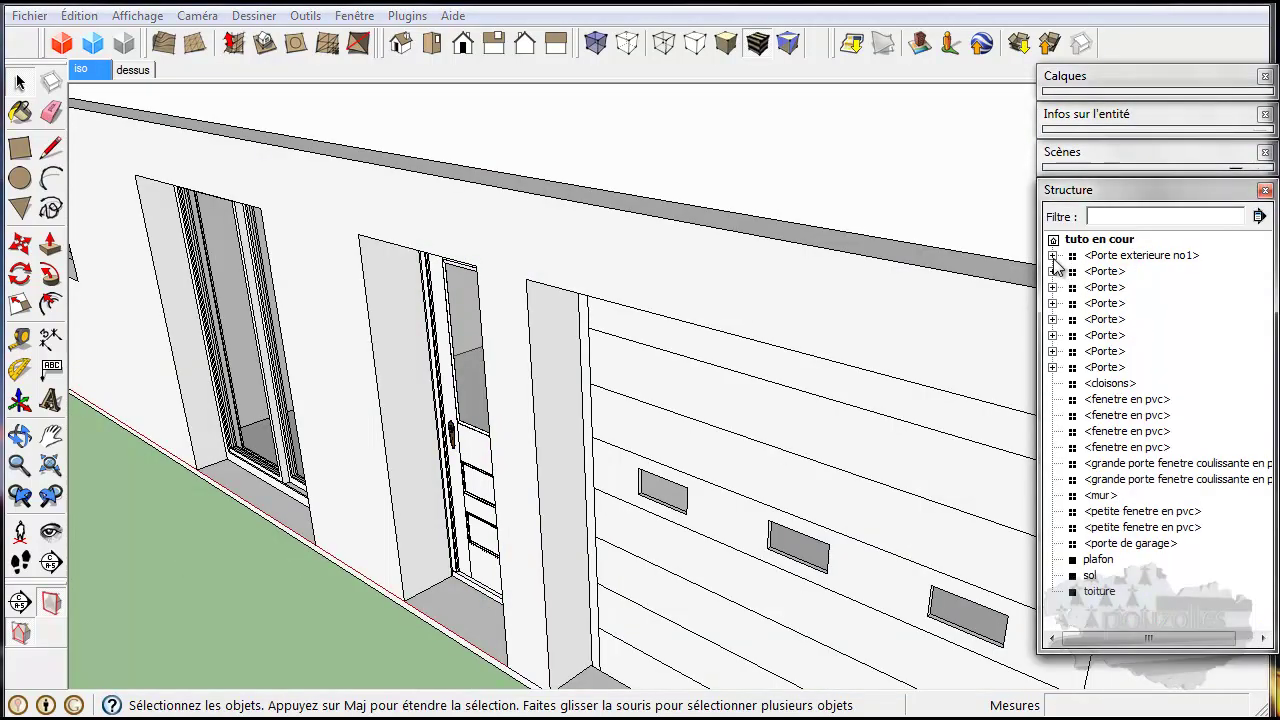
pyautogui.hscroll(1, 1060, 290)
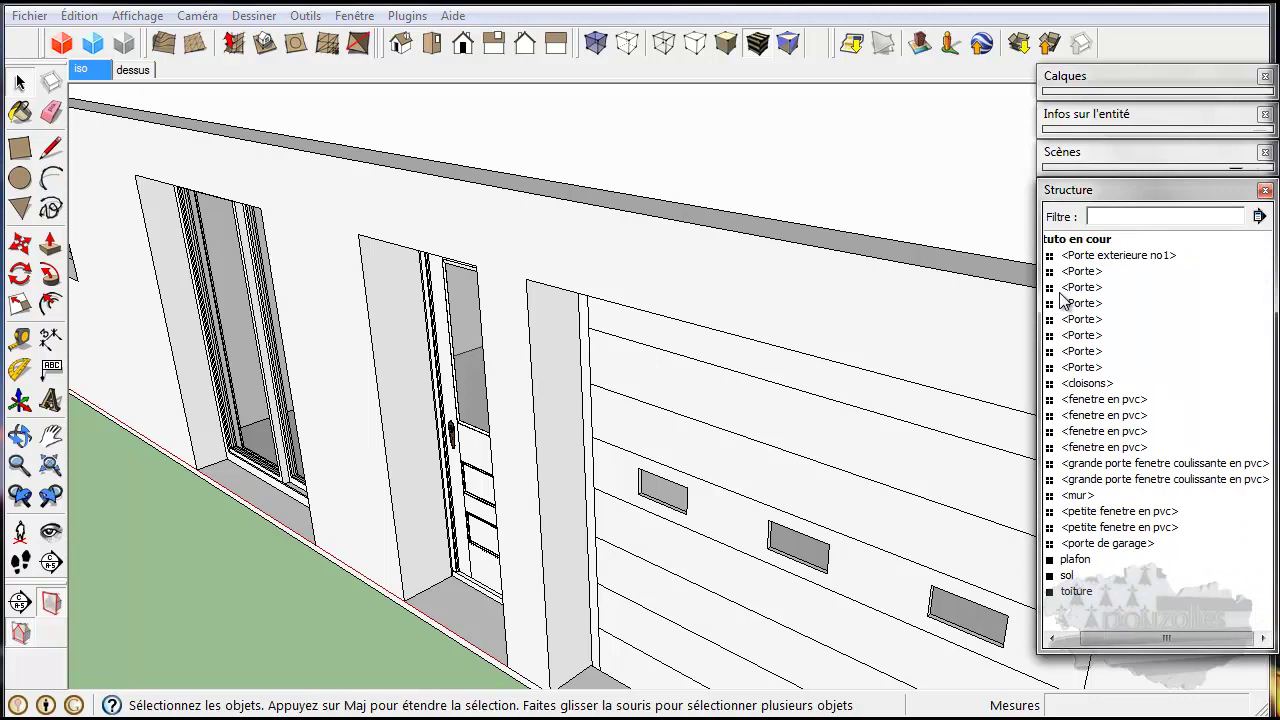
pyautogui.hscroll(-1, 1064, 300)
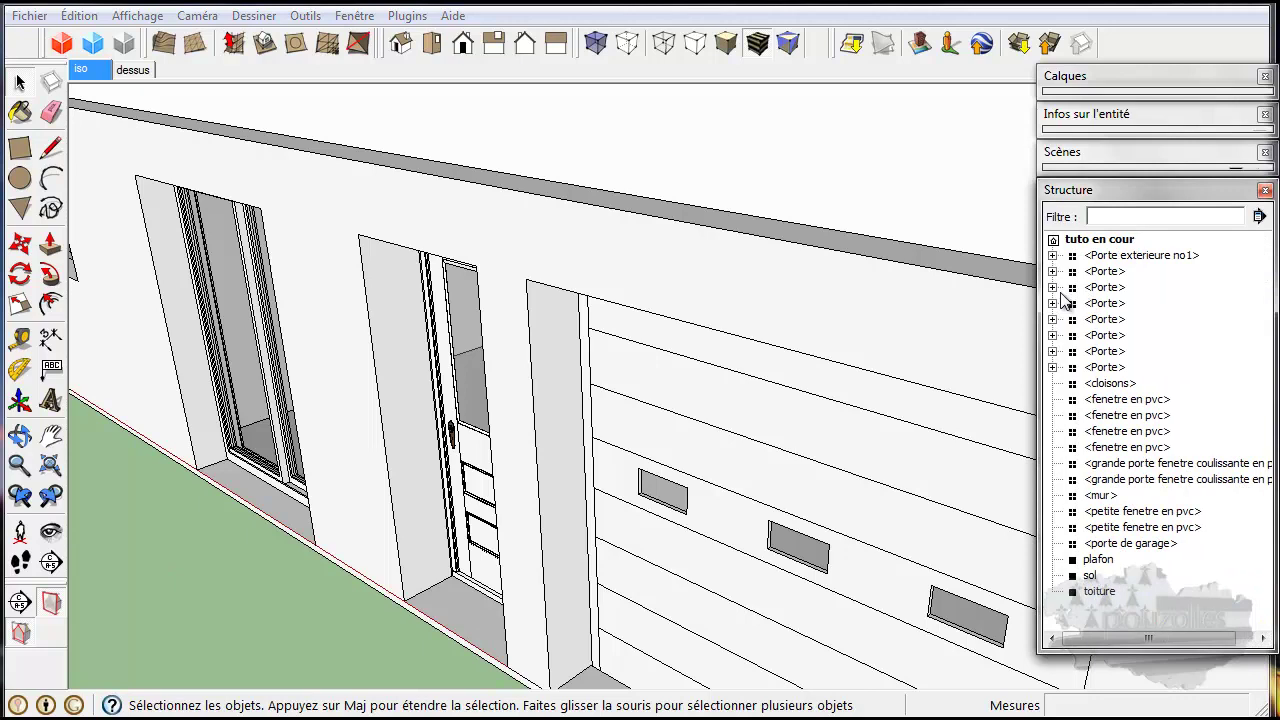
pyautogui.click(1175, 191)
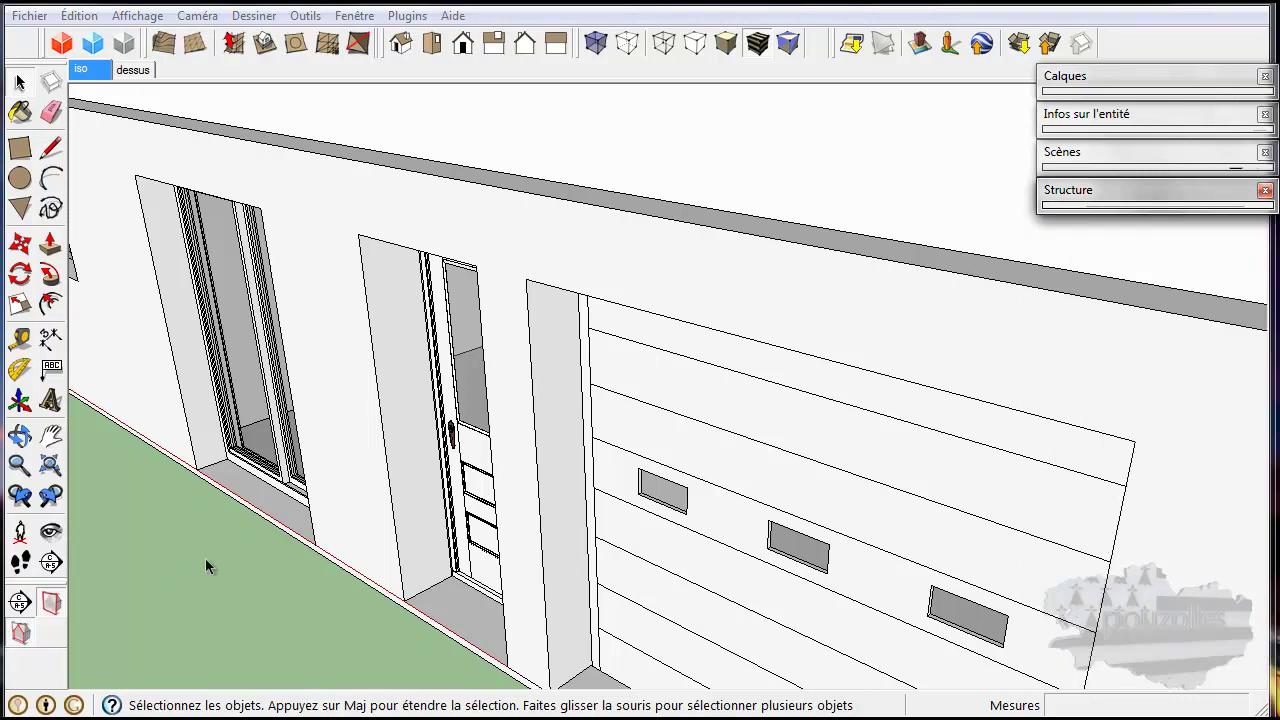
# Draw a small rectangle on the roof slope, starting on the ridge near the windowless gable end
pyautogui.scroll(-10, 207, 562)
pyautogui.moveTo(591, 459); pyautogui.dragTo(676, 424, button='middle')
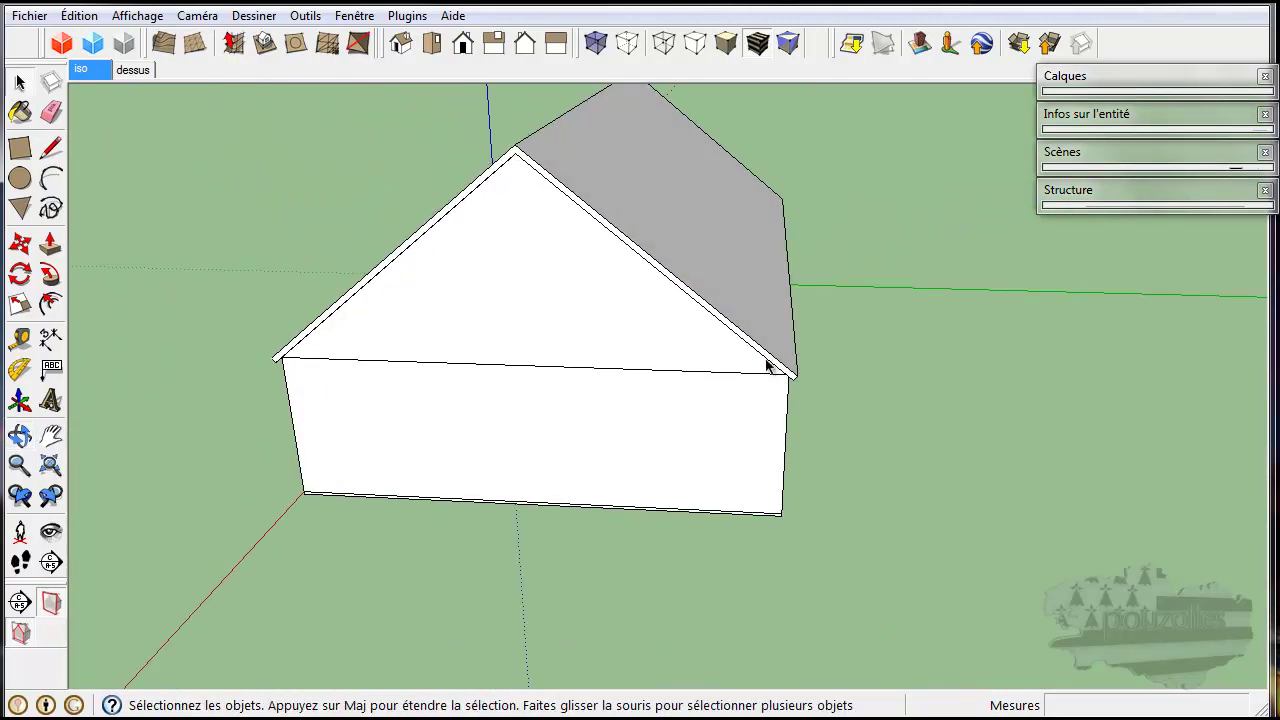
pyautogui.moveTo(763, 237); pyautogui.dragTo(710, 278, button='middle')
pyautogui.moveTo(707, 254); pyautogui.dragTo(643, 410, button='middle')
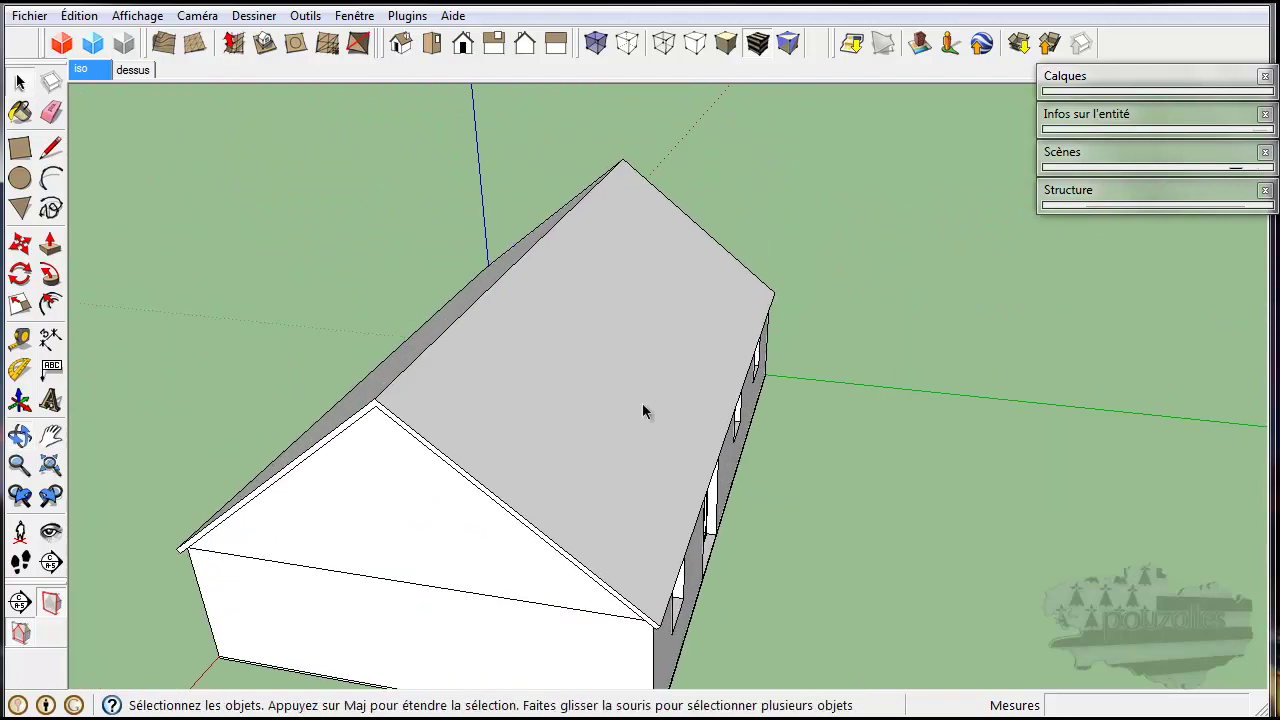
pyautogui.click(21, 149)
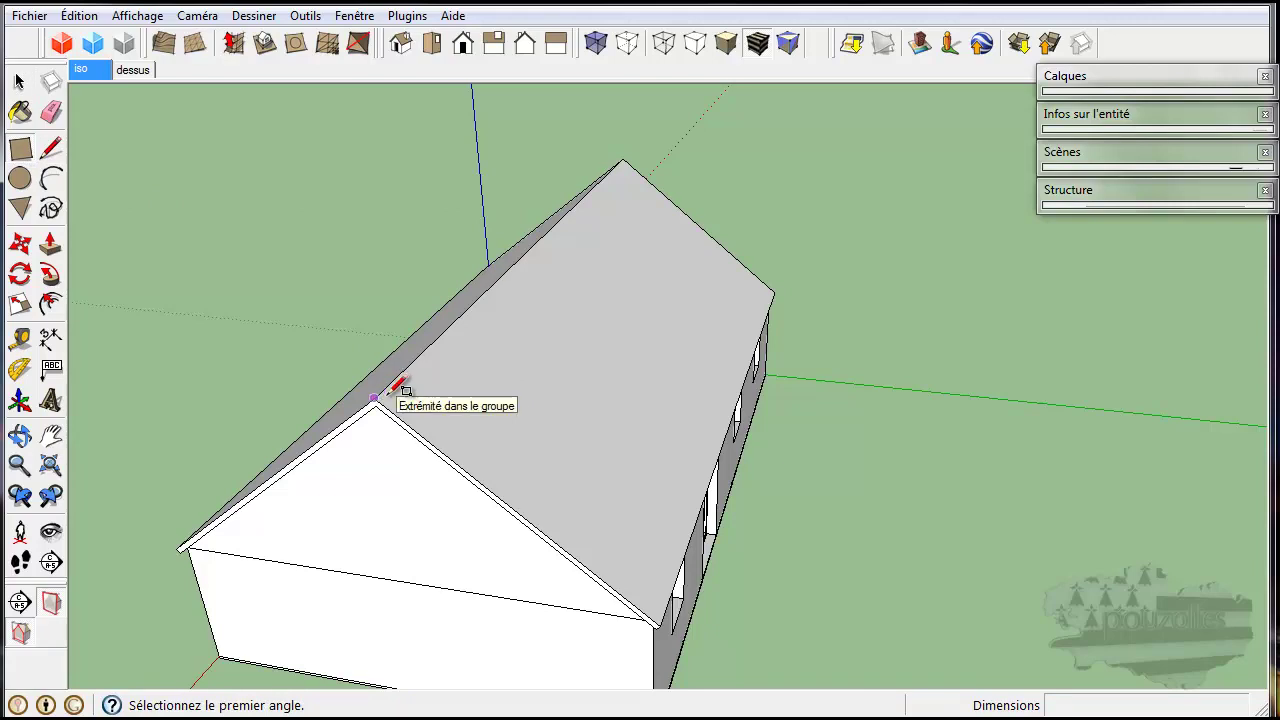
pyautogui.scroll(4, 399, 387)
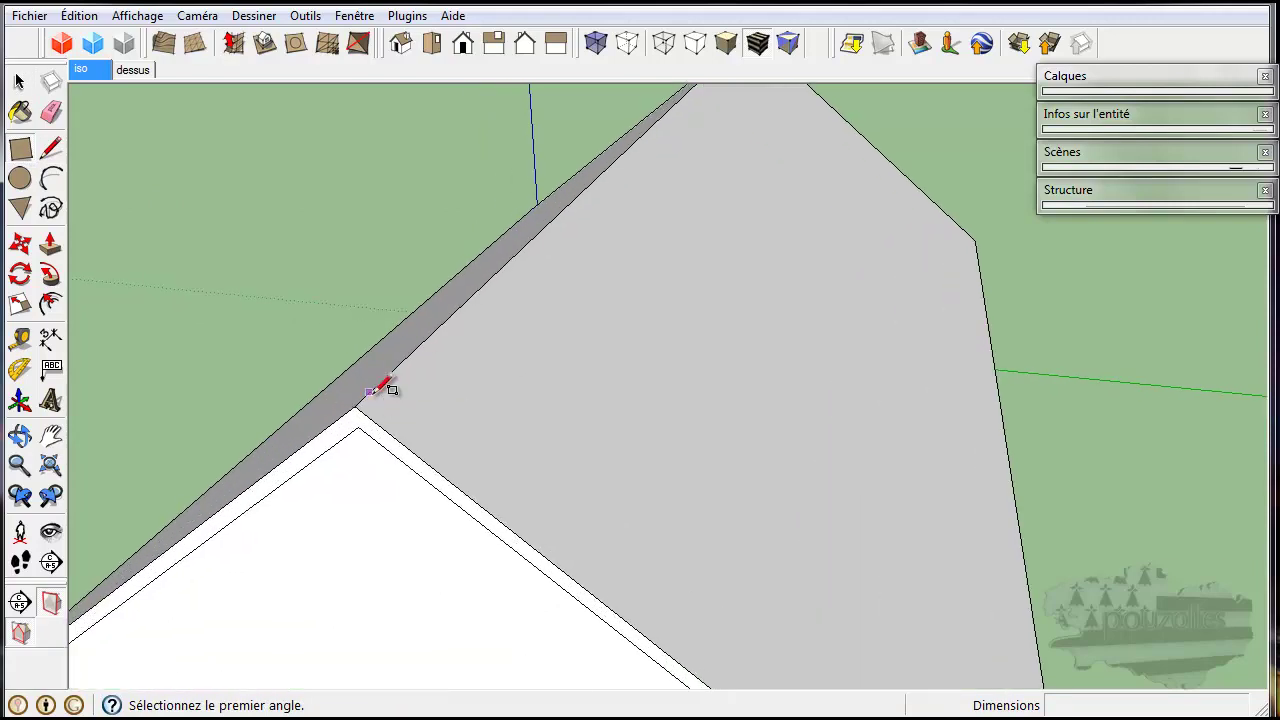
pyautogui.click(370, 391)
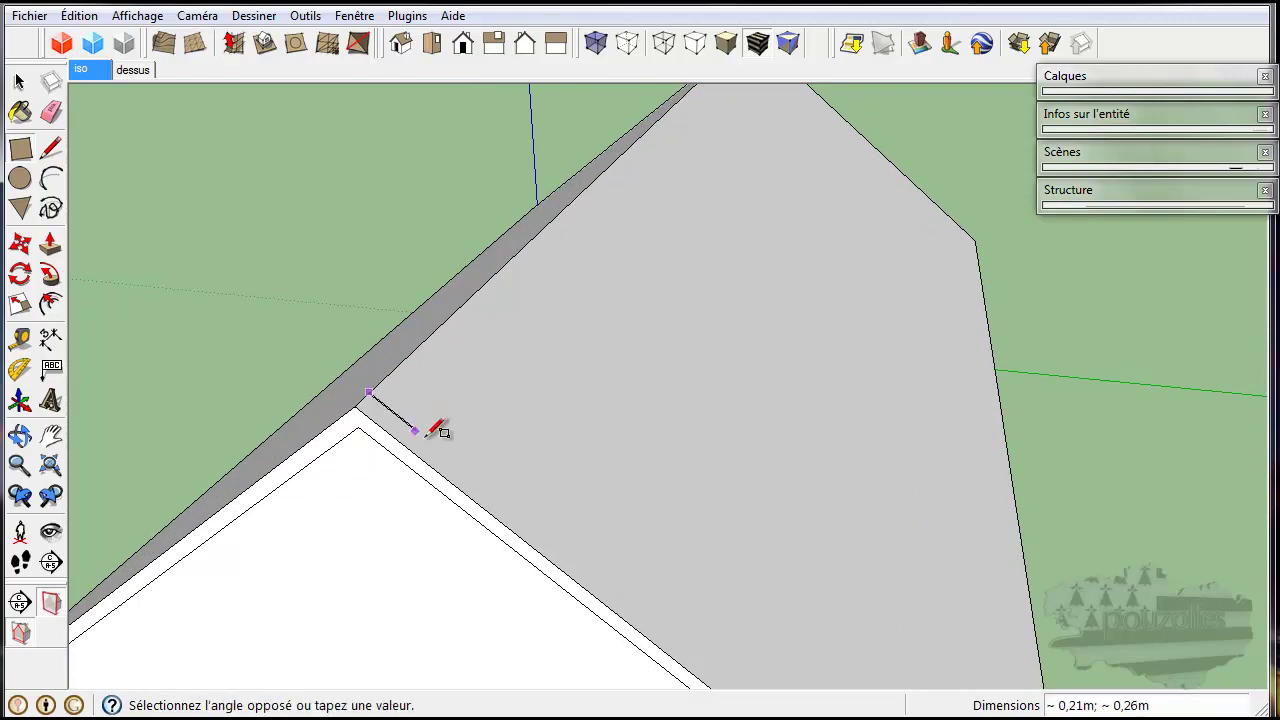
pyautogui.click(513, 421)
pyautogui.moveTo(553, 412)
pyautogui.mouseDown(button='middle')
pyautogui.moveTo(583, 423)
pyautogui.moveTo(380, 374)
pyautogui.moveTo(368, 463)
pyautogui.moveTo(540, 446)
pyautogui.moveTo(626, 386)
pyautogui.moveTo(637, 400)
pyautogui.mouseUp(button='middle')
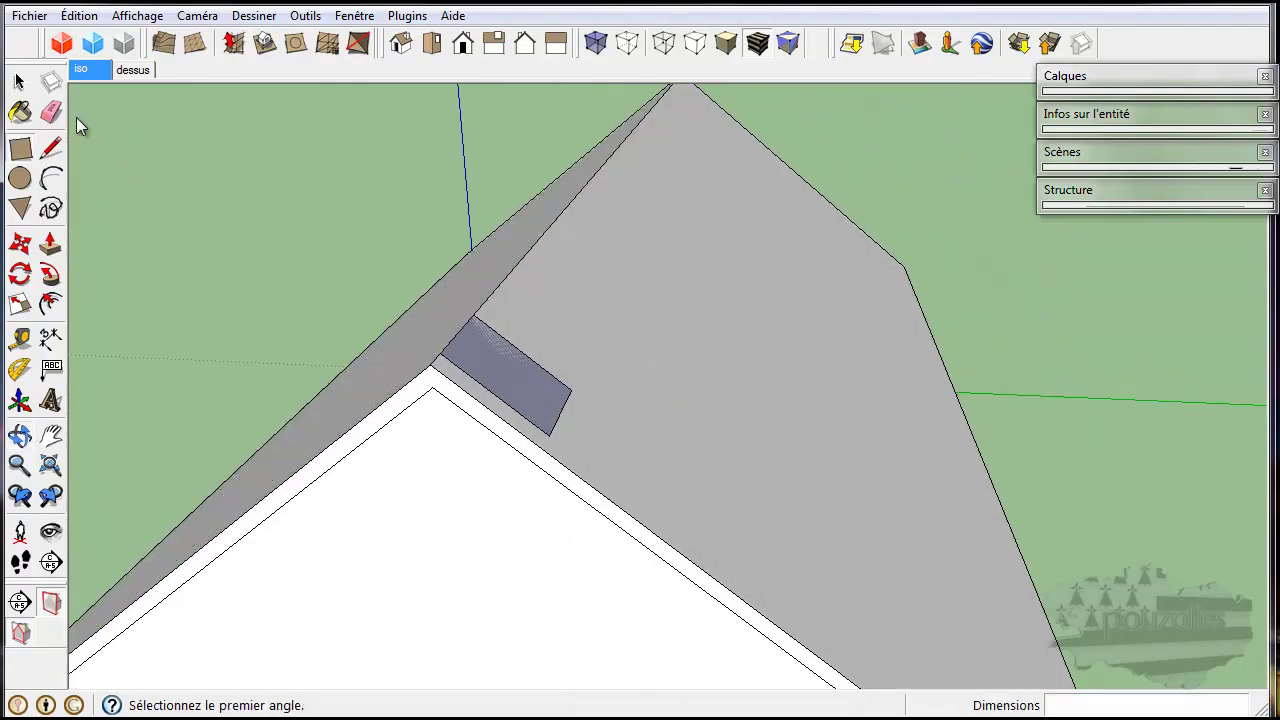
# Draw the chimney's first upright face with lines rising from the rectangle's downslope edge and joined by a level top edge
pyautogui.click(52, 148)
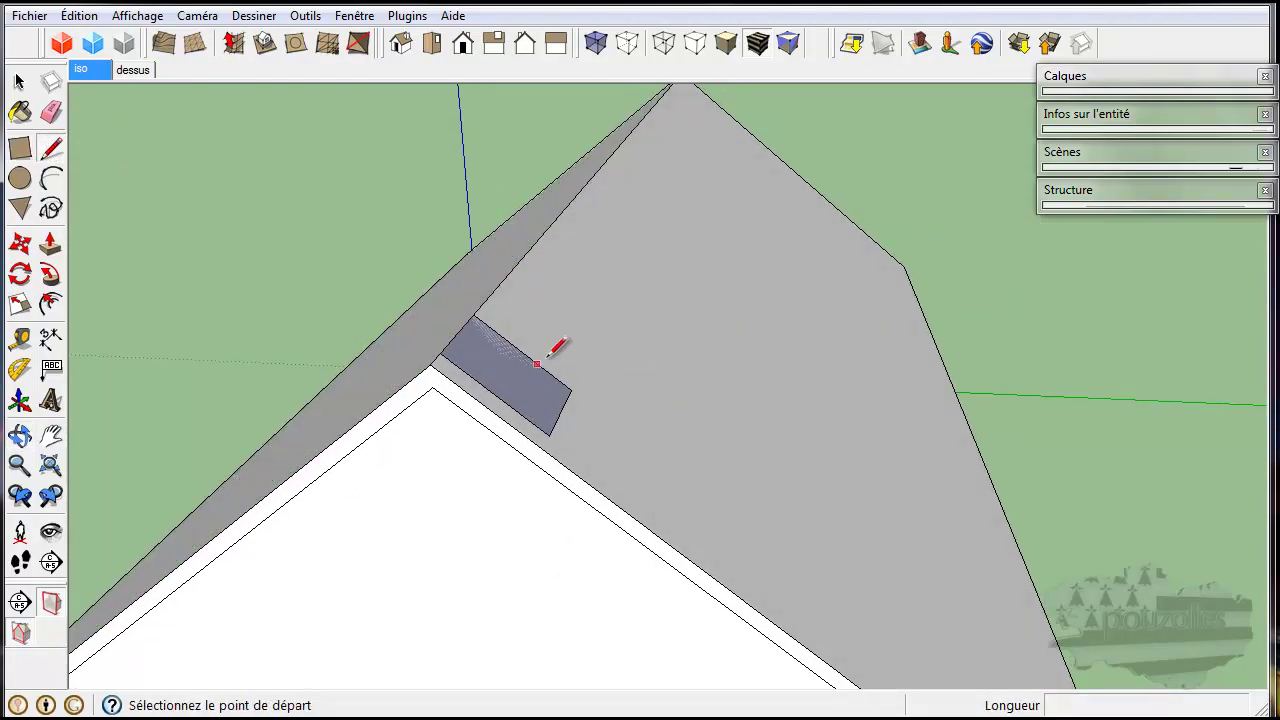
pyautogui.click(570, 389)
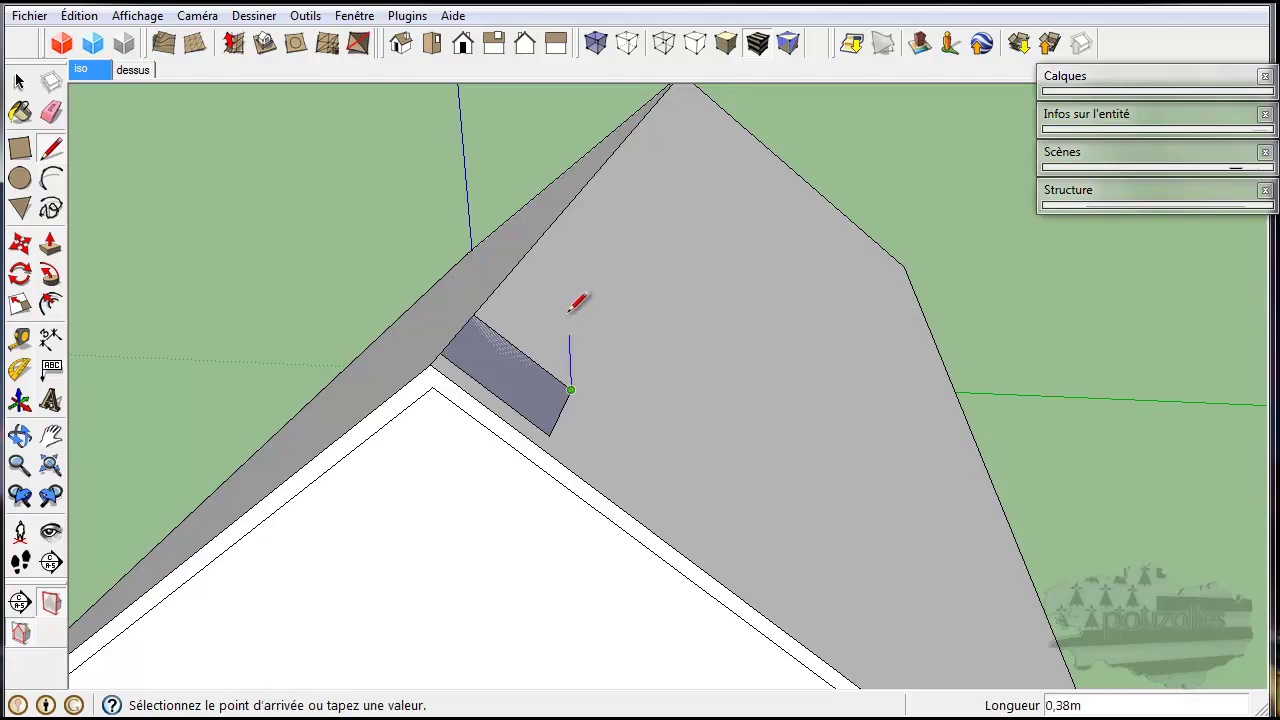
pyautogui.click(564, 231)
pyautogui.moveTo(637, 314); pyautogui.dragTo(457, 291, button='middle')
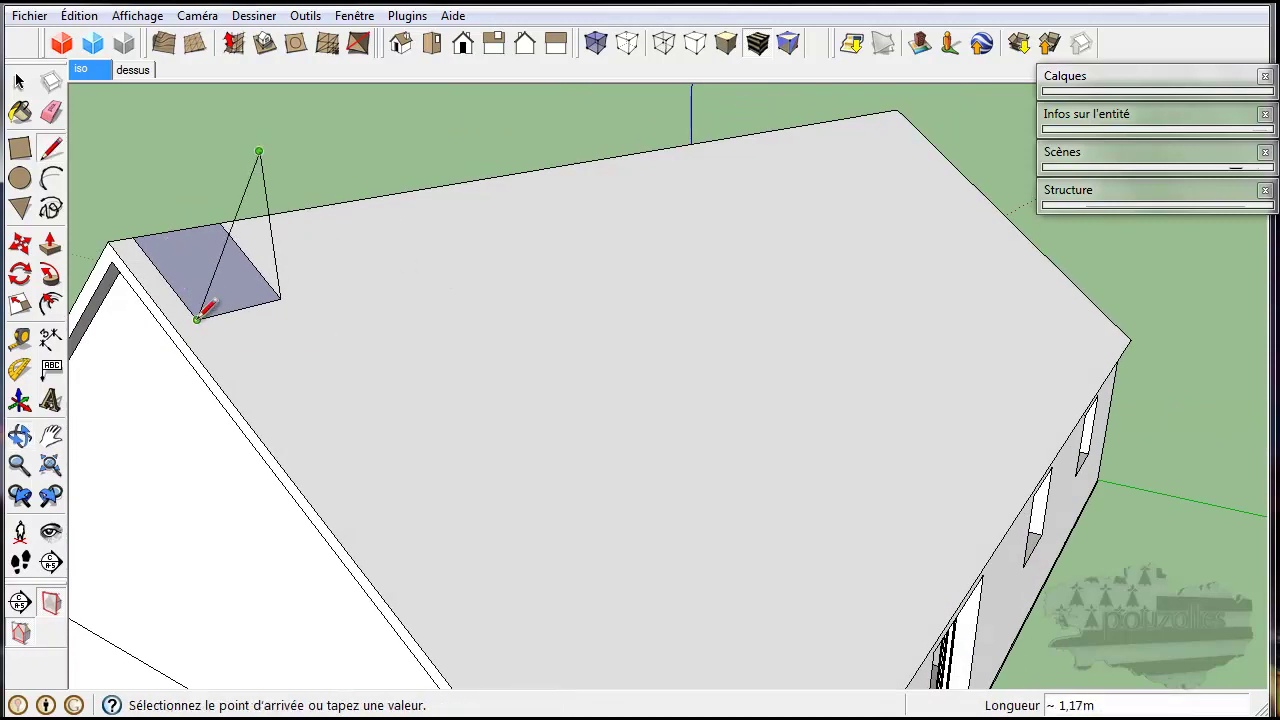
pyautogui.click(169, 161)
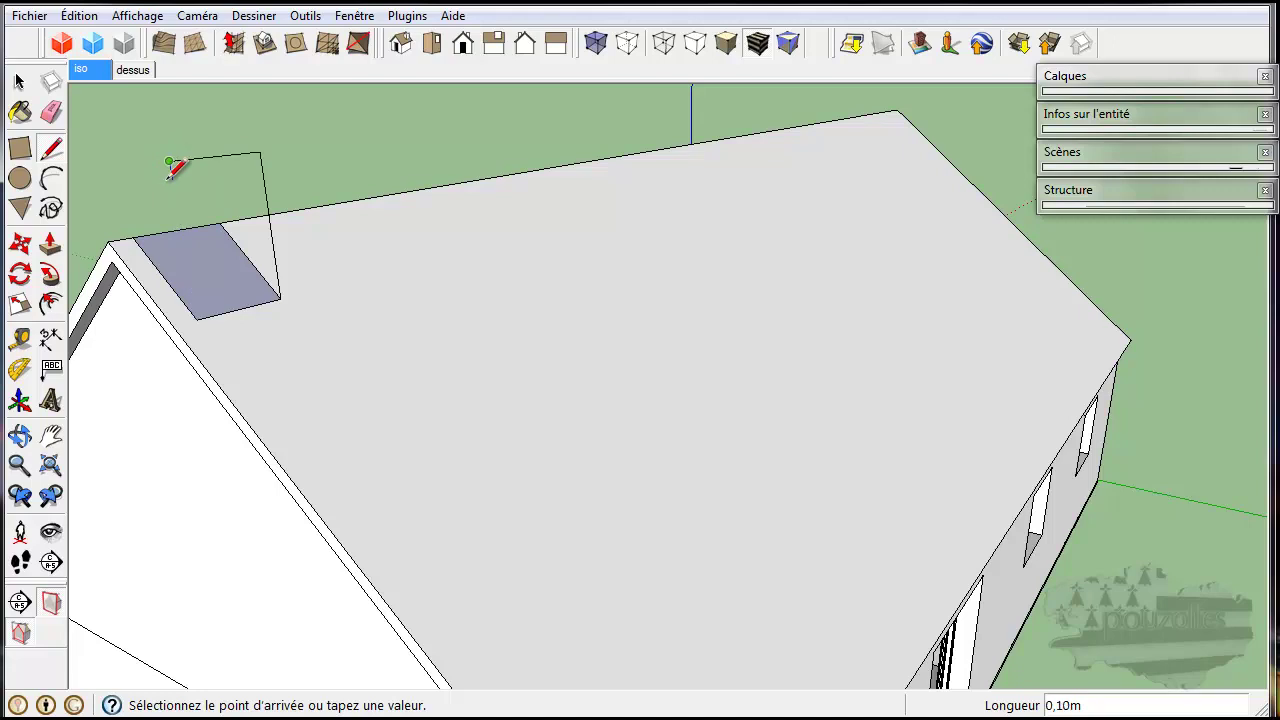
pyautogui.click(197, 319)
# Draw an adjoining upright chimney face from the ridge corner, level with the top of the first face
pyautogui.moveTo(210, 312)
pyautogui.mouseDown(button='middle')
pyautogui.moveTo(314, 346)
pyautogui.moveTo(543, 380)
pyautogui.moveTo(480, 398)
pyautogui.mouseUp(button='middle')
pyautogui.click(445, 413)
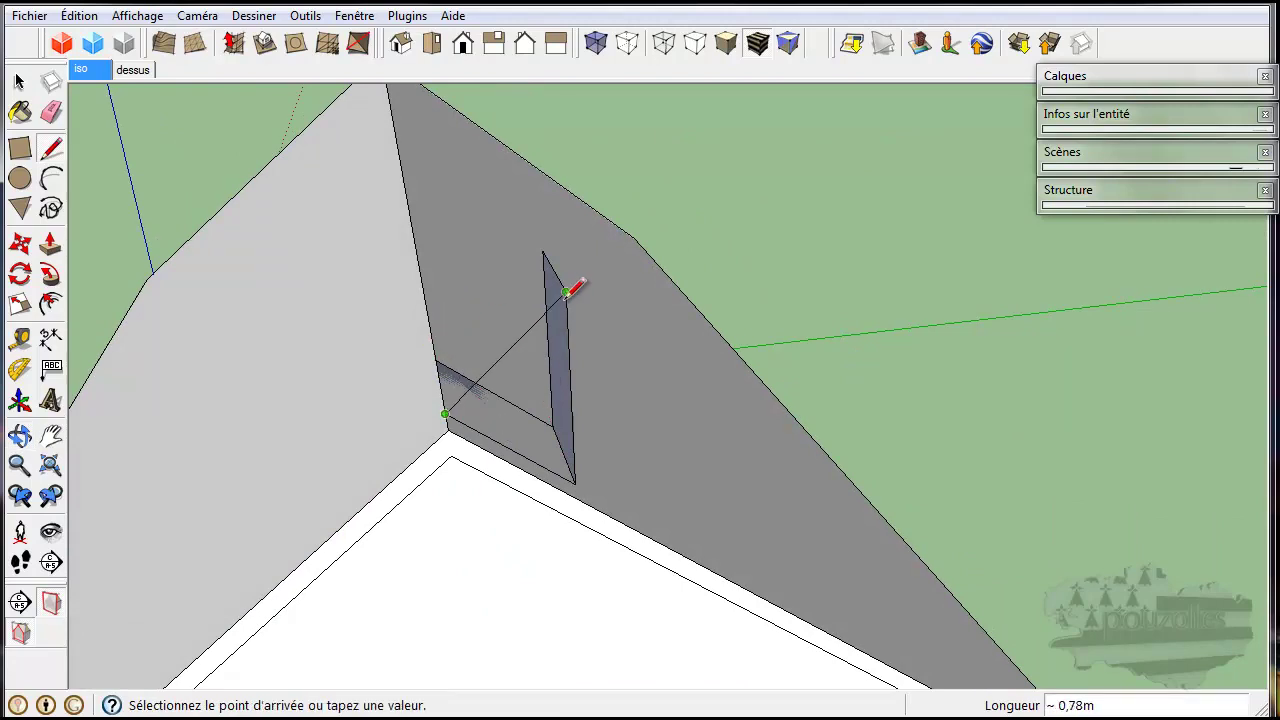
pyautogui.click(433, 304)
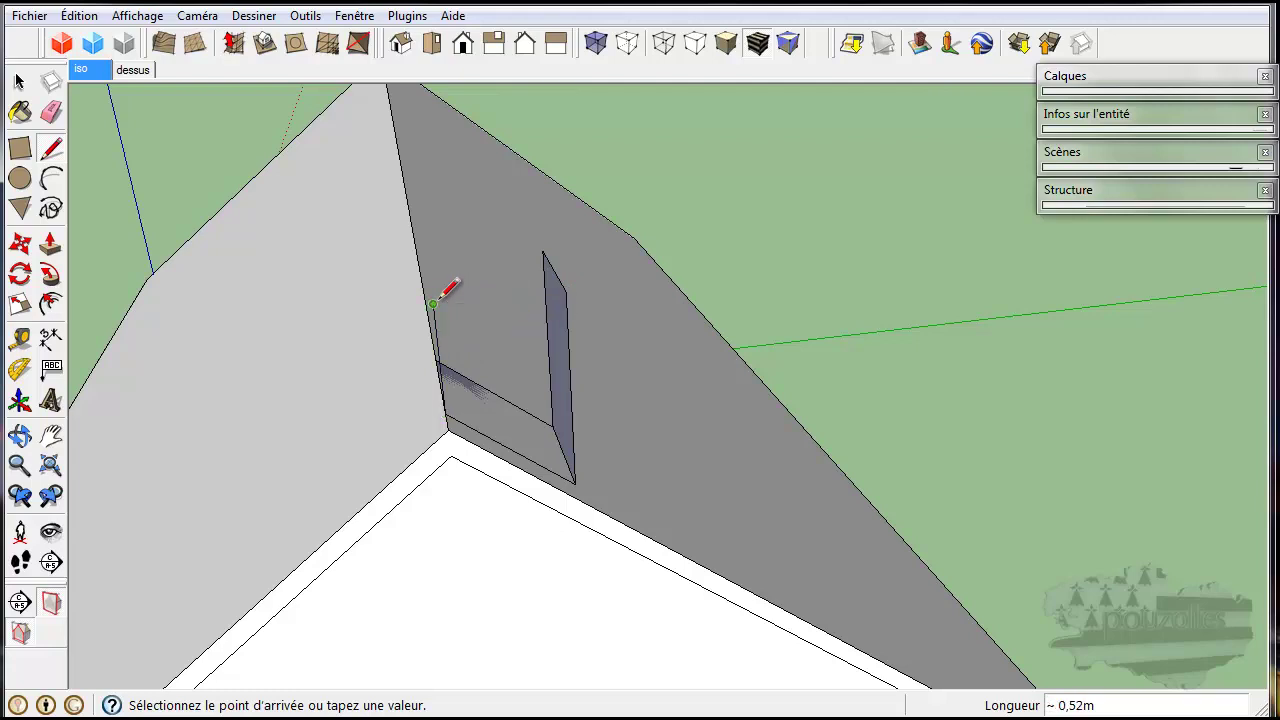
pyautogui.click(567, 292)
# Draw the chimney's gable-side upright face, with a level top edge and a vertical edge down to the ridge
pyautogui.moveTo(472, 377)
pyautogui.mouseDown(button='middle')
pyautogui.moveTo(648, 454)
pyautogui.moveTo(967, 541)
pyautogui.moveTo(1151, 517)
pyautogui.moveTo(1234, 474)
pyautogui.moveTo(1262, 482)
pyautogui.moveTo(838, 433)
pyautogui.moveTo(863, 449)
pyautogui.moveTo(922, 425)
pyautogui.mouseUp(button='middle')
pyautogui.click(722, 326)
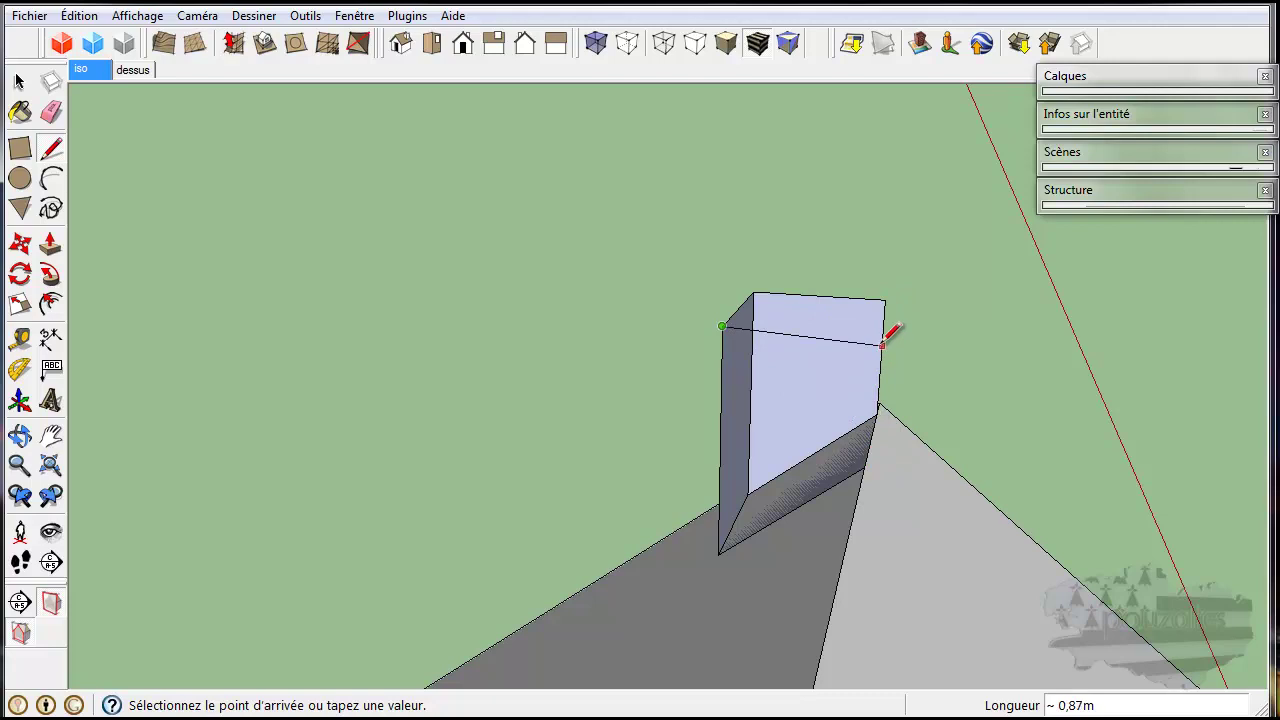
pyautogui.moveTo(886, 336); pyautogui.dragTo(918, 311, button='middle')
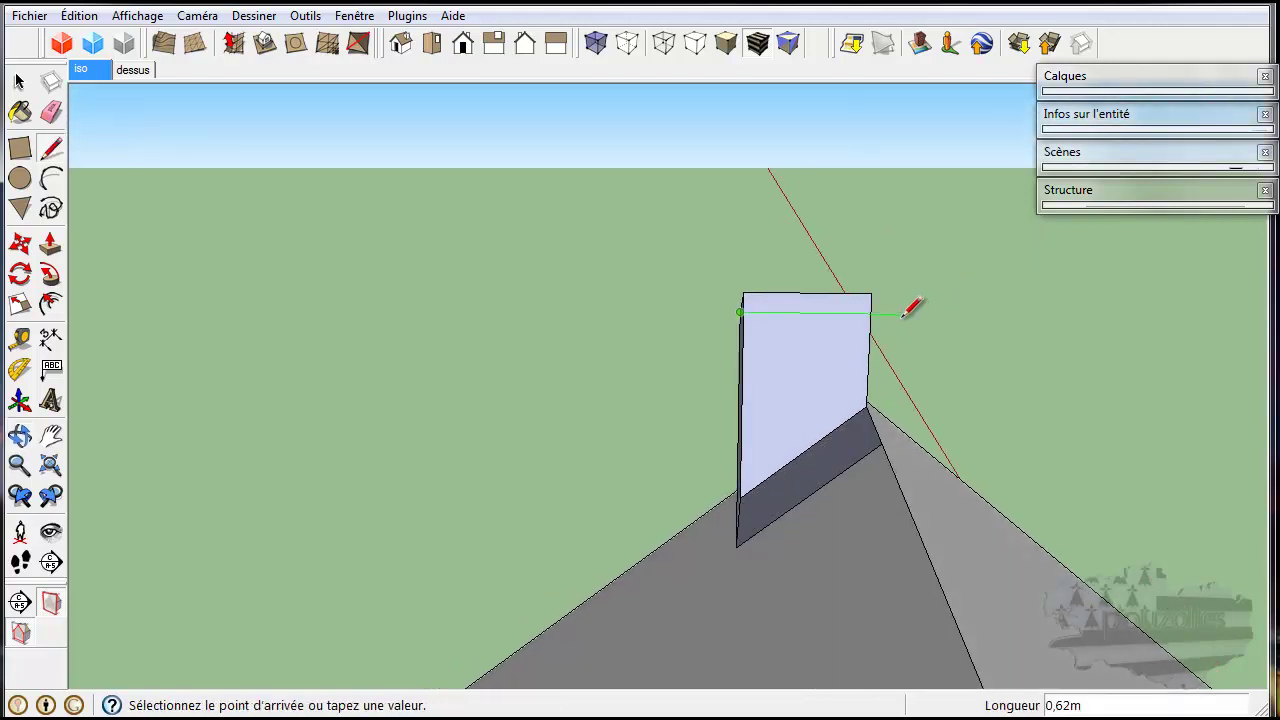
pyautogui.click(887, 313)
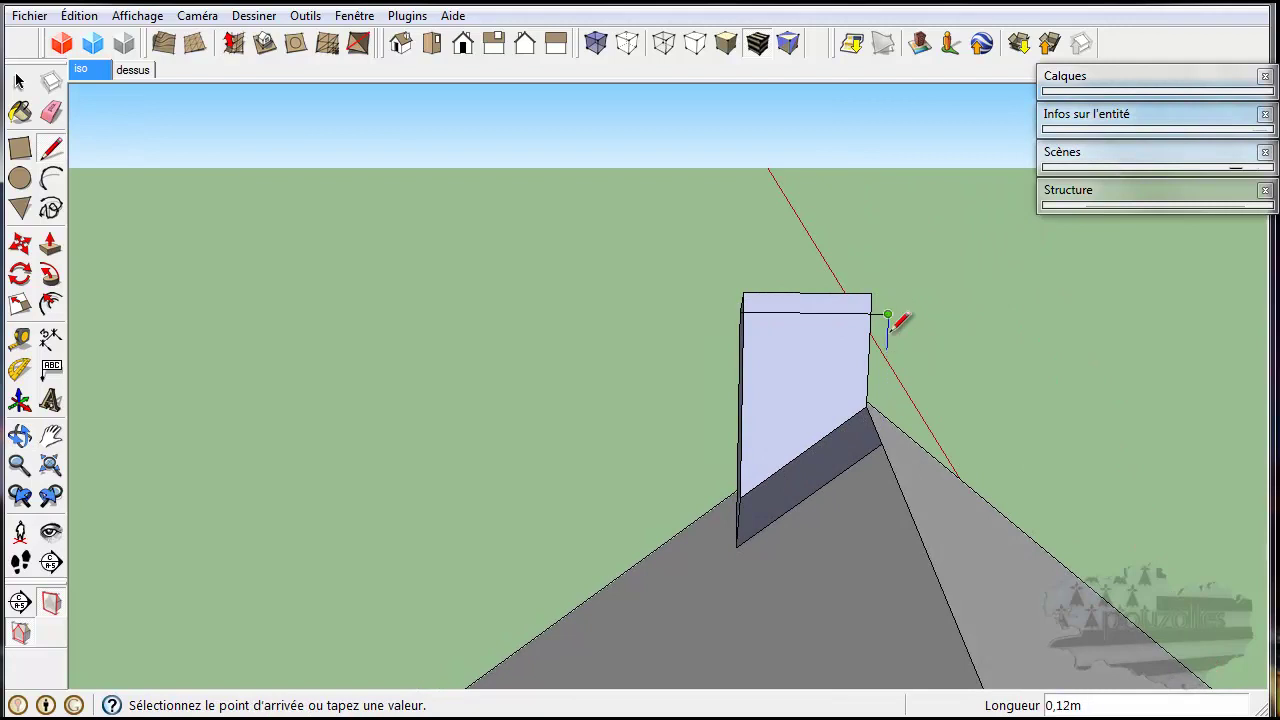
pyautogui.click(884, 434)
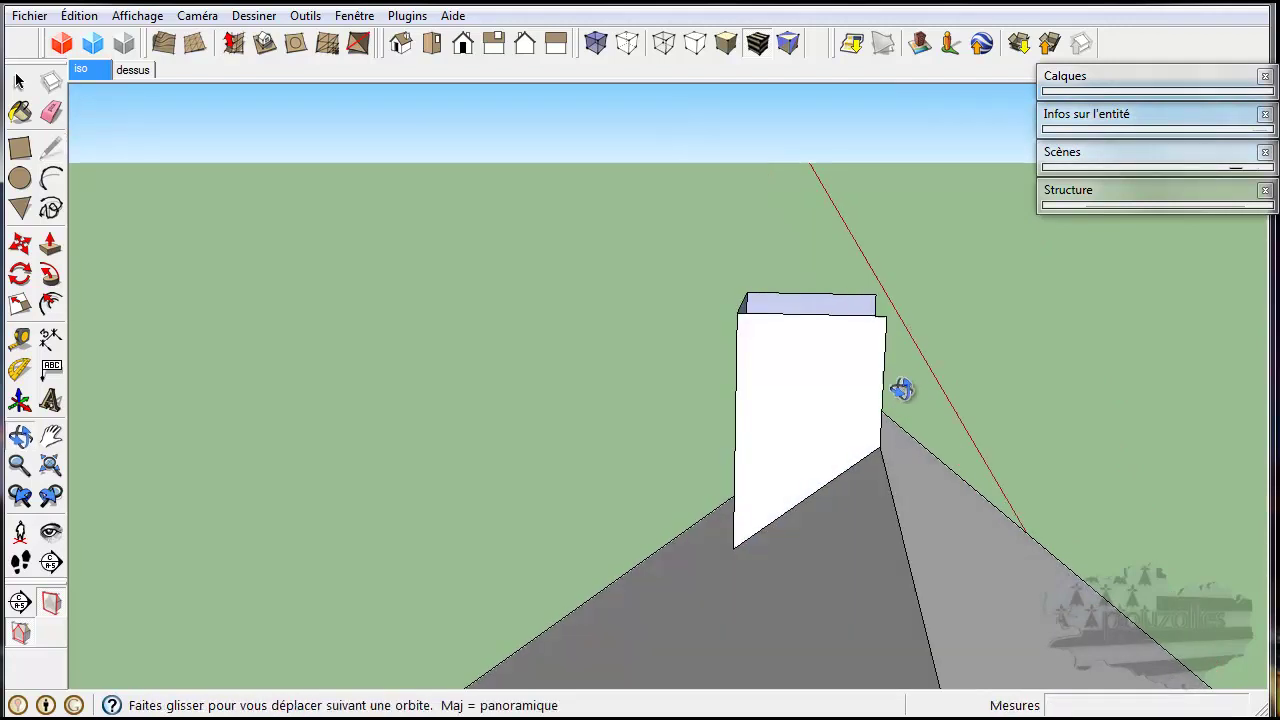
# Connect the two open upper corners with a line to close the chimney's remaining side and its top
pyautogui.moveTo(929, 383); pyautogui.dragTo(765, 420, button='middle')
pyautogui.click(847, 346)
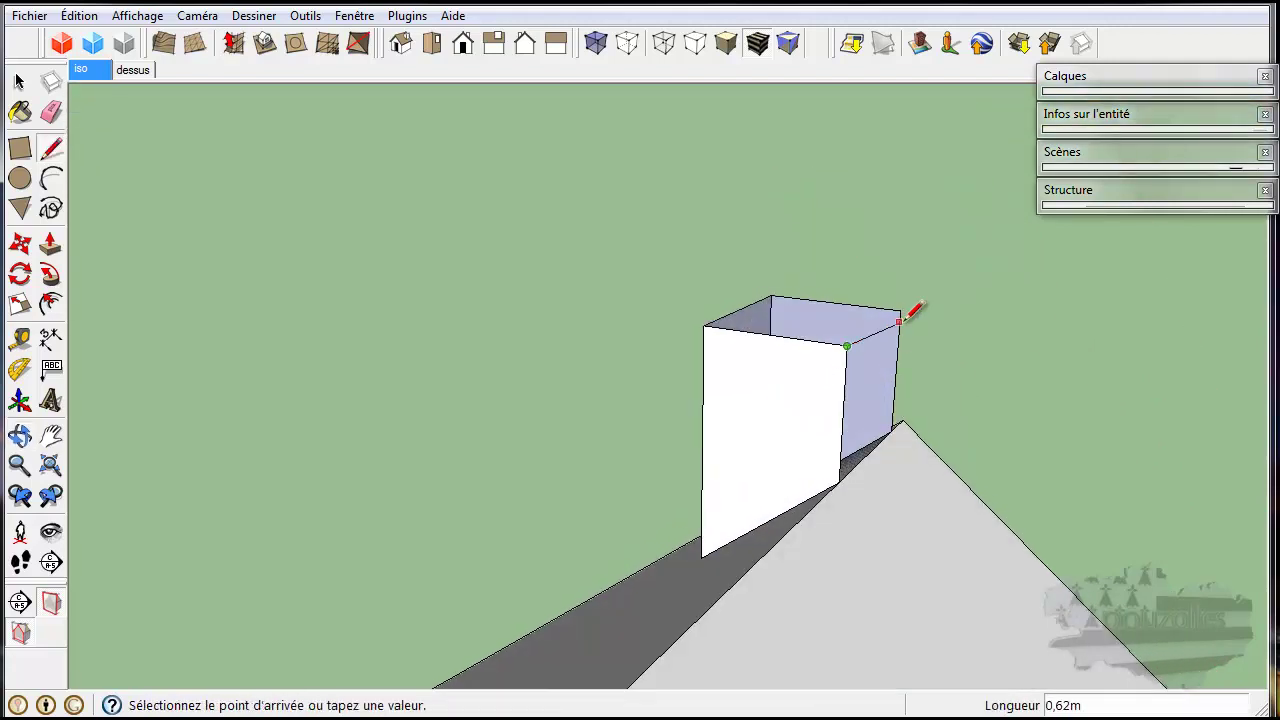
pyautogui.click(899, 312)
# Offset the chimney's top face inward by about 0.05 m
pyautogui.moveTo(886, 414)
pyautogui.mouseDown(button='middle')
pyautogui.moveTo(694, 591)
pyautogui.moveTo(557, 628)
pyautogui.moveTo(517, 477)
pyautogui.moveTo(803, 451)
pyautogui.moveTo(1069, 471)
pyautogui.moveTo(797, 401)
pyautogui.moveTo(951, 451)
pyautogui.moveTo(829, 506)
pyautogui.mouseUp(button='middle')
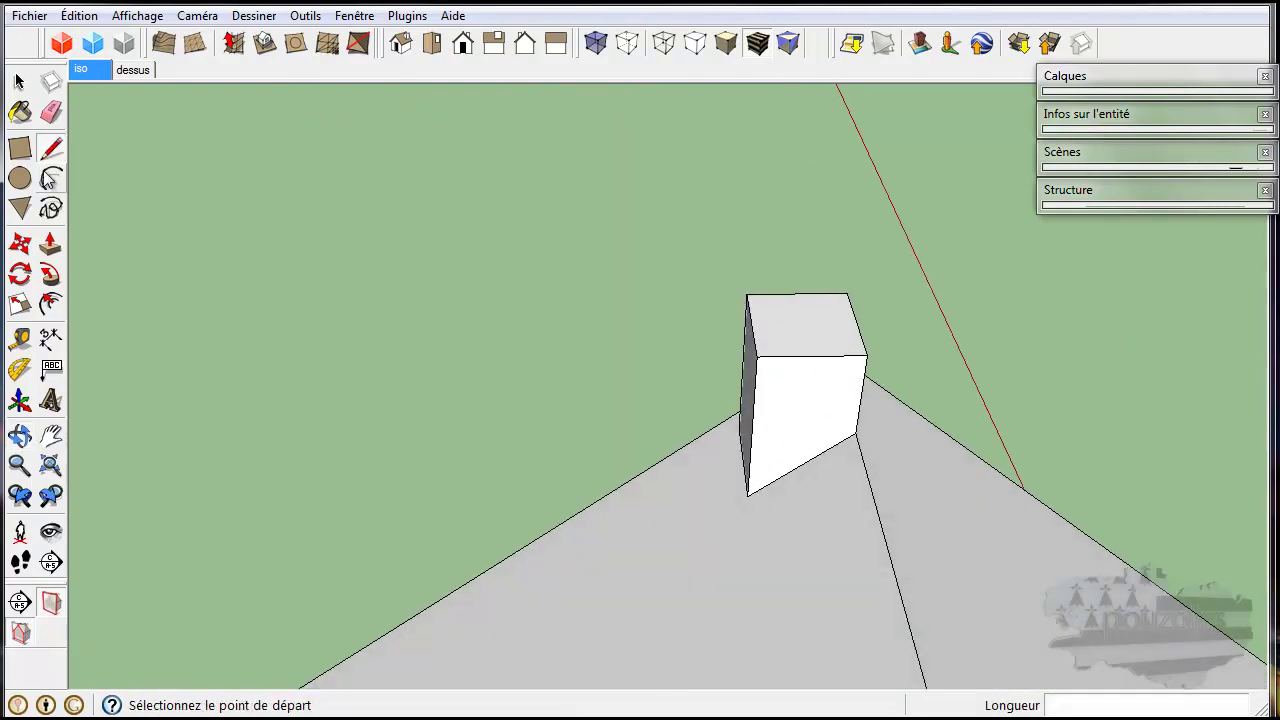
pyautogui.click(51, 304)
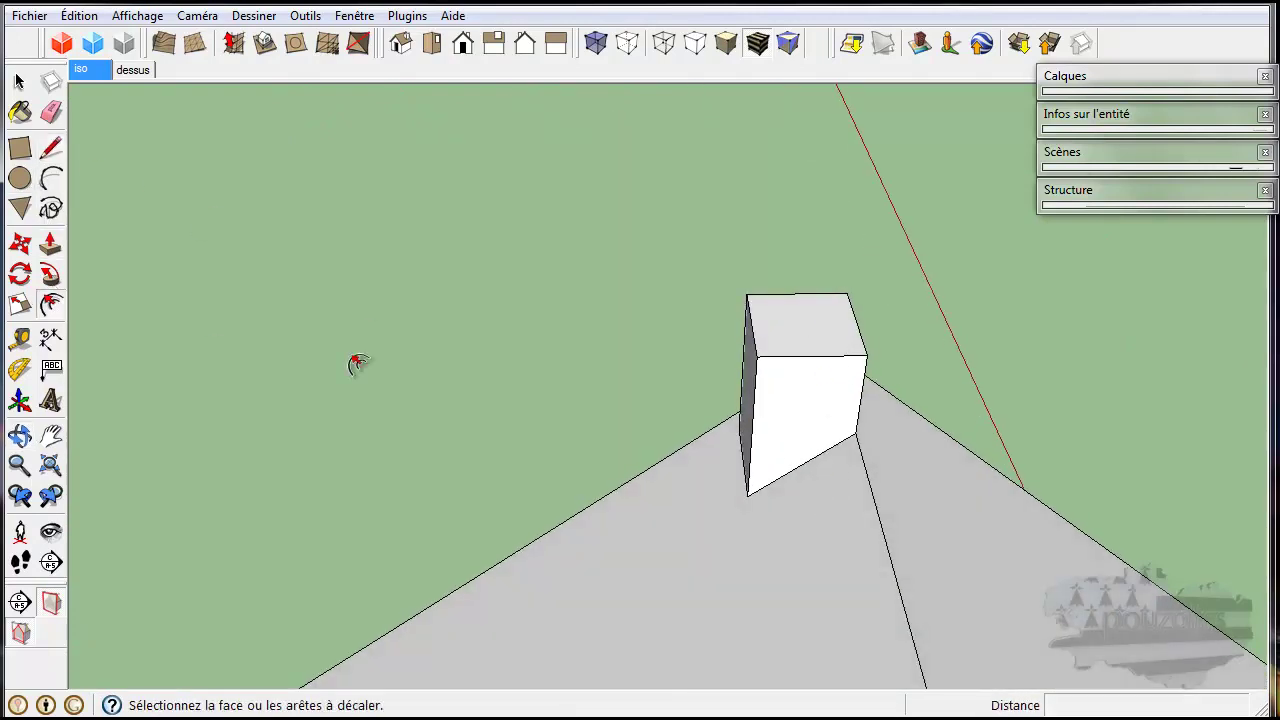
pyautogui.click(826, 339)
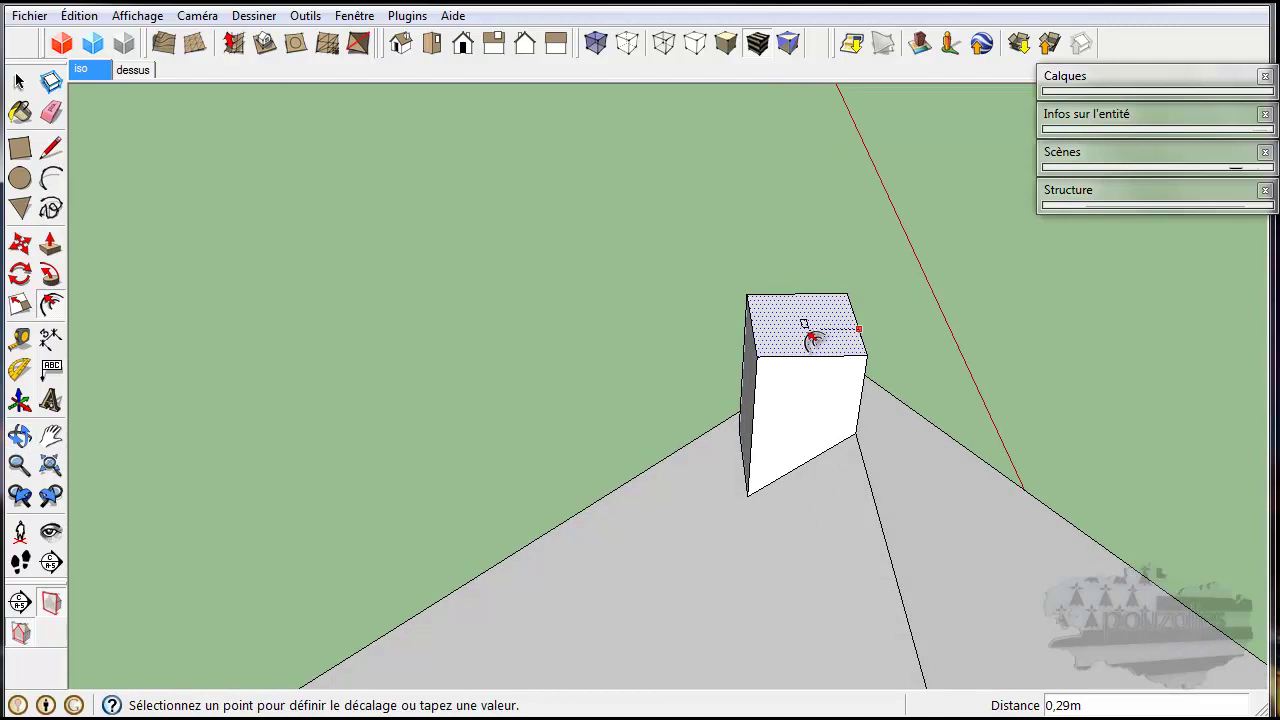
pyautogui.click(856, 338)
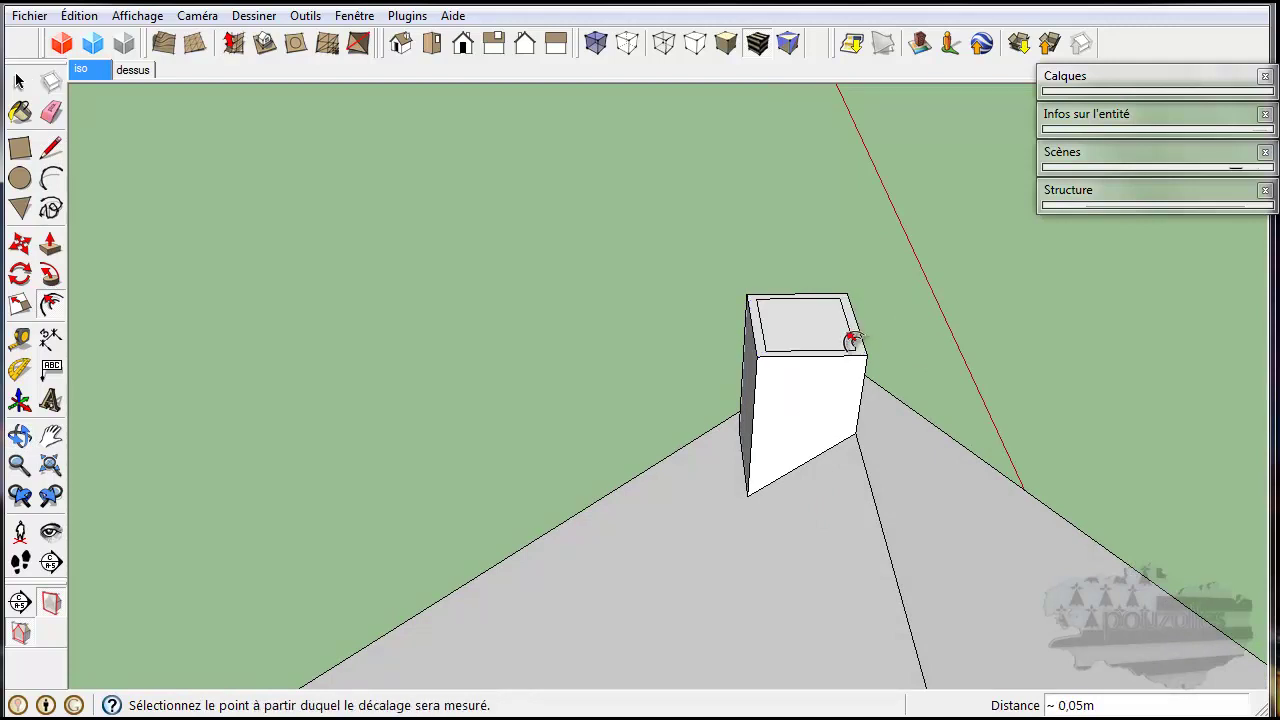
# Push the inner top face down about 0.71 m to hollow out the chimney
pyautogui.click(49, 248)
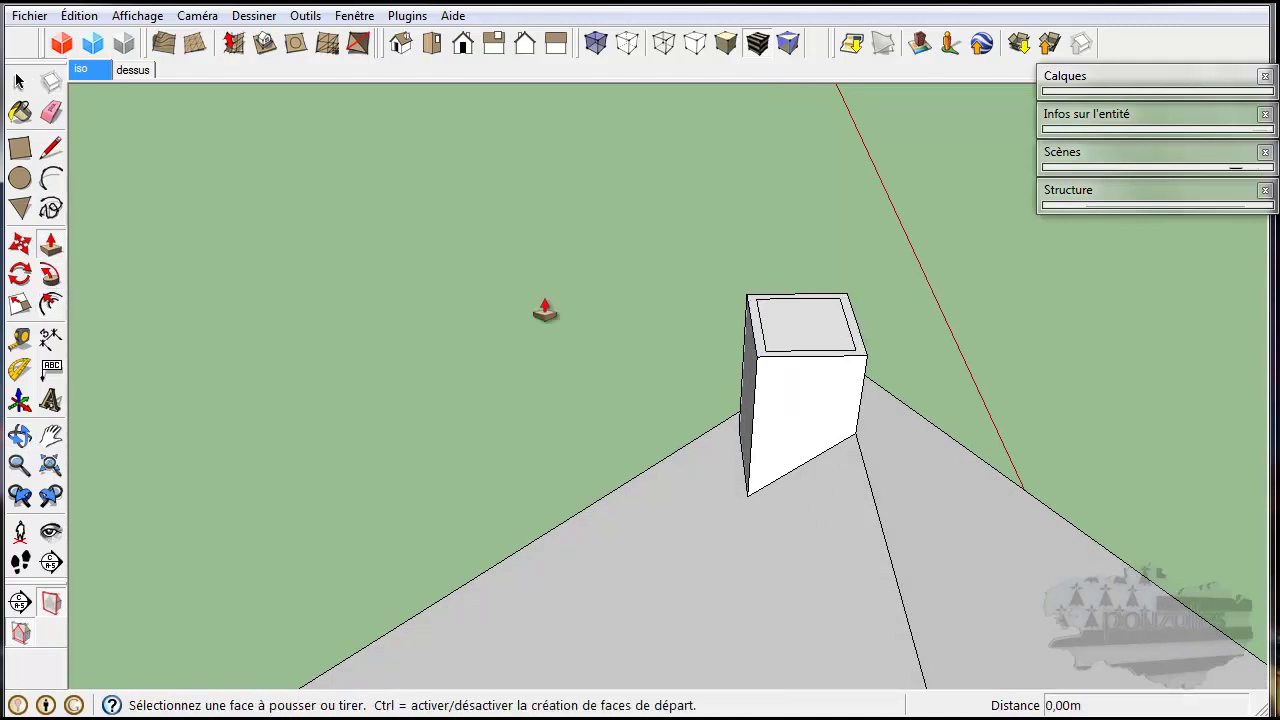
pyautogui.click(812, 334)
pyautogui.click(820, 432)
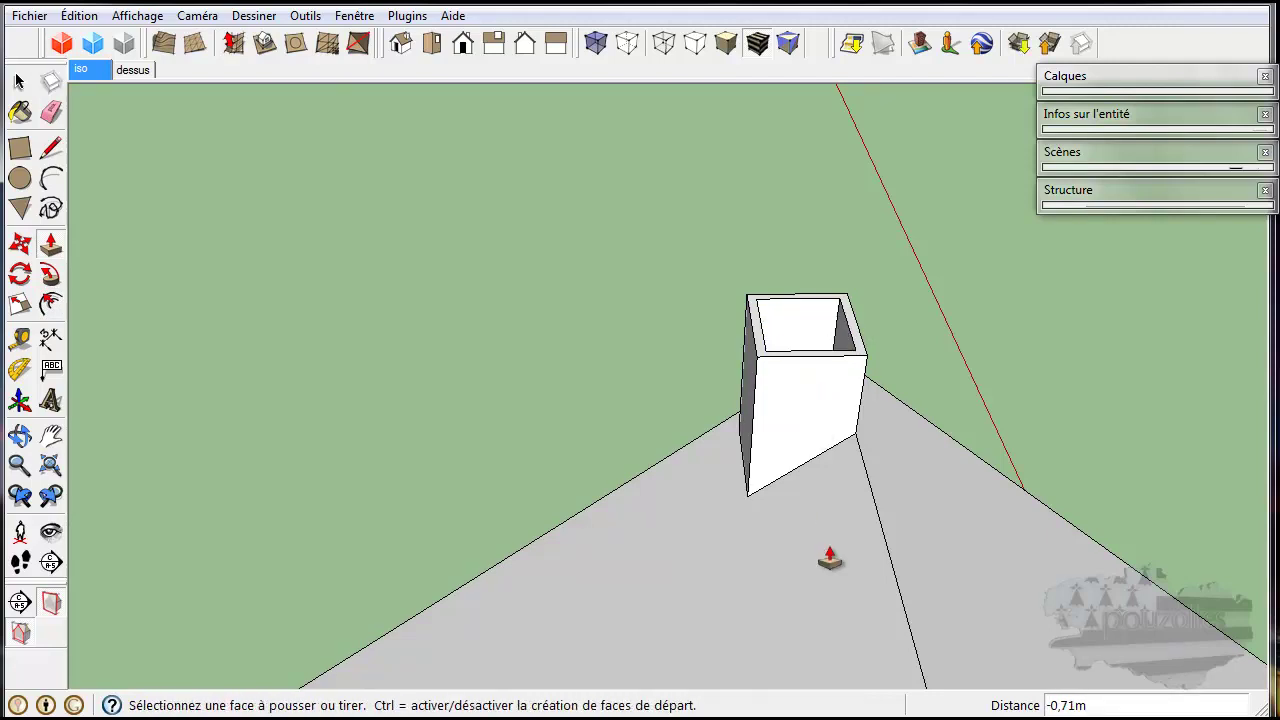
# Try to push the face at the bottom of the chimney opening further down
pyautogui.moveTo(971, 279); pyautogui.dragTo(945, 514, button='middle')
pyautogui.press('p')
pyautogui.click(781, 445)
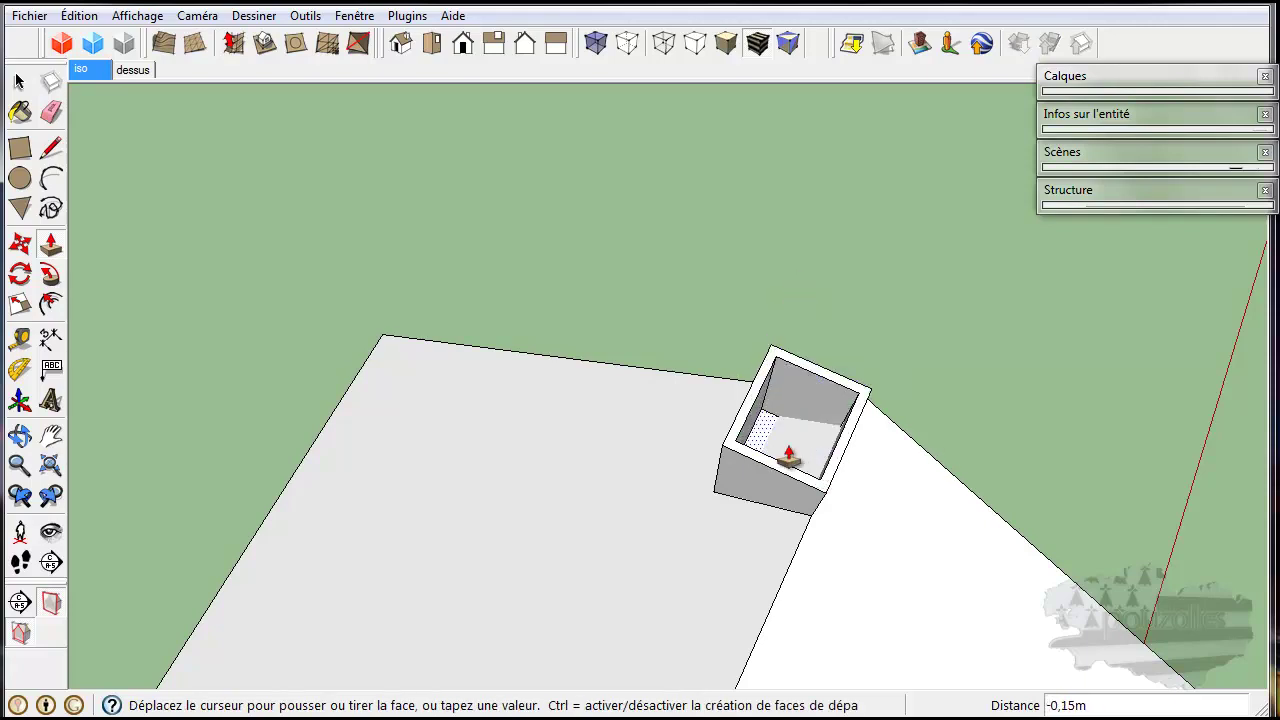
pyautogui.click(792, 455)
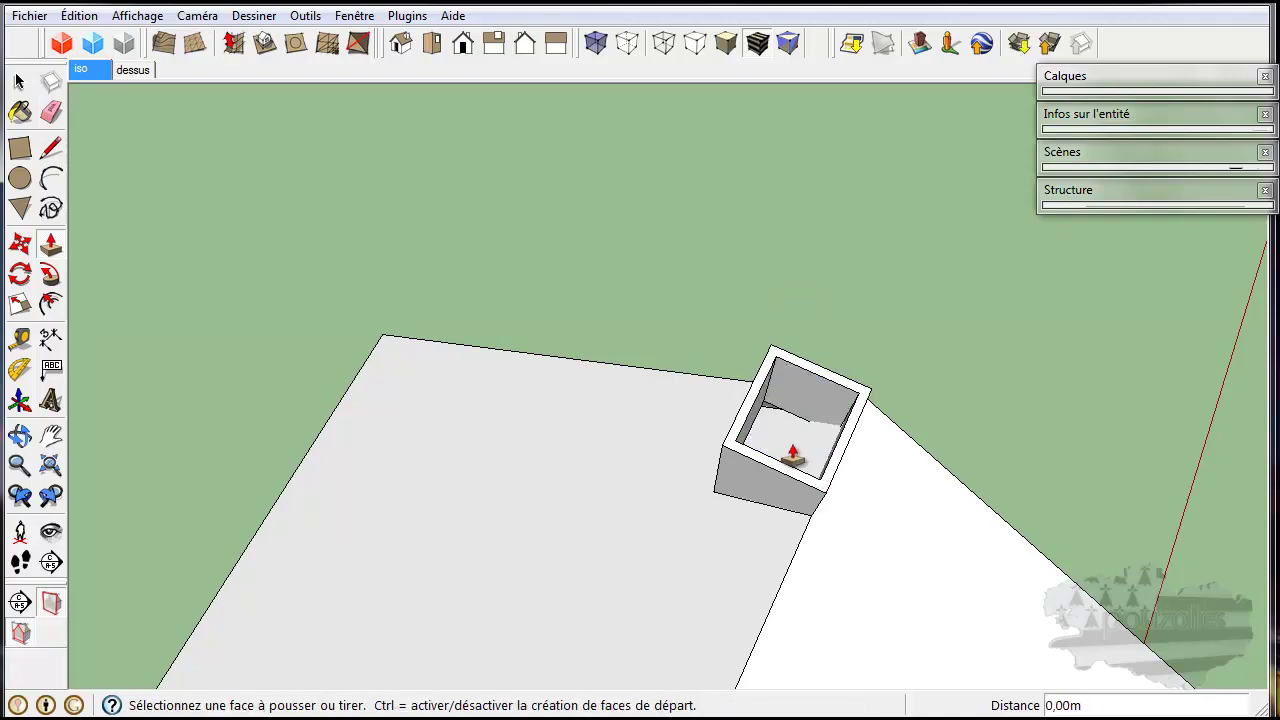
# Examine the chimney on the roof, and the whole house from the front facade
pyautogui.moveTo(944, 350); pyautogui.dragTo(918, 225, button='middle')
pyautogui.scroll(-6, 920, 229)
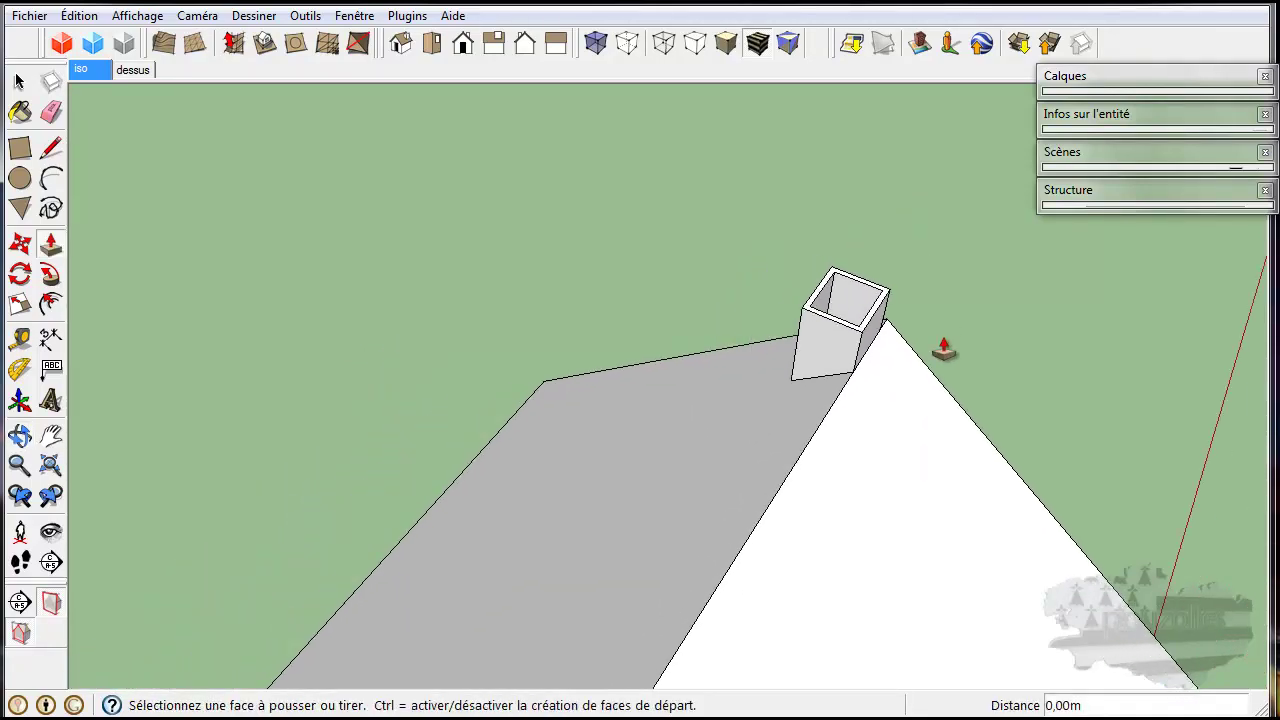
pyautogui.scroll(-5, 901, 424)
pyautogui.keyDown('shift'); pyautogui.moveTo(837, 557); pyautogui.dragTo(409, 277, button='middle'); pyautogui.keyUp('shift')
pyautogui.moveTo(1005, 513); pyautogui.dragTo(800, 337, button='middle')
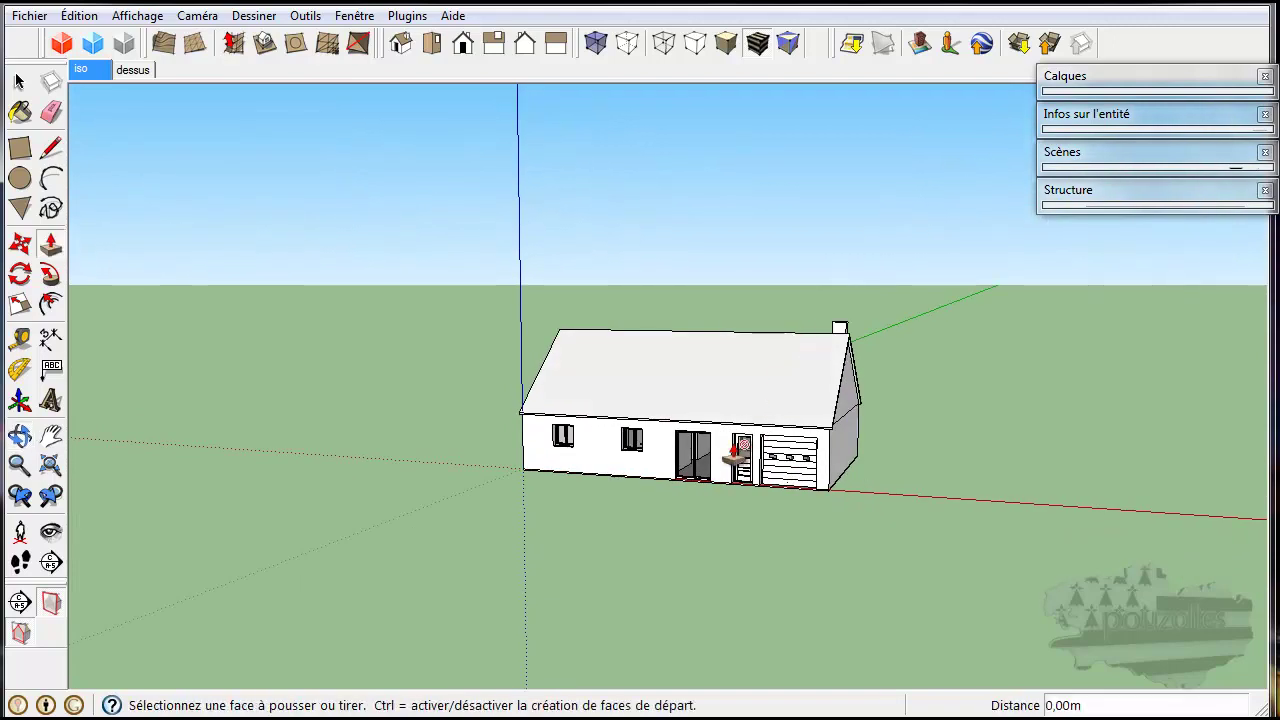
pyautogui.scroll(3, 740, 450)
pyautogui.moveTo(1006, 470); pyautogui.dragTo(1020, 482, button='middle')
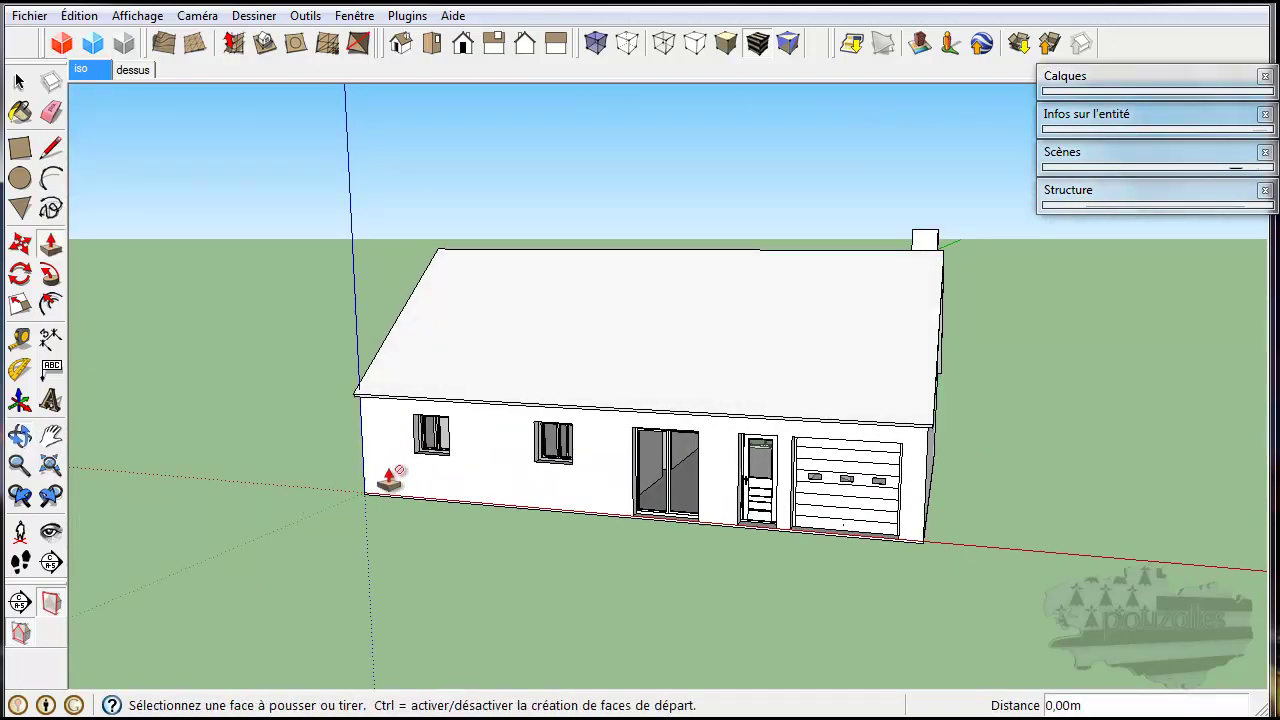
pyautogui.scroll(2, 380, 480)
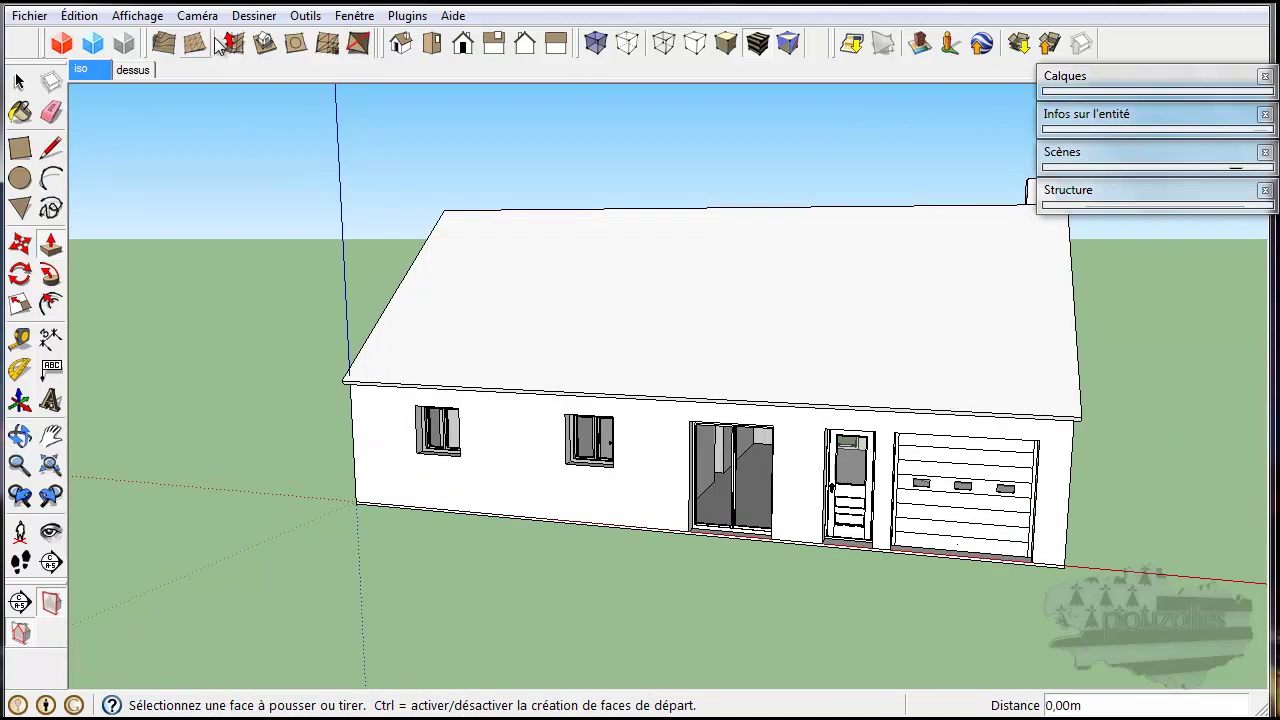
pyautogui.press('space')
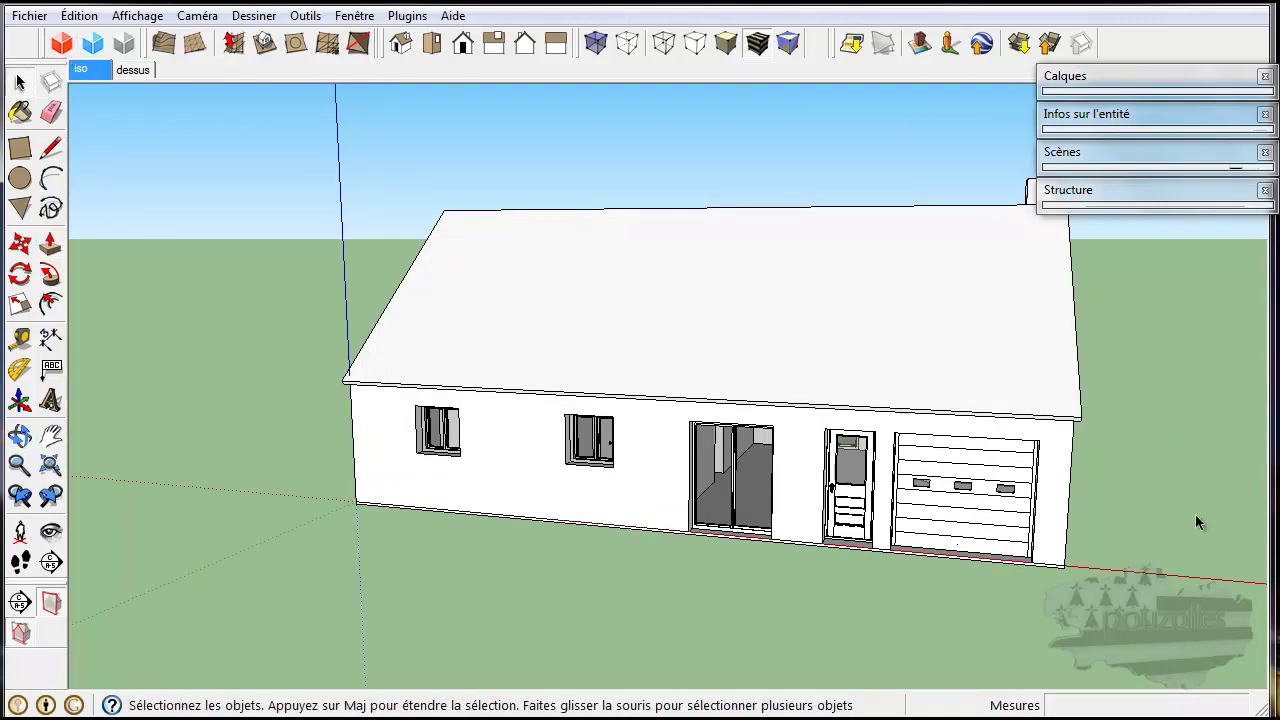
pyautogui.moveTo(1147, 489); pyautogui.dragTo(1126, 500, button='middle')
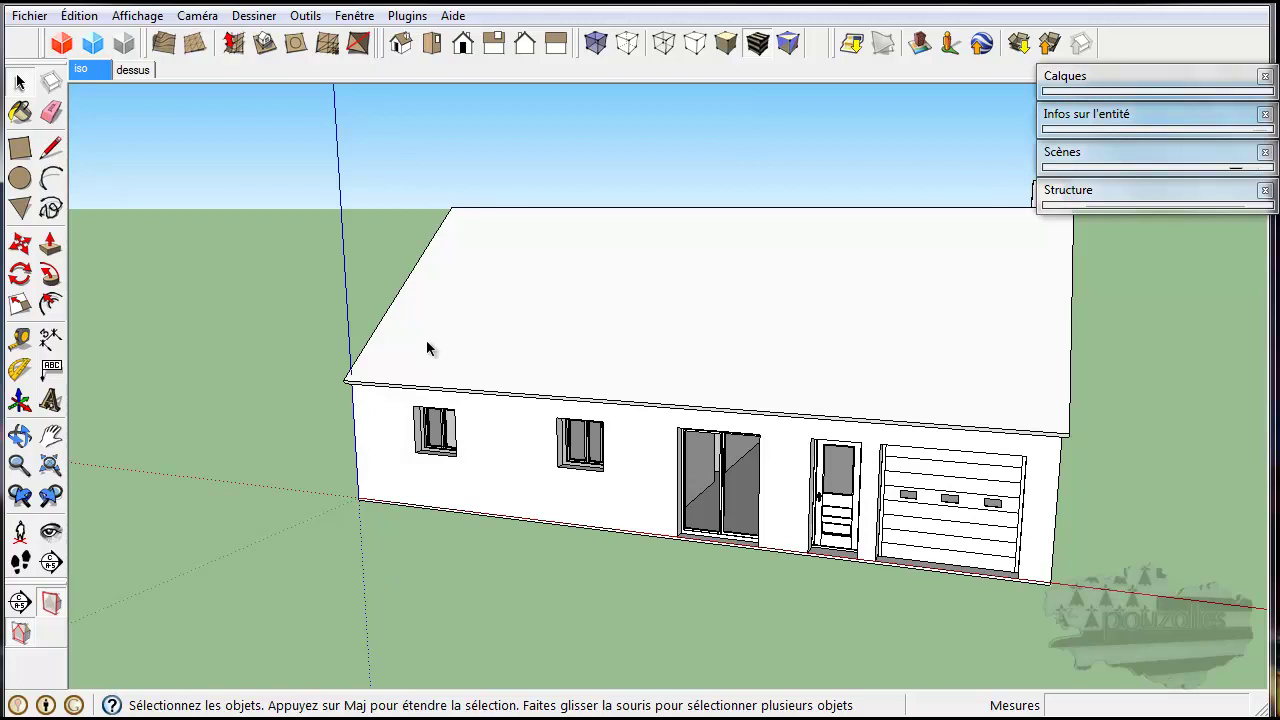
# Look through the "Couverture" roofing materials, close the materials library without applying any, and return to the Select tool
pyautogui.click(20, 112)
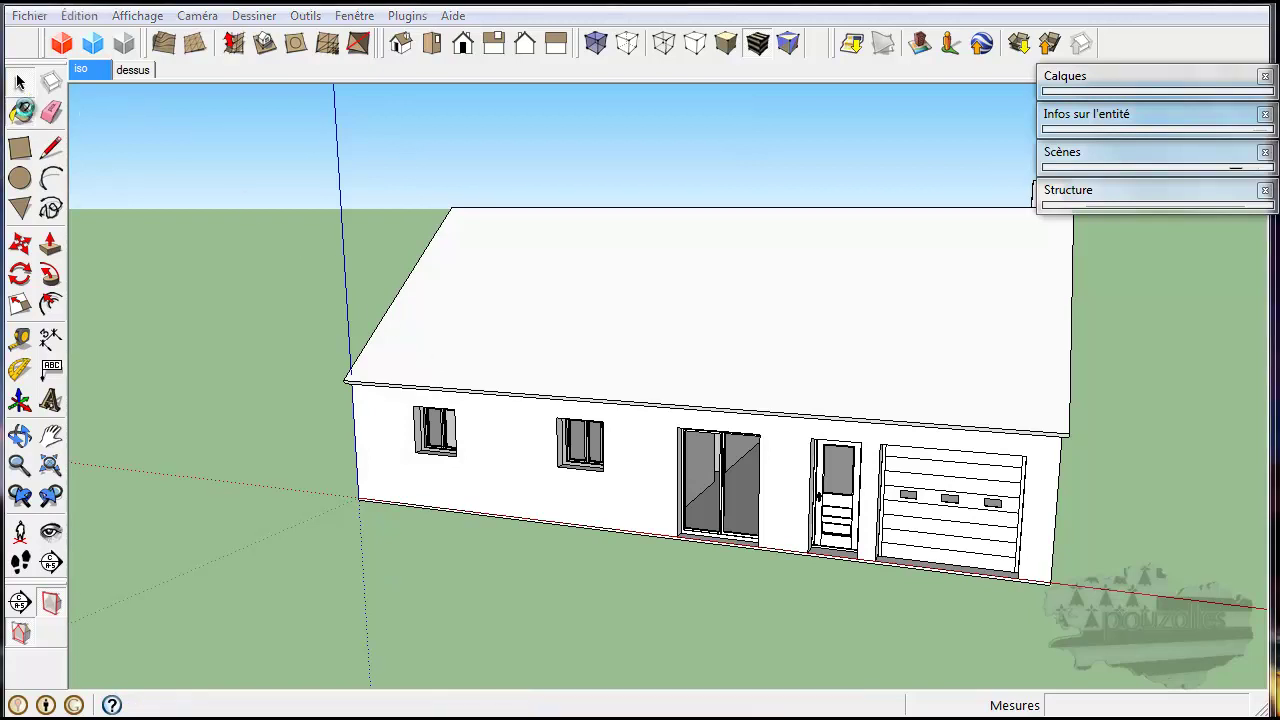
pyautogui.click(275, 355)
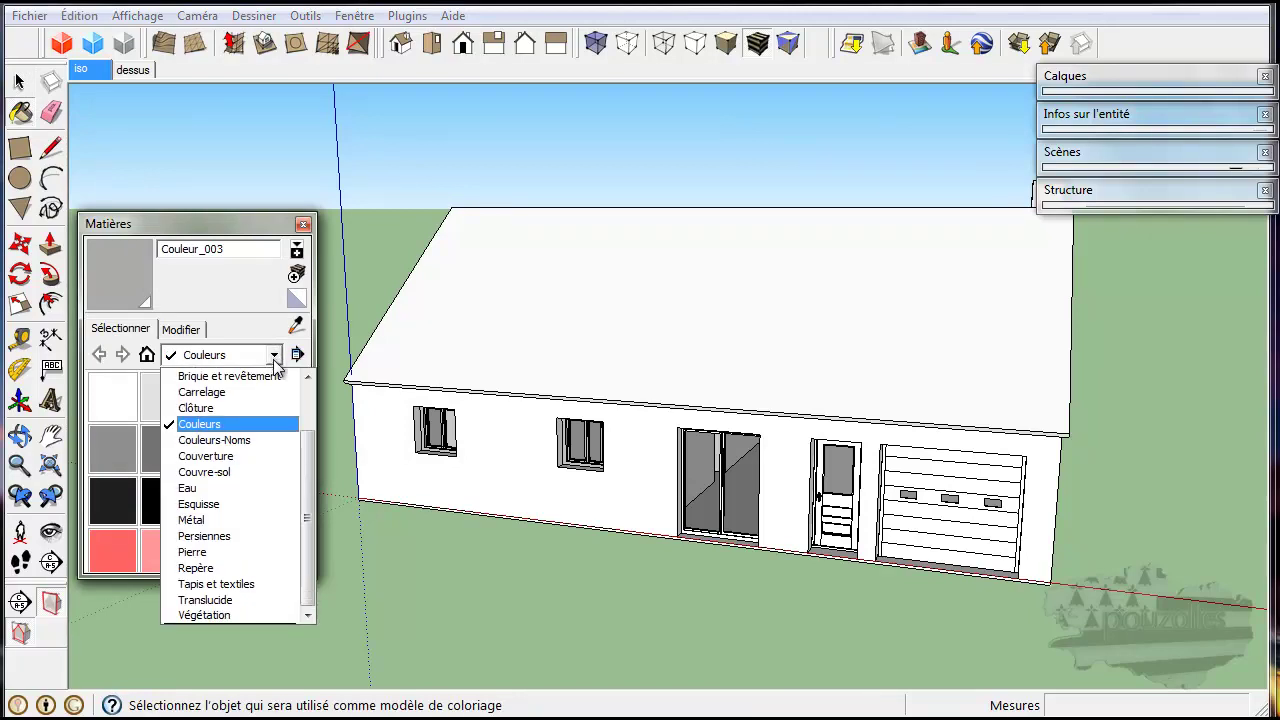
pyautogui.click(265, 456)
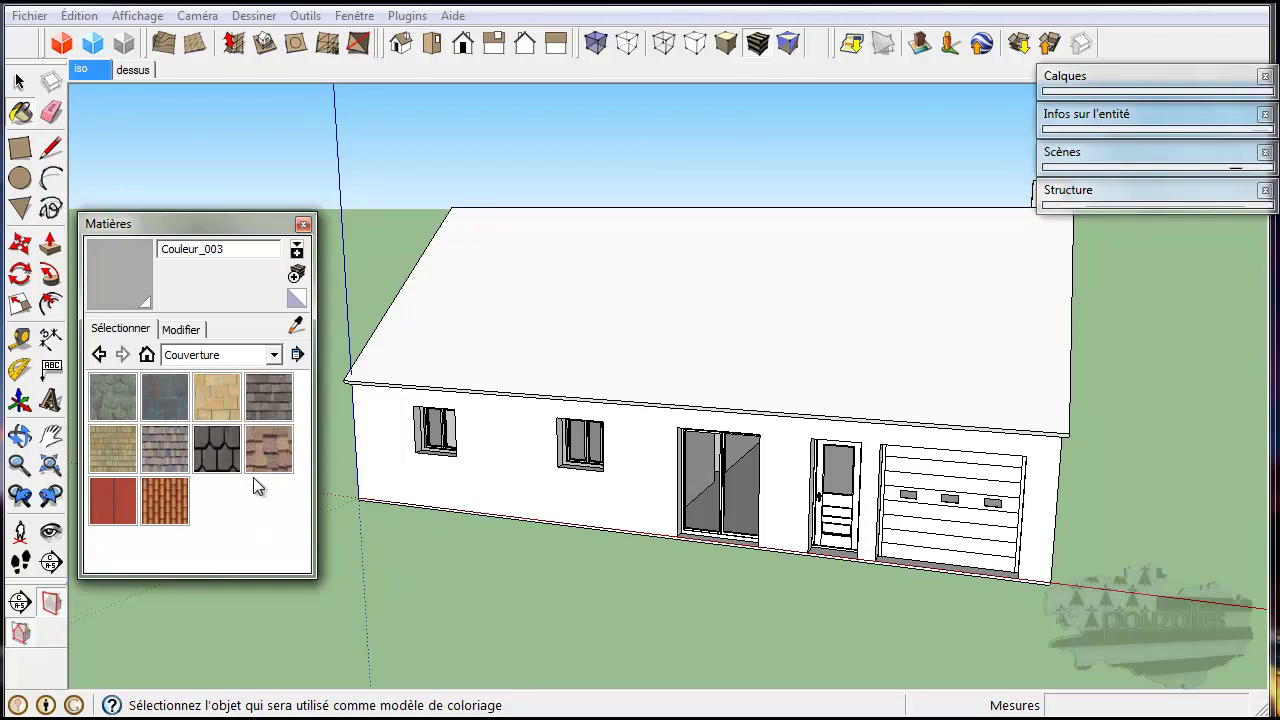
pyautogui.click(262, 224)
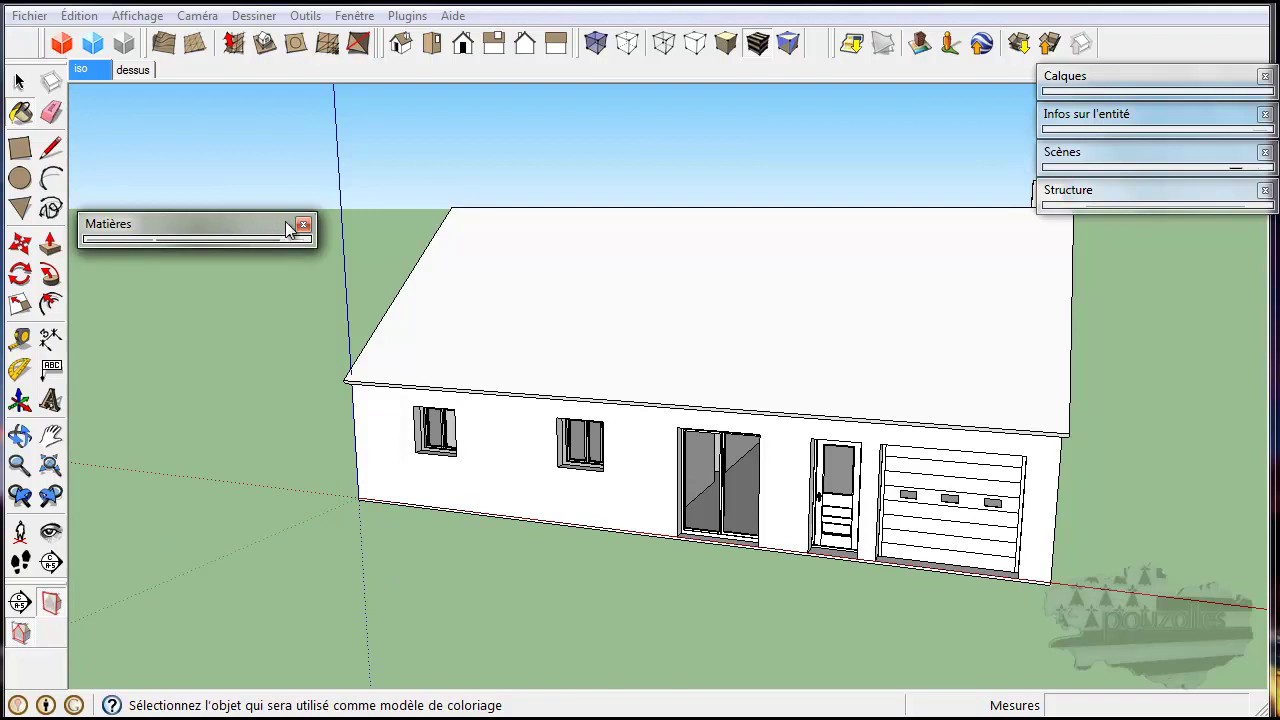
pyautogui.click(303, 225)
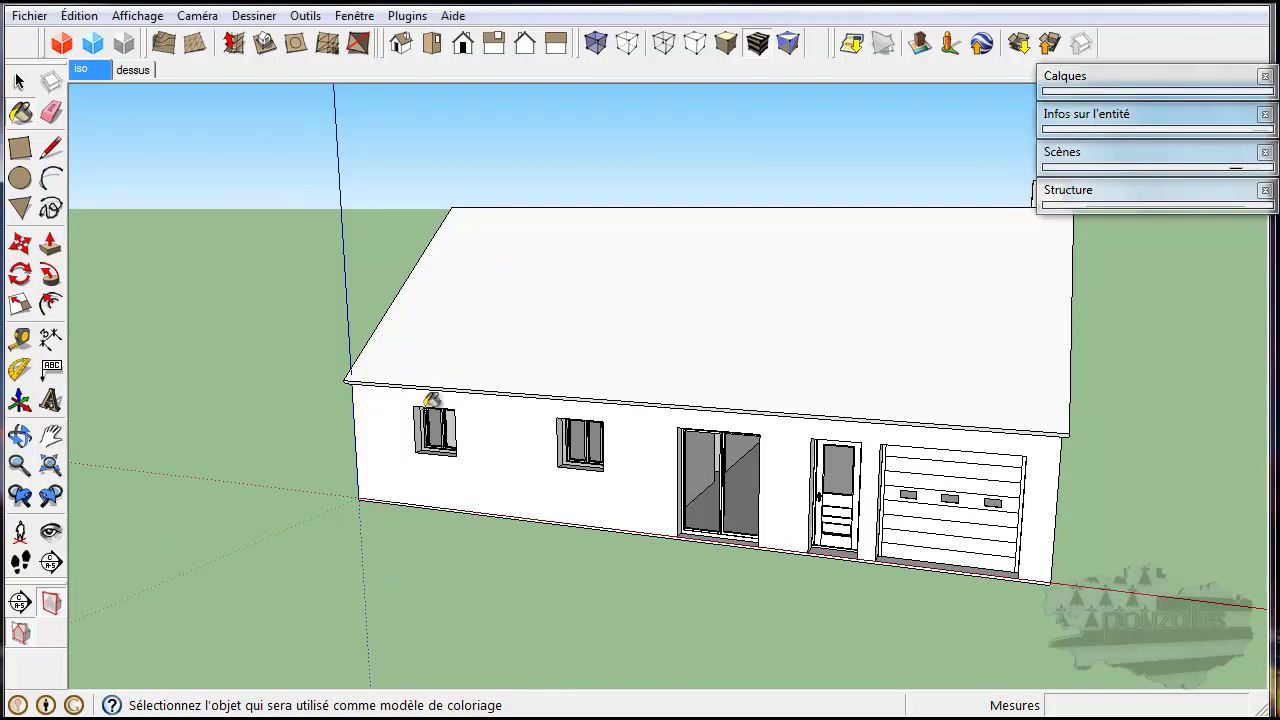
pyautogui.click(18, 82)
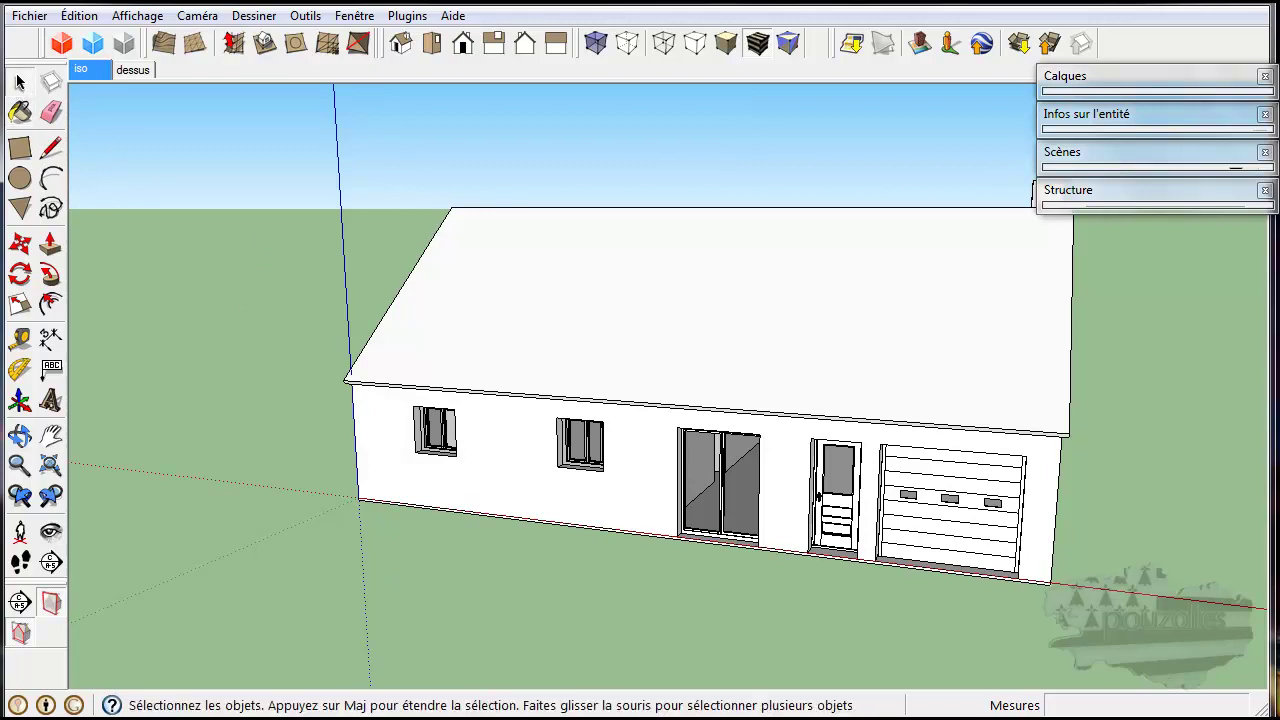